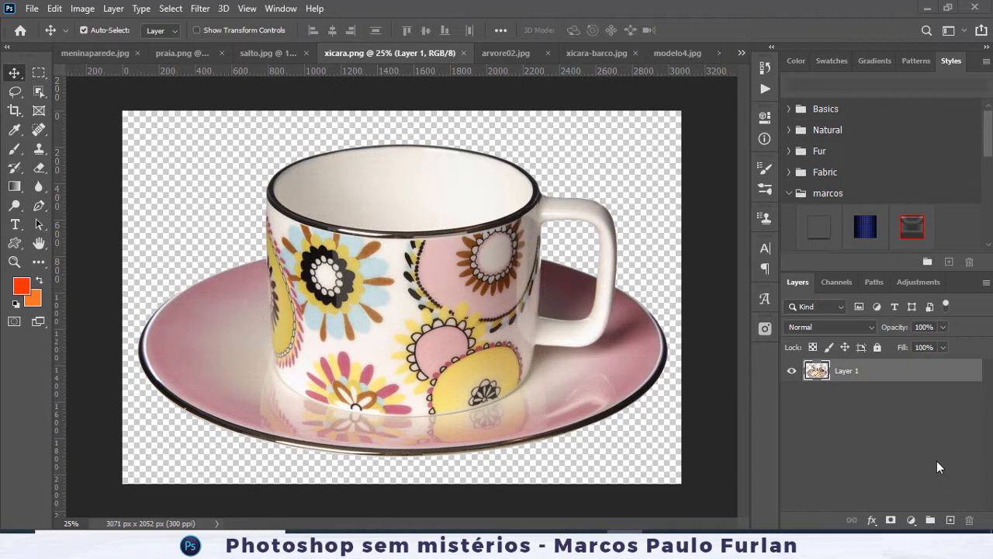
pyautogui.click(54, 8)
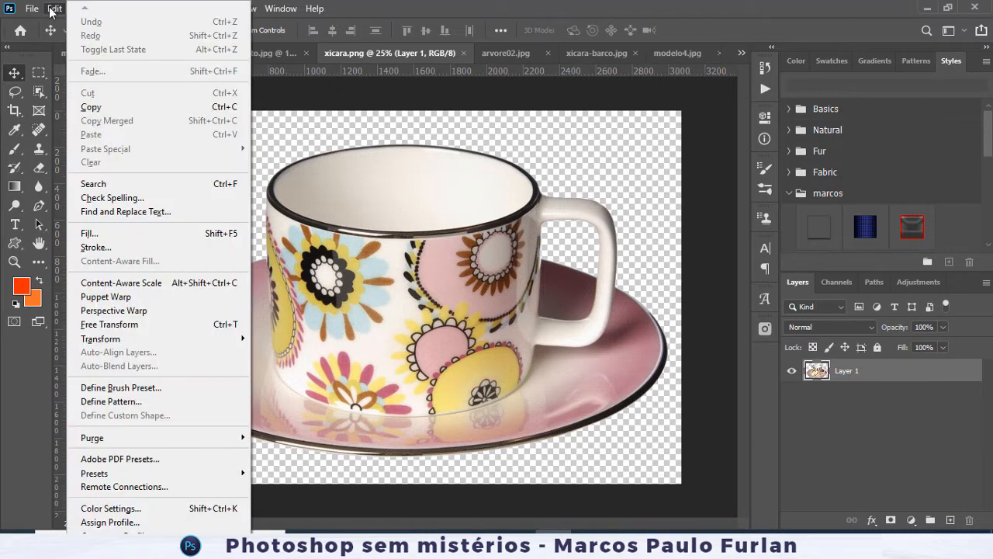
pyautogui.moveTo(147, 343)
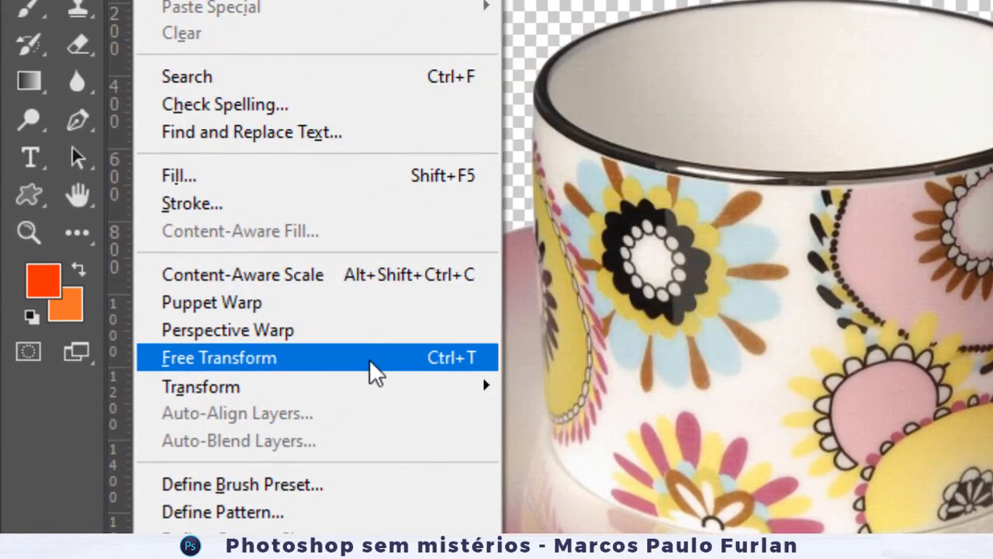
pyautogui.click(369, 359)
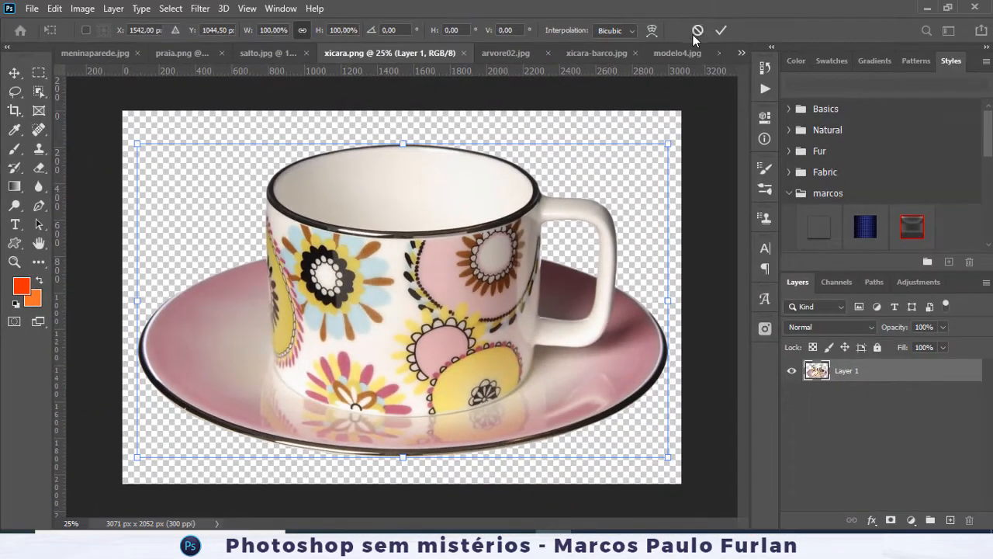
pyautogui.click(694, 33)
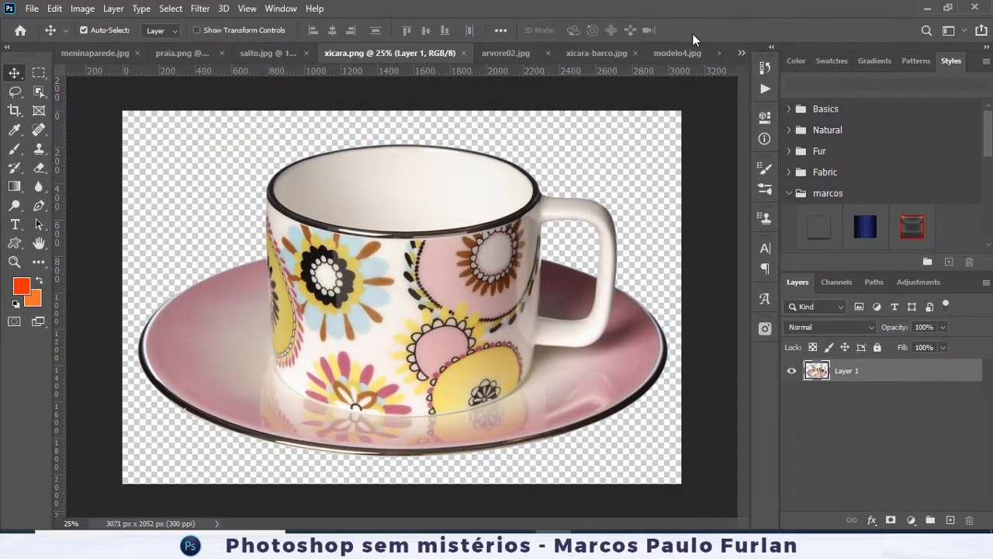
# - Try scaling the cup layer proportionally to about 94% with Free Transform, and discard the transformation
pyautogui.hotkey('ctrl', 't')
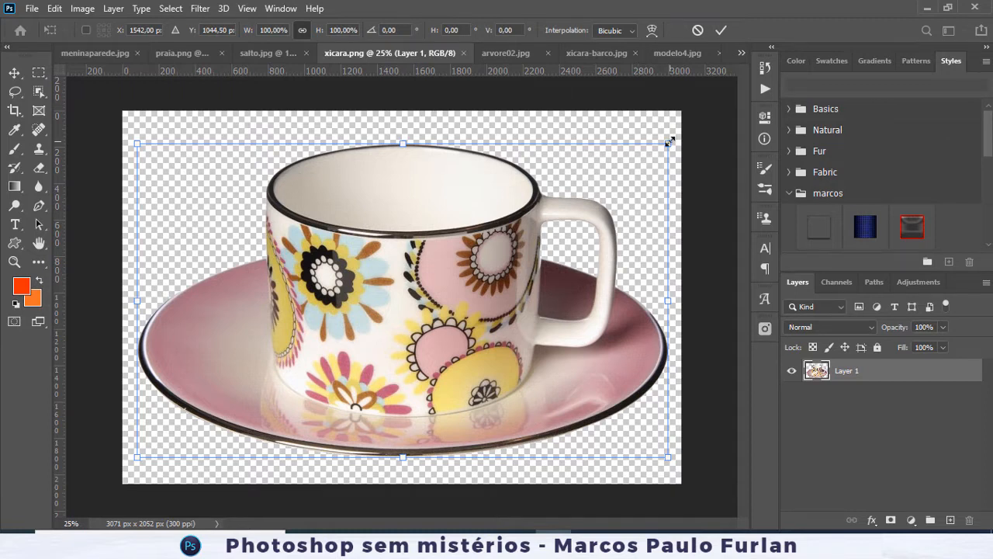
pyautogui.moveTo(669, 141); pyautogui.dragTo(638, 162)
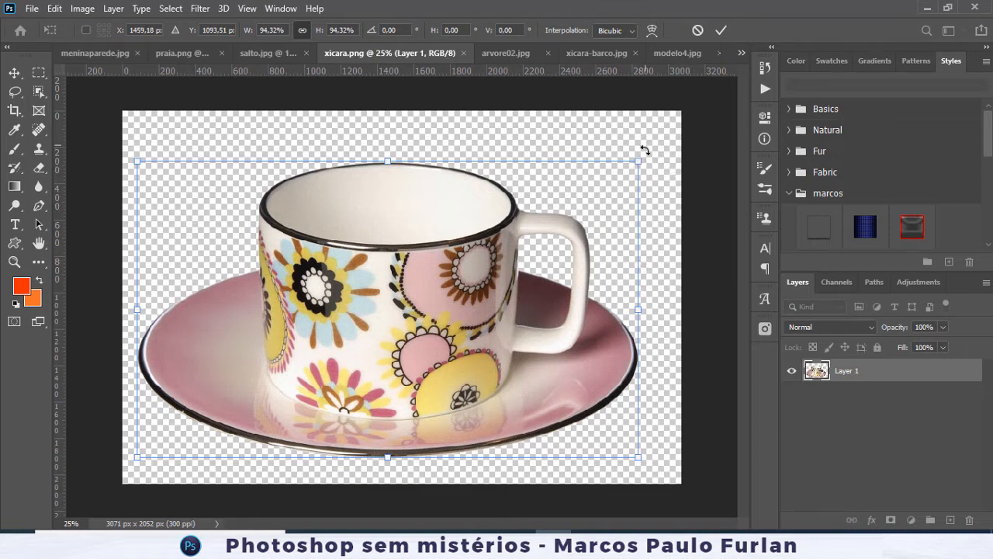
pyautogui.moveTo(637, 162)
pyautogui.mouseDown()
pyautogui.moveTo(479, 201)
pyautogui.moveTo(326, 115)
pyautogui.moveTo(568, 247)
pyautogui.moveTo(645, 117)
pyautogui.moveTo(518, 147)
pyautogui.moveTo(636, 165)
pyautogui.mouseUp()
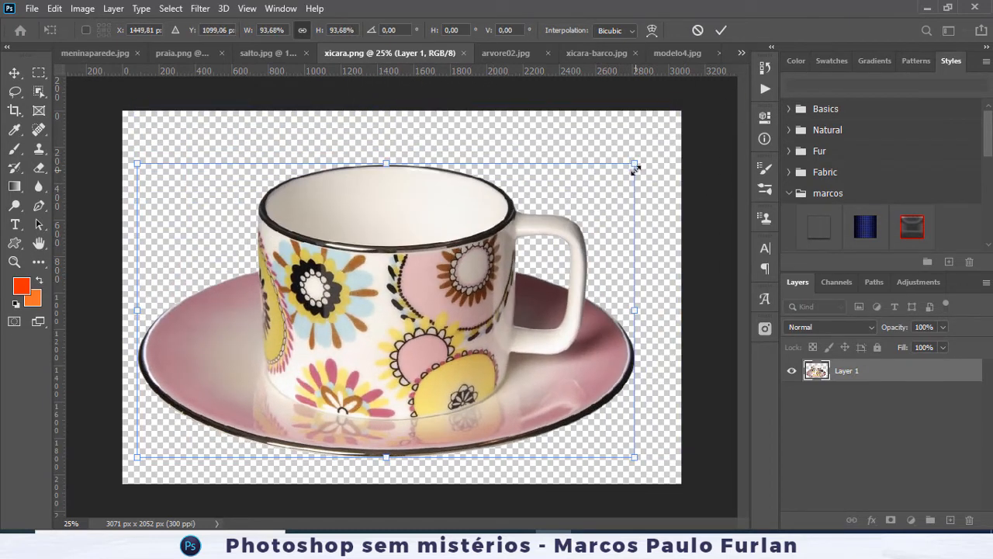
pyautogui.click(699, 30)
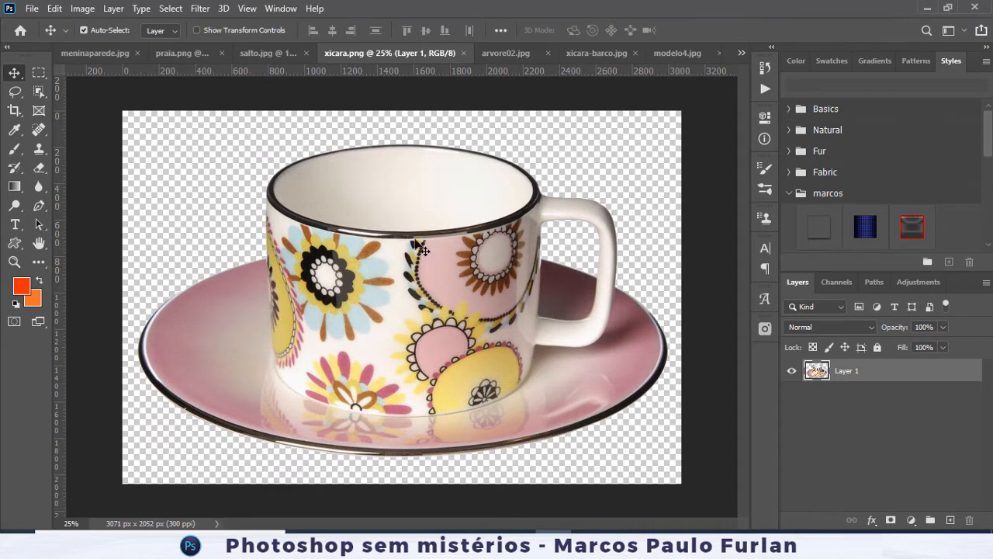
# - Show the Move tool's transform controls, try resizing the cup slightly from its upper-left corner, discard the change and hide the controls
pyautogui.click(197, 29)
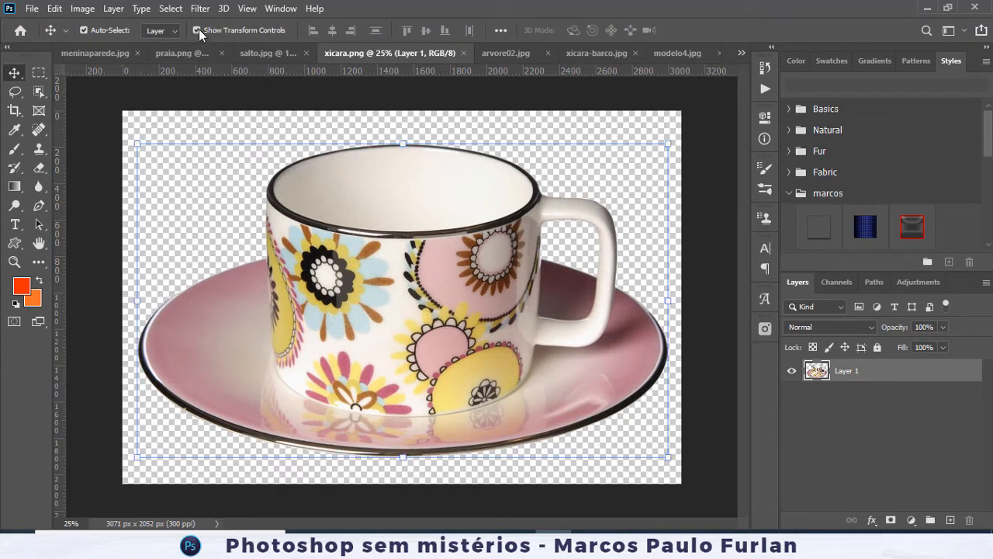
pyautogui.moveTo(135, 145)
pyautogui.mouseDown()
pyautogui.moveTo(215, 202)
pyautogui.moveTo(156, 140)
pyautogui.moveTo(137, 137)
pyautogui.moveTo(186, 180)
pyautogui.moveTo(129, 139)
pyautogui.mouseUp()
pyautogui.click(698, 30)
pyautogui.click(194, 30)
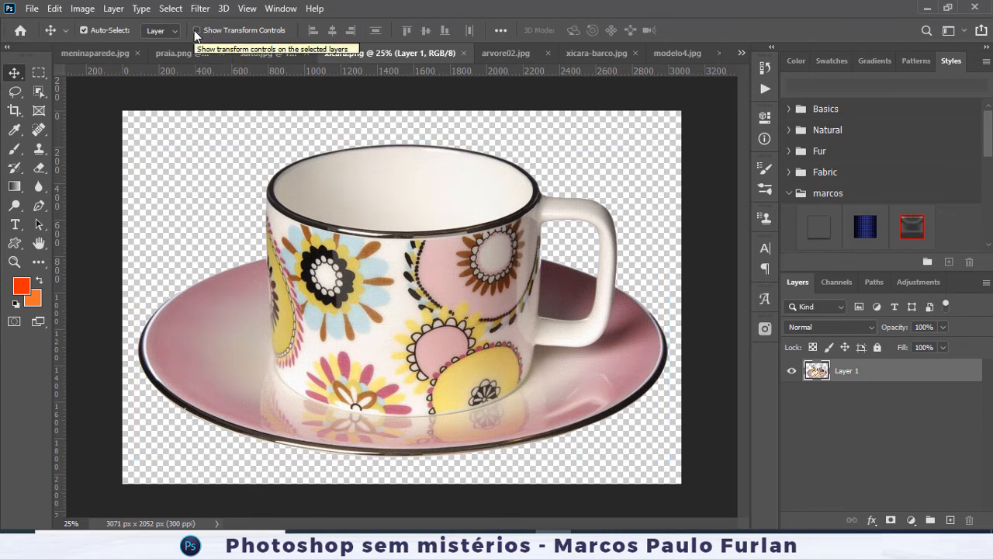
# - Try shrinking the cup to about 97% from its upper-right corner with Free Transform, and cancel it
pyautogui.hotkey('ctrl', 't')
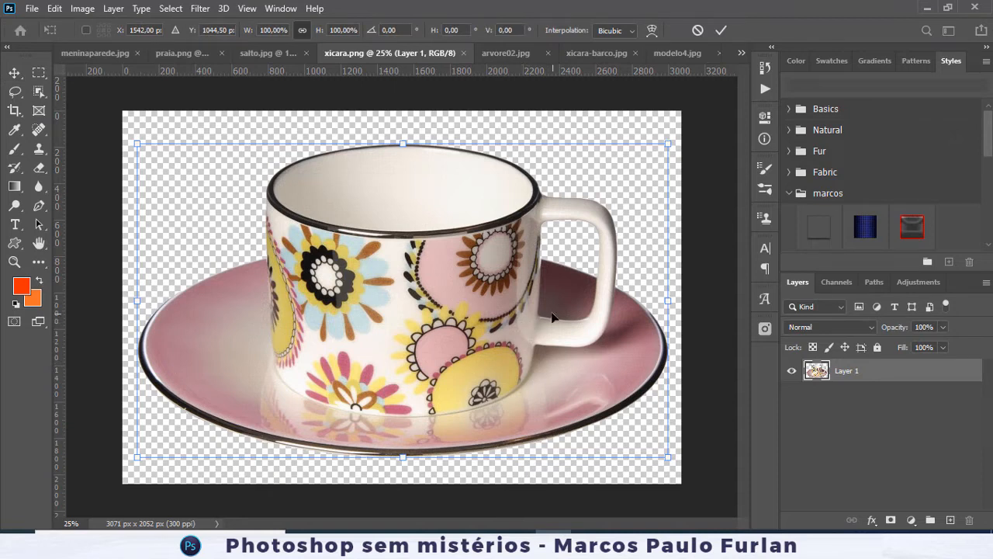
pyautogui.moveTo(666, 142); pyautogui.dragTo(641, 148)
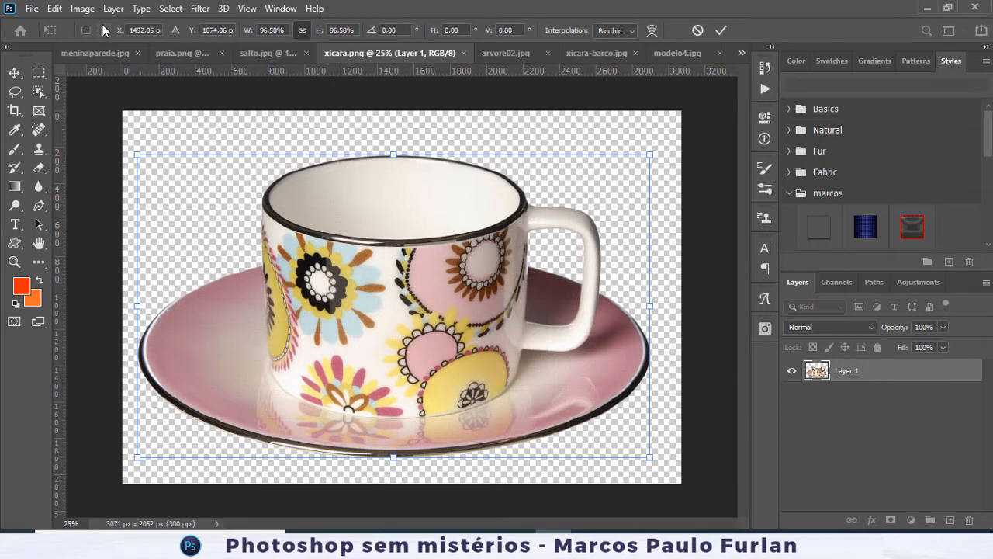
pyautogui.click(697, 30)
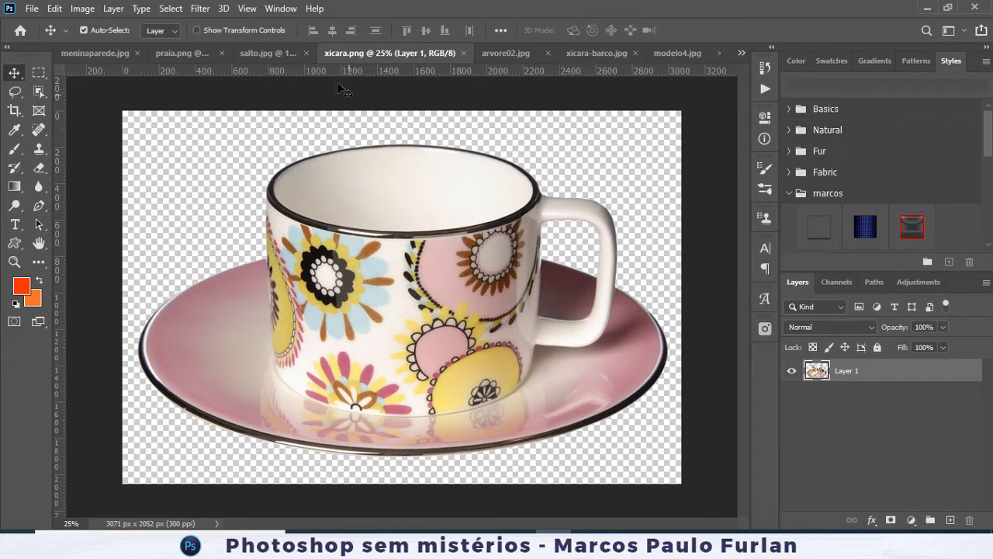
# - Start Free Transform on the cup, move it slightly downward and set its proportional scale to 30%
pyautogui.hotkey('ctrl', 't')
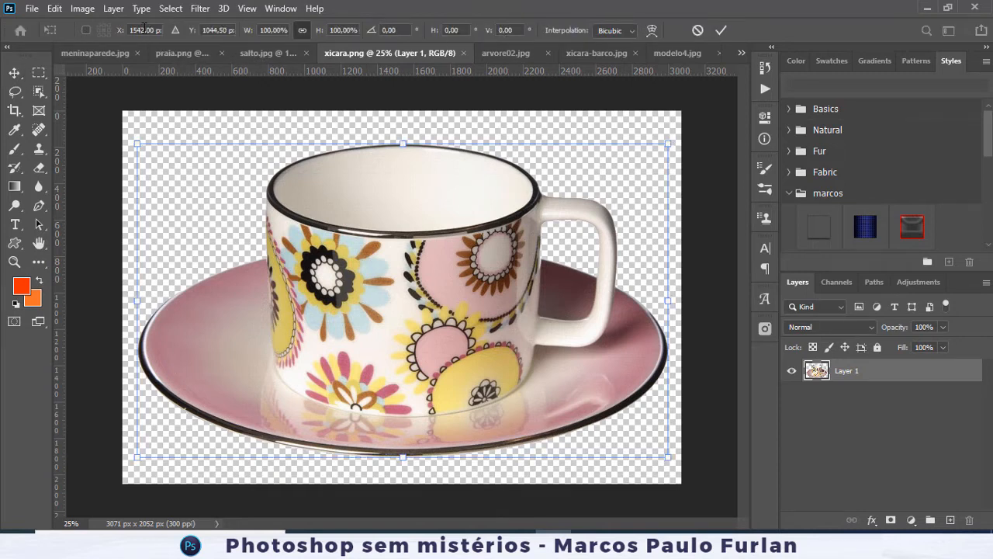
pyautogui.moveTo(319, 188)
pyautogui.mouseDown()
pyautogui.moveTo(328, 191)
pyautogui.moveTo(319, 190)
pyautogui.mouseUp()
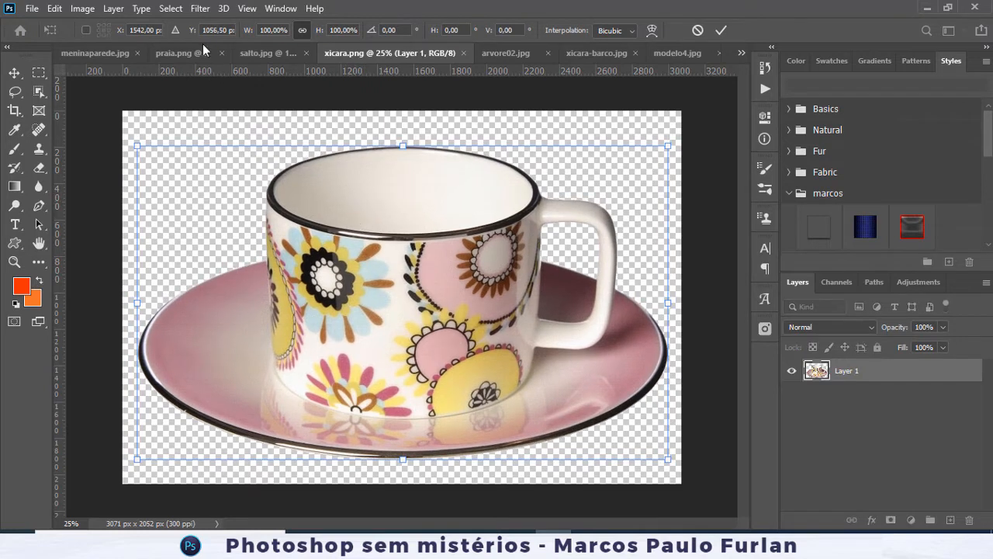
pyautogui.click(273, 29)
pyautogui.write('30')
pyautogui.press('Return')
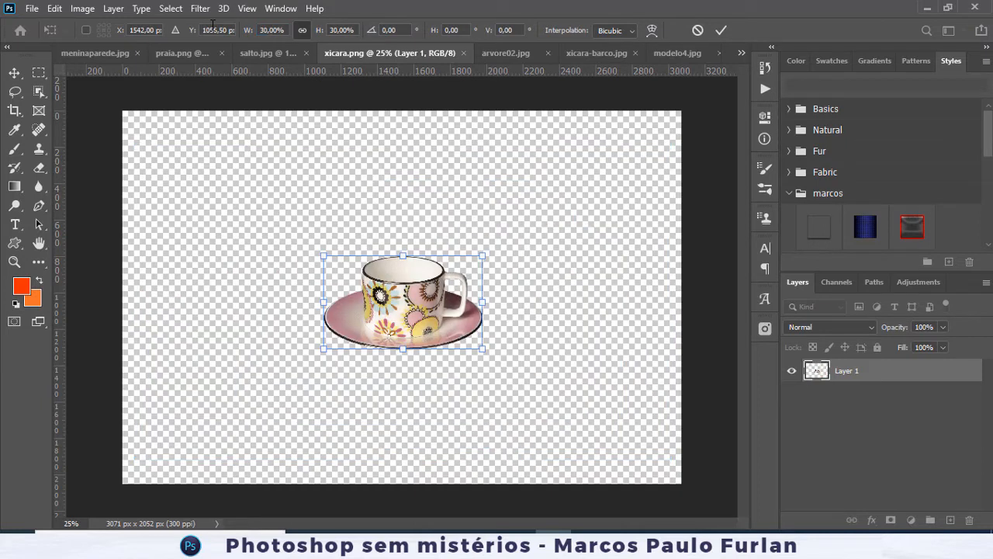
# - Set the cup's proportional scale to 50%, and restore it to 100%
pyautogui.click(289, 31)
pyautogui.write('50')
pyautogui.press('Return')
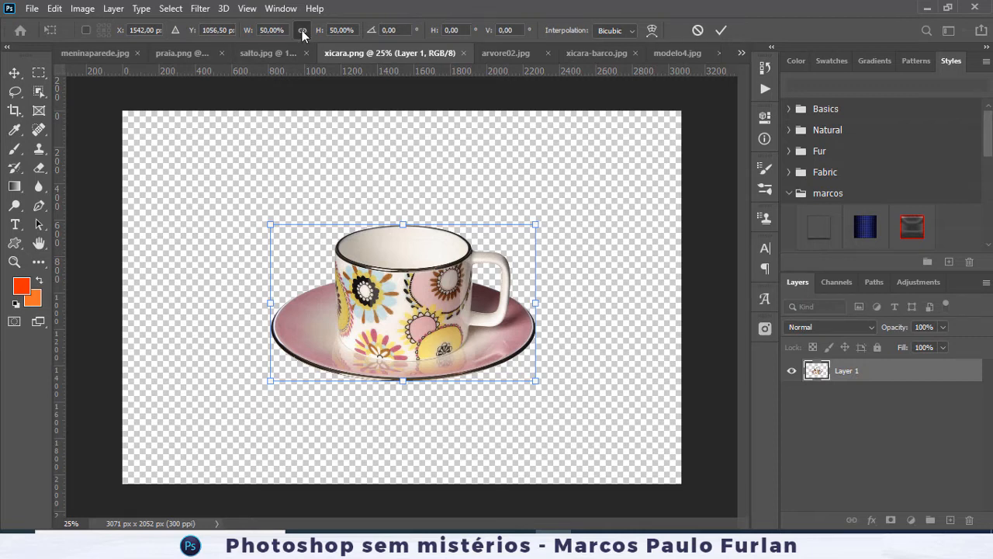
pyautogui.moveTo(285, 31); pyautogui.dragTo(221, 18)
pyautogui.write('100')
pyautogui.press('Return')
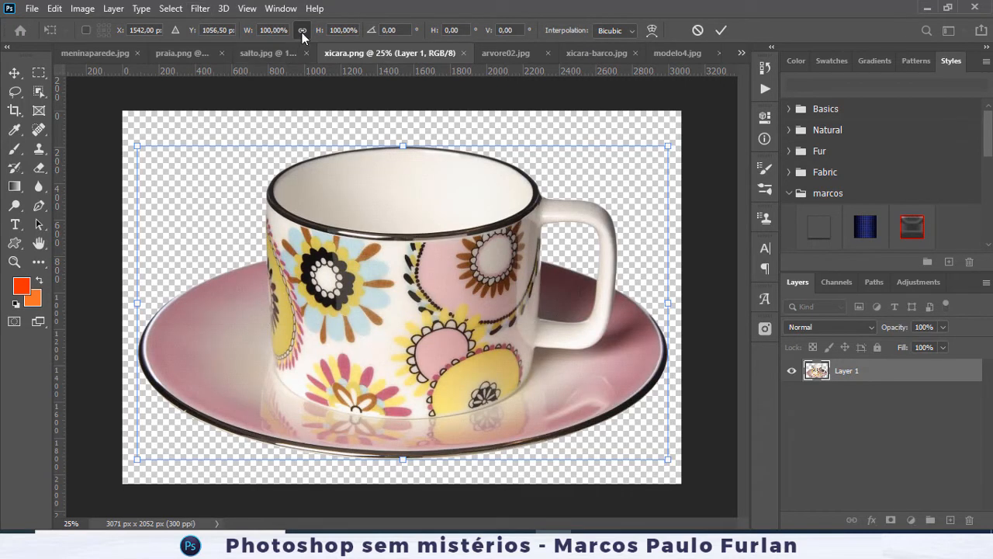
# - Release the aspect-ratio lock, scale the cup from its upper-right corner to about 97%, and restore the lock
pyautogui.click(302, 33)
pyautogui.moveTo(672, 146); pyautogui.dragTo(651, 156)
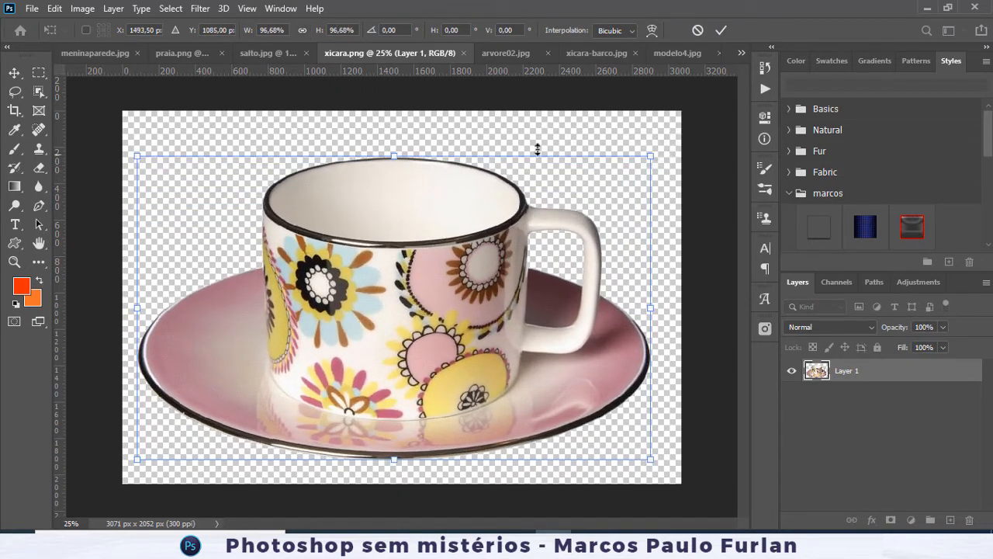
pyautogui.click(302, 31)
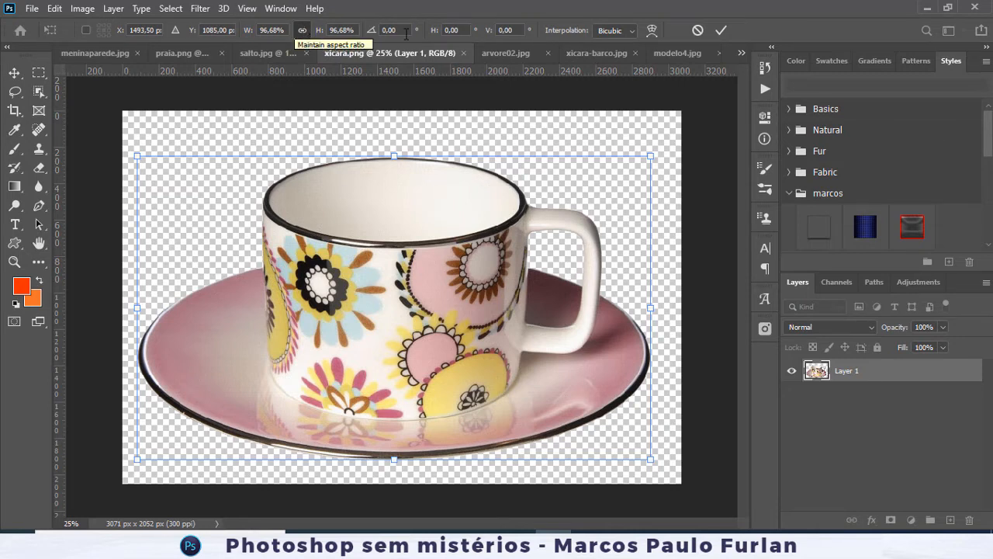
# - Try rotating the cup by 30 degrees, and reset the rotation angle to 0
pyautogui.click(407, 32)
pyautogui.write('30')
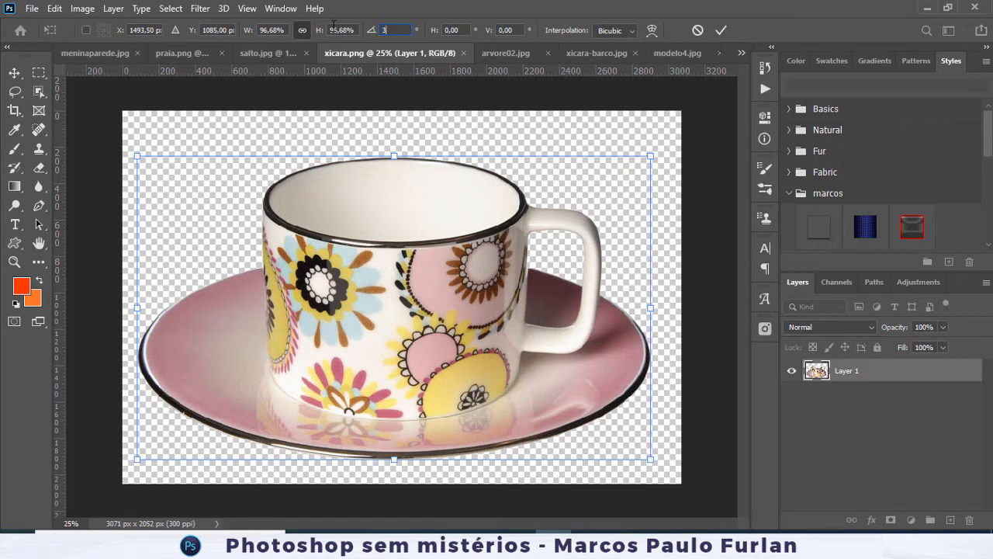
pyautogui.press('Return')
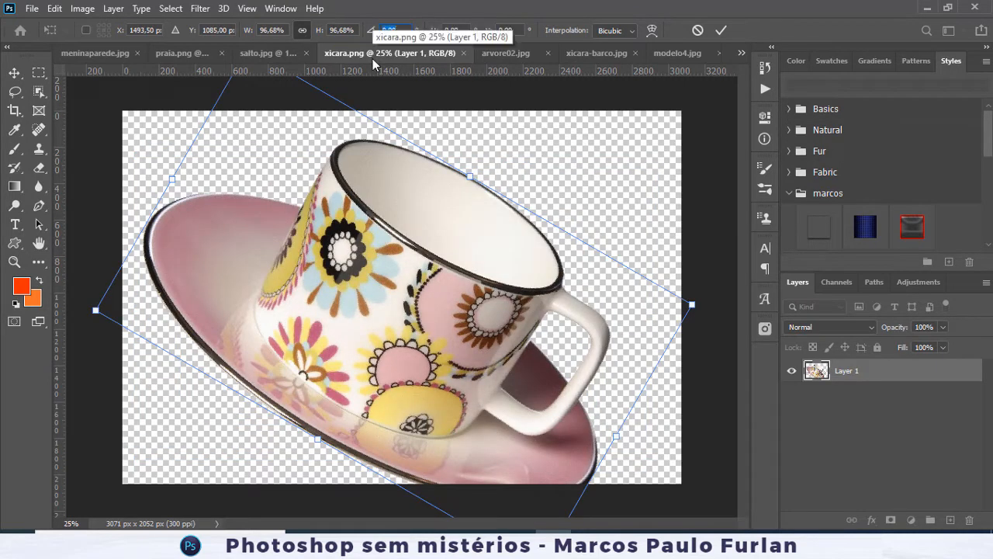
pyautogui.write('0')
pyautogui.press('Return')
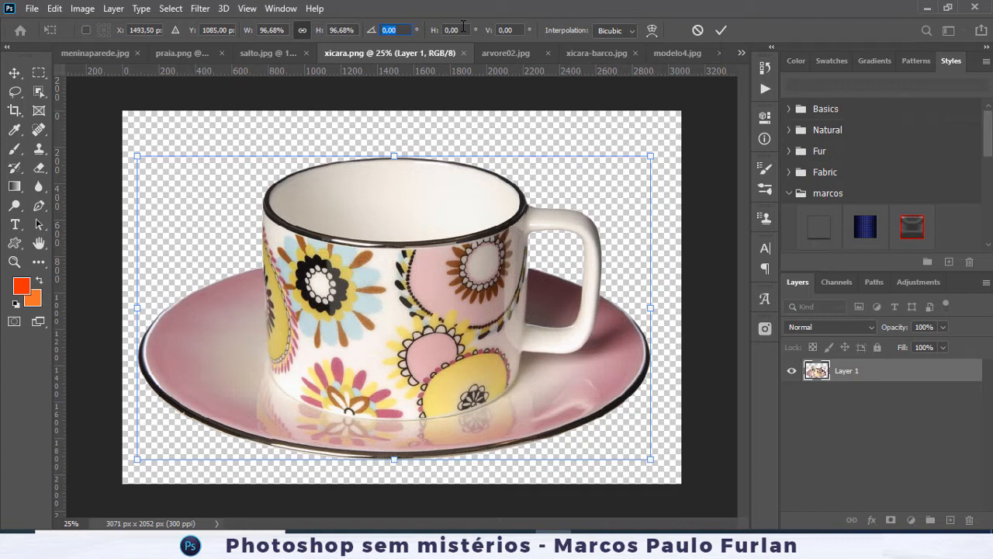
# - Try a horizontal skew of 30 degrees on the cup, and clear the skew value
pyautogui.click(463, 27)
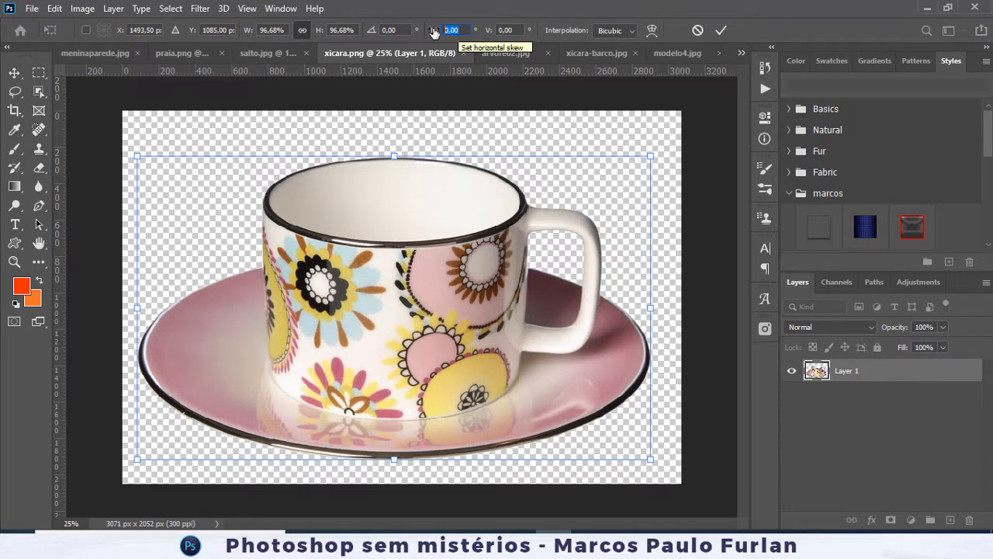
pyautogui.write('30')
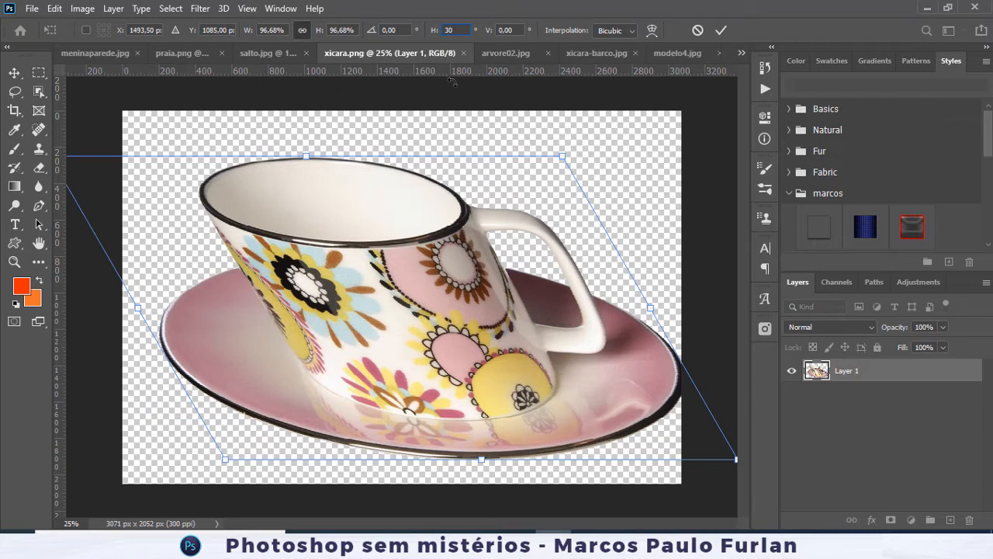
pyautogui.press('BackSpace')
pyautogui.press('BackSpace')
pyautogui.press('Tab')
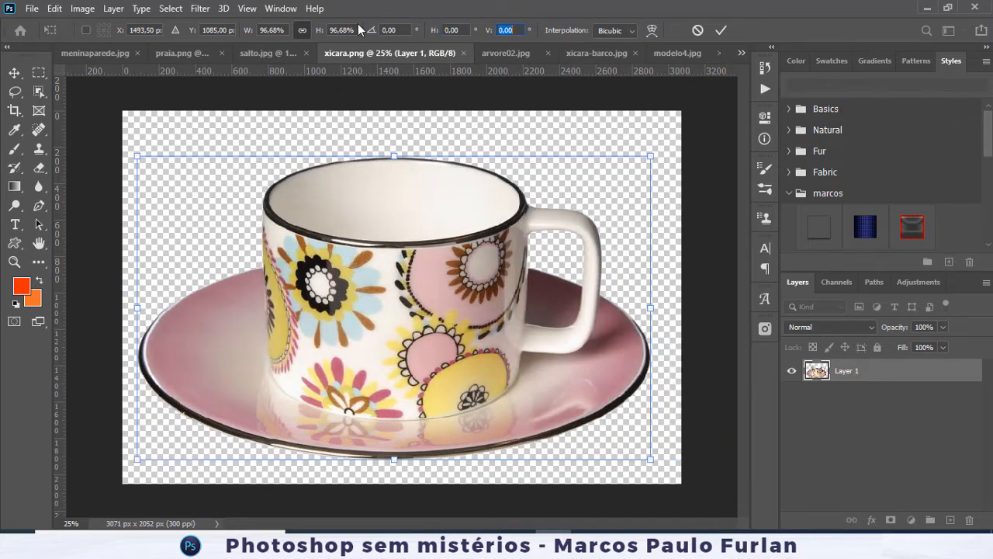
# - Try a vertical skew of 200 on the cup, dismiss the error and set the vertical skew to 0
pyautogui.write('200')
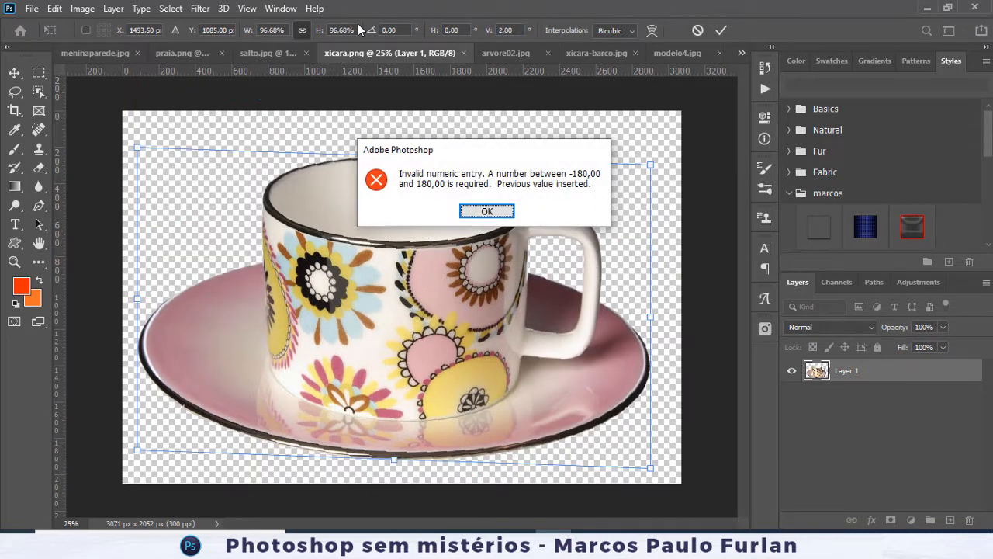
pyautogui.press('Return')
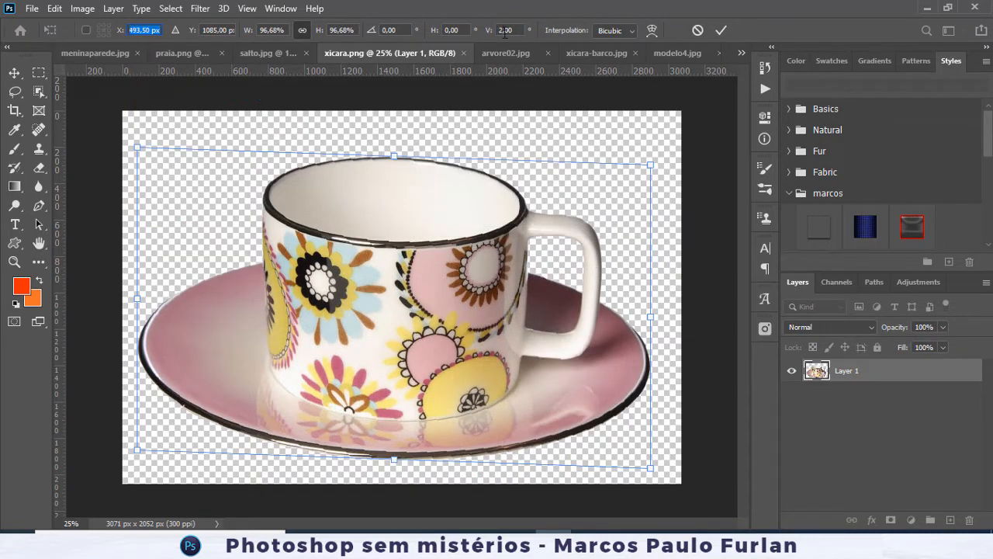
pyautogui.click(514, 29)
pyautogui.write('0')
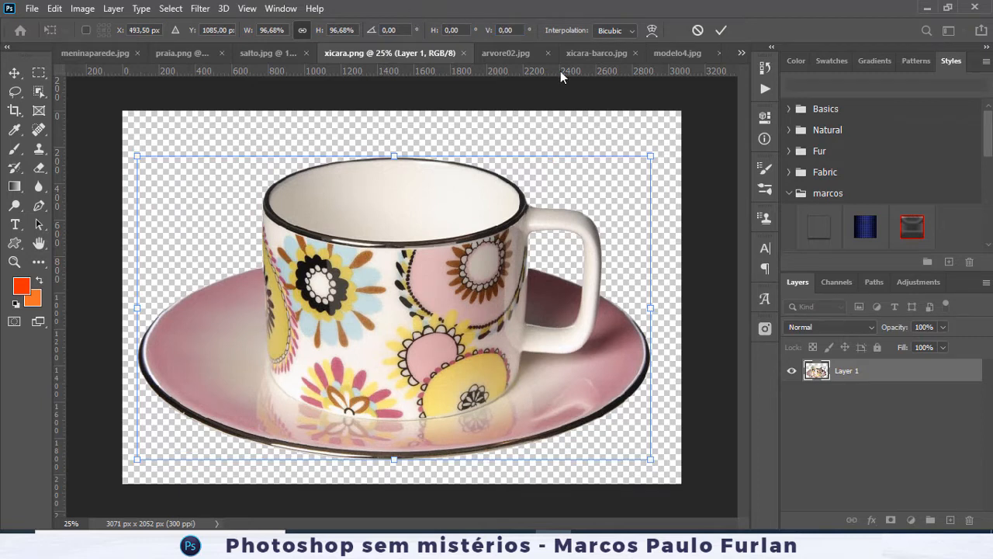
# - Try the Nearest Neighbor and Bilinear interpolation methods, set interpolation back to Bicubic and discard the cup's transformation
pyautogui.click(628, 30)
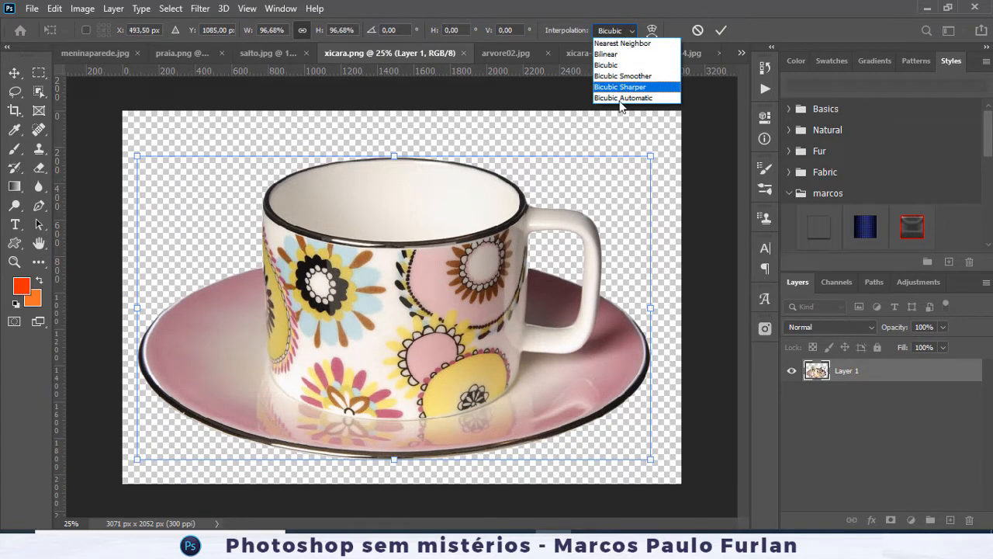
pyautogui.click(620, 44)
pyautogui.click(627, 32)
pyautogui.click(620, 55)
pyautogui.click(632, 32)
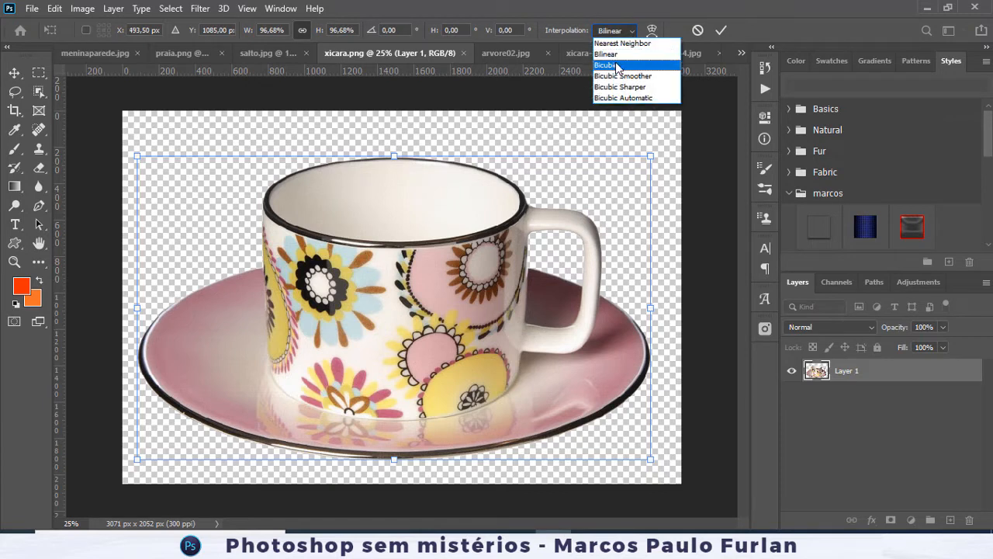
pyautogui.click(617, 64)
pyautogui.click(697, 29)
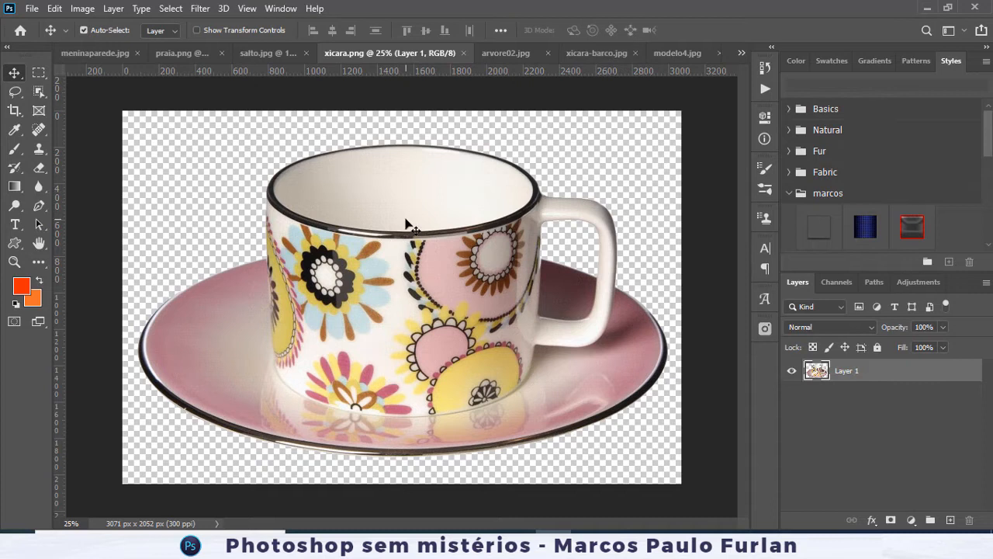
pyautogui.hotkey('ctrl', 't')
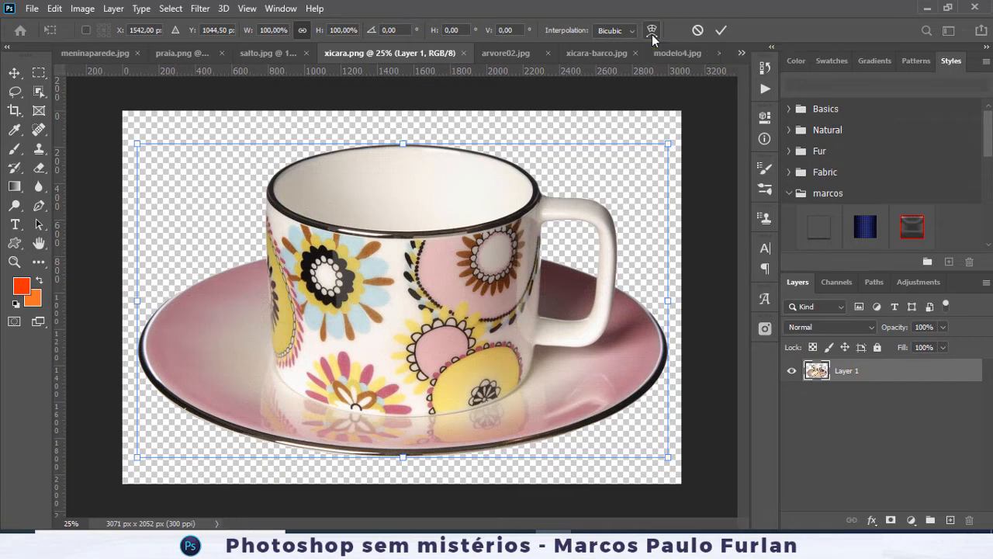
pyautogui.click(698, 31)
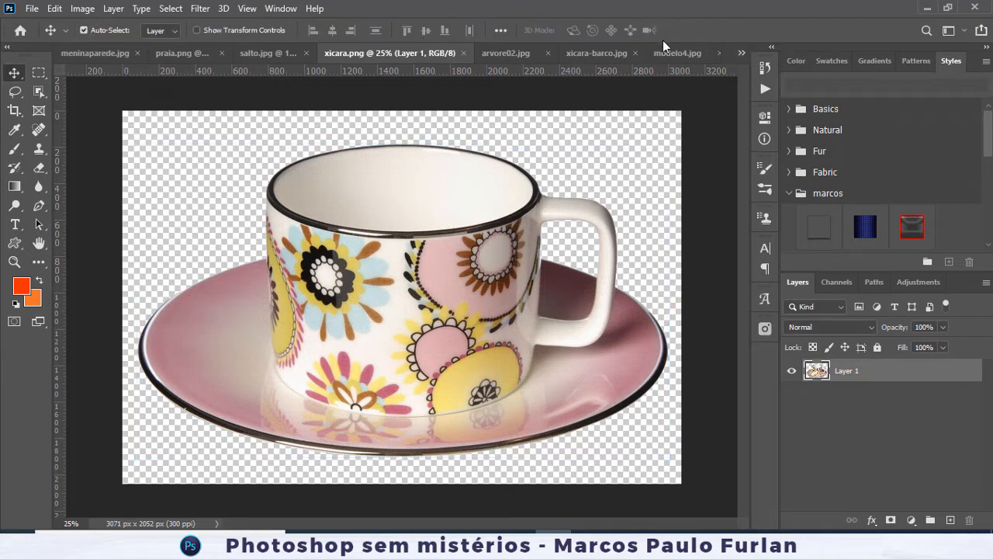
# - Switch to meninaparede.jpg and add the text CHILD on the orange wall beside the girl
pyautogui.click(101, 52)
pyautogui.click(14, 224)
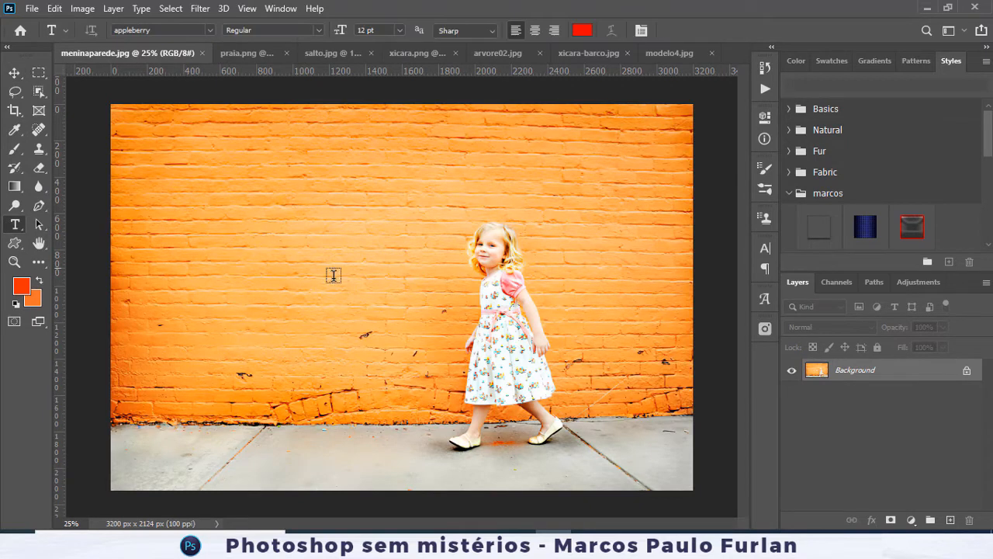
pyautogui.click(244, 261)
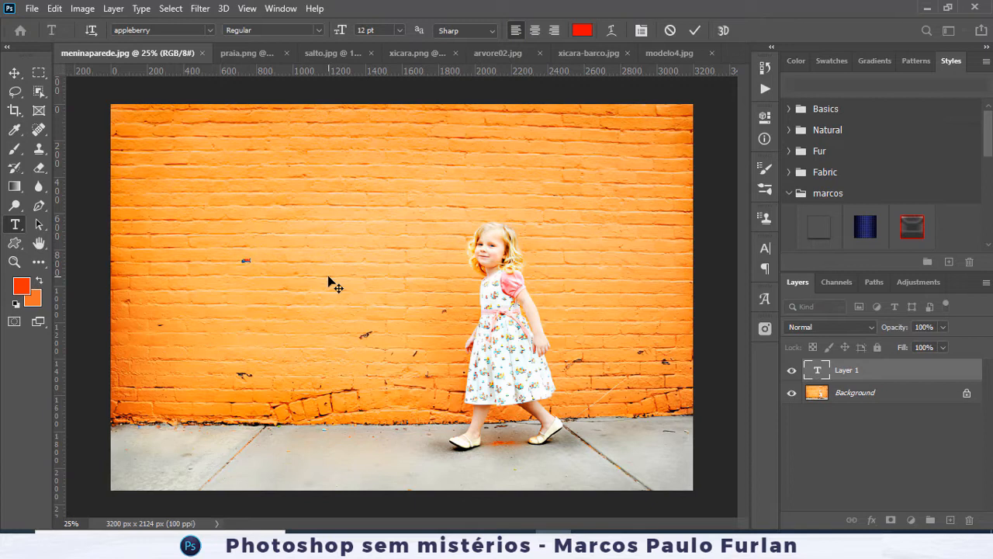
pyautogui.click(14, 72)
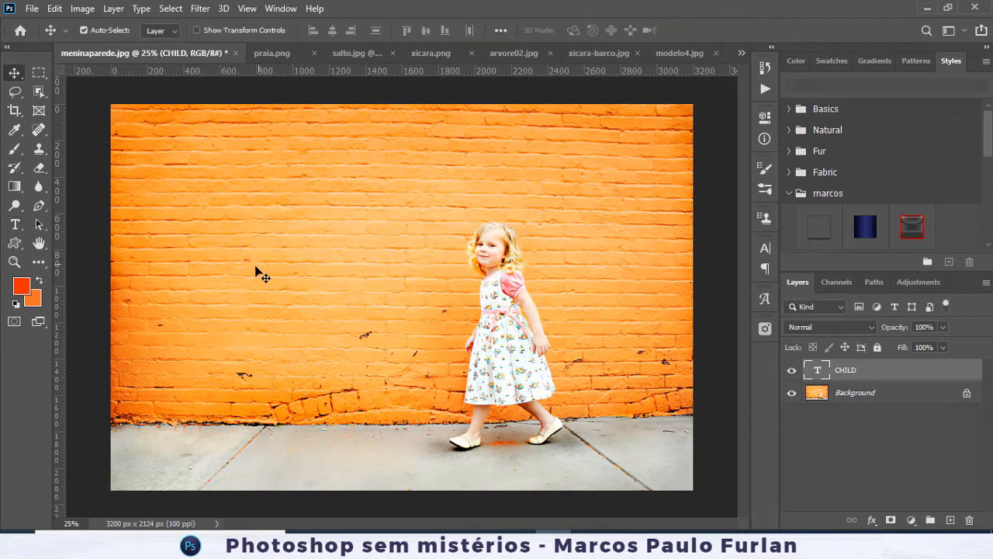
# - Enlarge the CHILD text to about 4425% width and 5703% height, and position it on the wall beside the girl's head
pyautogui.hotkey('ctrl', 't')
pyautogui.moveTo(247, 263); pyautogui.dragTo(473, 404)
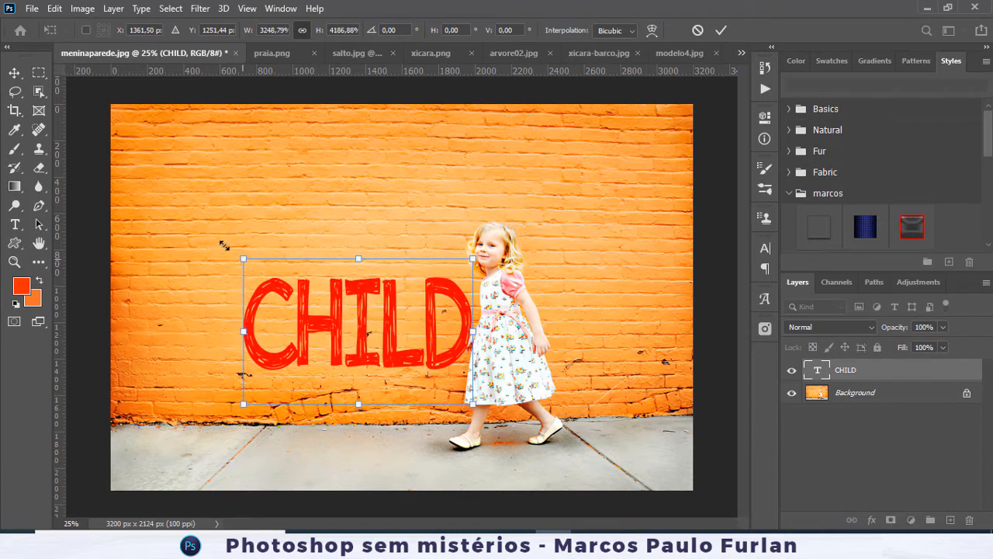
pyautogui.moveTo(231, 250); pyautogui.dragTo(199, 205)
pyautogui.hotkey('ctrl', 'z')
pyautogui.moveTo(244, 257); pyautogui.dragTo(166, 227)
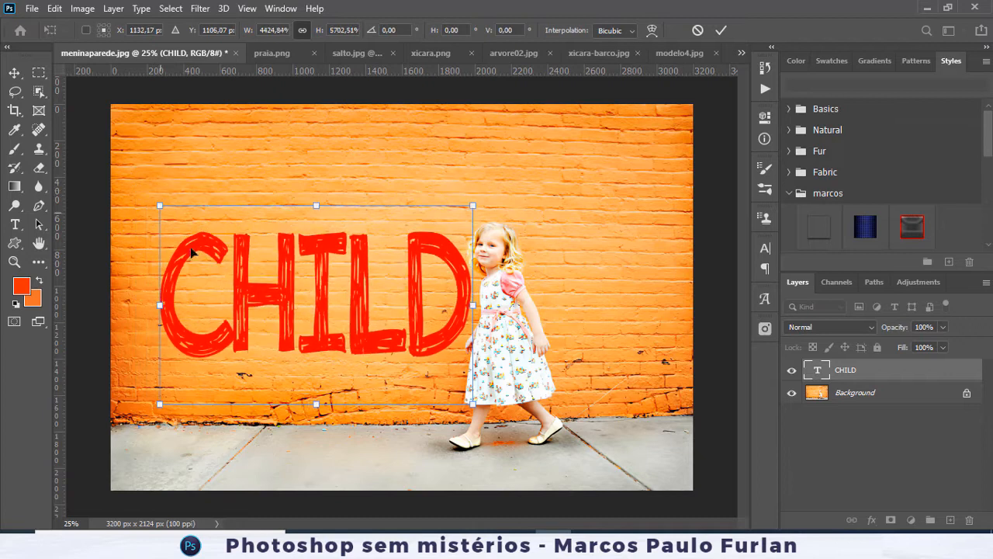
pyautogui.moveTo(366, 326); pyautogui.dragTo(347, 276)
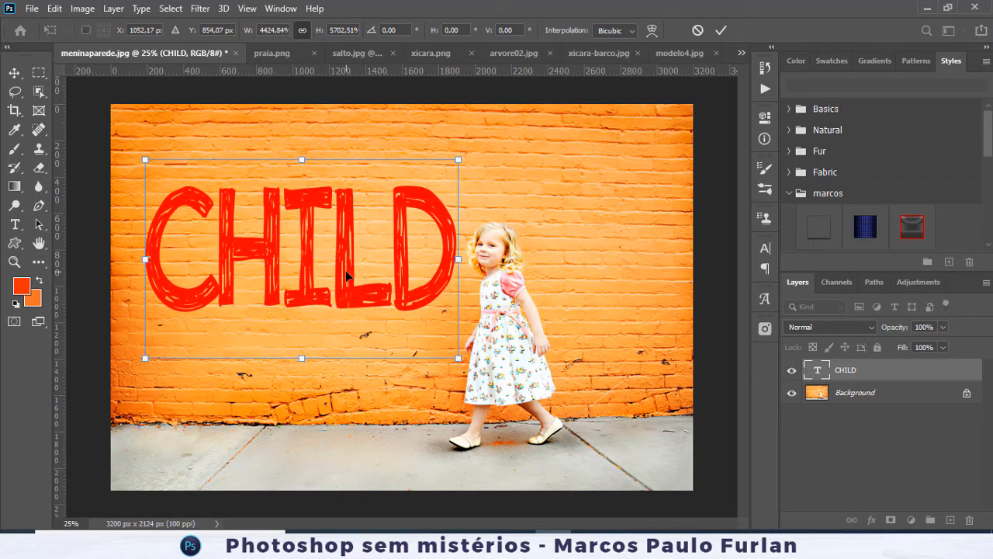
pyautogui.press('Return')
# - Try an Arch text warp with a reduced bend on the CHILD text, and cancel the warp
pyautogui.click(762, 246)
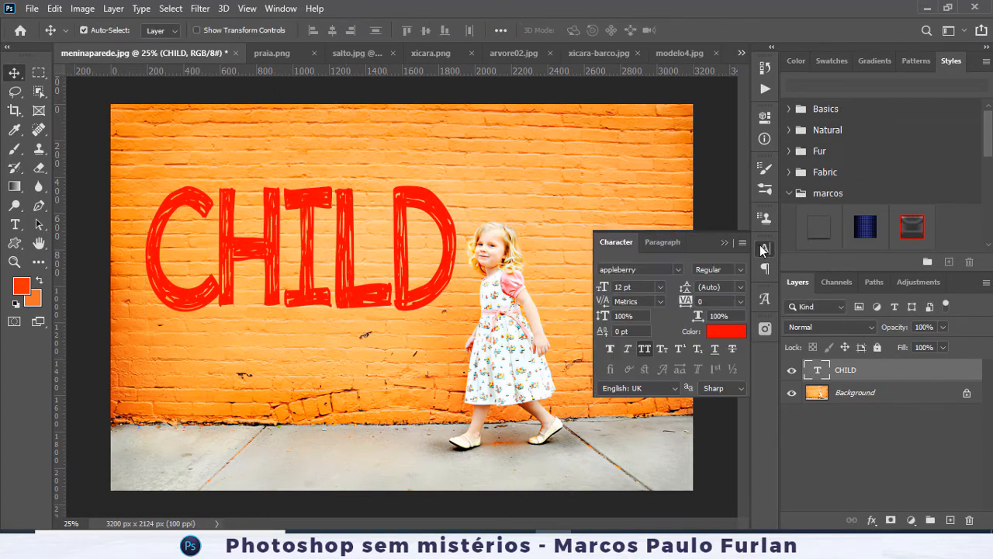
pyautogui.click(759, 244)
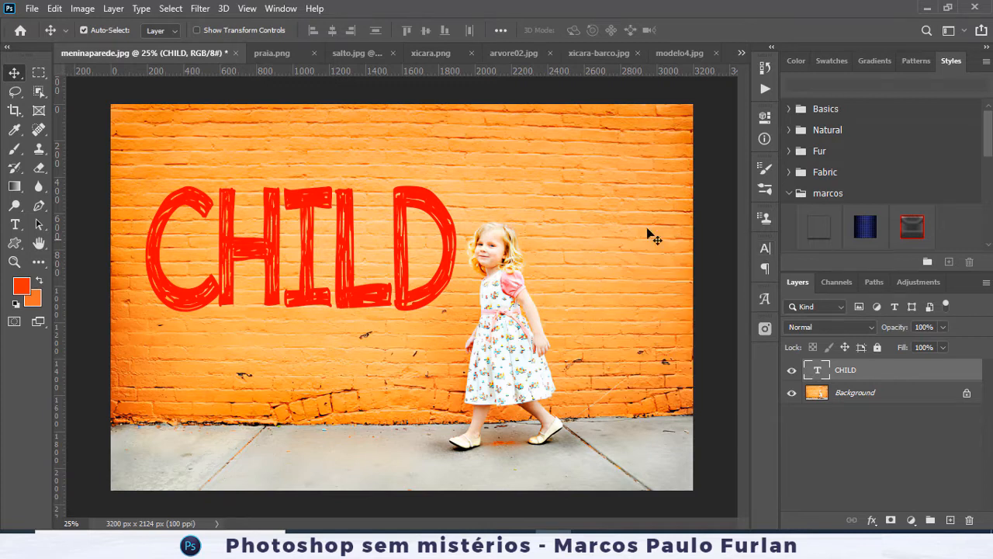
pyautogui.click(15, 225)
pyautogui.click(289, 233)
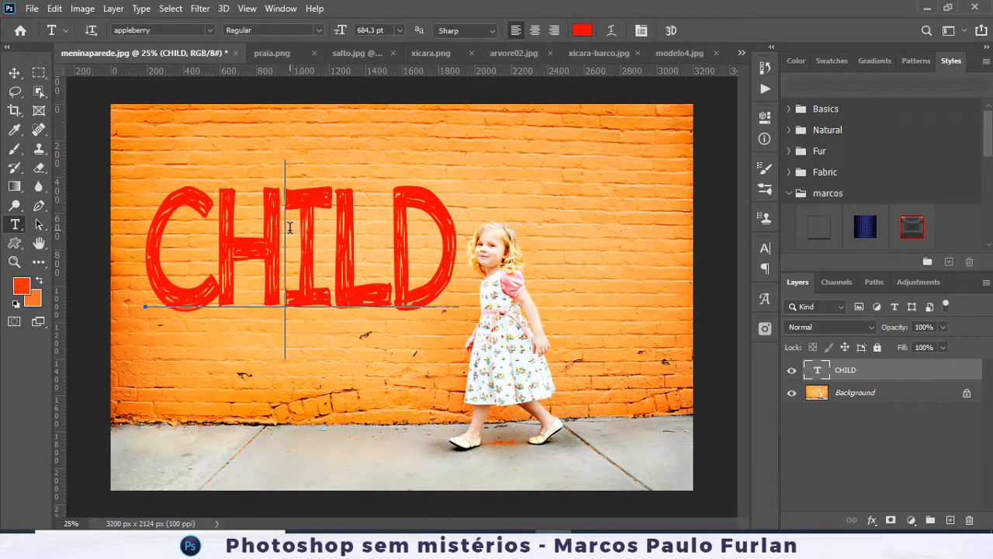
pyautogui.click(616, 34)
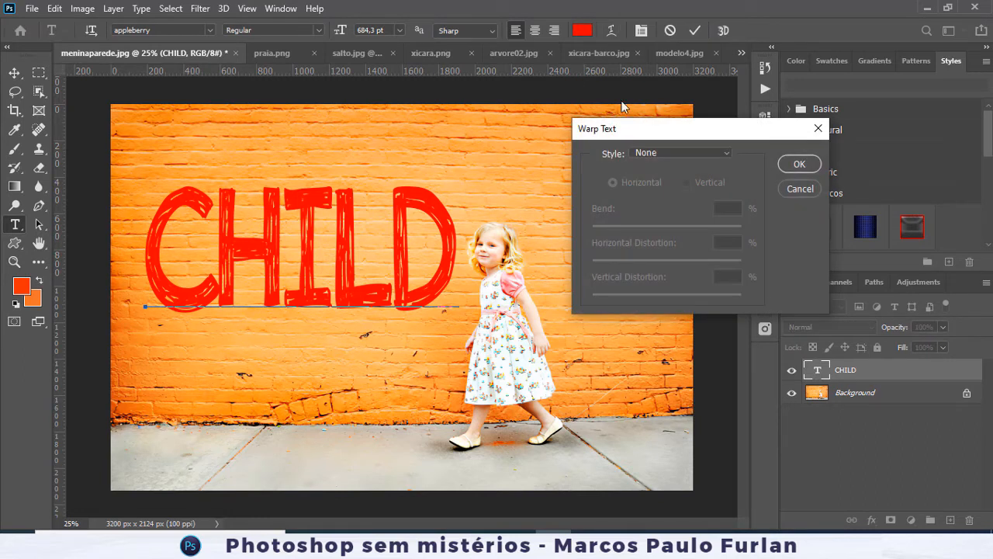
pyautogui.click(697, 156)
pyautogui.click(666, 249)
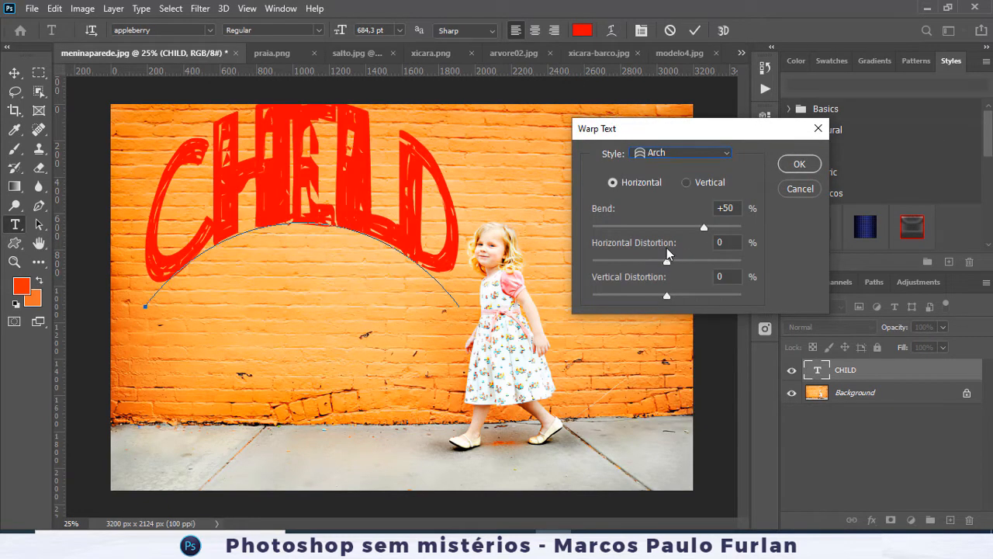
pyautogui.moveTo(700, 225); pyautogui.dragTo(672, 225)
pyautogui.click(798, 187)
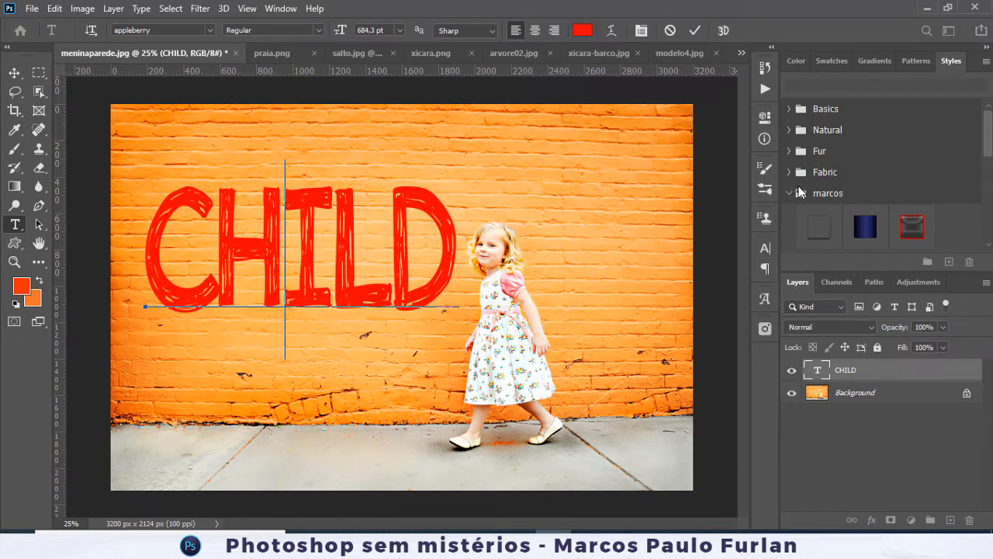
# - Try a Bulge text warp with a bend of -21% on the CHILD text, then cancel the warp and the text edit
pyautogui.click(611, 30)
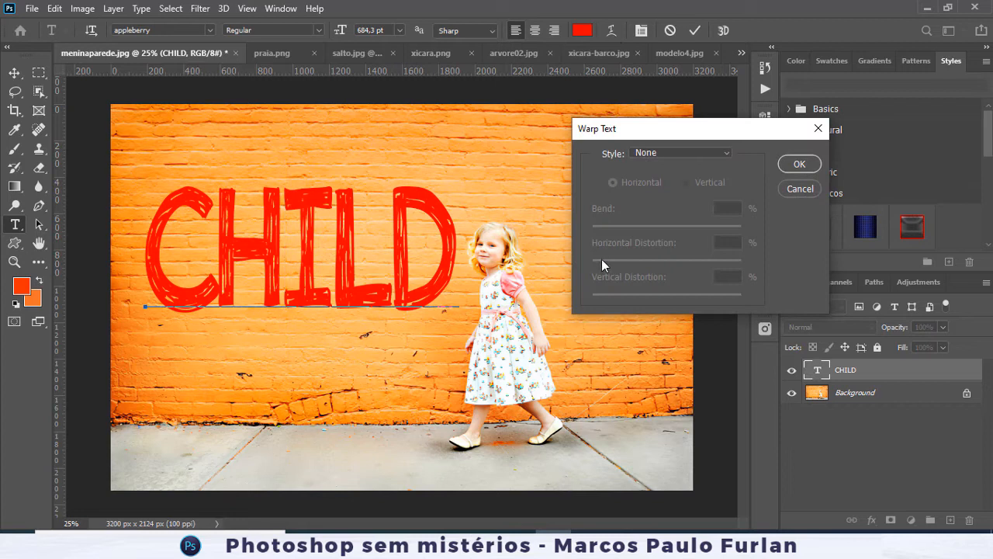
pyautogui.click(707, 153)
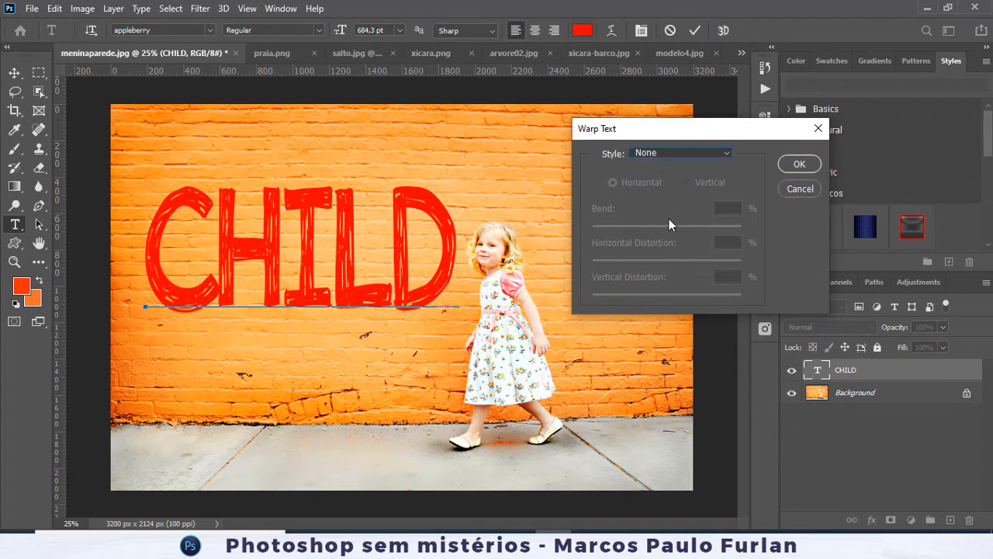
pyautogui.click(678, 152)
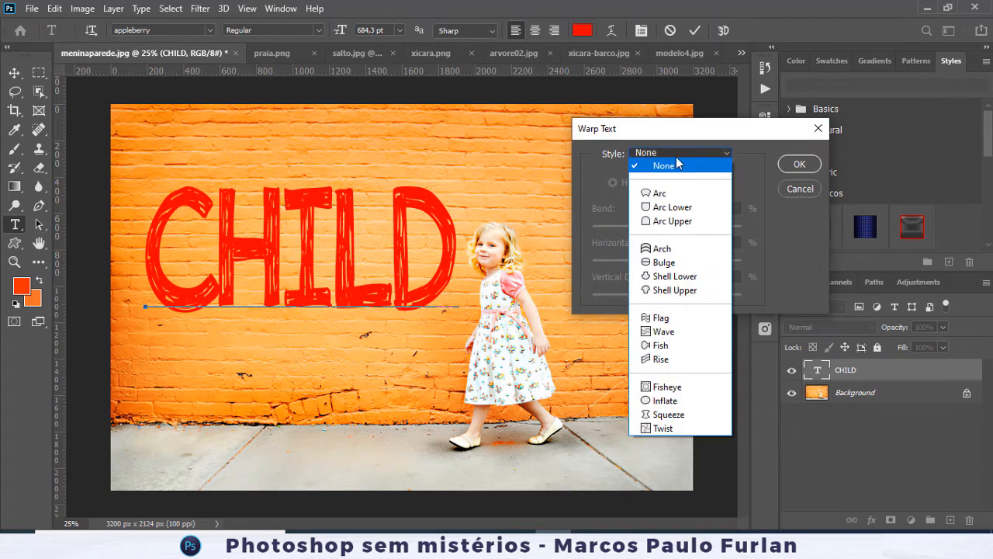
pyautogui.click(658, 263)
pyautogui.moveTo(704, 226); pyautogui.dragTo(651, 226)
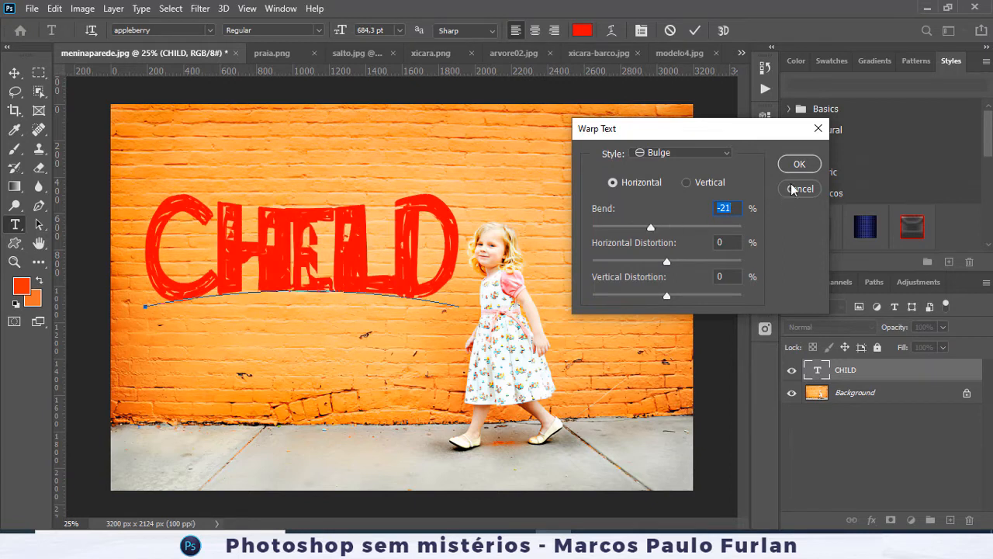
pyautogui.click(793, 190)
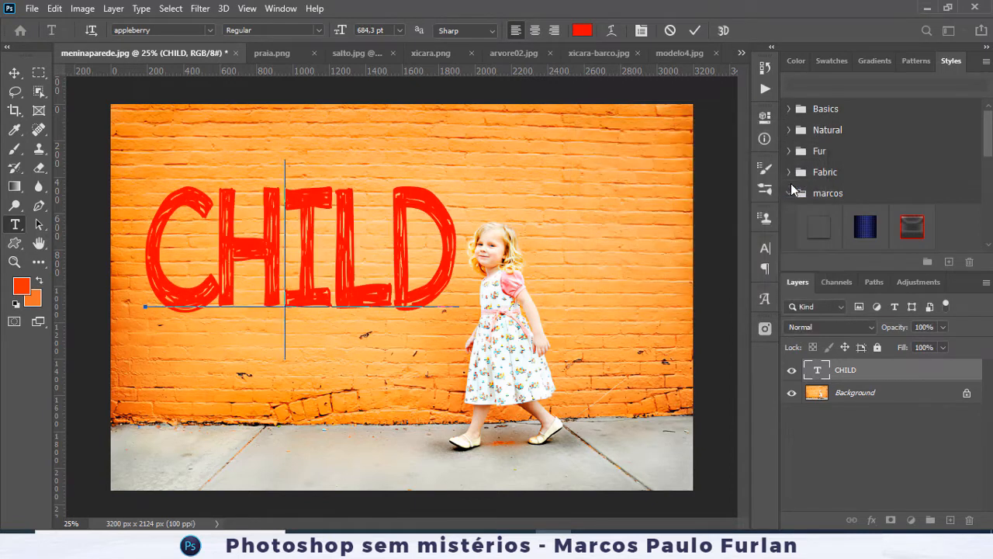
pyautogui.click(669, 31)
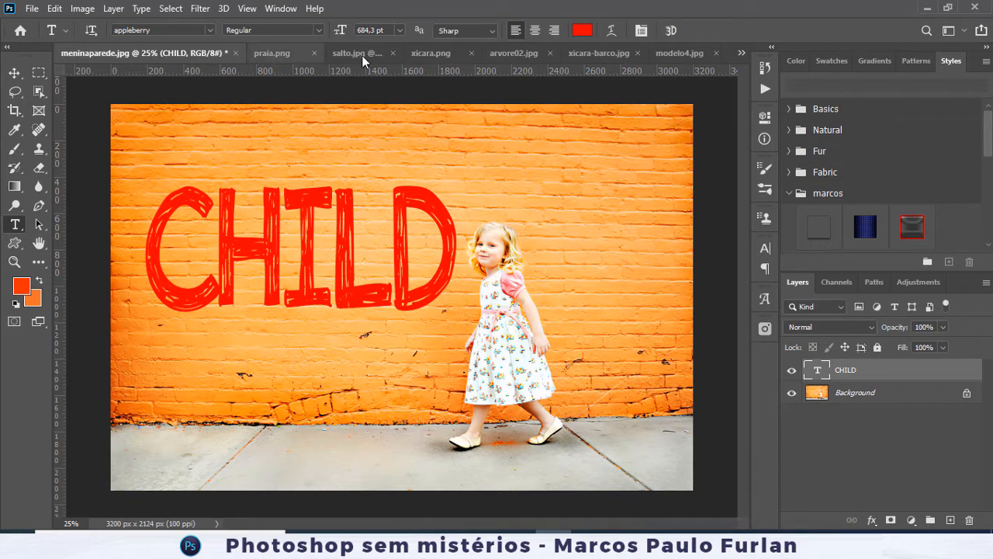
# - Switch to xicara.png, try bending the cup's upper edge with a custom warp, and discard the transformation
pyautogui.click(429, 54)
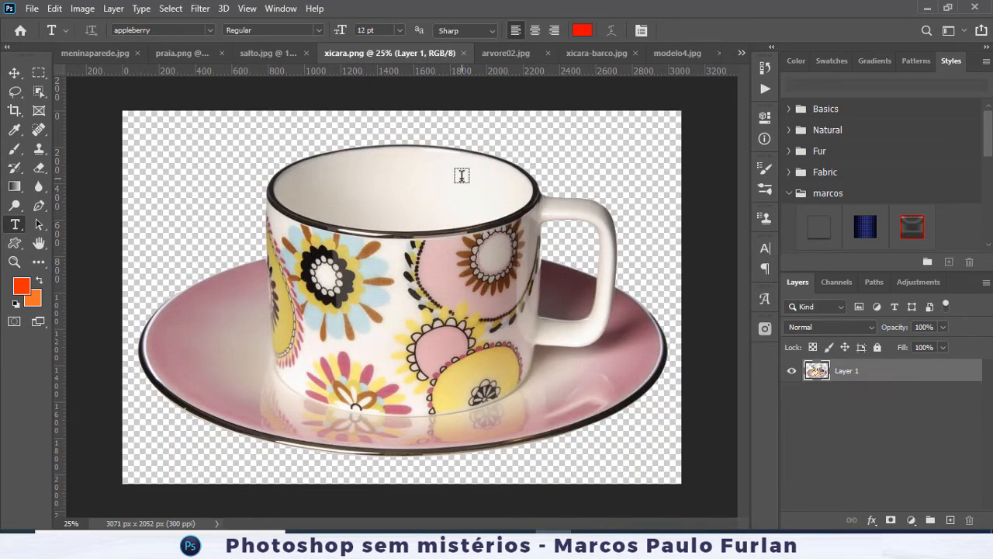
pyautogui.hotkey('ctrl', 't')
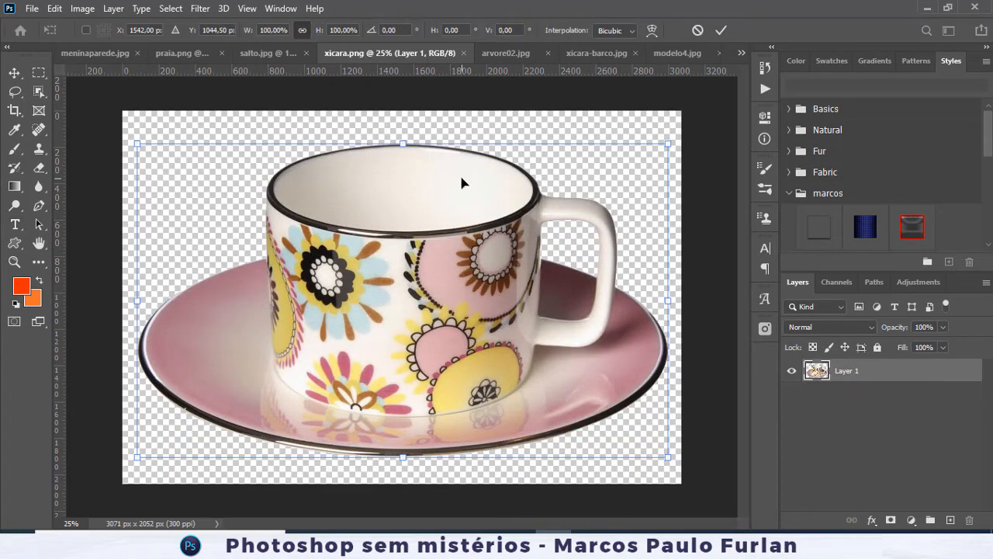
pyautogui.click(651, 33)
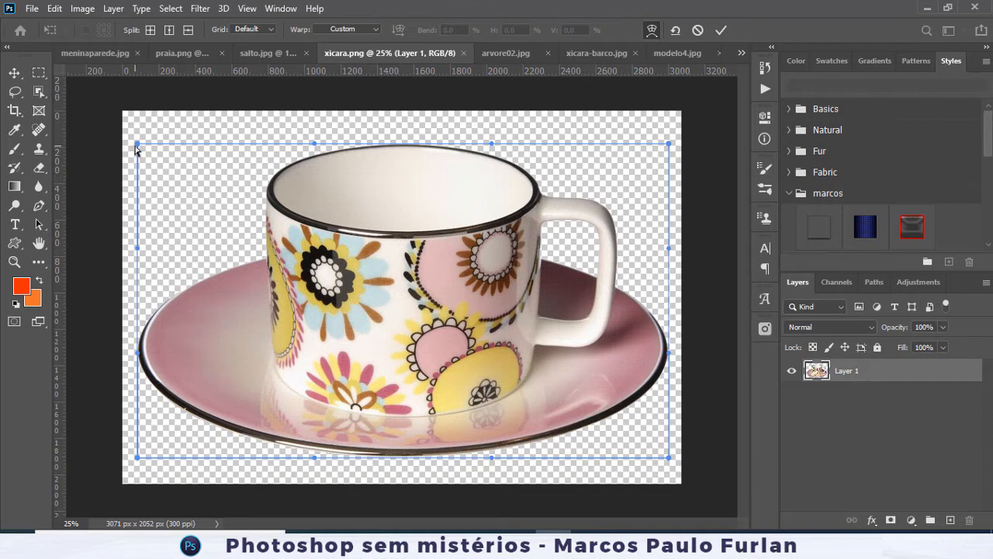
pyautogui.moveTo(315, 146); pyautogui.dragTo(313, 180)
pyautogui.moveTo(492, 145); pyautogui.dragTo(508, 107)
pyautogui.moveTo(314, 182)
pyautogui.mouseDown()
pyautogui.moveTo(295, 78)
pyautogui.moveTo(295, 179)
pyautogui.mouseUp()
pyautogui.moveTo(511, 108); pyautogui.dragTo(510, 194)
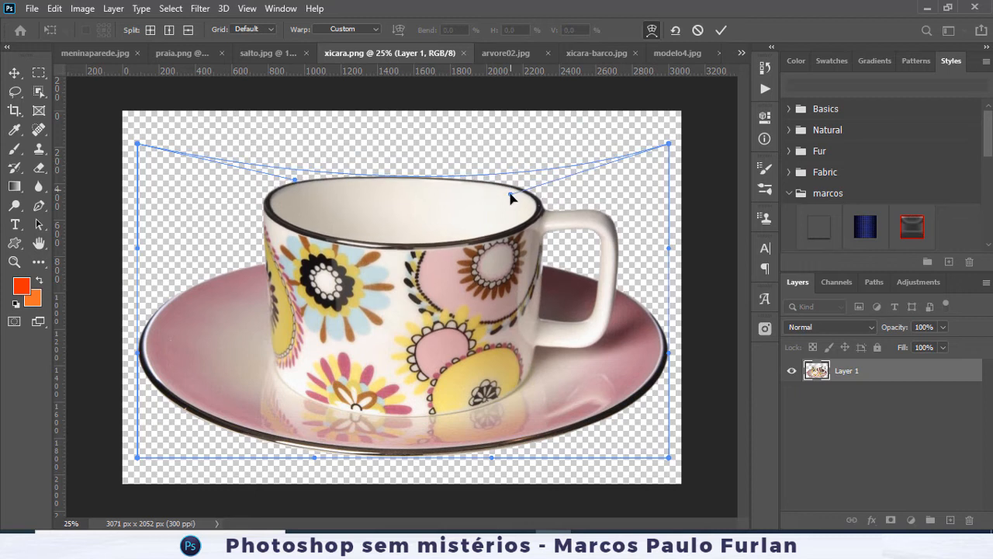
pyautogui.click(698, 29)
# - Duplicate the cup layer and apply a custom warp that pulls the copy's upper edge downward
pyautogui.hotkey('ctrl', 'j')
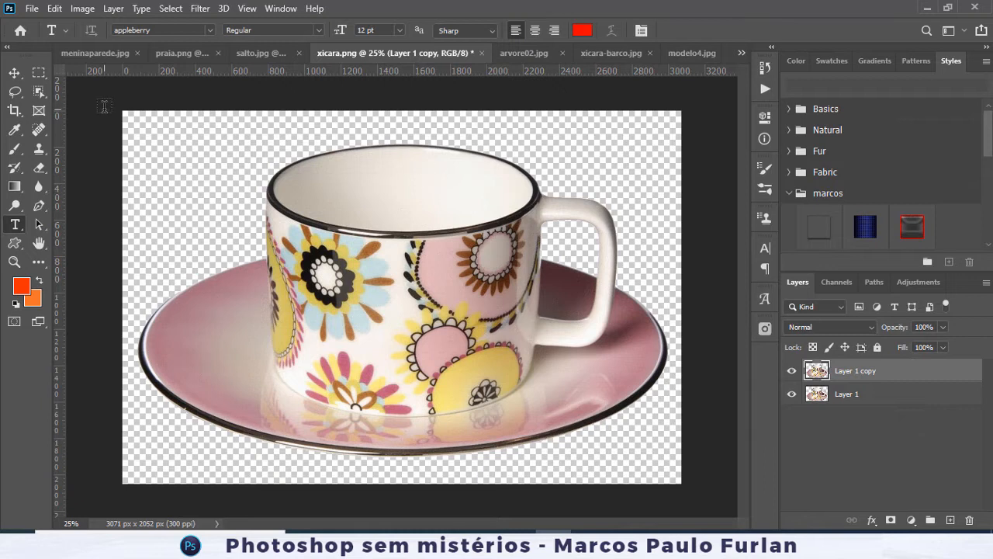
pyautogui.hotkey('ctrl', 't')
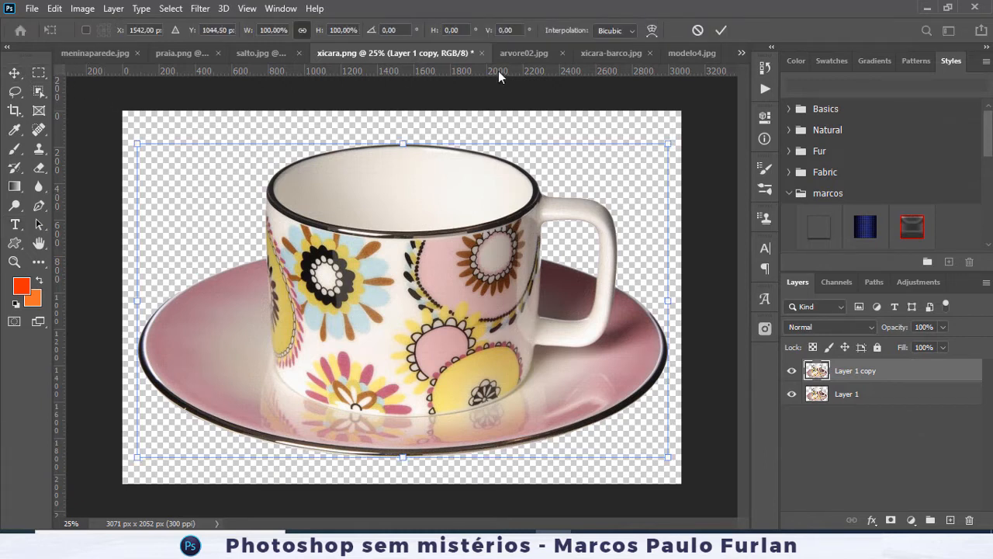
pyautogui.click(651, 30)
pyautogui.moveTo(493, 145); pyautogui.dragTo(492, 195)
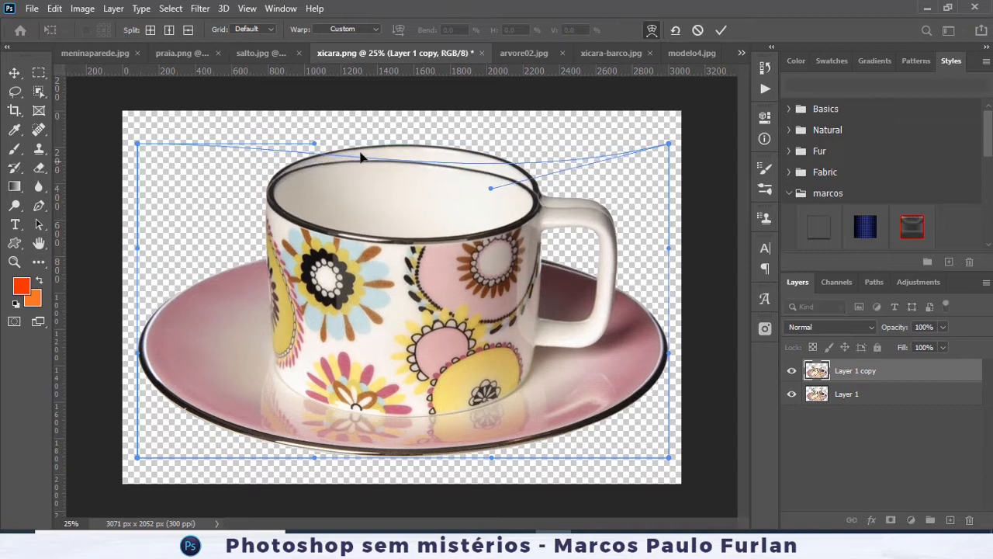
pyautogui.moveTo(313, 145); pyautogui.dragTo(304, 208)
pyautogui.click(721, 30)
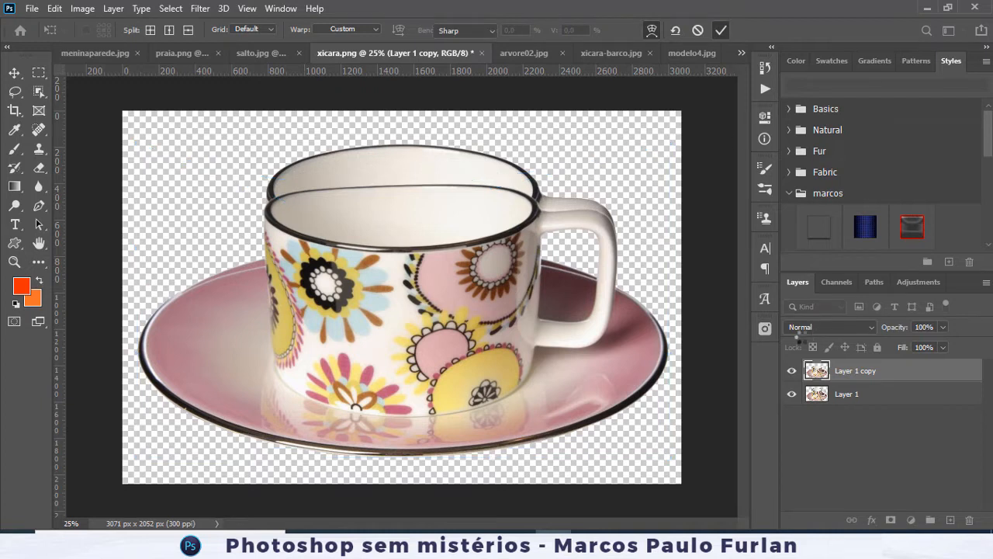
pyautogui.press('t')
# - Compare the warped copy with the original cup by toggling its visibility, and delete the copy
pyautogui.click(791, 371)
pyautogui.click(792, 374)
pyautogui.click(793, 373)
pyautogui.click(792, 374)
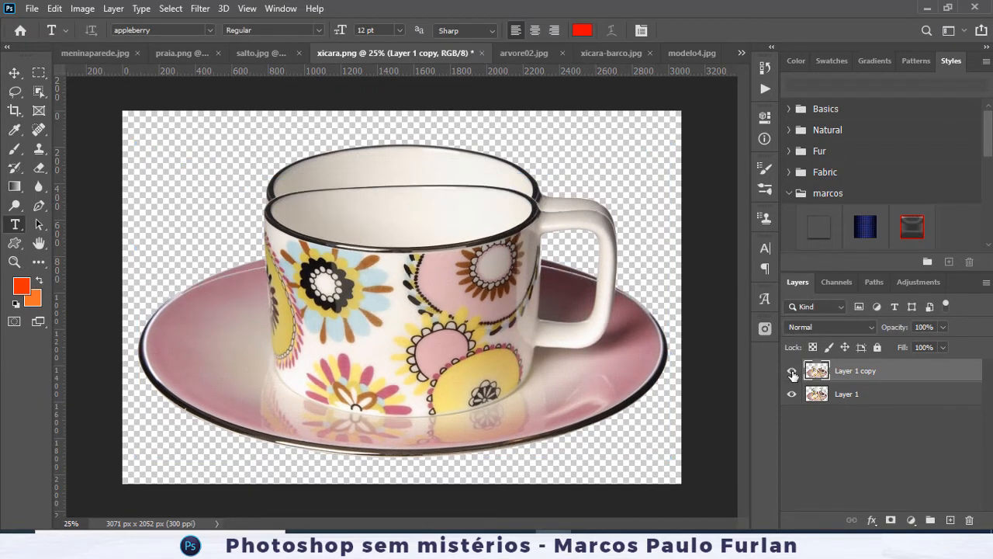
pyautogui.click(792, 374)
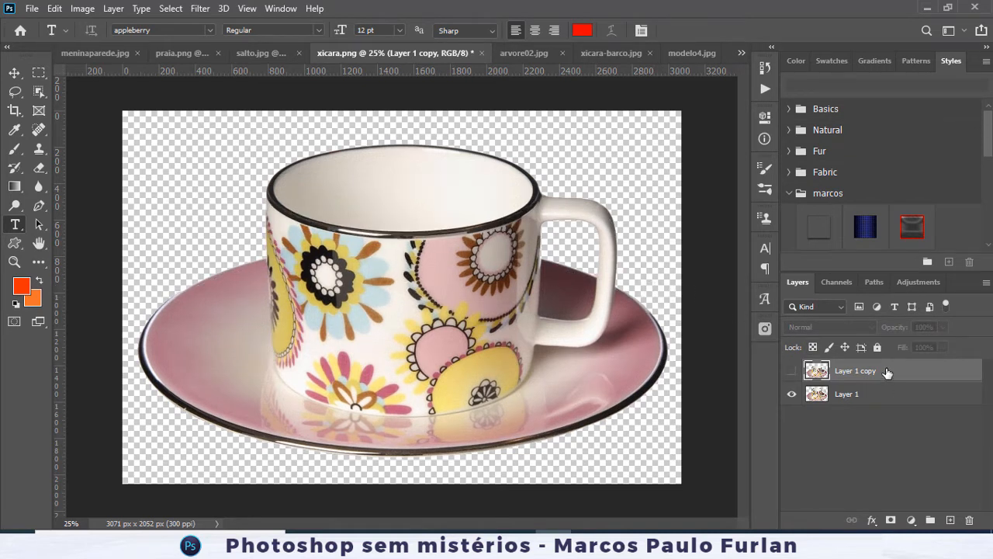
pyautogui.press('Delete')
# - Start a warp on the cup layer, try the 3 x 3, 4 x 4 and 5 x 5 grids, and set the grid to 3 x 3
pyautogui.hotkey('ctrl', 't')
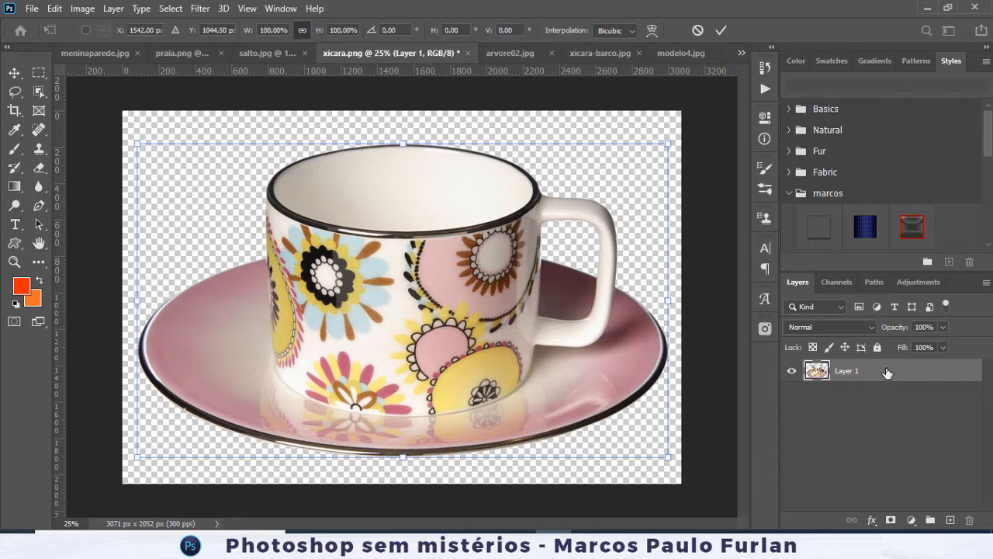
pyautogui.click(651, 31)
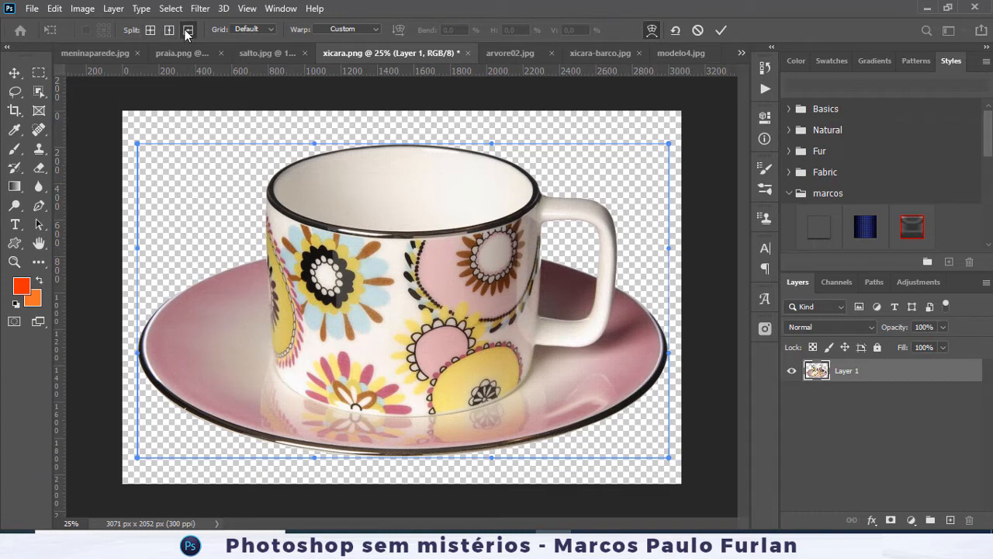
pyautogui.click(250, 29)
pyautogui.click(252, 75)
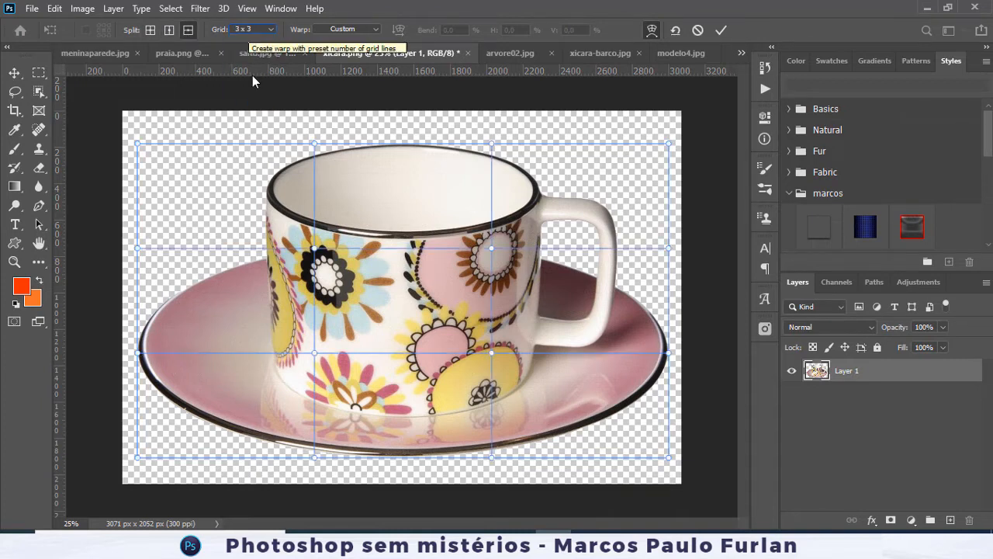
pyautogui.click(259, 30)
pyautogui.click(255, 86)
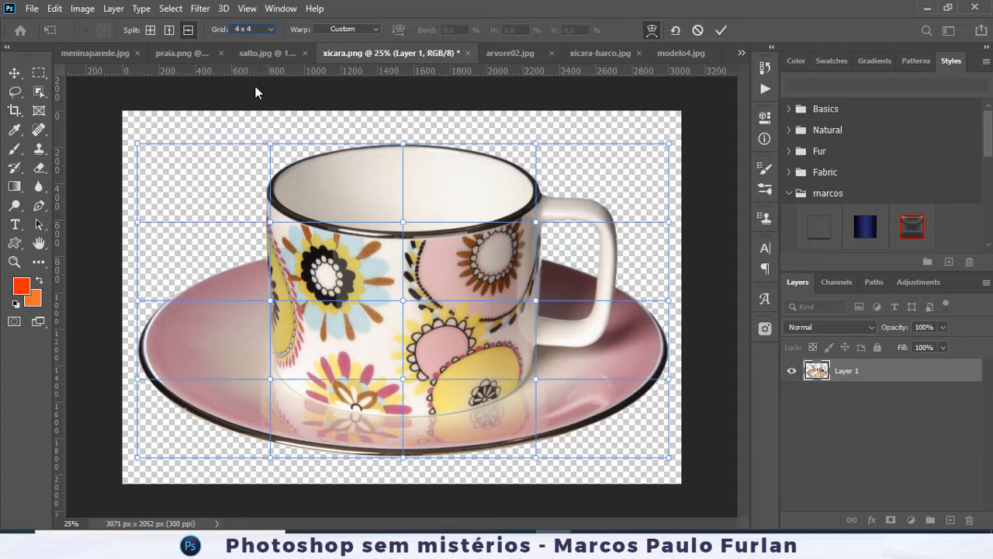
pyautogui.click(263, 35)
pyautogui.click(256, 97)
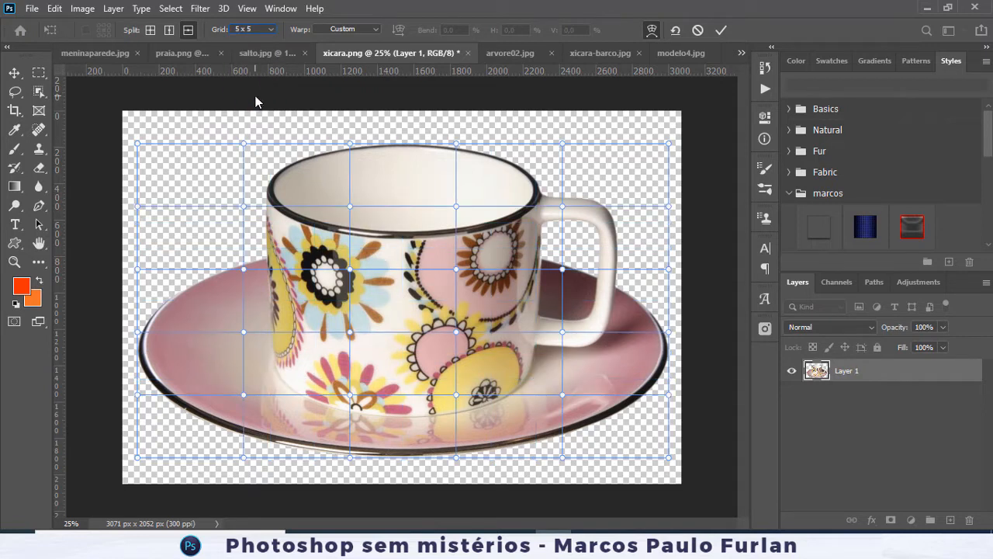
pyautogui.click(255, 32)
pyautogui.click(256, 75)
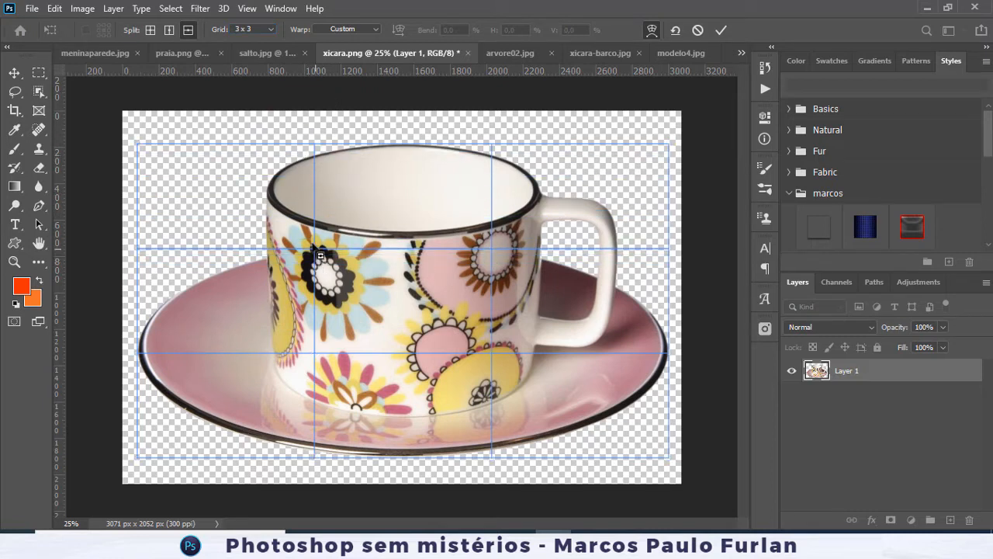
# - Add a horizontal split to the warp grid near the cup's front rim, and slightly shift its left inner grid point
pyautogui.click(296, 217)
pyautogui.moveTo(315, 249); pyautogui.dragTo(308, 265)
pyautogui.hotkey('ctrl', 'z')
pyautogui.click(314, 215)
pyautogui.moveTo(313, 212)
pyautogui.mouseDown()
pyautogui.moveTo(323, 208)
pyautogui.moveTo(313, 214)
pyautogui.mouseUp()
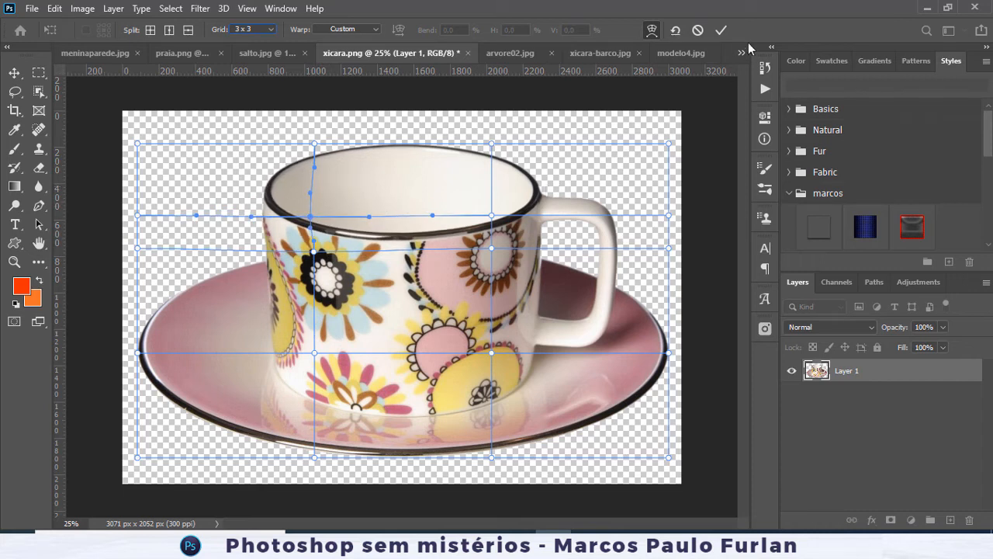
# - Cancel the current warp and start a new one on the cup layer with the Custom grid
pyautogui.click(698, 29)
pyautogui.press('t')
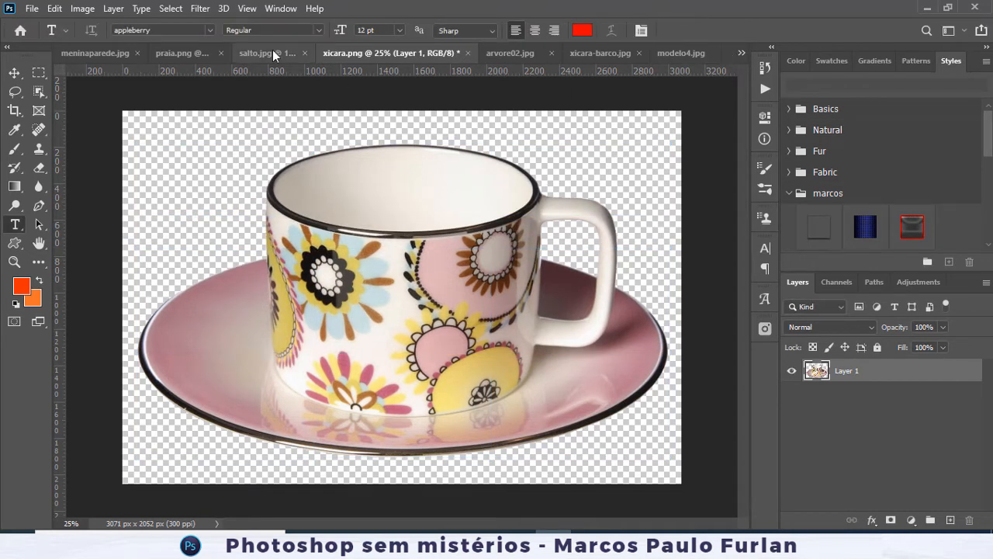
pyautogui.hotkey('ctrl', 't')
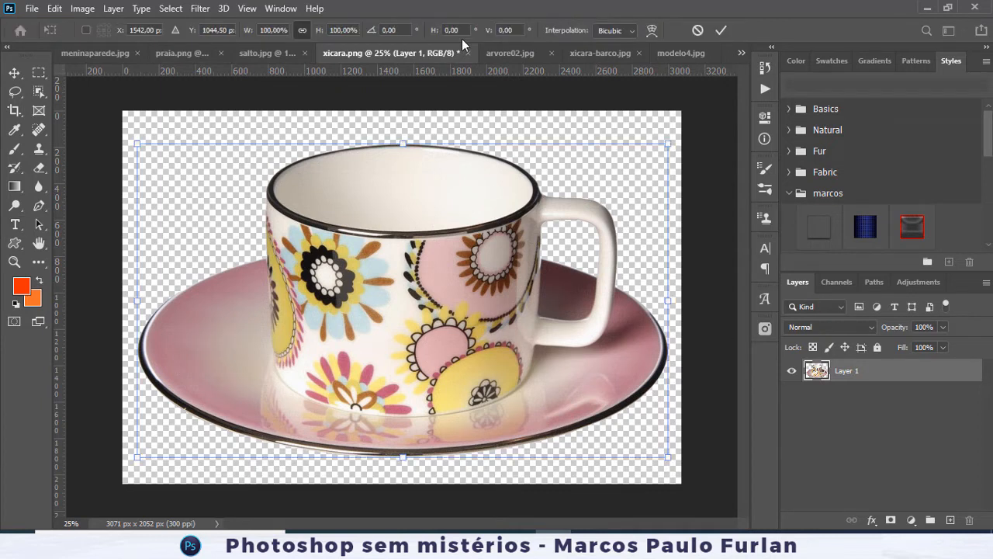
pyautogui.click(652, 29)
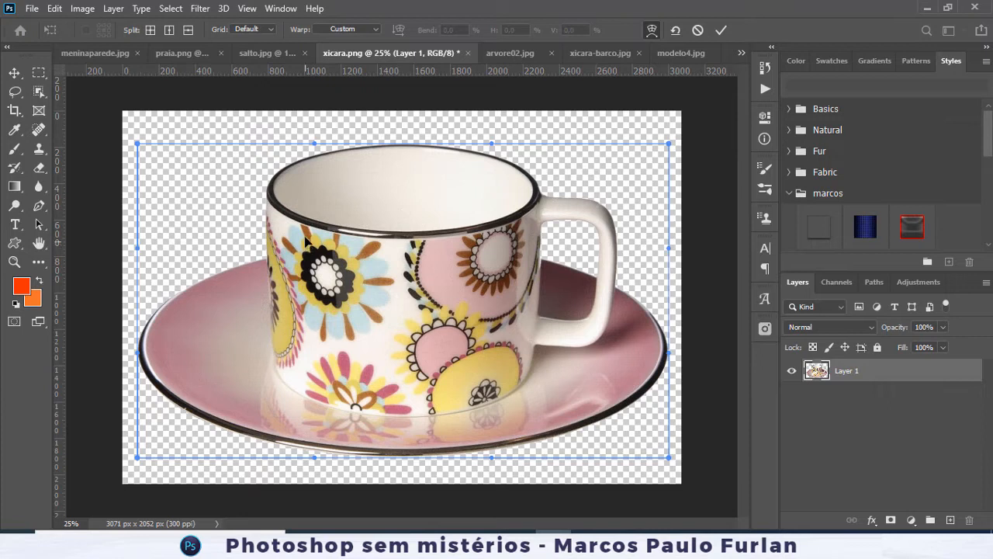
pyautogui.click(262, 31)
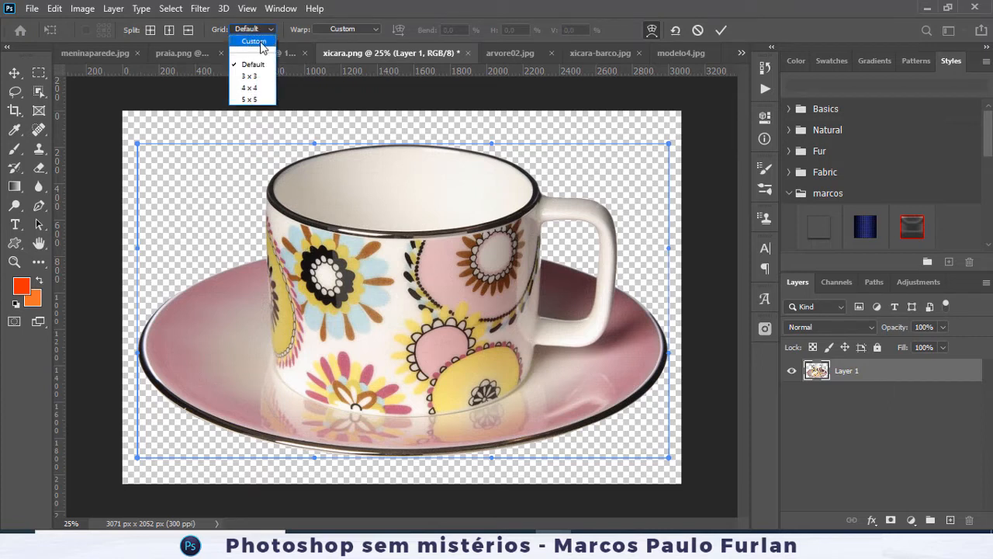
pyautogui.click(252, 43)
pyautogui.click(475, 192)
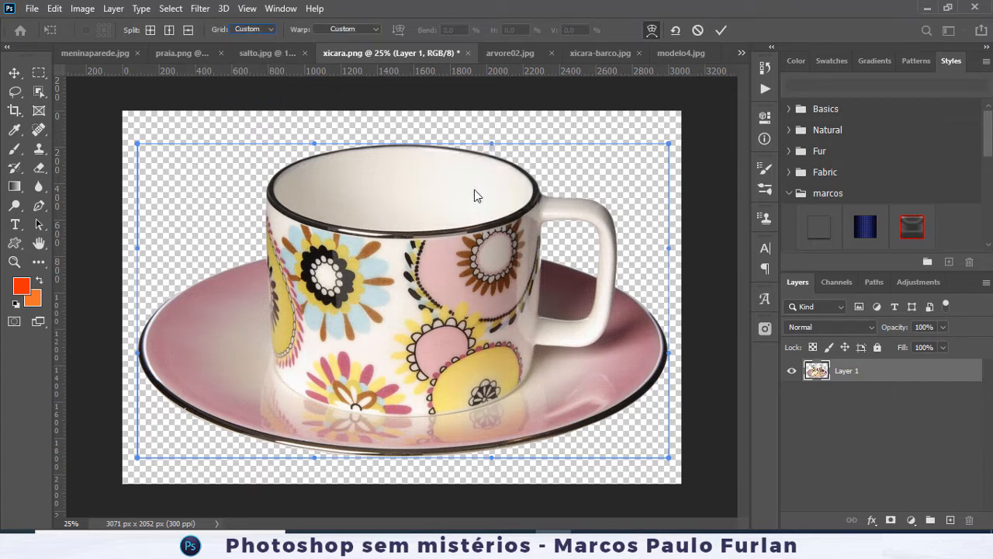
# - Pull the warp grid's two upper inner points toward each other to narrow the cup's body just below the rim
pyautogui.moveTo(316, 249); pyautogui.dragTo(334, 241)
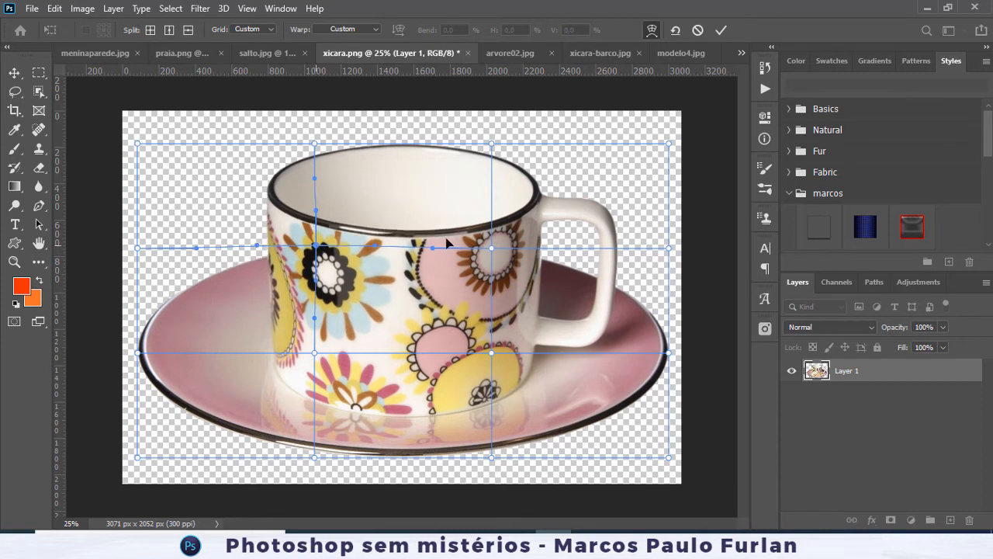
pyautogui.moveTo(493, 251); pyautogui.dragTo(454, 247)
pyautogui.moveTo(334, 242); pyautogui.dragTo(356, 244)
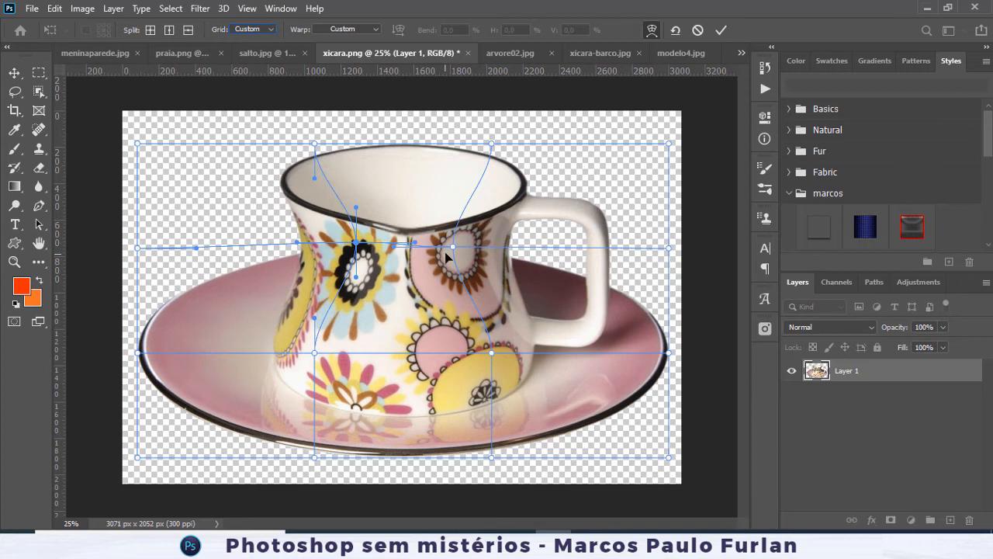
pyautogui.moveTo(454, 250); pyautogui.dragTo(440, 249)
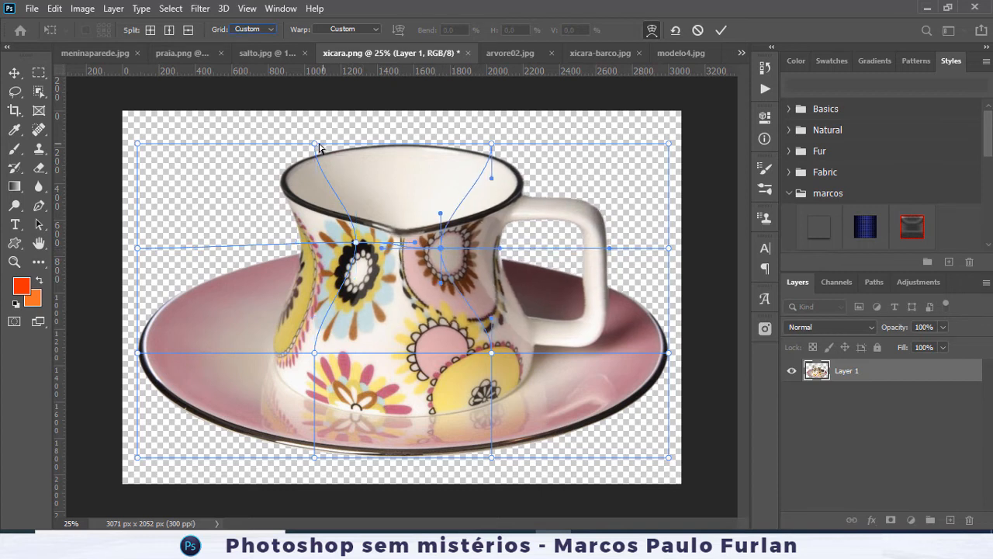
# - Spread the grid's two upper-edge points apart, nudge the right edge's upper point outward, apply the warp and undo it
pyautogui.moveTo(314, 145); pyautogui.dragTo(295, 143)
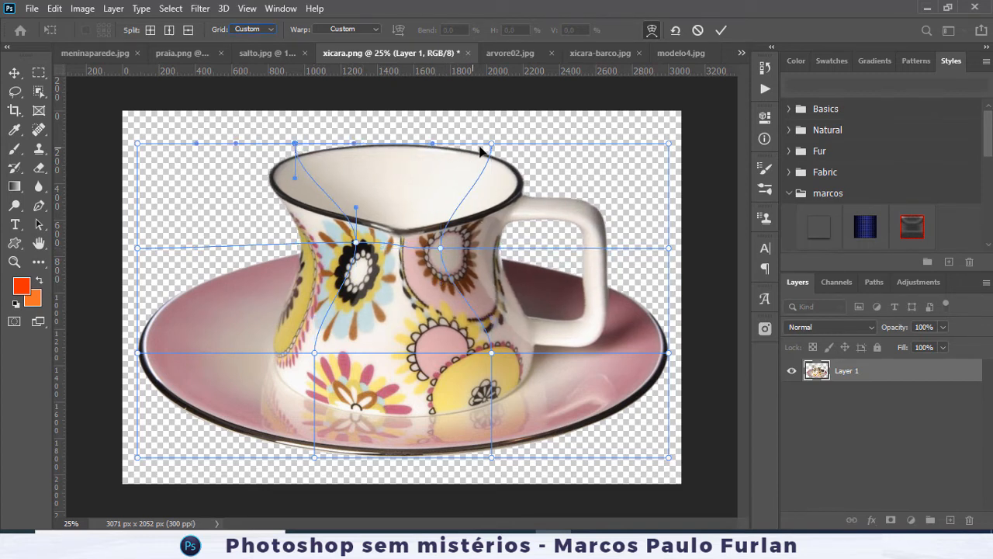
pyautogui.moveTo(494, 145); pyautogui.dragTo(519, 148)
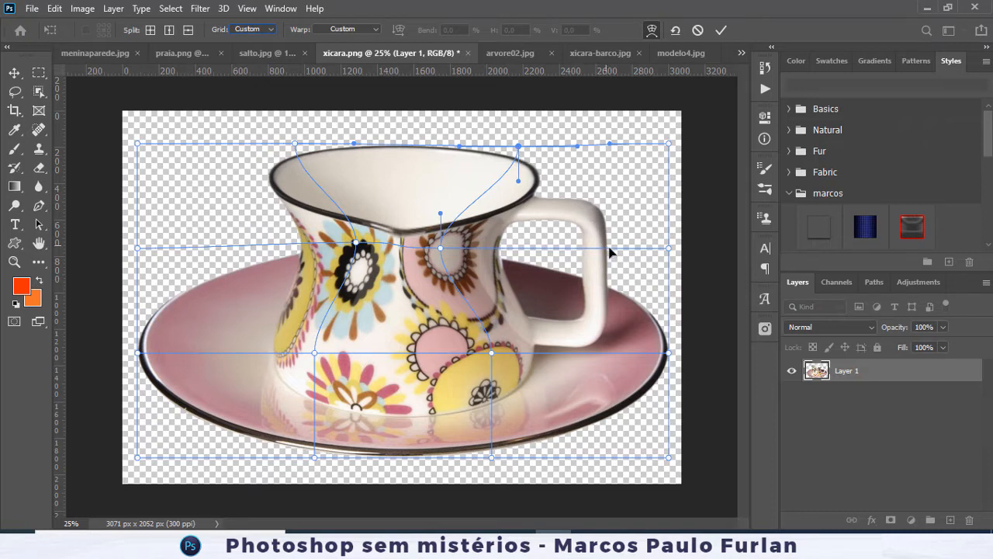
pyautogui.moveTo(669, 254)
pyautogui.mouseDown()
pyautogui.moveTo(664, 243)
pyautogui.moveTo(675, 264)
pyautogui.mouseUp()
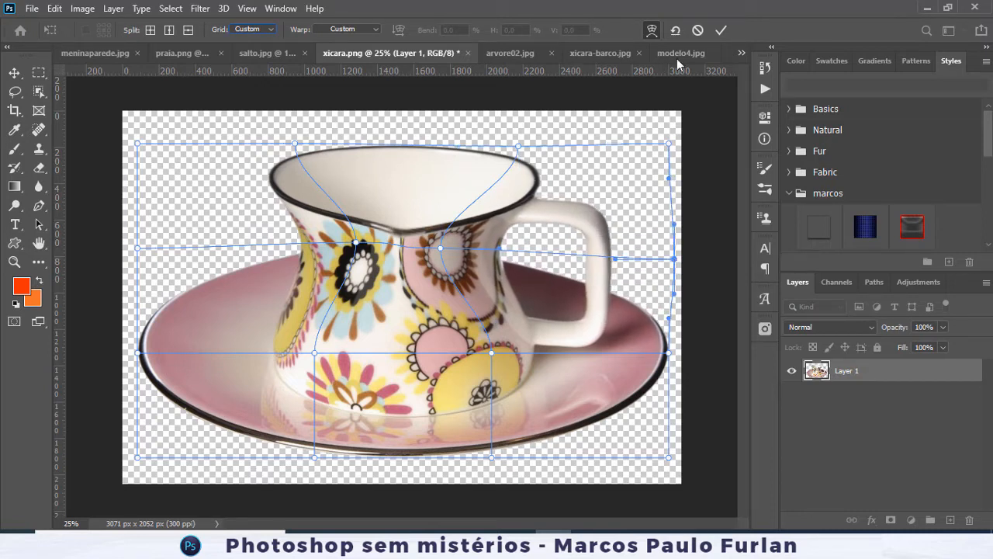
pyautogui.click(723, 29)
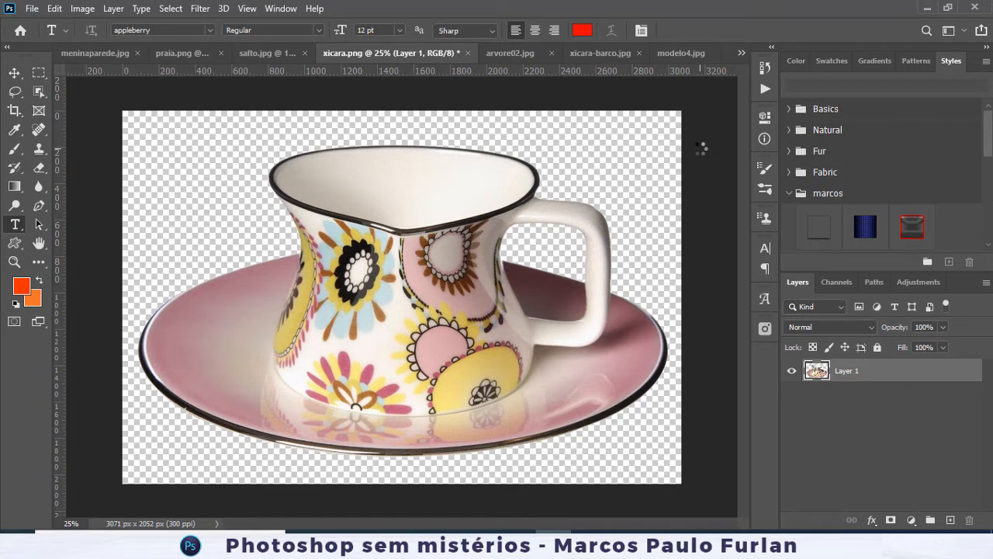
pyautogui.hotkey('ctrl', 'z')
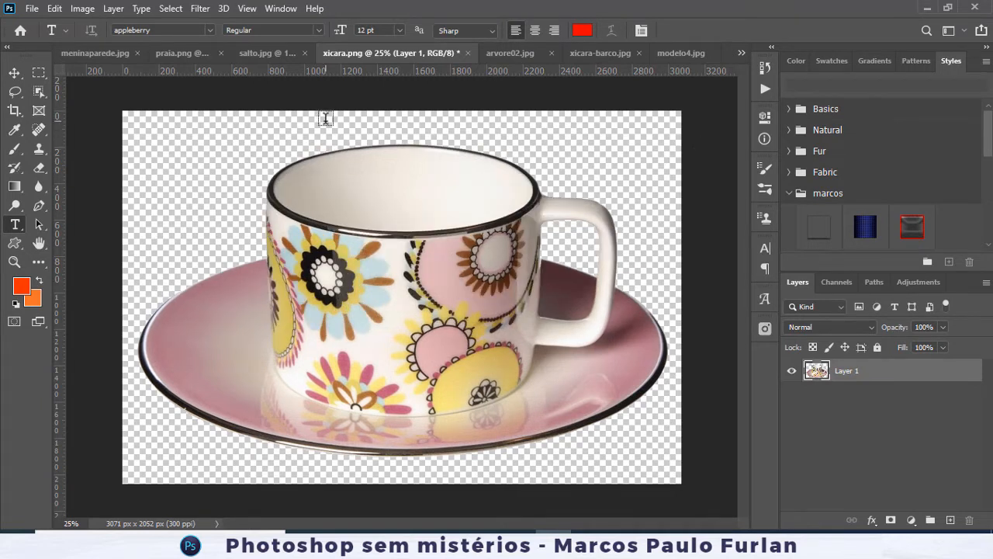
# - Start a new warp on the cup layer and pull both handles of its upper edge downward
pyautogui.hotkey('ctrl', 't')
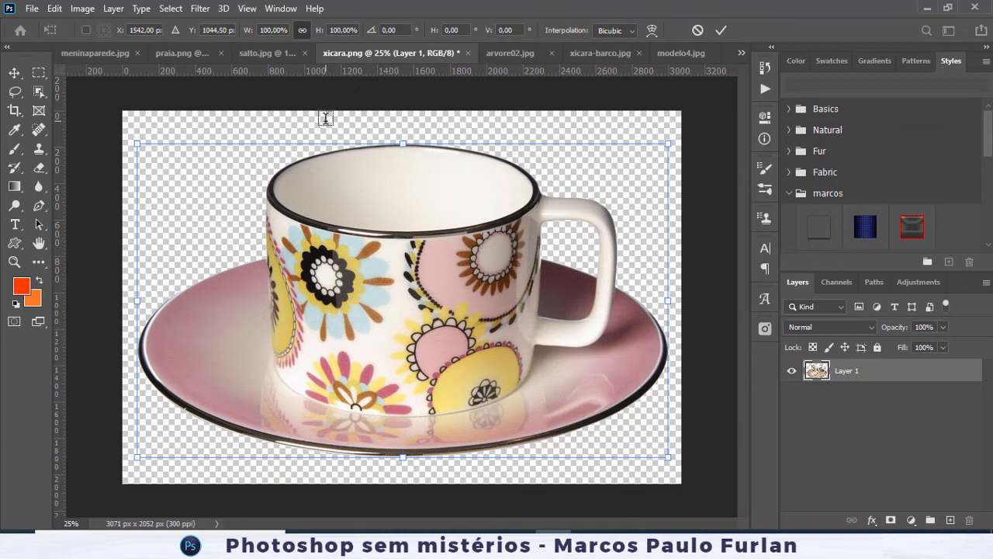
pyautogui.click(653, 30)
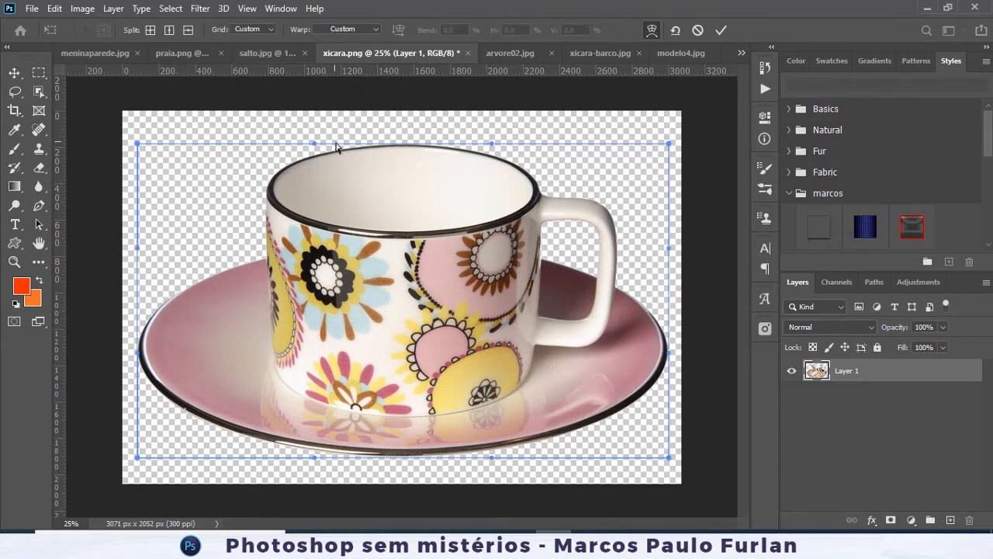
pyautogui.moveTo(313, 147); pyautogui.dragTo(311, 177)
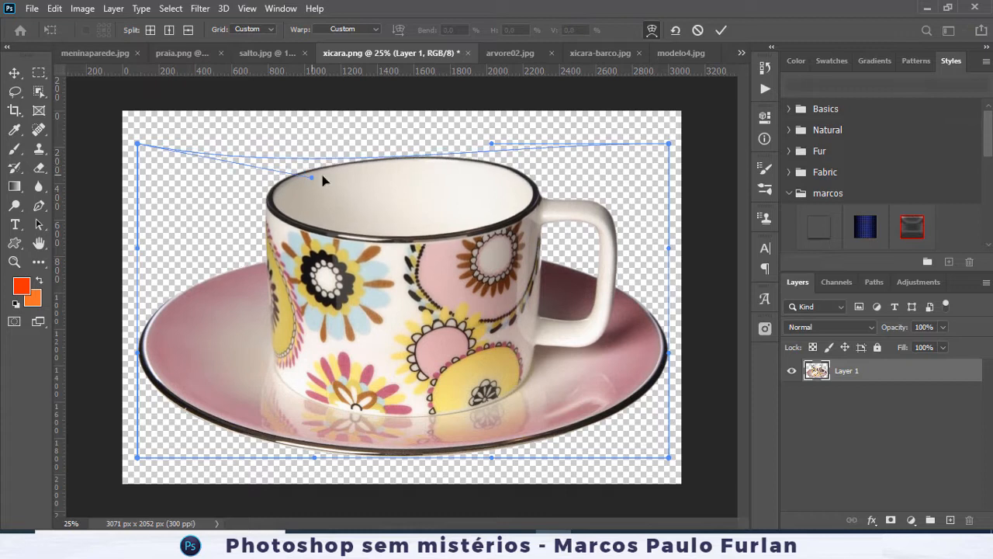
pyautogui.moveTo(492, 144); pyautogui.dragTo(502, 189)
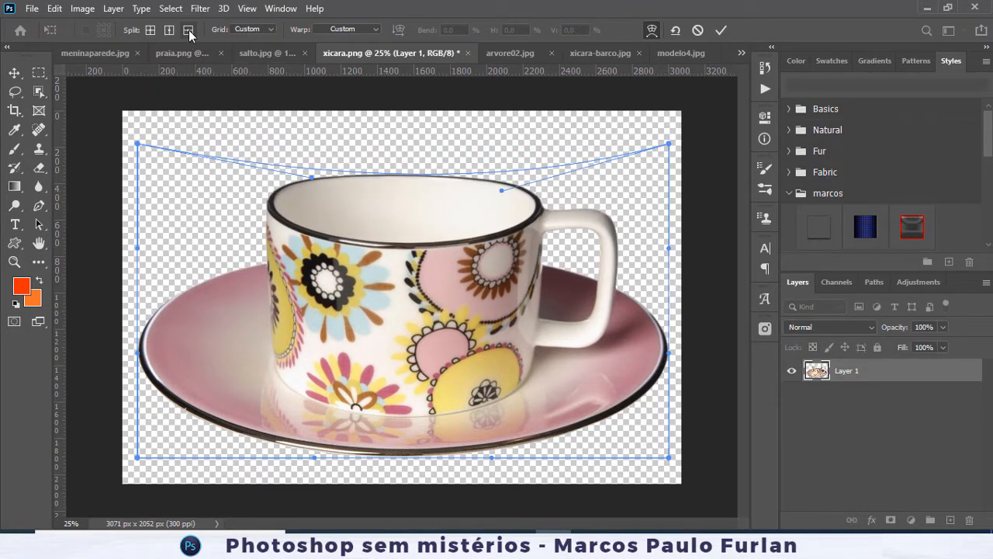
# - Add a horizontal split near the cup's front rim and bend it by lowering its left handle and raising its right handle
pyautogui.click(251, 29)
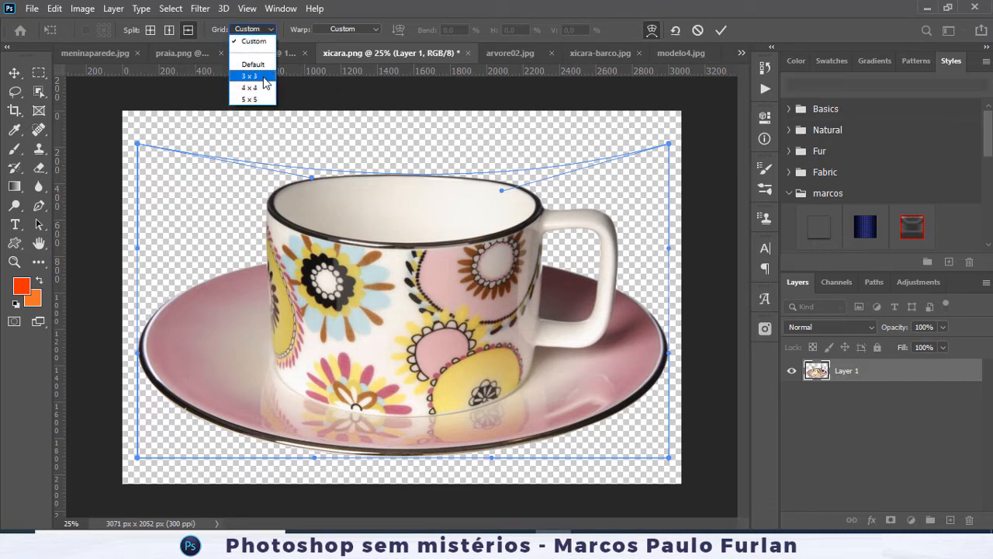
pyautogui.click(262, 63)
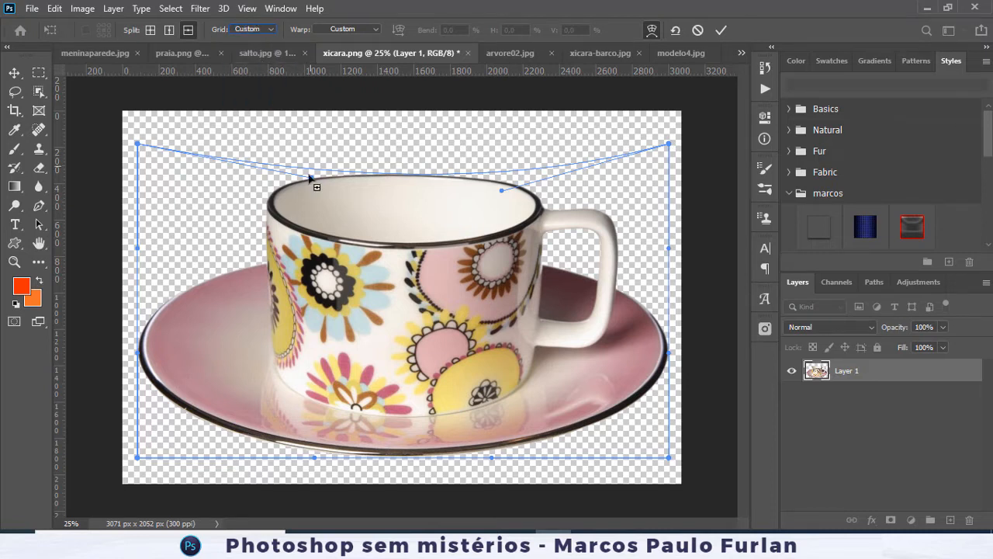
pyautogui.click(311, 245)
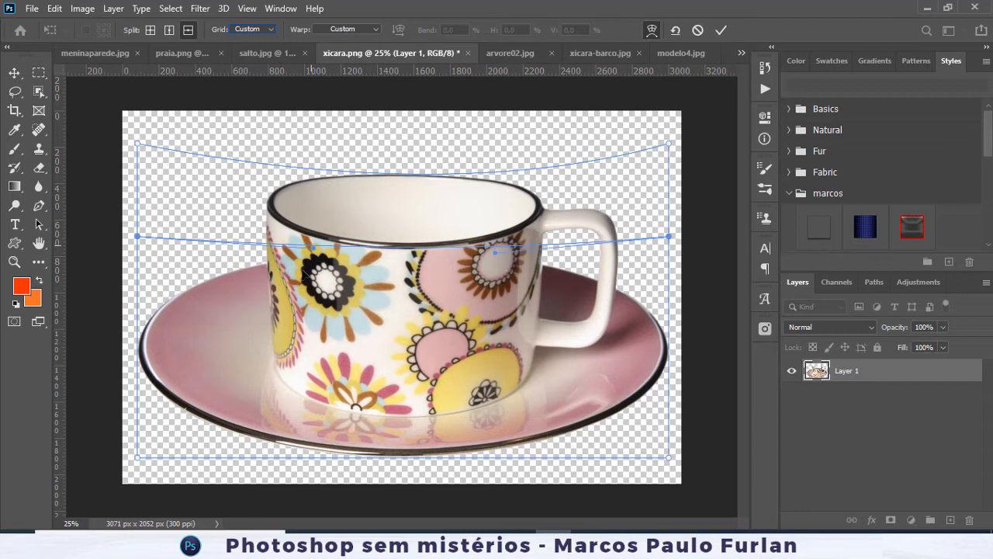
pyautogui.moveTo(318, 256); pyautogui.dragTo(317, 361)
pyautogui.moveTo(502, 262); pyautogui.dragTo(519, 358)
pyautogui.moveTo(512, 394); pyautogui.dragTo(509, 101)
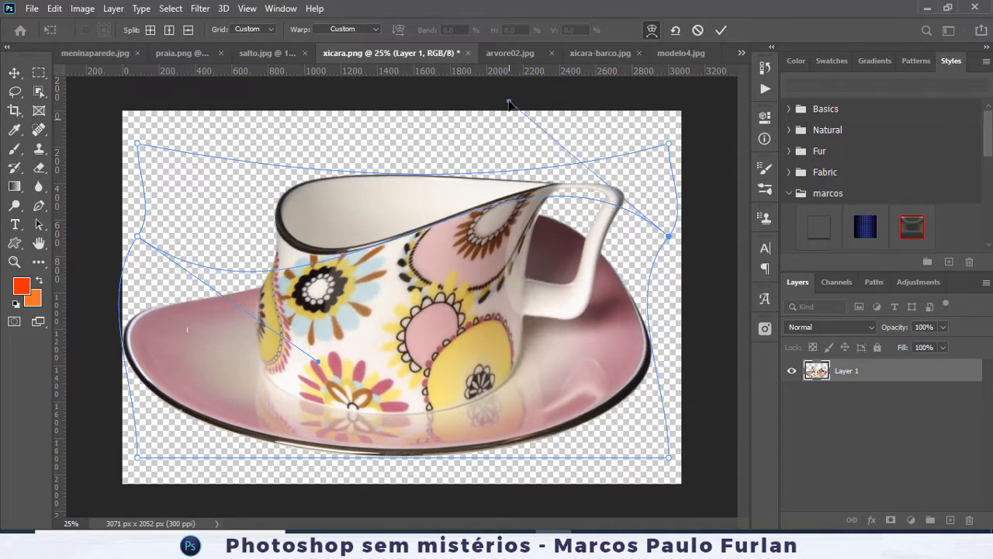
# - Move the split's right end inward and down, pull the grid's lower-left corner outward, and apply the warp
pyautogui.moveTo(682, 238); pyautogui.dragTo(633, 278)
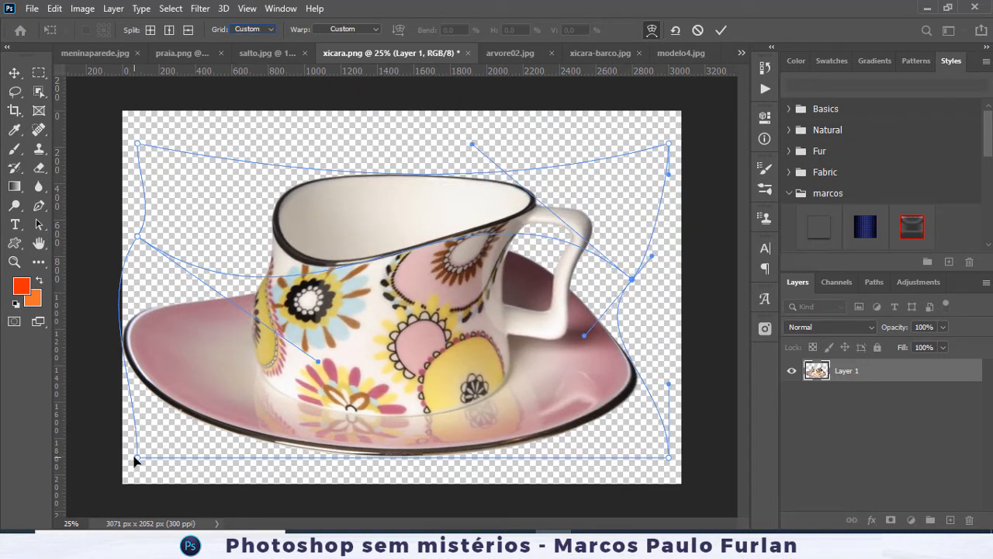
pyautogui.moveTo(135, 461); pyautogui.dragTo(104, 475)
pyautogui.click(722, 31)
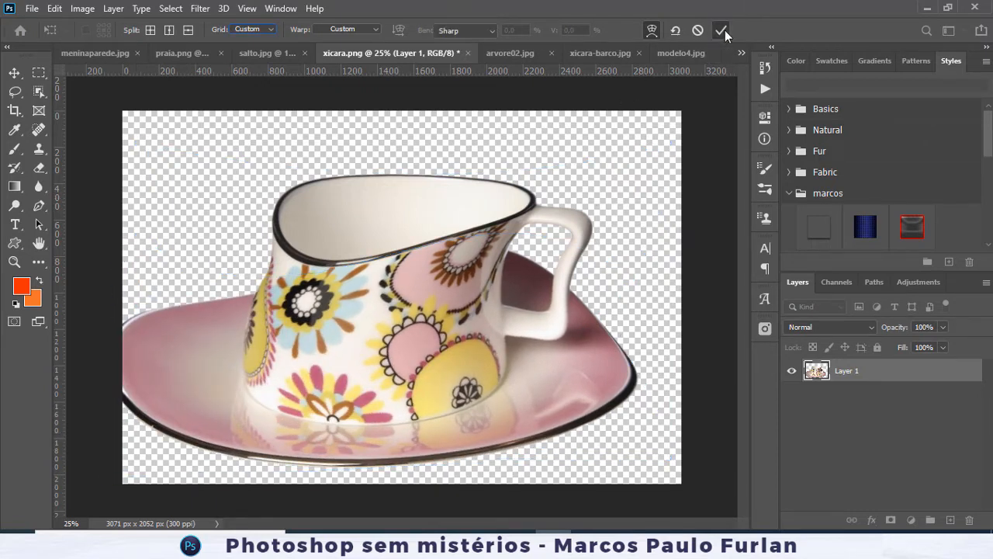
# - Revert xicara.png to its saved version
pyautogui.press('t')
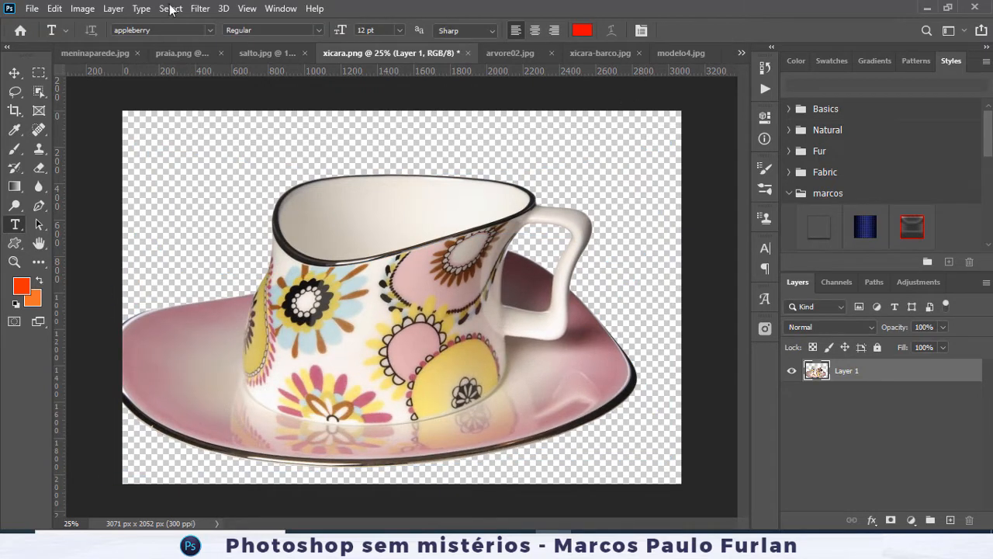
pyautogui.click(31, 8)
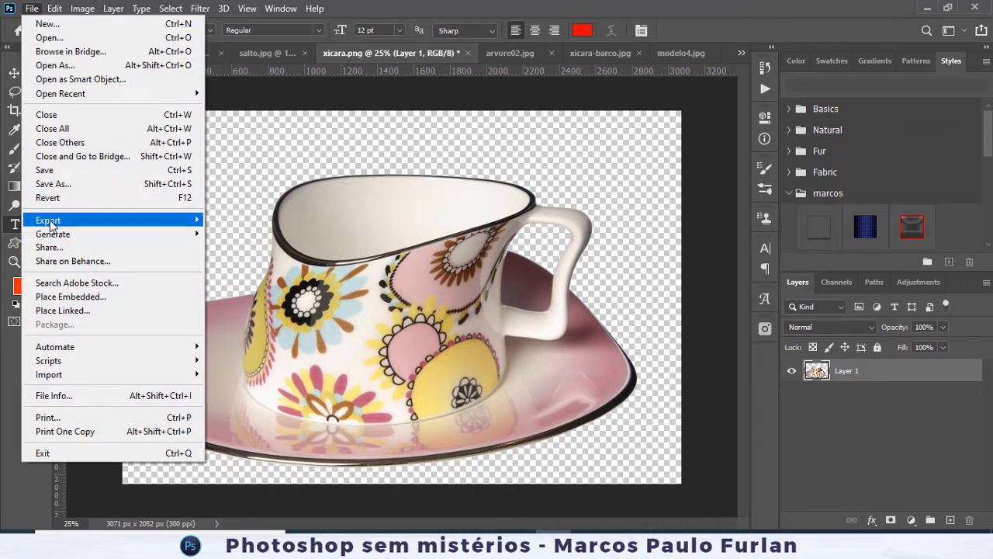
pyautogui.click(52, 199)
# - In salto.jpg, select the jumping man with the Object Selection Tool, enclosing the whole figure in a rectangle of about 4357 x 3838 px
pyautogui.click(678, 53)
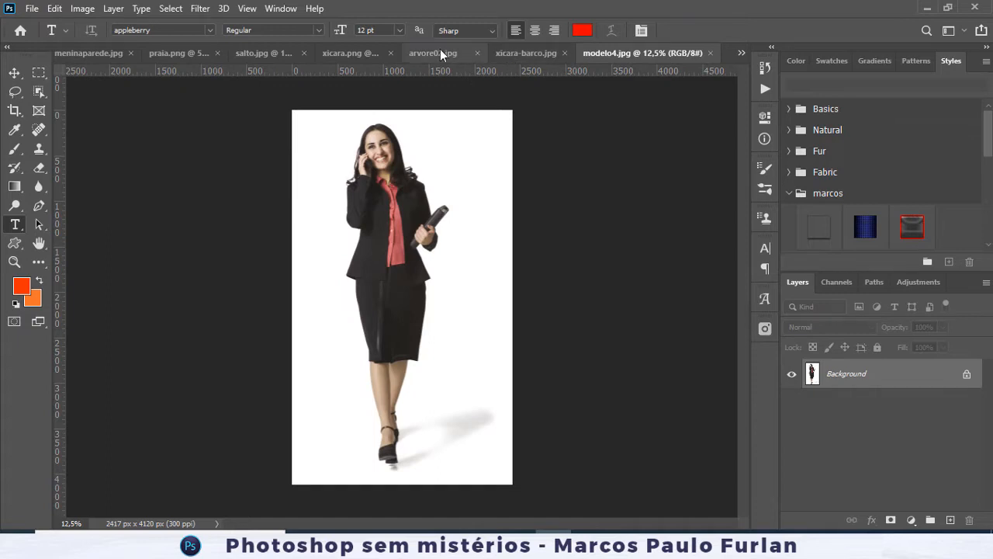
pyautogui.click(440, 53)
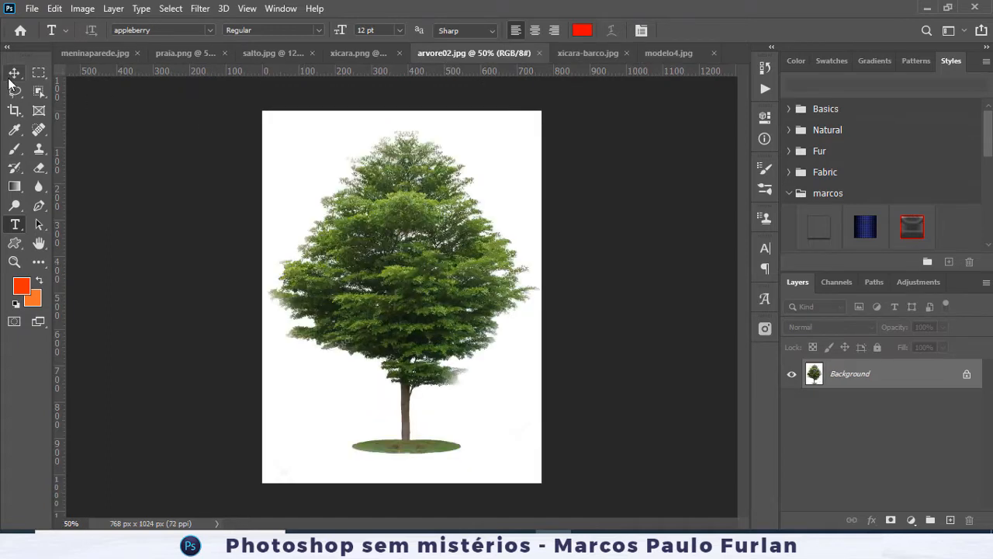
pyautogui.click(248, 53)
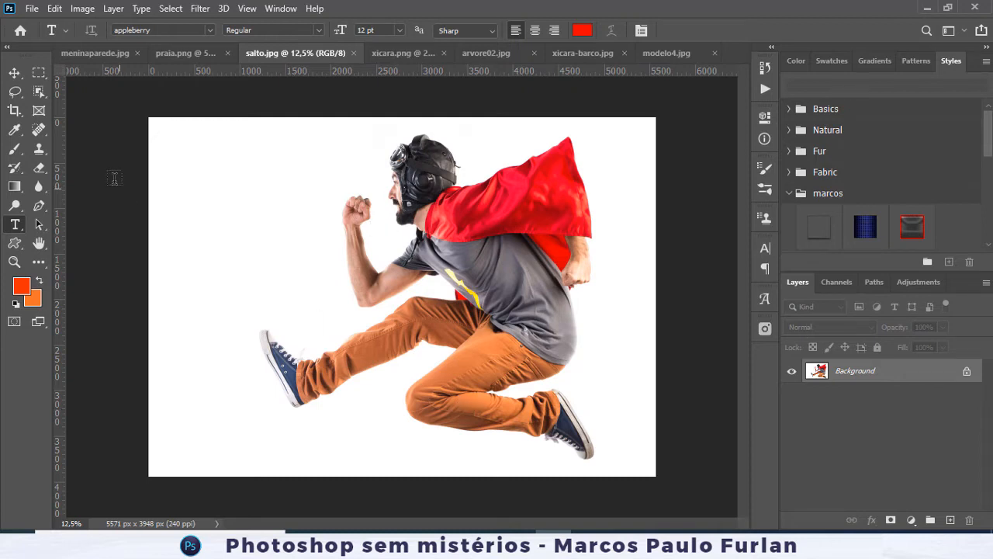
pyautogui.click(38, 91)
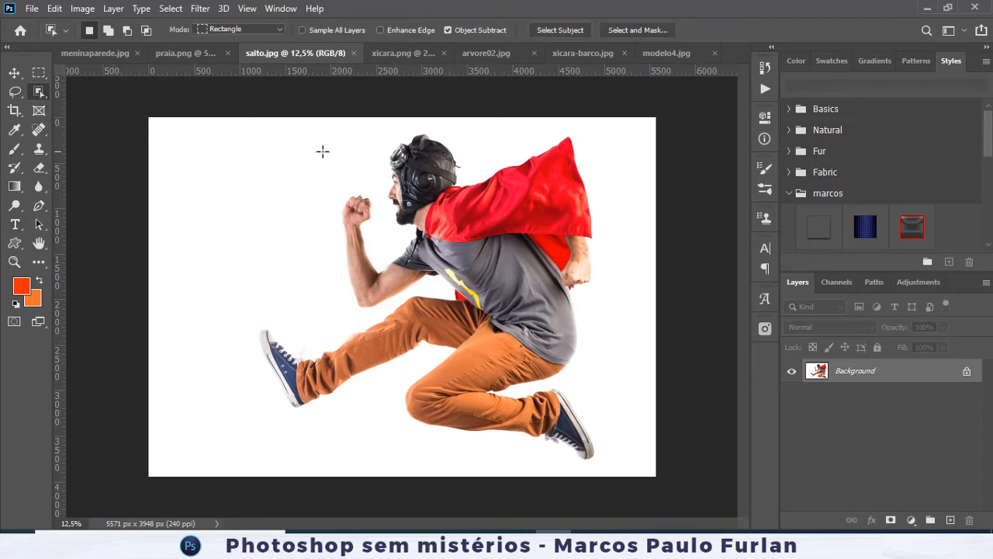
pyautogui.rightClick(39, 92)
pyautogui.click(98, 93)
pyautogui.moveTo(232, 119); pyautogui.dragTo(337, 155)
pyautogui.moveTo(495, 231); pyautogui.dragTo(629, 468)
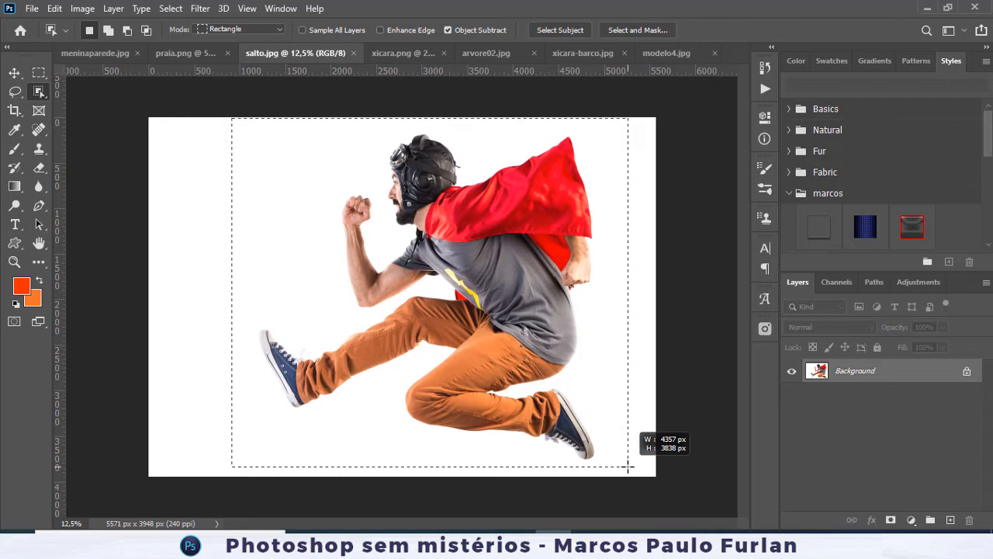
pyautogui.moveTo(629, 467); pyautogui.dragTo(627, 467)
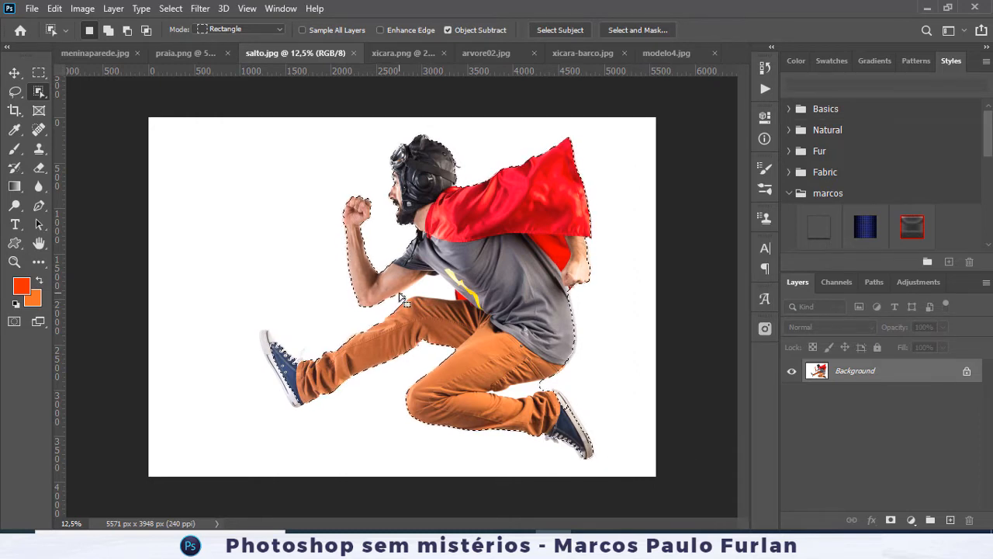
# - Subtract the white background between the man's arm and thigh and beside his rear shoe using the Quick Selection Tool
pyautogui.rightClick(40, 93)
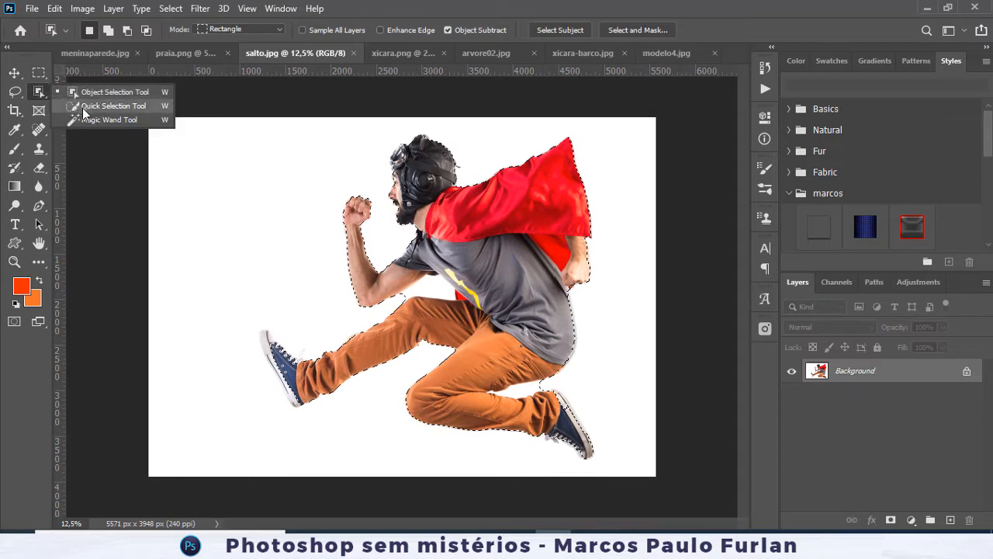
pyautogui.click(101, 105)
pyautogui.press('alt')
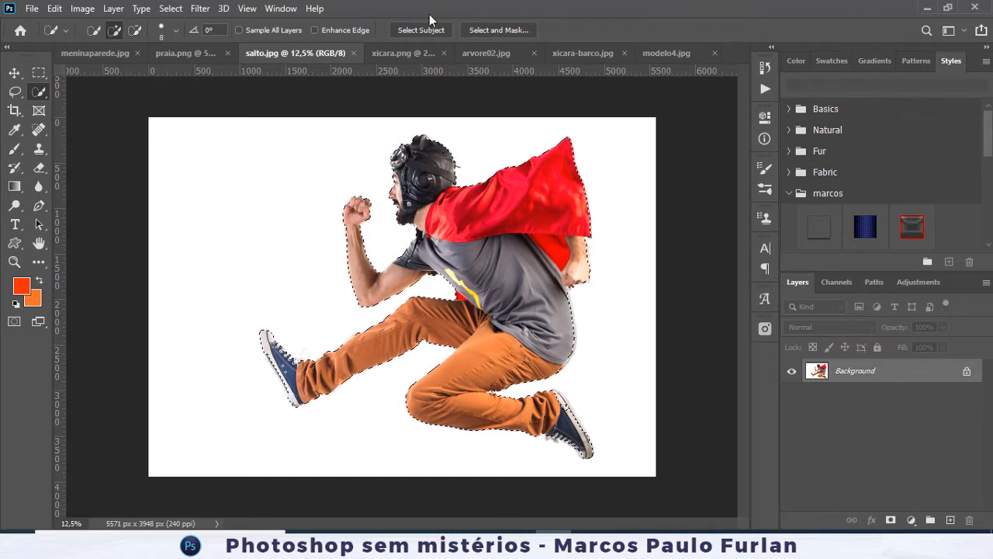
# - Open Select and Mask for the man's selection and paint the rear shoe's sole back in with the Brush Tool
pyautogui.click(499, 29)
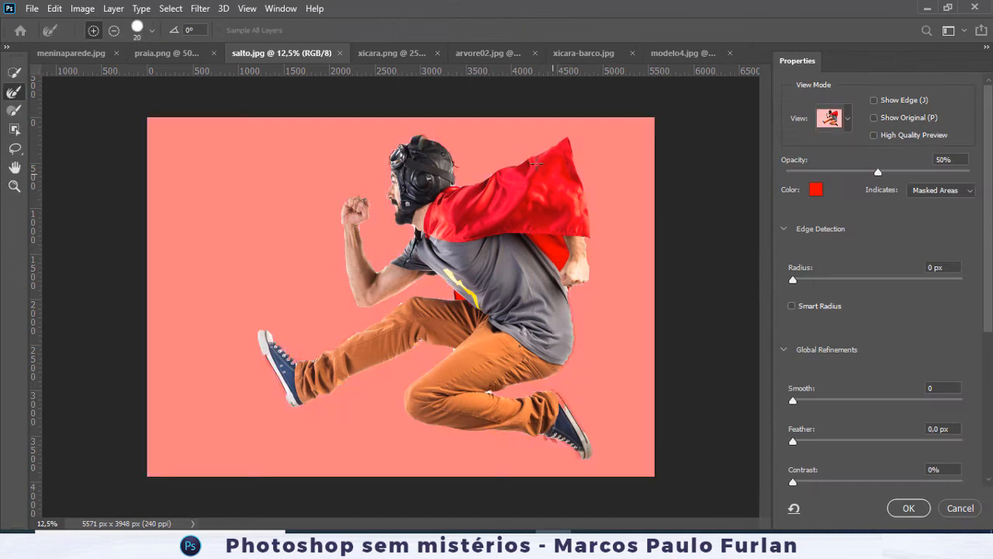
pyautogui.scroll(-7, 786, 496)
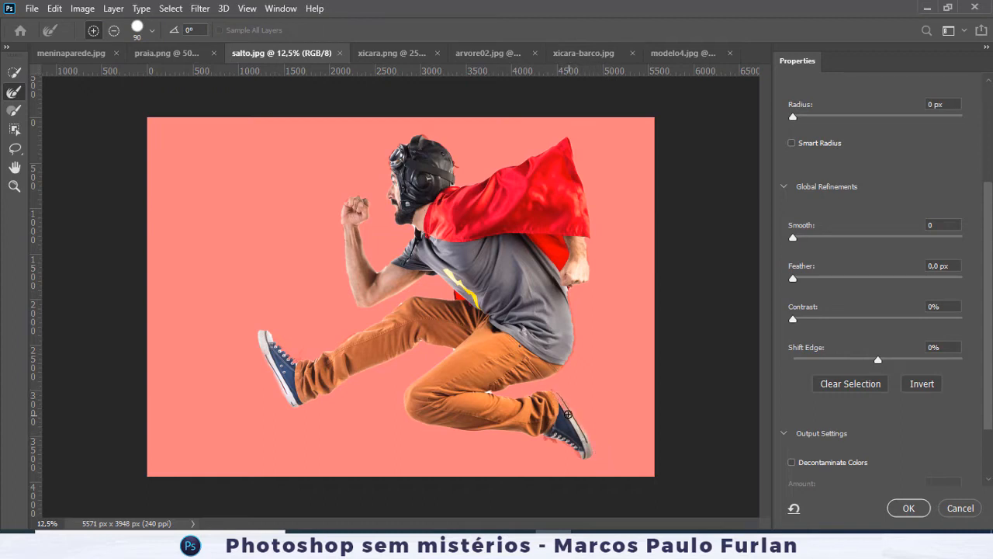
pyautogui.click(14, 110)
pyautogui.hotkey('ctrl', '+')
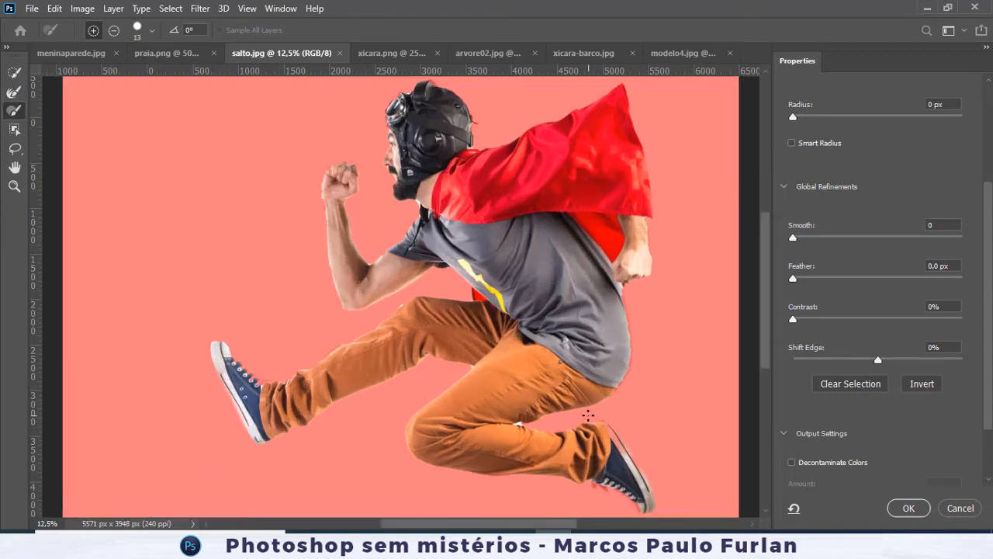
pyautogui.hotkey('ctrl', '+')
pyautogui.hotkey('ctrl', '+')
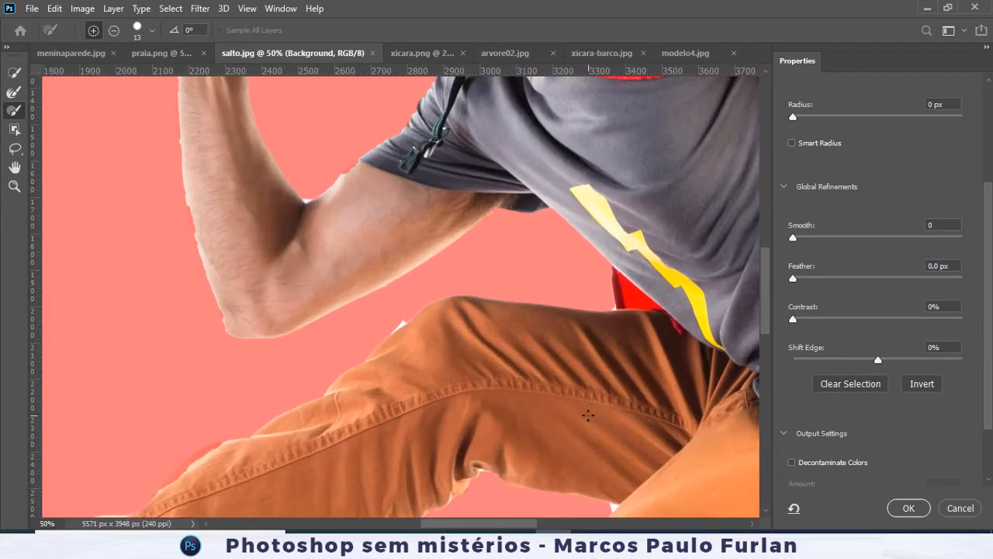
pyautogui.moveTo(626, 420); pyautogui.dragTo(252, 45)
pyautogui.moveTo(459, 236); pyautogui.dragTo(379, 178)
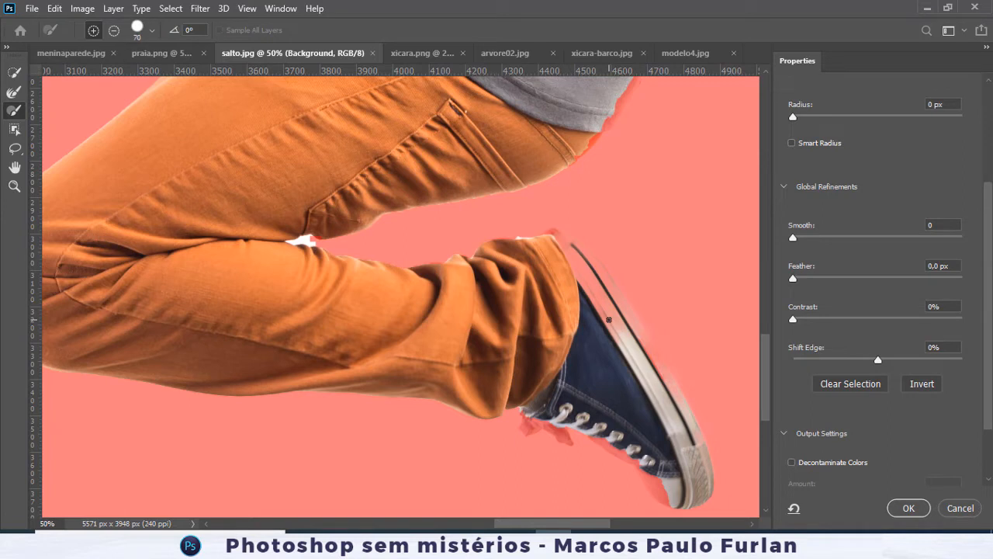
pyautogui.moveTo(610, 318)
pyautogui.mouseDown()
pyautogui.moveTo(638, 359)
pyautogui.moveTo(555, 247)
pyautogui.moveTo(594, 276)
pyautogui.moveTo(627, 323)
pyautogui.moveTo(694, 471)
pyautogui.mouseUp()
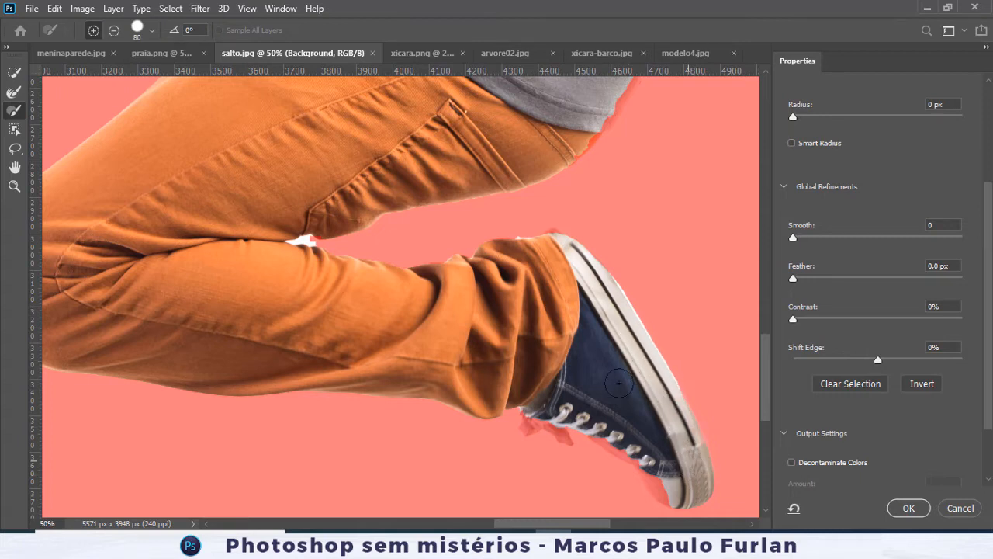
# - Refine the selection edge with the Refine Edge Brush in the thigh-calf gap, at the rear trouser hem and beside the shoelaces
pyautogui.press('b')
pyautogui.moveTo(293, 242); pyautogui.dragTo(306, 239)
pyautogui.moveTo(531, 247)
pyautogui.mouseDown()
pyautogui.moveTo(566, 225)
pyautogui.moveTo(594, 244)
pyautogui.mouseUp()
pyautogui.moveTo(569, 438); pyautogui.dragTo(533, 426)
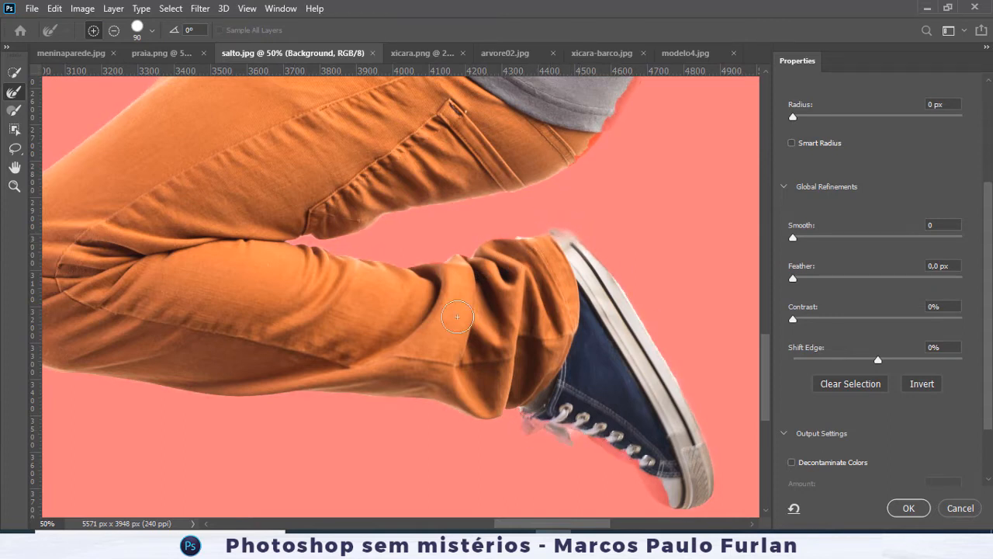
# - Paint the rear shoe's lace side and toe, plus the front shoe's toe and laces, back into the selection with the Brush Tool
pyautogui.click(14, 109)
pyautogui.moveTo(623, 431)
pyautogui.mouseDown()
pyautogui.moveTo(614, 434)
pyautogui.moveTo(675, 494)
pyautogui.mouseUp()
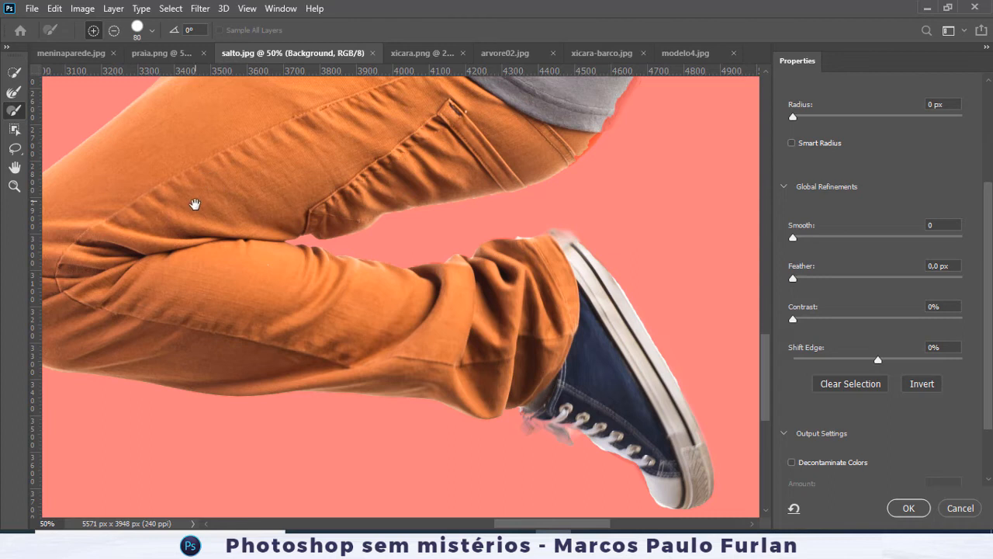
pyautogui.hscroll(-10, 195, 205)
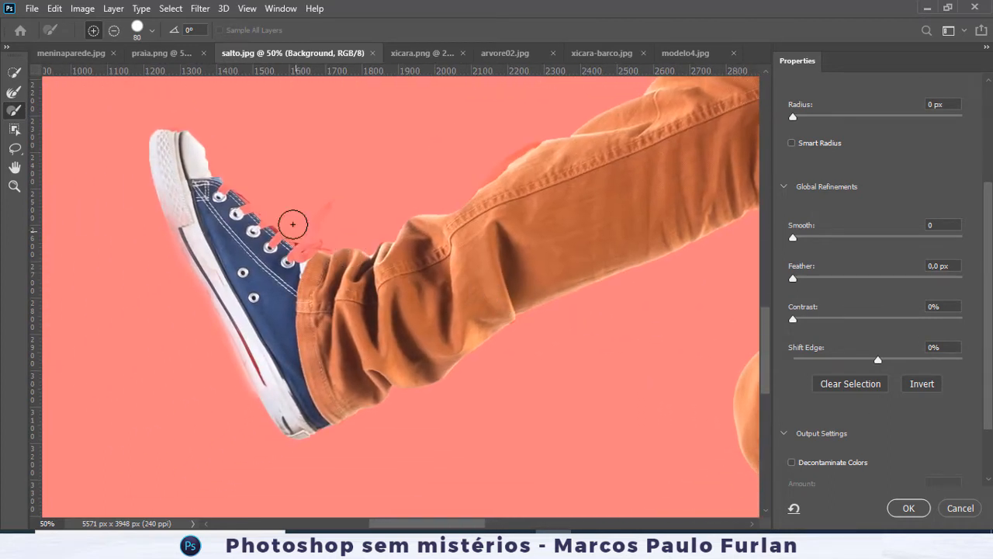
pyautogui.moveTo(177, 140)
pyautogui.mouseDown()
pyautogui.moveTo(211, 166)
pyautogui.moveTo(252, 228)
pyautogui.moveTo(328, 275)
pyautogui.moveTo(228, 199)
pyautogui.moveTo(315, 268)
pyautogui.mouseUp()
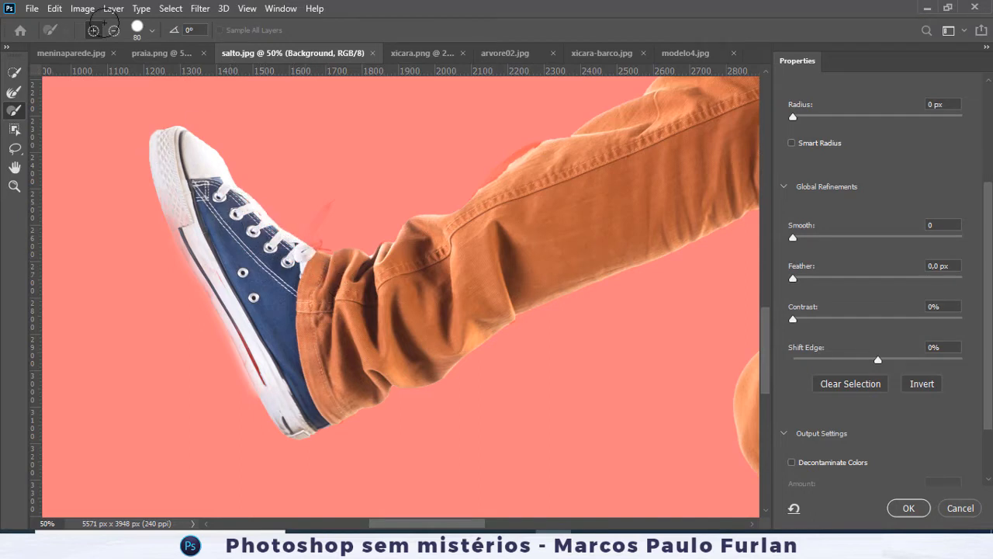
# - Refine the edge along the front shoe's toe and laces using the Refine Edge Brush at size 90
pyautogui.click(14, 91)
pyautogui.press(']')
pyautogui.moveTo(209, 127); pyautogui.dragTo(326, 235)
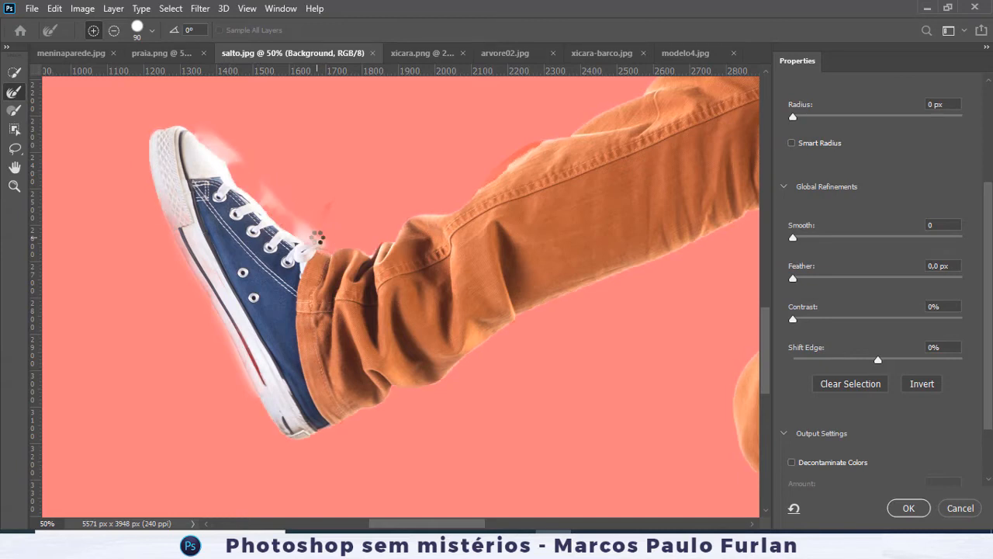
pyautogui.moveTo(225, 154)
pyautogui.mouseDown()
pyautogui.moveTo(215, 125)
pyautogui.moveTo(337, 195)
pyautogui.mouseUp()
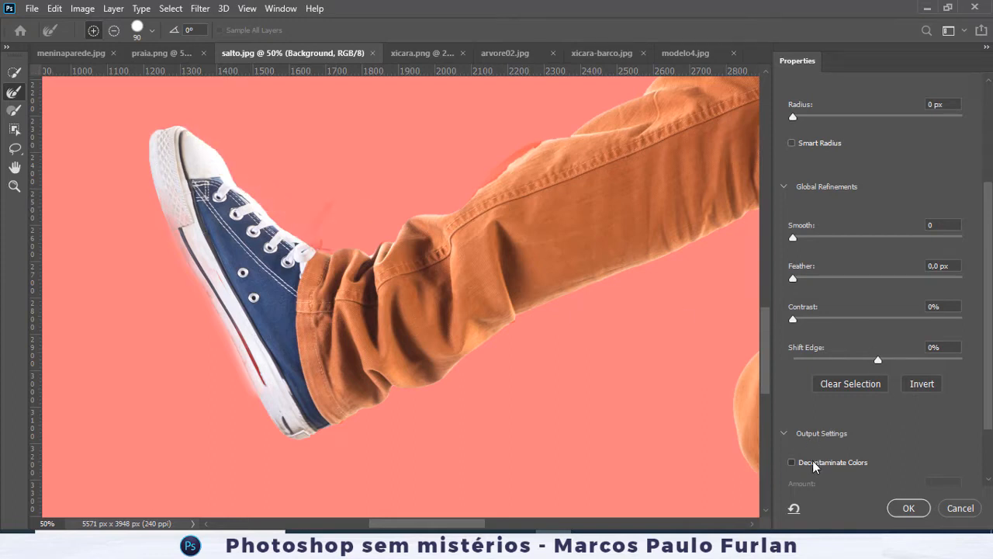
# - Output the refined selection as a masked copy of the Background layer and apply its layer mask
pyautogui.click(909, 509)
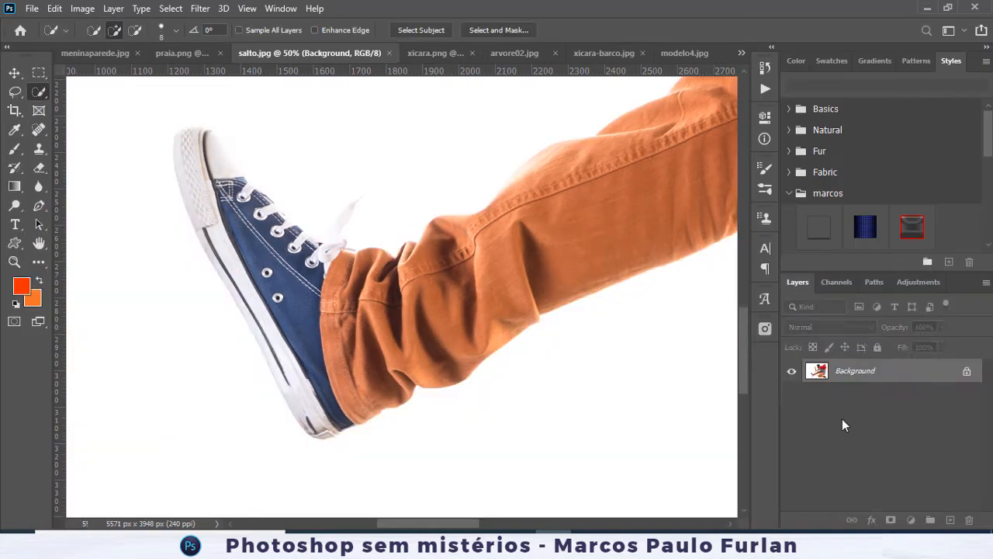
pyautogui.hotkey('ctrl', '0')
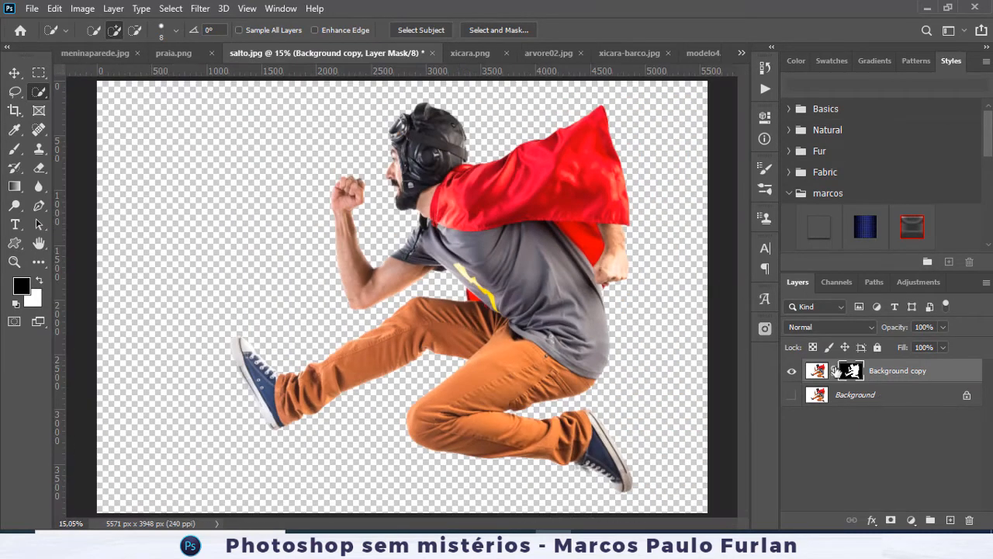
pyautogui.rightClick(852, 373)
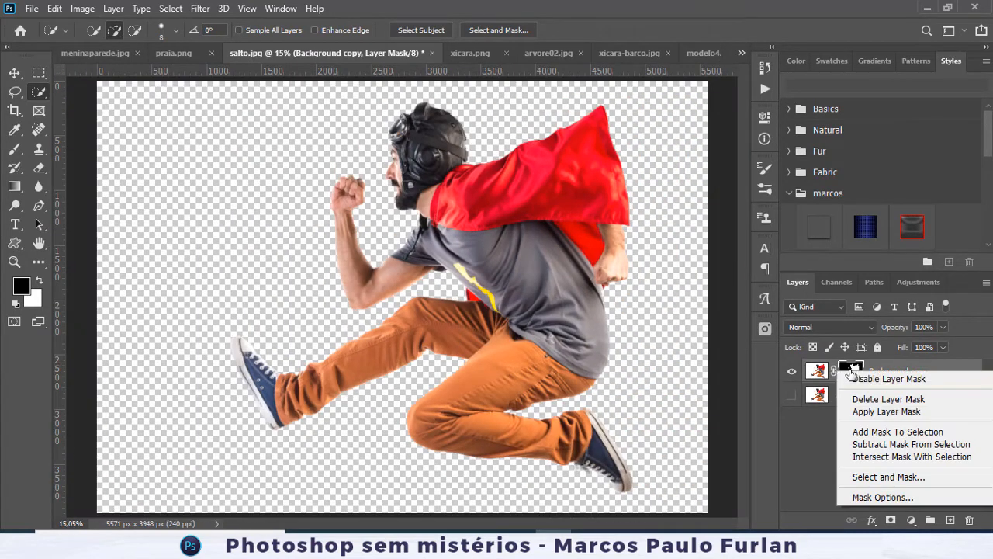
pyautogui.click(887, 410)
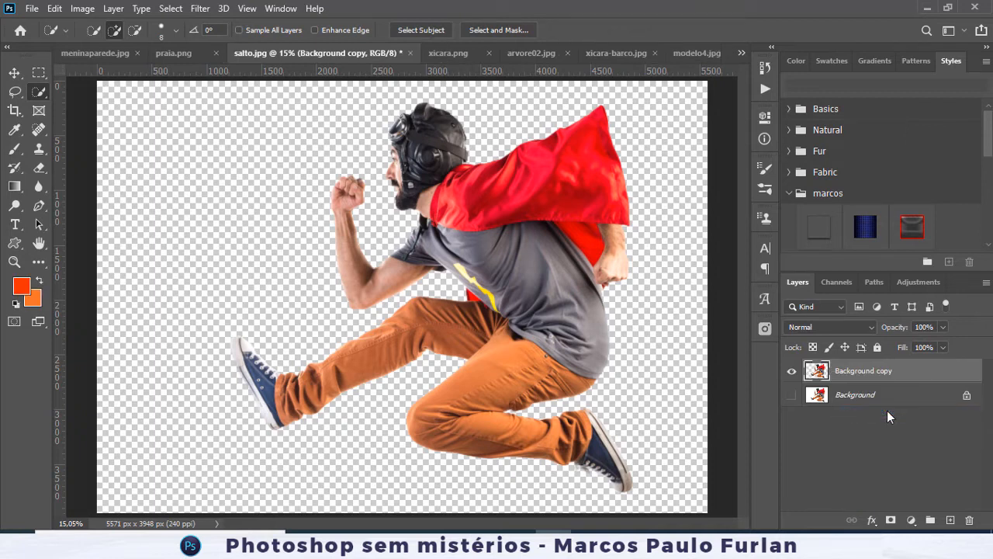
# - Start a Warp transform on the cut-out man and set its grid to 4 x 4
pyautogui.click(14, 72)
pyautogui.hotkey('ctrl', 't')
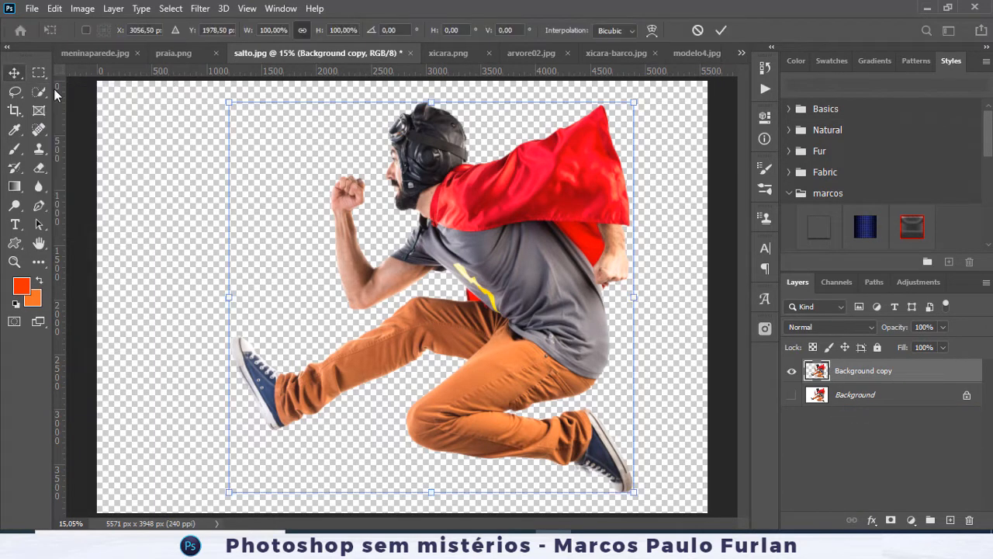
pyautogui.click(650, 31)
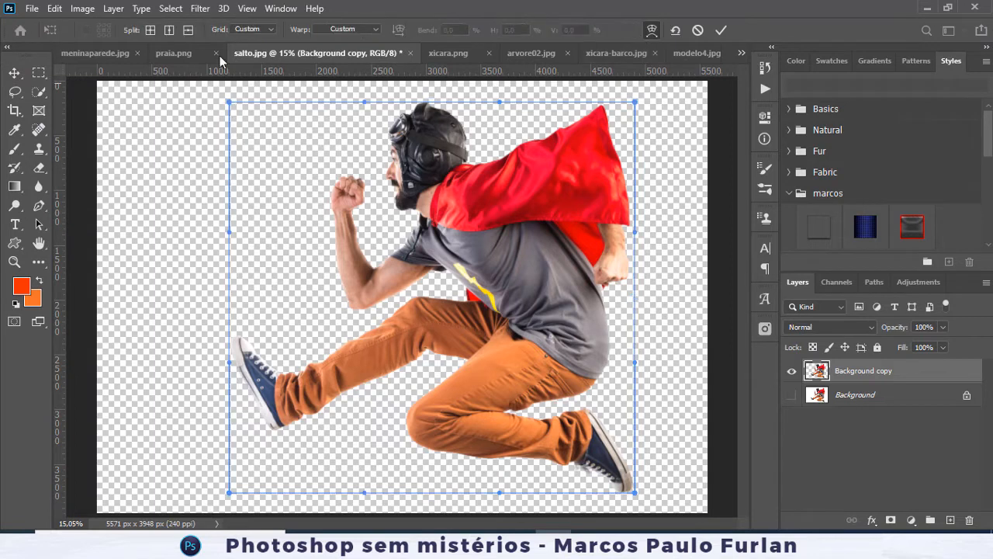
pyautogui.click(247, 28)
pyautogui.click(261, 89)
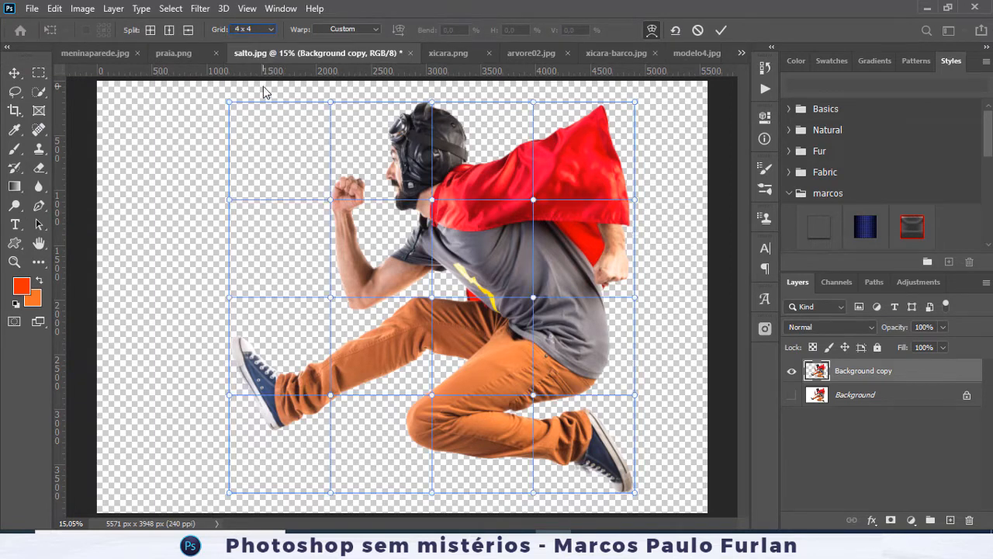
# - Shift the warp points near the fist, front shoe, thigh and rear hand, pull the grid's upper-right corner outward, and move the cape point inward
pyautogui.moveTo(330, 200)
pyautogui.mouseDown()
pyautogui.moveTo(333, 151)
pyautogui.moveTo(335, 212)
pyautogui.mouseUp()
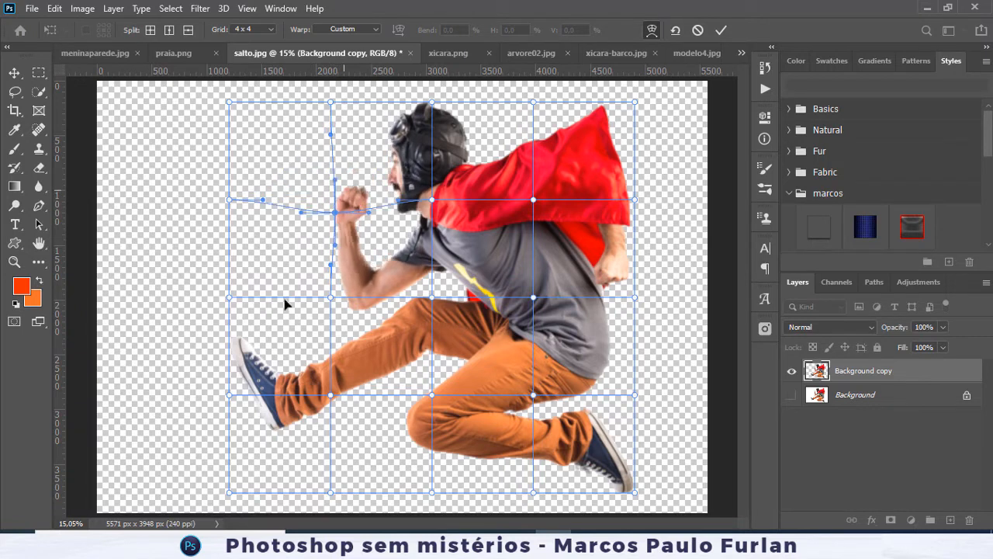
pyautogui.moveTo(233, 401); pyautogui.dragTo(244, 398)
pyautogui.moveTo(533, 395)
pyautogui.mouseDown()
pyautogui.moveTo(541, 409)
pyautogui.moveTo(539, 385)
pyautogui.mouseUp()
pyautogui.moveTo(635, 298)
pyautogui.mouseDown()
pyautogui.moveTo(659, 289)
pyautogui.moveTo(606, 284)
pyautogui.moveTo(623, 300)
pyautogui.mouseUp()
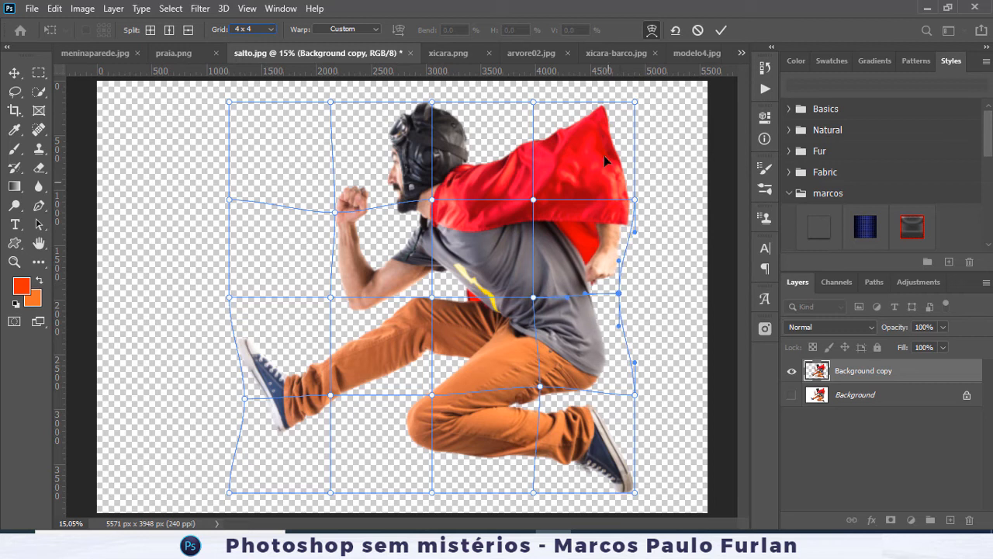
pyautogui.moveTo(634, 104); pyautogui.dragTo(647, 81)
pyautogui.moveTo(534, 201); pyautogui.dragTo(512, 195)
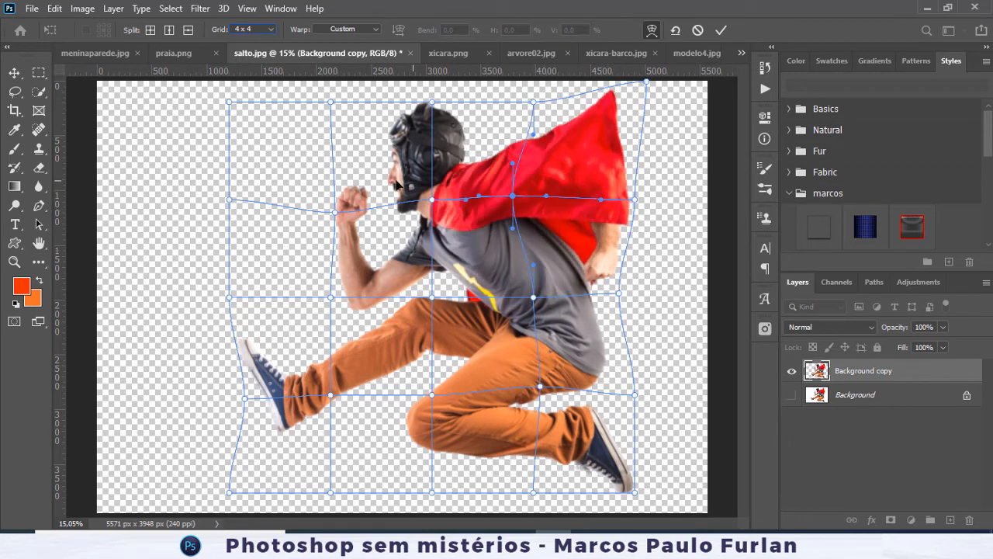
# - Try the Rise warp preset on the man and set its bend to 2.7%
pyautogui.click(252, 29)
pyautogui.click(392, 160)
pyautogui.click(337, 31)
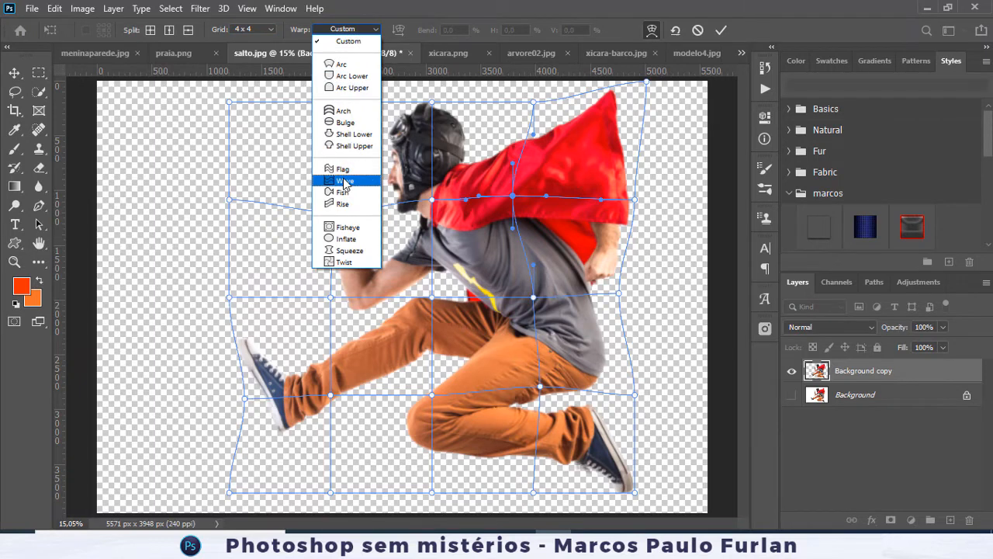
pyautogui.click(345, 203)
pyautogui.click(448, 212)
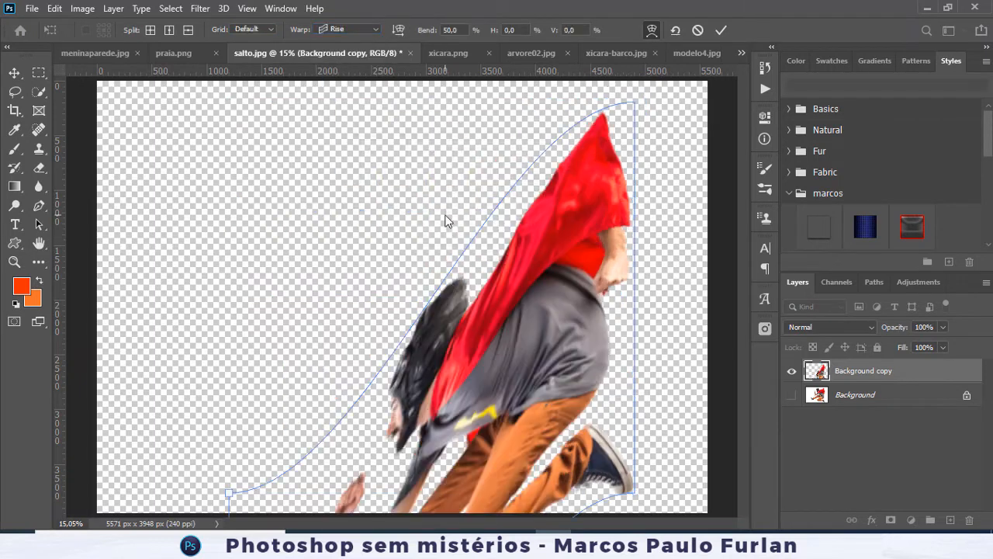
pyautogui.click(362, 29)
pyautogui.click(336, 204)
pyautogui.moveTo(429, 32); pyautogui.dragTo(103, 166)
# - Switch the warp preset to Squeeze and reduce its bend to 0.9%
pyautogui.click(360, 29)
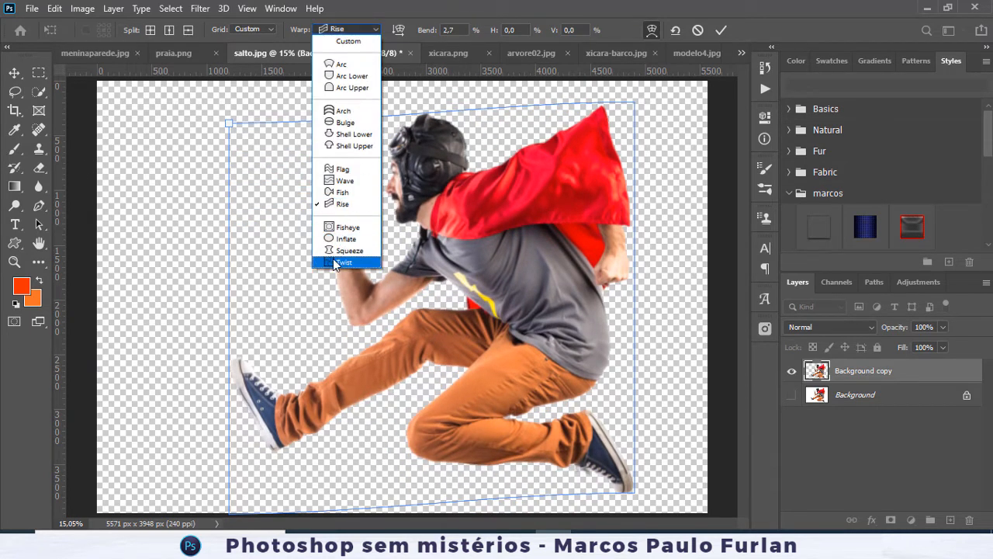
pyautogui.click(339, 249)
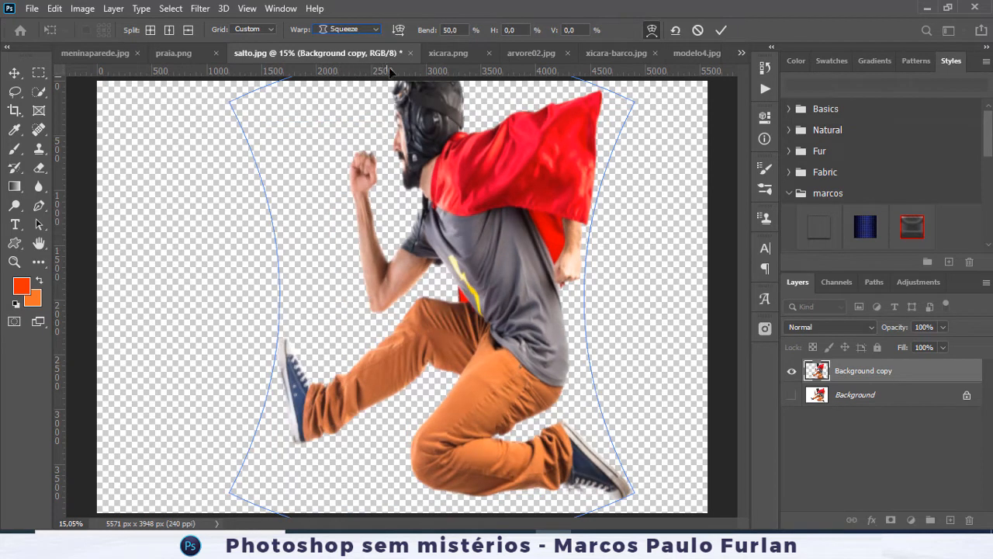
pyautogui.moveTo(428, 33); pyautogui.dragTo(73, 142)
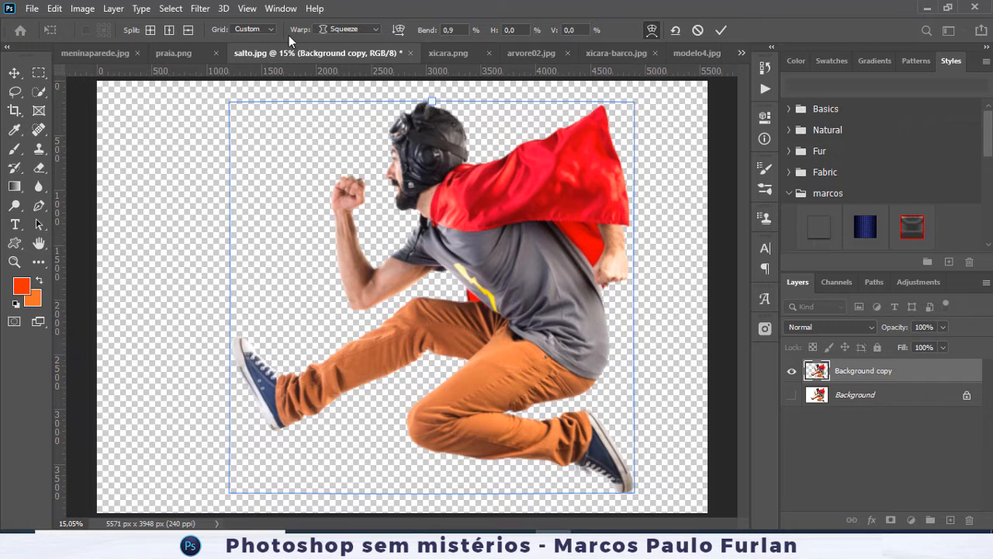
# - Use a 3 x 3 warp grid, nudge its upper-left inner point left, move the lower-right inner point down-left, and apply the warp
pyautogui.click(258, 29)
pyautogui.click(249, 67)
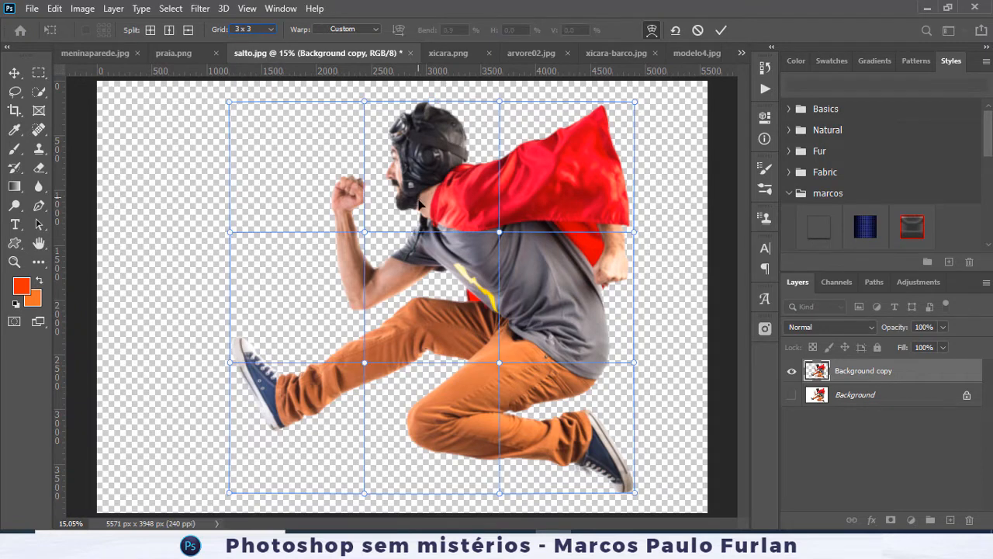
pyautogui.moveTo(361, 234)
pyautogui.mouseDown()
pyautogui.moveTo(341, 218)
pyautogui.moveTo(381, 222)
pyautogui.moveTo(361, 160)
pyautogui.moveTo(361, 234)
pyautogui.mouseUp()
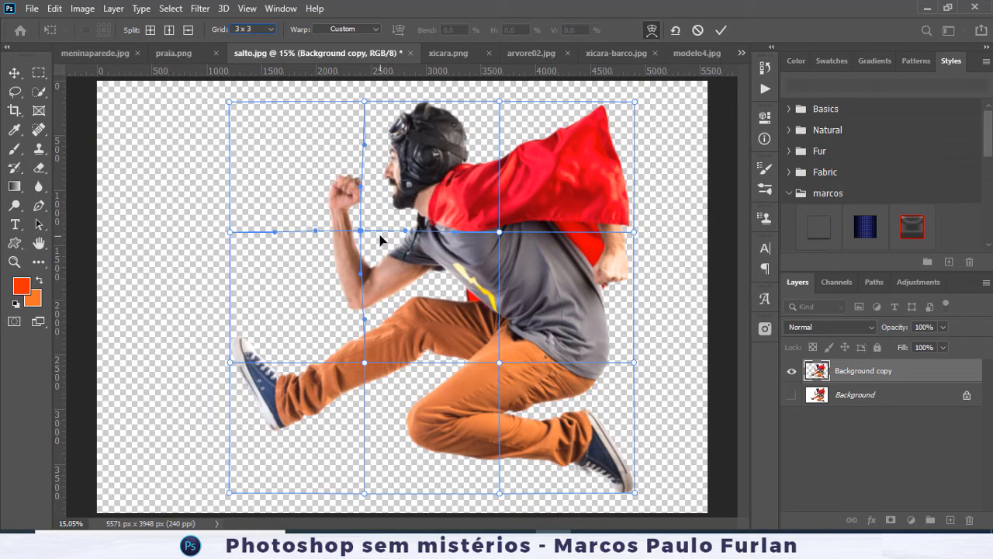
pyautogui.moveTo(500, 363); pyautogui.dragTo(458, 411)
pyautogui.click(722, 30)
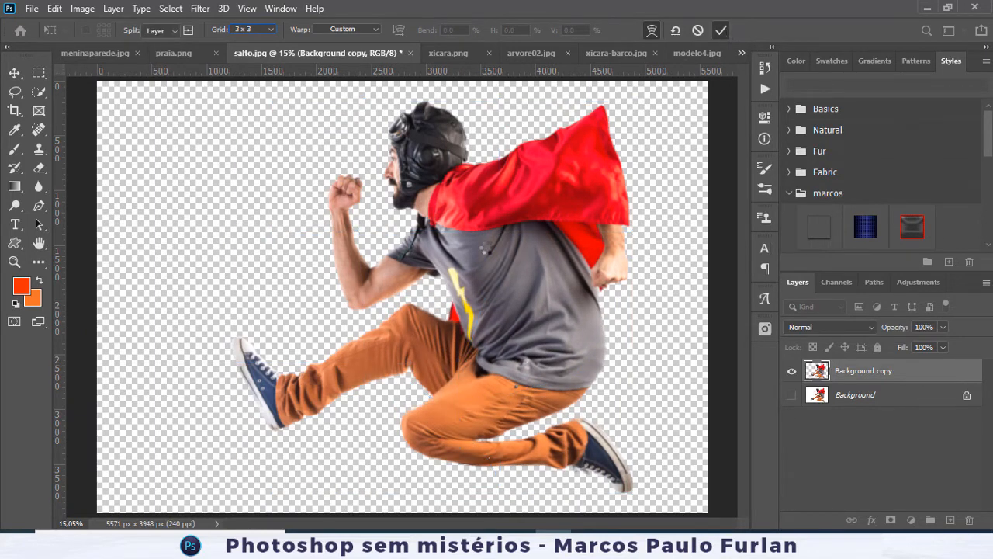
# - Warp the man again with the Flag preset at a bend of -8.4% and apply it
pyautogui.press('v')
pyautogui.hotkey('ctrl', 't')
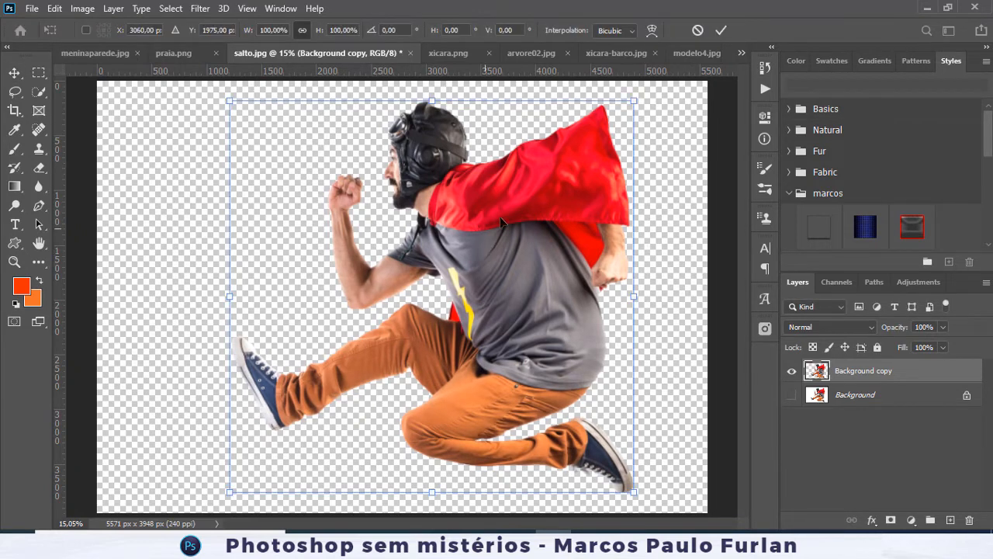
pyautogui.click(652, 30)
pyautogui.click(345, 30)
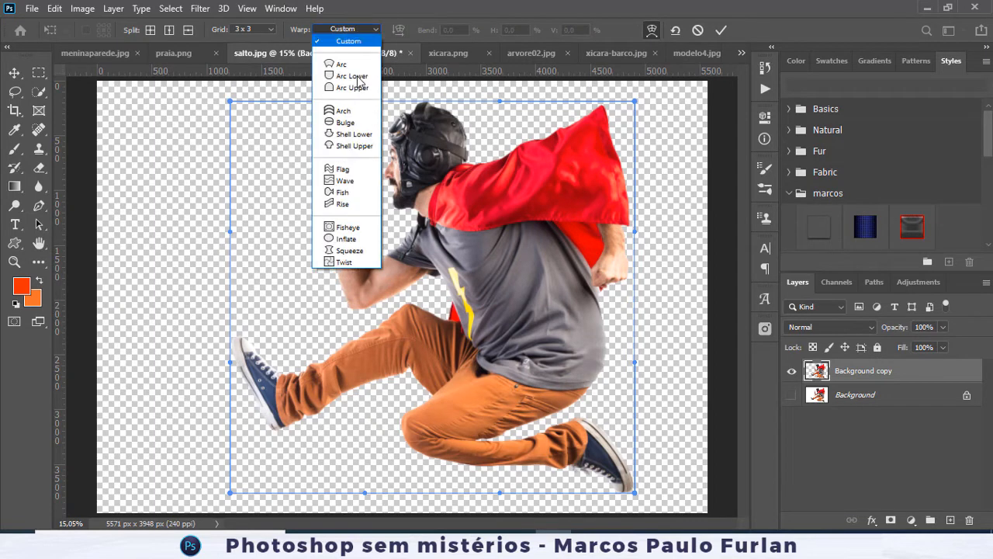
pyautogui.click(350, 169)
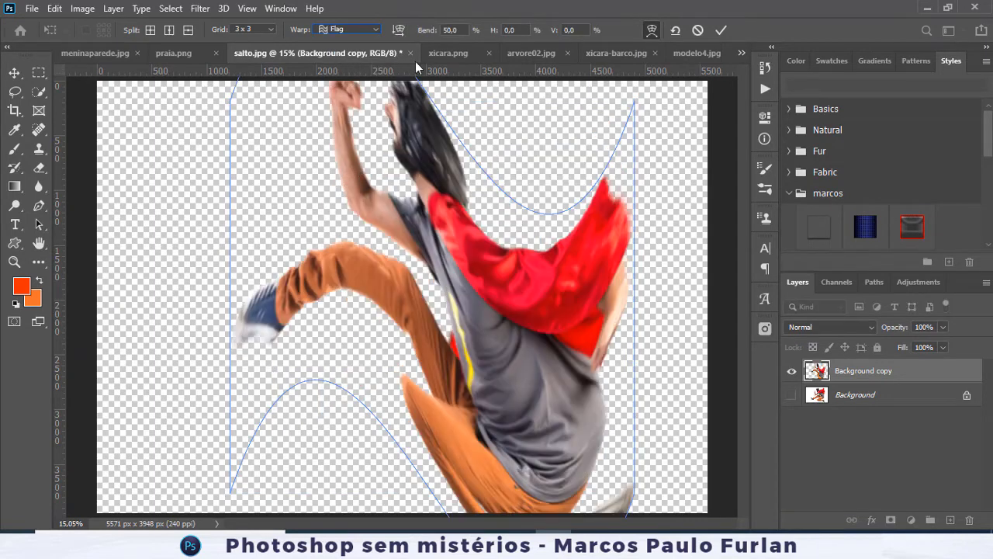
pyautogui.moveTo(427, 31); pyautogui.dragTo(2, 216)
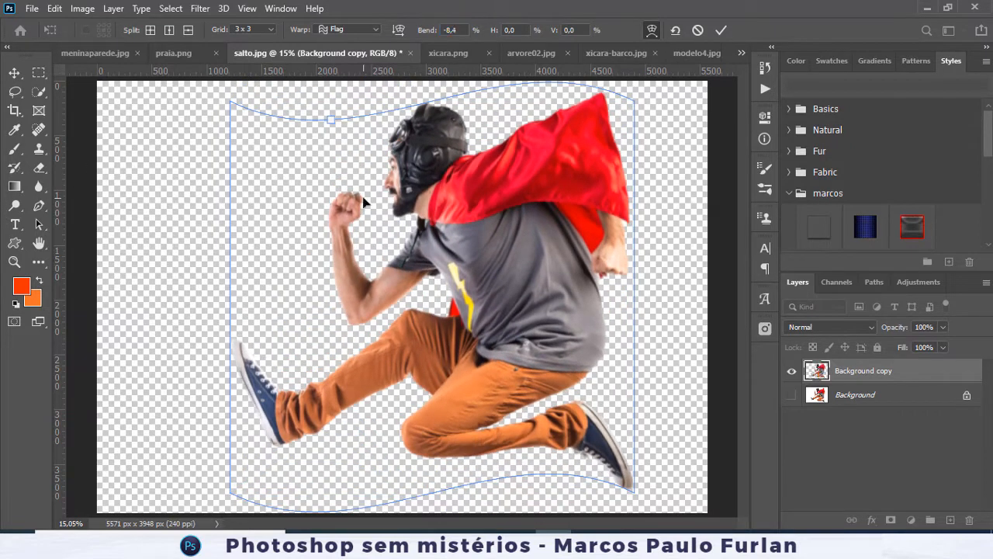
pyautogui.click(722, 31)
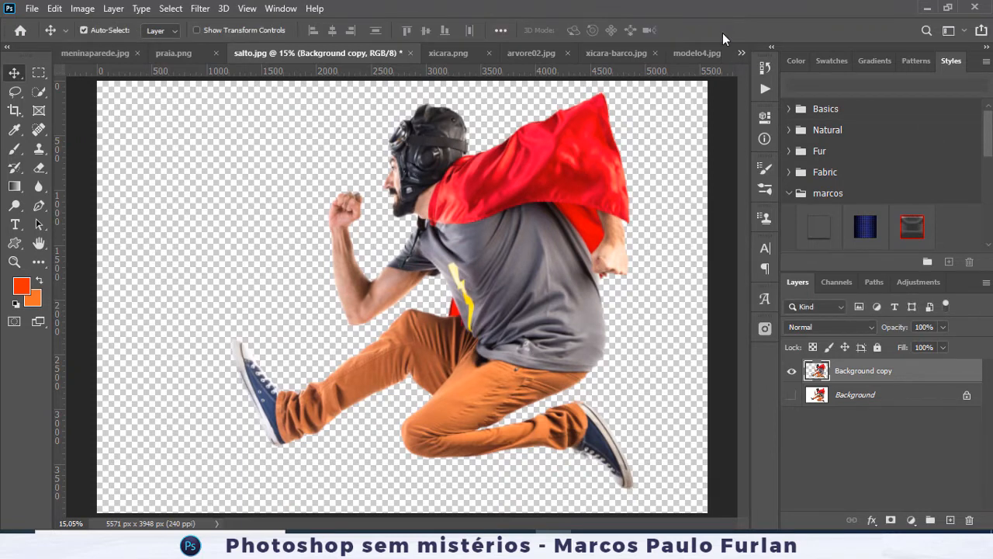
# - Close salto.jpg without saving and switch to arvore02.jpg
pyautogui.click(409, 53)
pyautogui.click(509, 217)
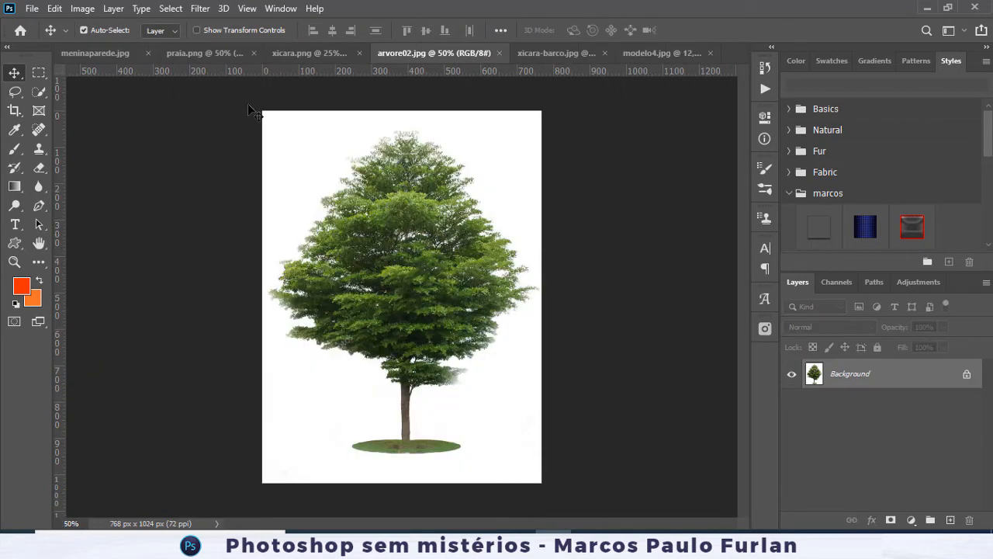
# - Draw a Perspective Warp plane over the tree, pull its upper-right corner inward, and apply the layout
pyautogui.click(54, 9)
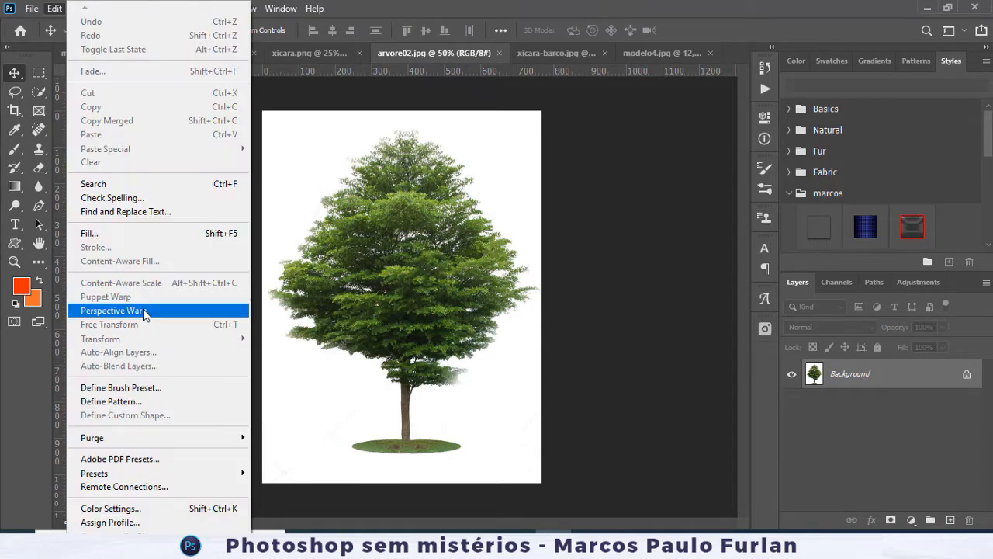
pyautogui.click(147, 312)
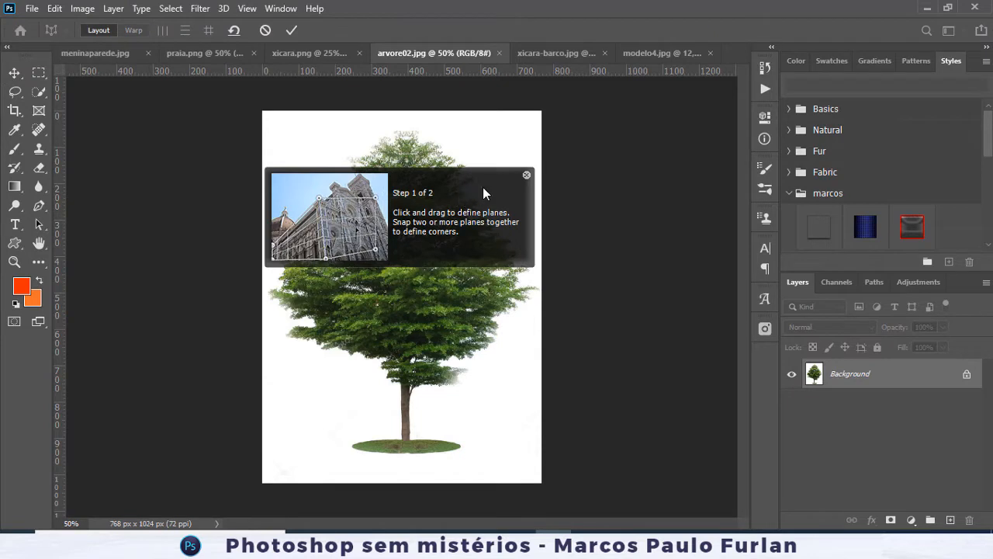
pyautogui.click(526, 174)
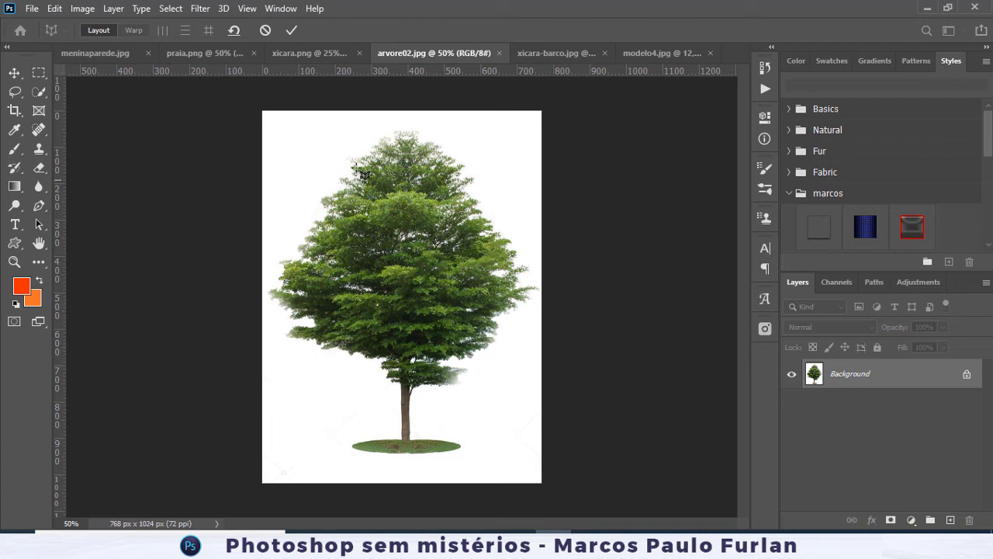
pyautogui.moveTo(295, 135); pyautogui.dragTo(499, 466)
pyautogui.moveTo(498, 136); pyautogui.dragTo(425, 134)
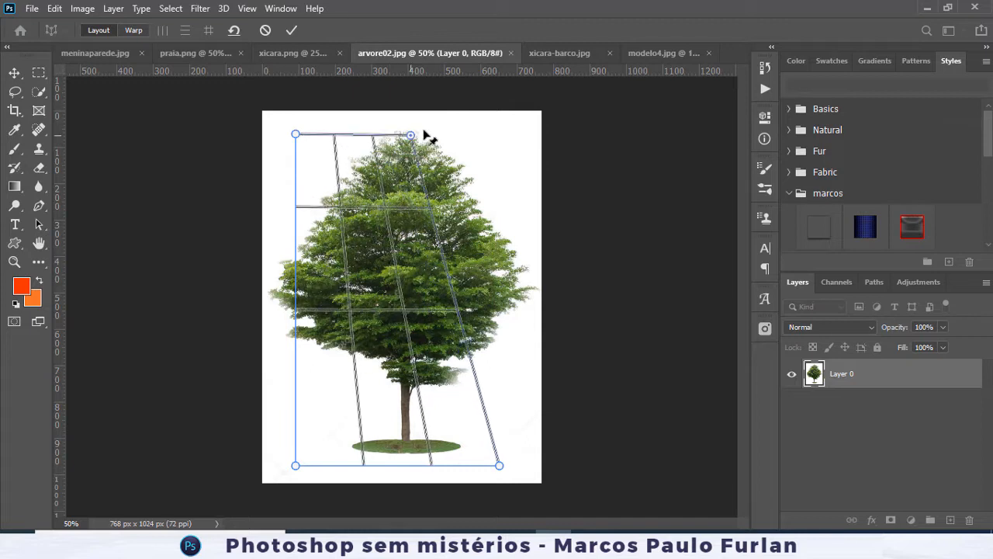
pyautogui.click(292, 30)
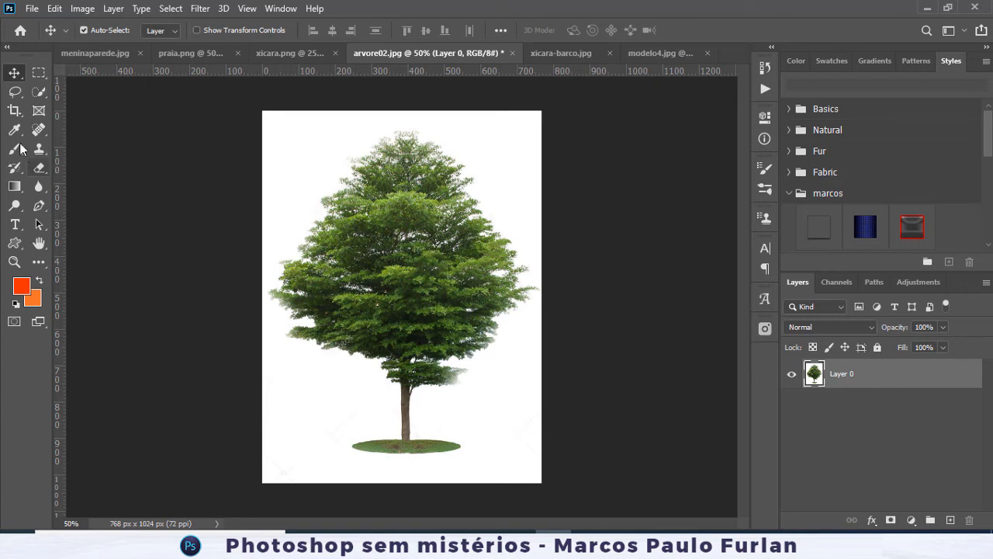
# - Lay out a new Perspective Warp plane around the tree and move its lower-left corner up to the trunk
pyautogui.click(54, 9)
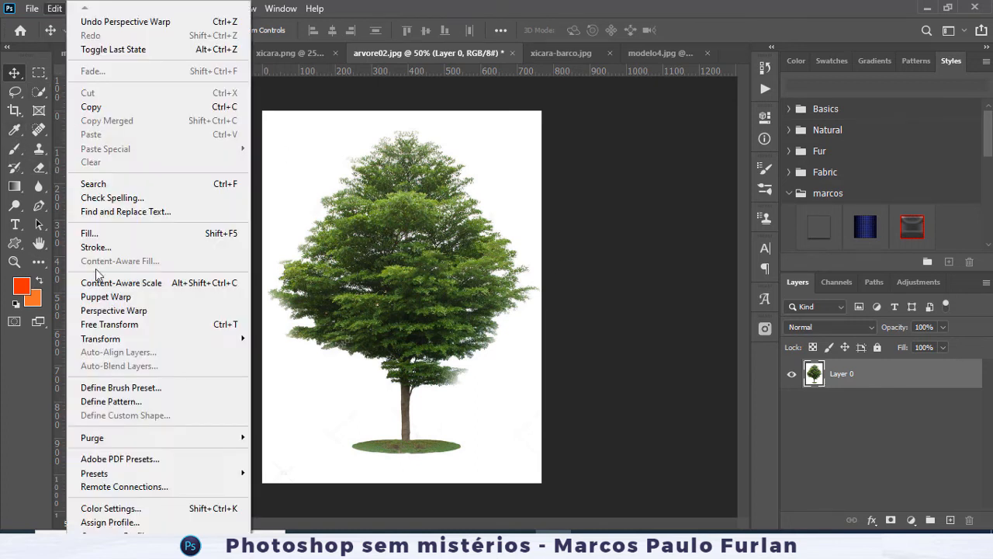
pyautogui.click(128, 315)
pyautogui.moveTo(281, 113); pyautogui.dragTo(515, 464)
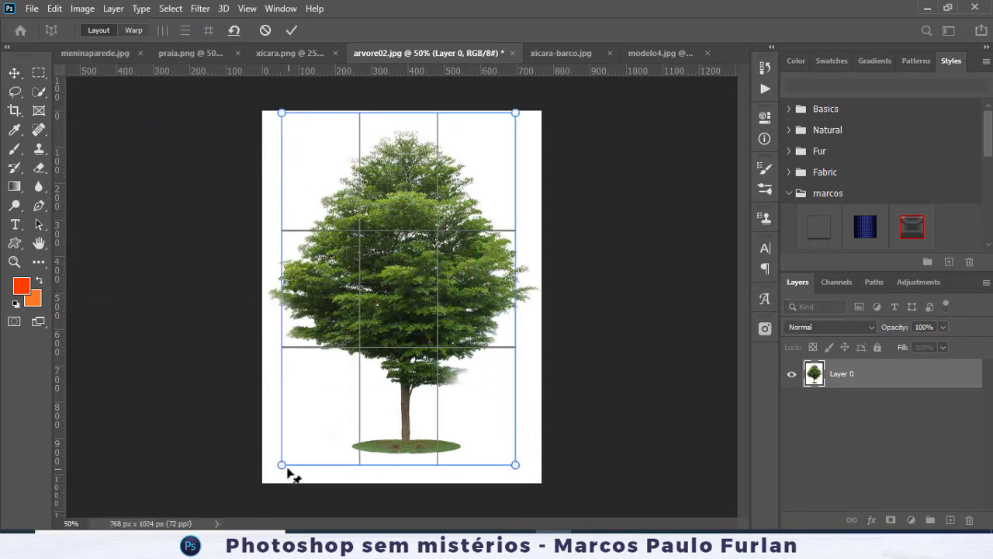
pyautogui.moveTo(283, 459); pyautogui.dragTo(379, 386)
# - In warp mode, pull the plane's upper-right pin outward and its lower-left pin down-left, and apply the perspective warp
pyautogui.click(133, 31)
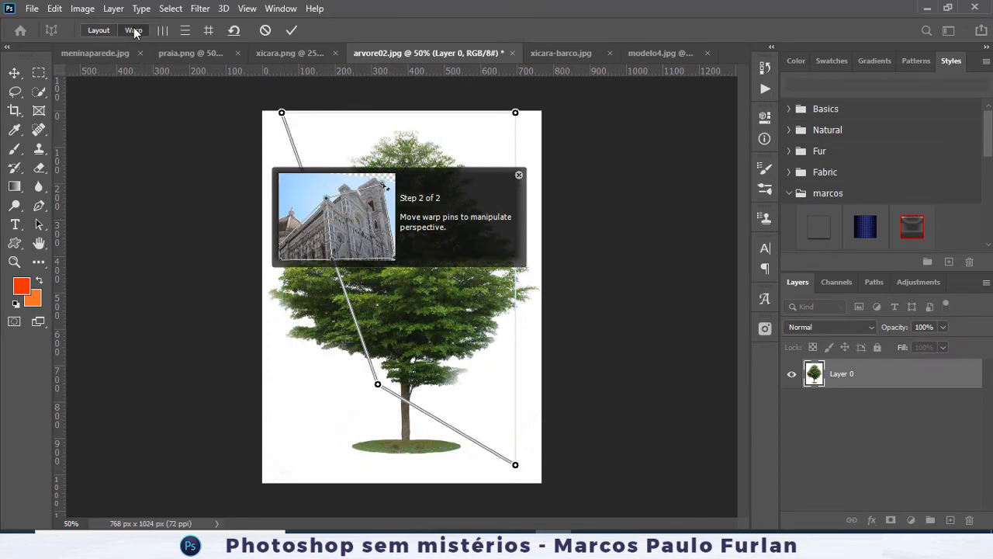
pyautogui.moveTo(515, 113); pyautogui.dragTo(572, 90)
pyautogui.moveTo(377, 386); pyautogui.dragTo(346, 406)
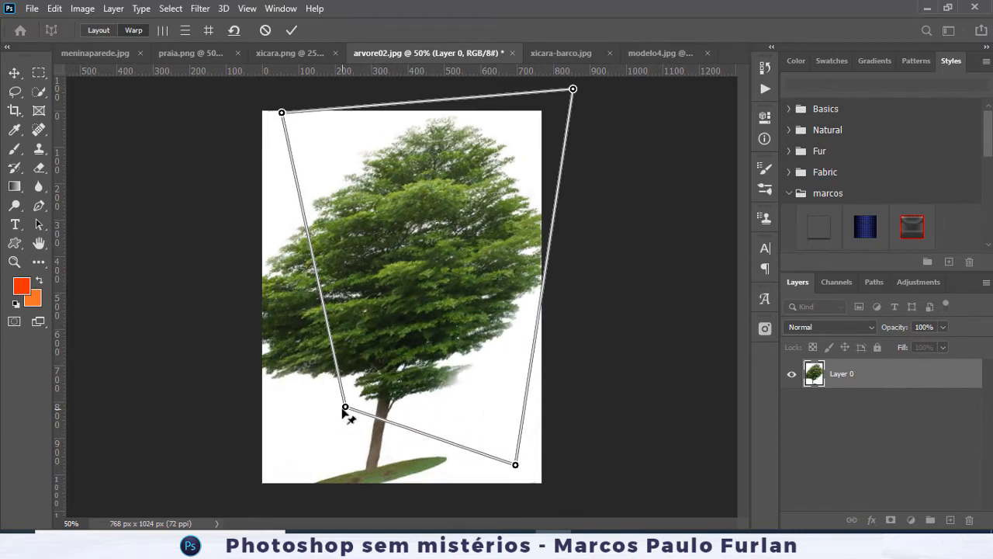
pyautogui.press('Return')
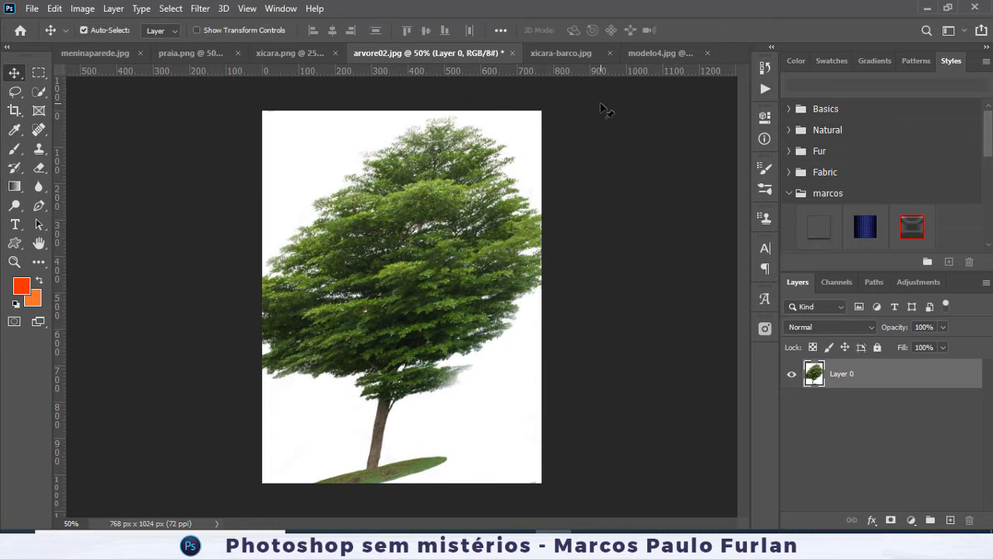
# - Revert arvore02.jpg to its saved version
pyautogui.click(32, 9)
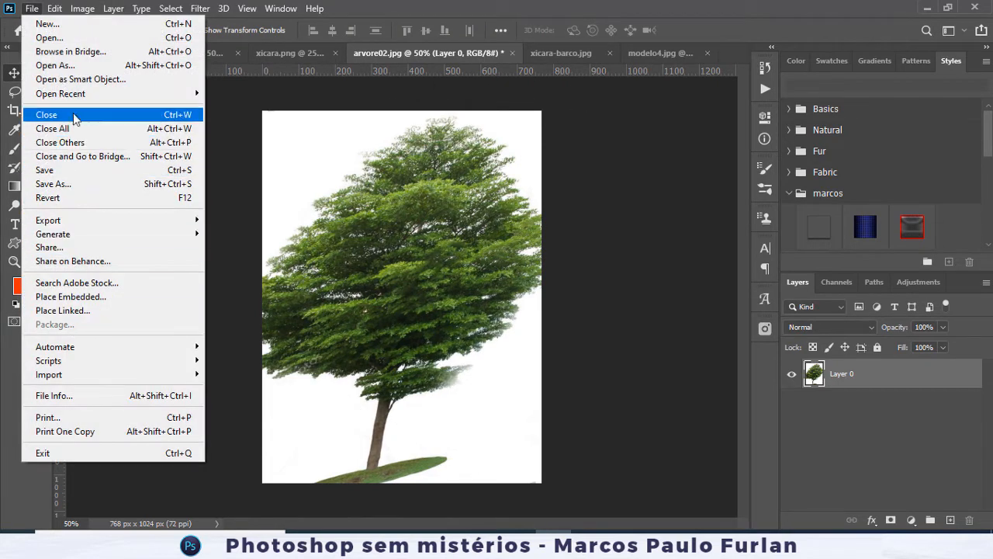
pyautogui.click(64, 197)
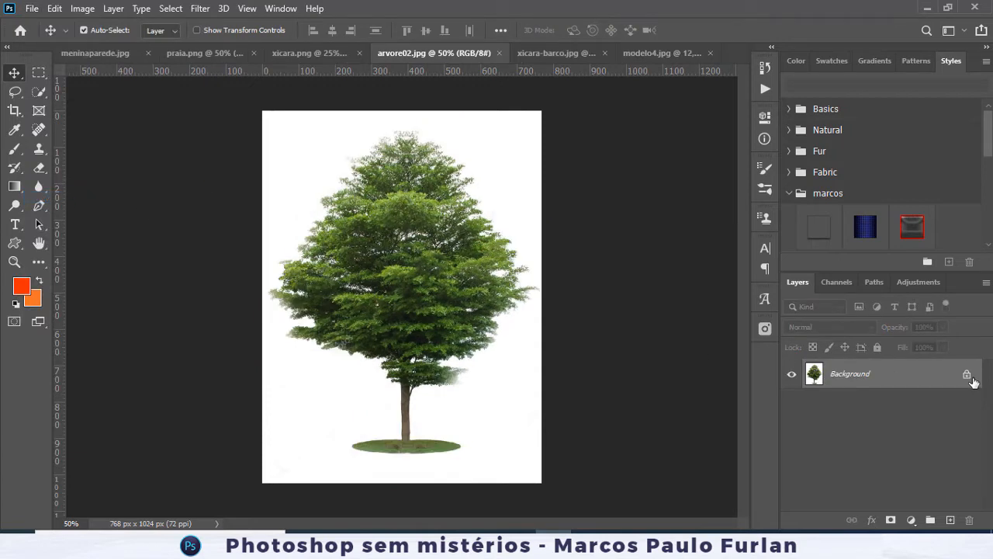
# - Switch to modelo4.jpg and select the whole woman from head to shoes with the Quick Selection tool
pyautogui.click(647, 54)
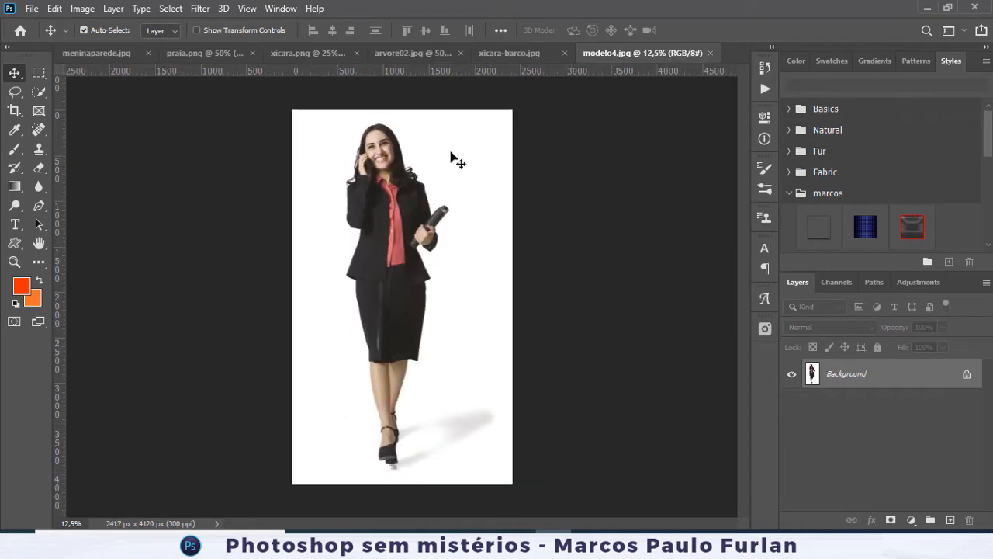
pyautogui.click(41, 92)
pyautogui.click(378, 218)
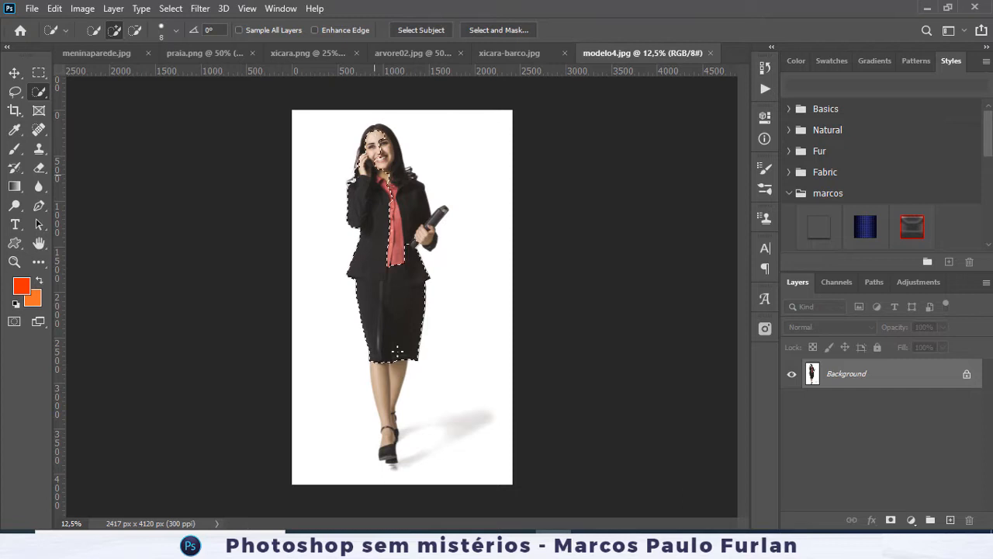
pyautogui.moveTo(391, 460); pyautogui.dragTo(387, 179)
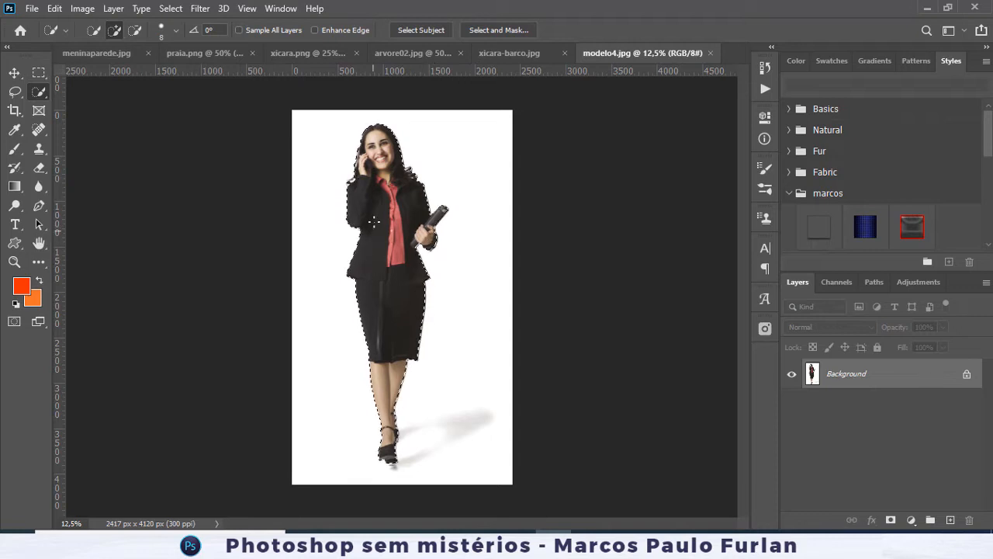
# - Output the selection through Select and Mask with Decontaminate Colors enabled, and apply the resulting layer mask
pyautogui.click(491, 27)
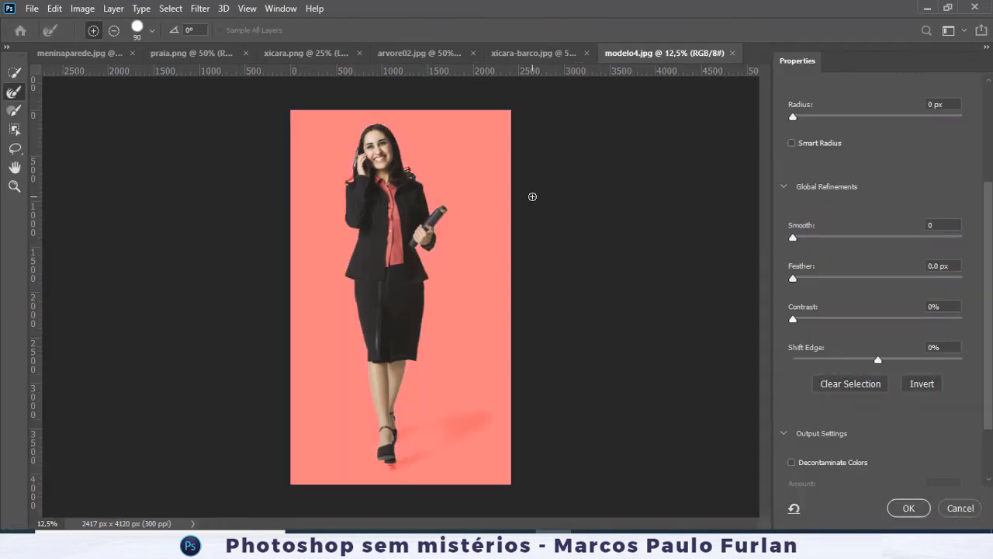
pyautogui.click(816, 465)
pyautogui.click(909, 507)
pyautogui.rightClick(828, 386)
pyautogui.click(879, 421)
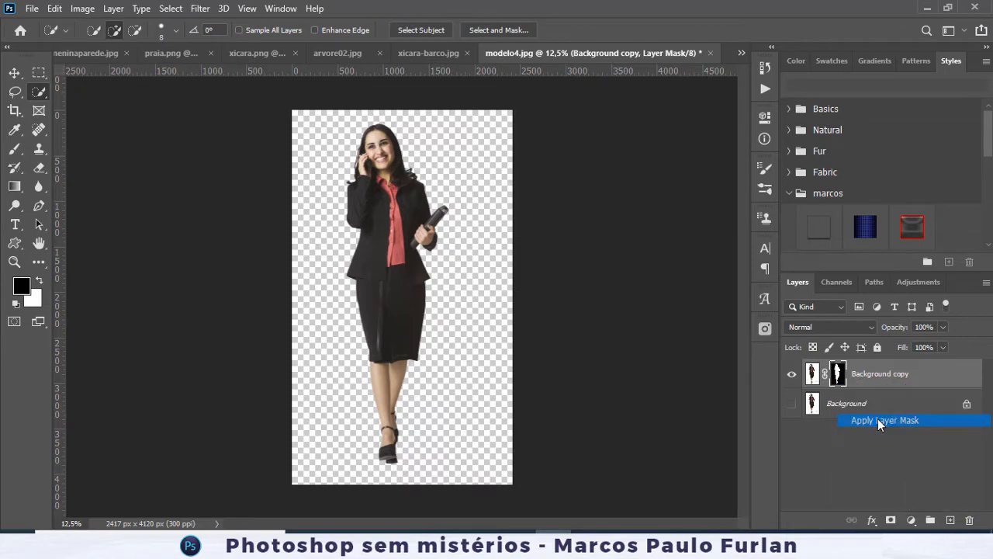
# - Start Puppet Warp on the Background copy layer and toggle the mesh display off and back on
pyautogui.click(857, 407)
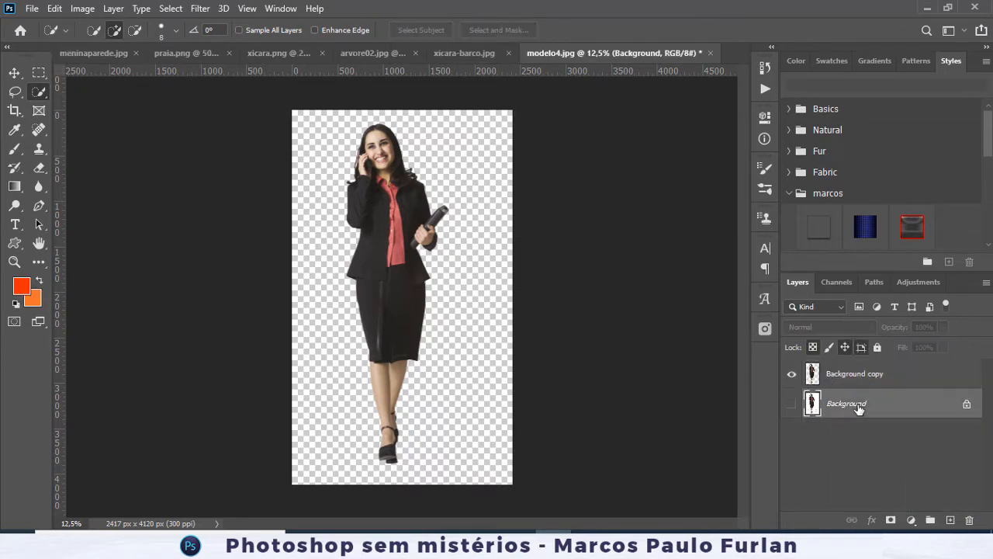
pyautogui.hotkey('ctrl', '+')
pyautogui.moveTo(741, 294)
pyautogui.mouseDown()
pyautogui.moveTo(742, 245)
pyautogui.moveTo(739, 281)
pyautogui.mouseUp()
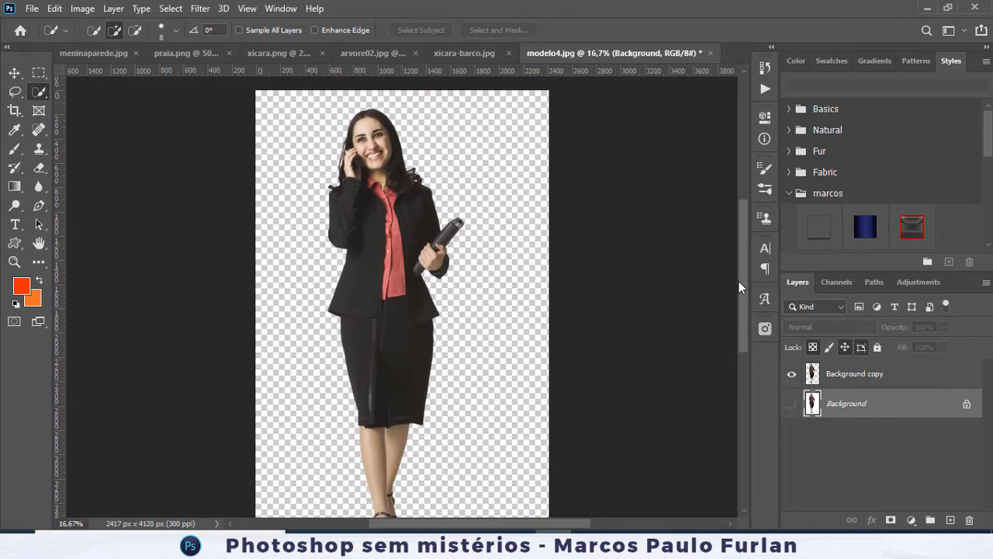
pyautogui.click(56, 9)
pyautogui.click(854, 378)
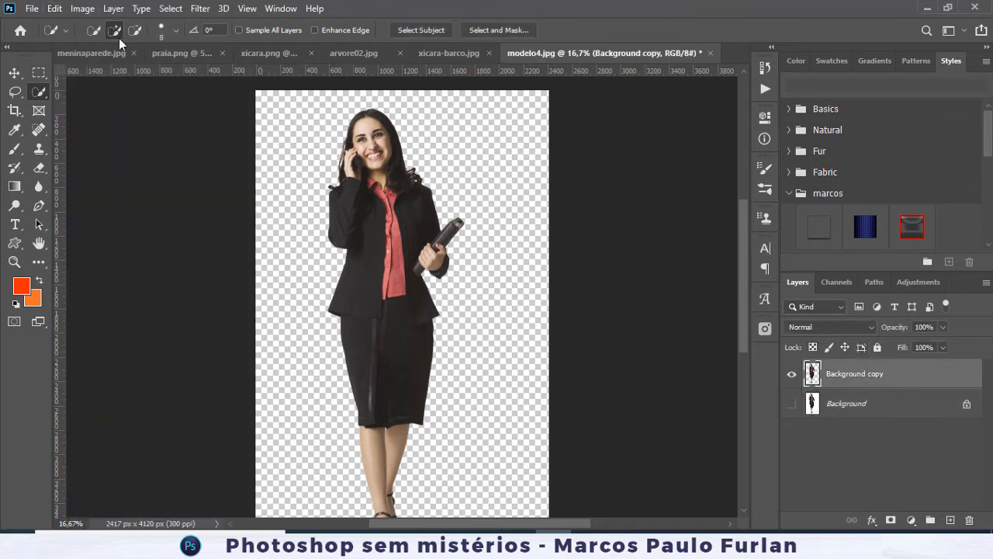
pyautogui.click(56, 9)
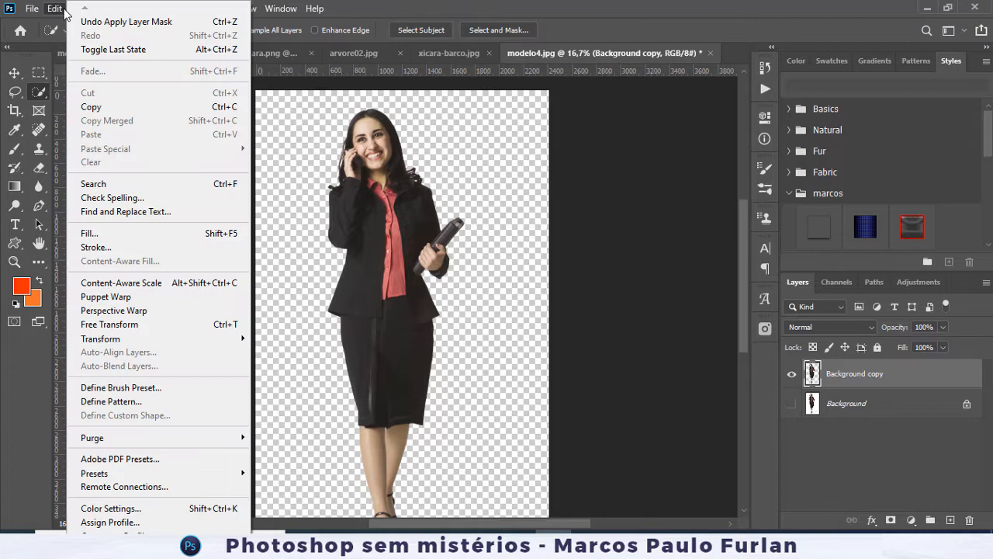
pyautogui.click(138, 300)
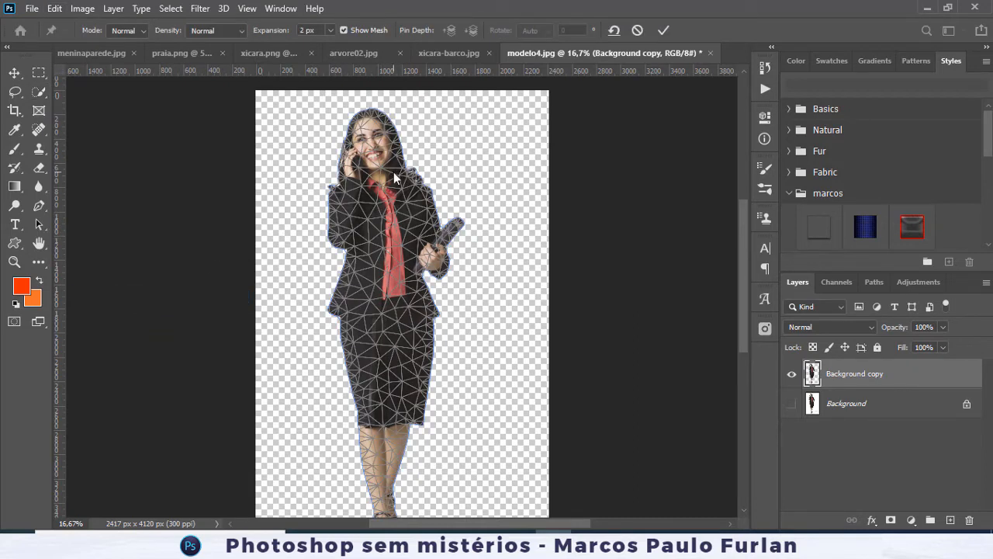
pyautogui.click(345, 30)
pyautogui.click(346, 30)
# - Try a single puppet pin on the jacket, shift the woman slightly left with it, and remove the pin
pyautogui.click(375, 271)
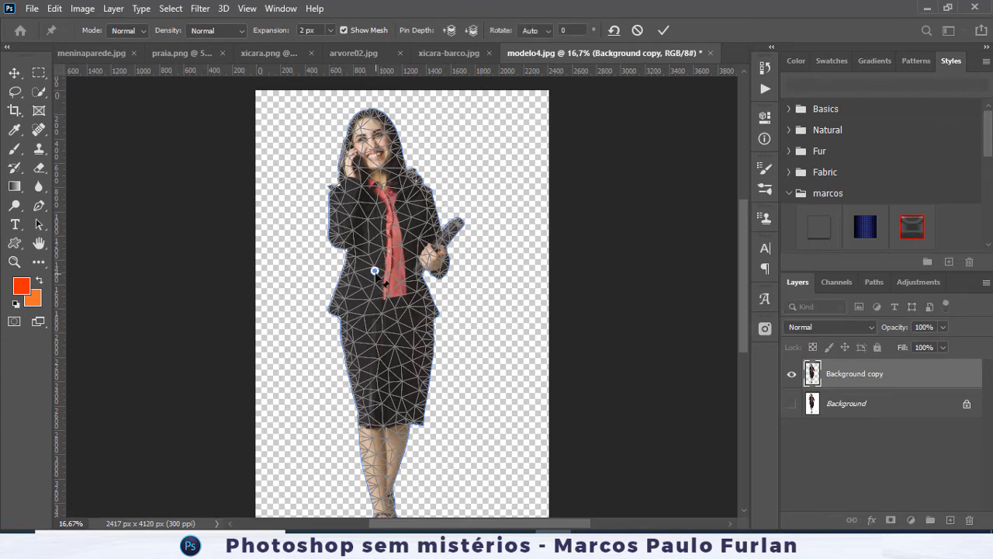
pyautogui.moveTo(375, 271)
pyautogui.mouseDown()
pyautogui.moveTo(390, 277)
pyautogui.moveTo(367, 271)
pyautogui.mouseUp()
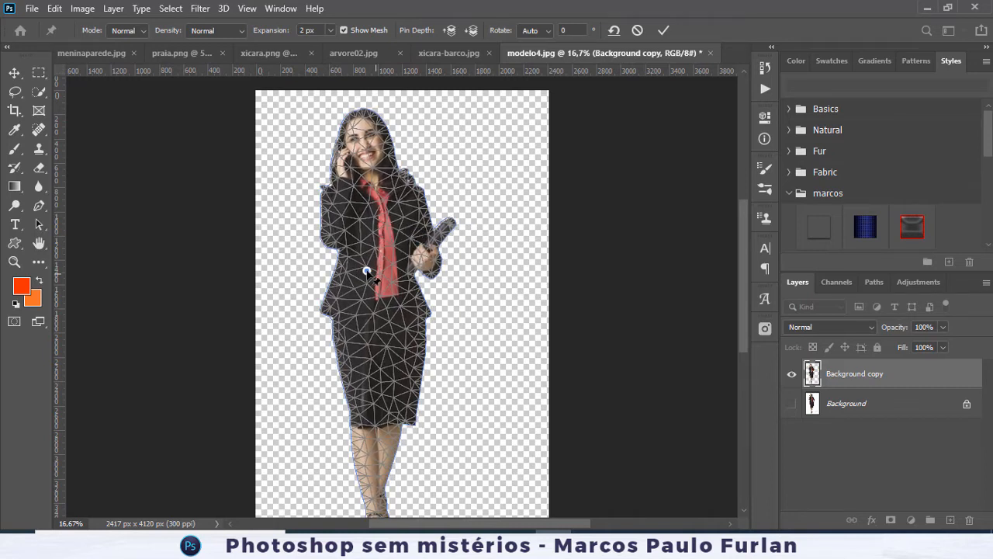
pyautogui.keyDown('alt'); pyautogui.click(366, 271); pyautogui.keyUp('alt')
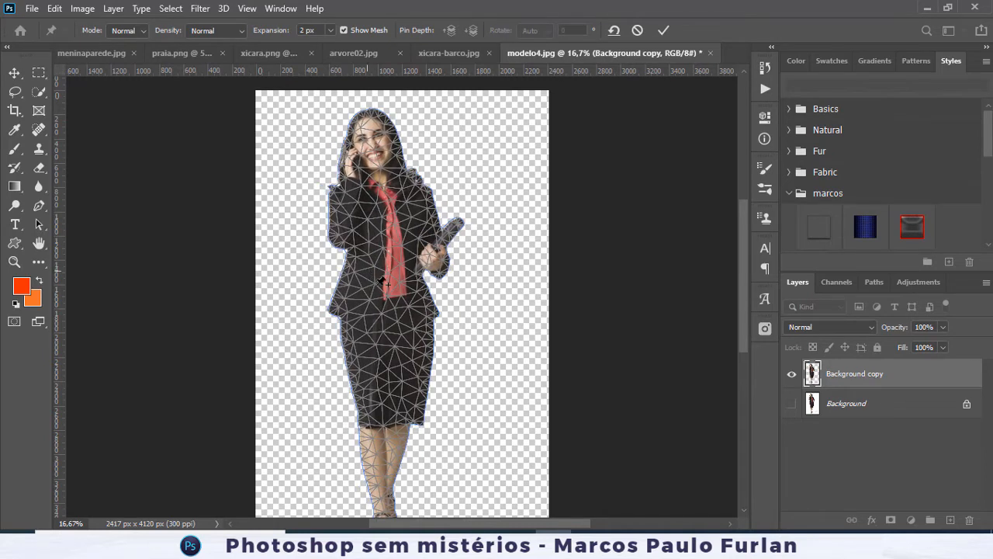
# - Place a puppet pin at the lower edge of the red shirt and shift the woman's figure upward with it
pyautogui.click(388, 294)
pyautogui.moveTo(388, 296)
pyautogui.mouseDown()
pyautogui.moveTo(341, 293)
pyautogui.moveTo(435, 289)
pyautogui.moveTo(395, 284)
pyautogui.mouseUp()
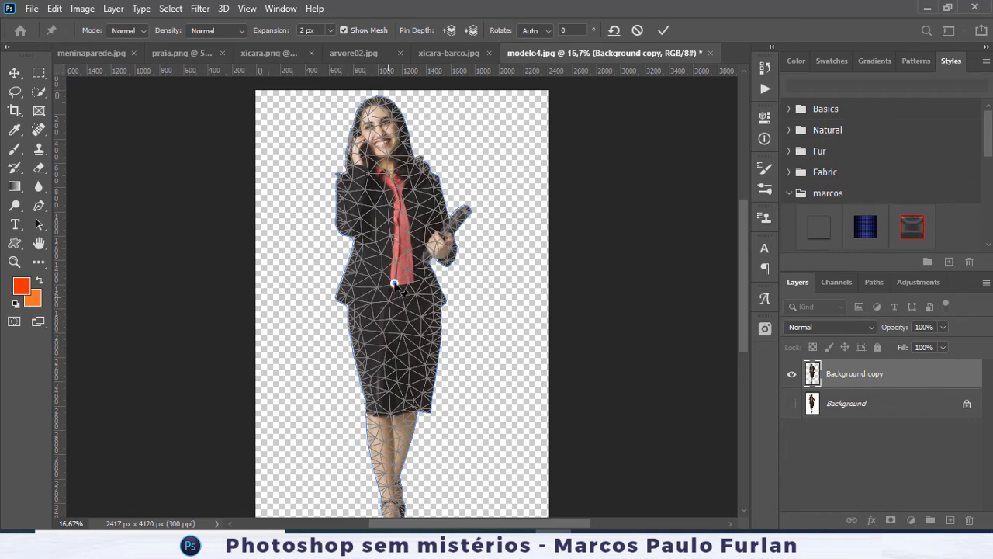
pyautogui.hotkey('ctrl', '-')
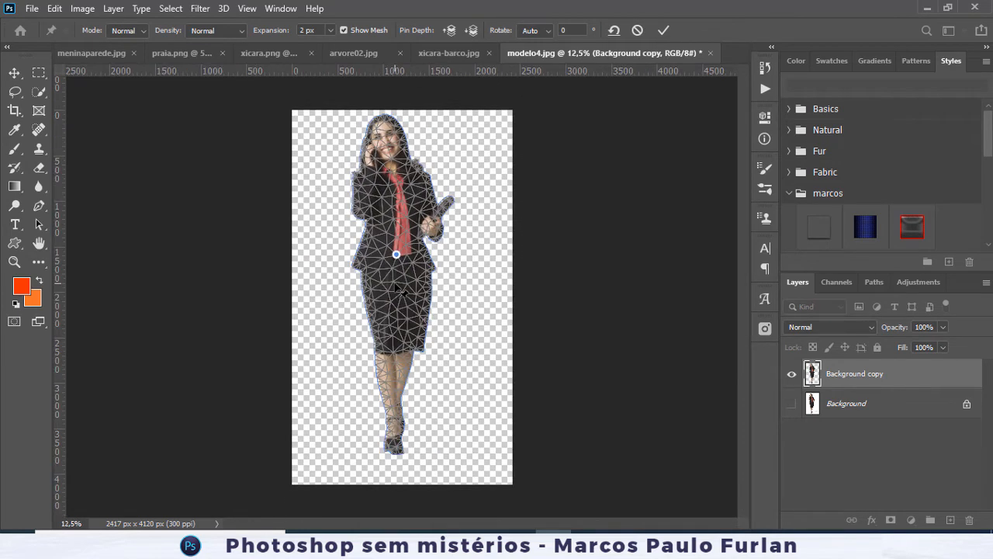
pyautogui.scroll(1, 396, 287)
pyautogui.moveTo(395, 247); pyautogui.dragTo(391, 252)
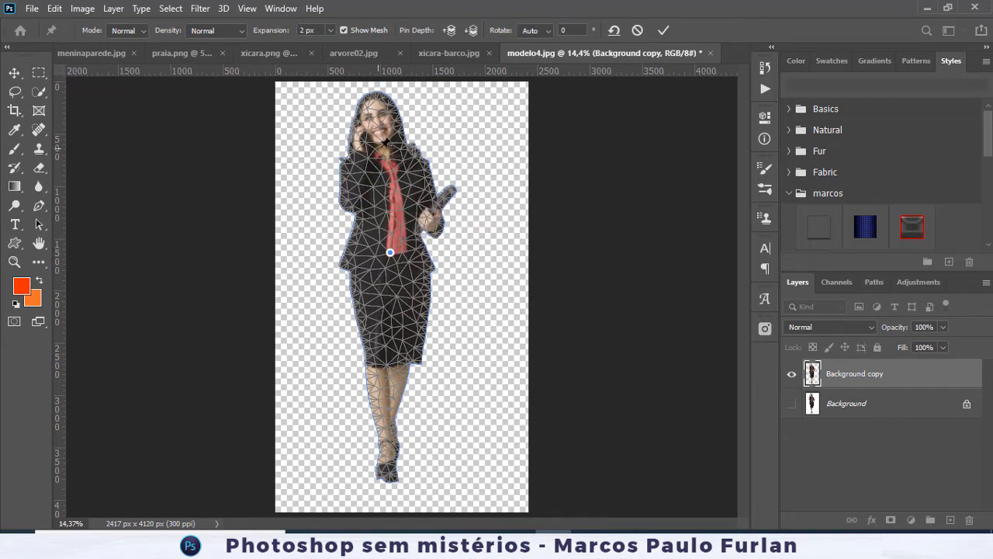
# - Add puppet pins at the neck and skirt hem, moving the neck slightly down-right and nudging the waist pin down
pyautogui.moveTo(385, 148)
pyautogui.mouseDown()
pyautogui.moveTo(422, 163)
pyautogui.moveTo(366, 162)
pyautogui.moveTo(383, 139)
pyautogui.moveTo(375, 118)
pyautogui.moveTo(396, 171)
pyautogui.moveTo(401, 162)
pyautogui.moveTo(386, 158)
pyautogui.moveTo(322, 159)
pyautogui.moveTo(392, 160)
pyautogui.mouseUp()
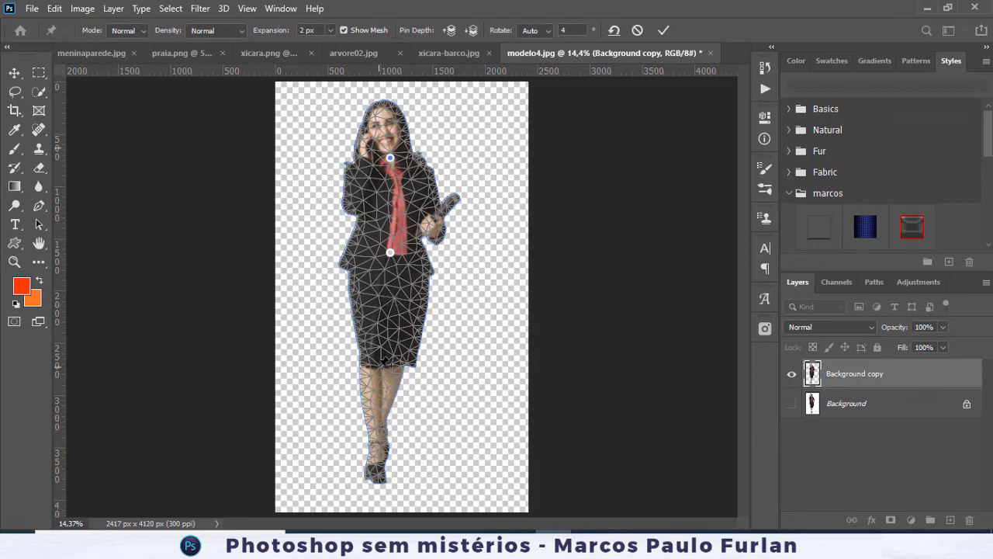
pyautogui.click(382, 367)
pyautogui.moveTo(390, 254); pyautogui.dragTo(389, 254)
pyautogui.moveTo(396, 254)
pyautogui.mouseDown()
pyautogui.moveTo(380, 252)
pyautogui.moveTo(407, 259)
pyautogui.moveTo(384, 246)
pyautogui.moveTo(397, 250)
pyautogui.moveTo(389, 257)
pyautogui.mouseUp()
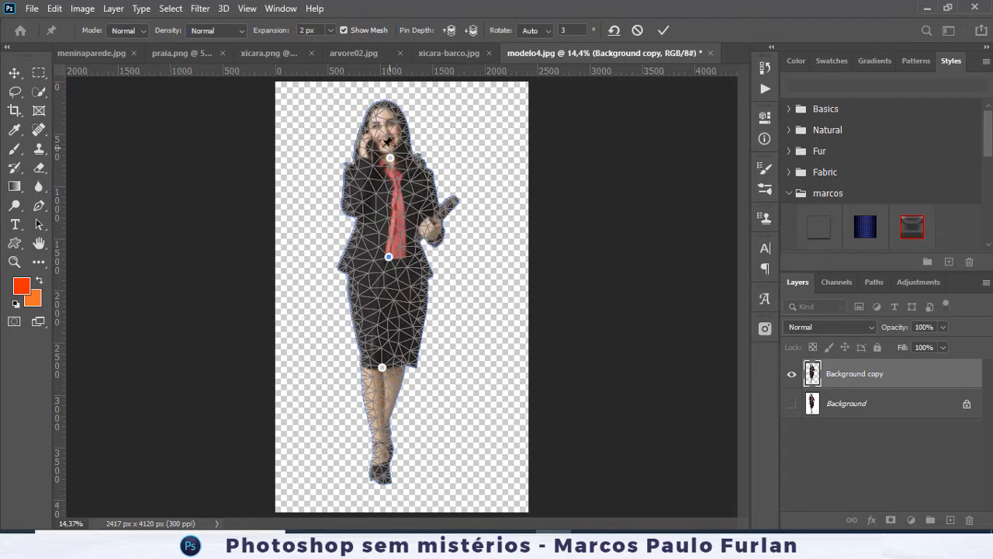
# - Add puppet pins on the top of the head and on the front foot, and hide the mesh
pyautogui.moveTo(391, 108); pyautogui.dragTo(402, 115)
pyautogui.click(357, 29)
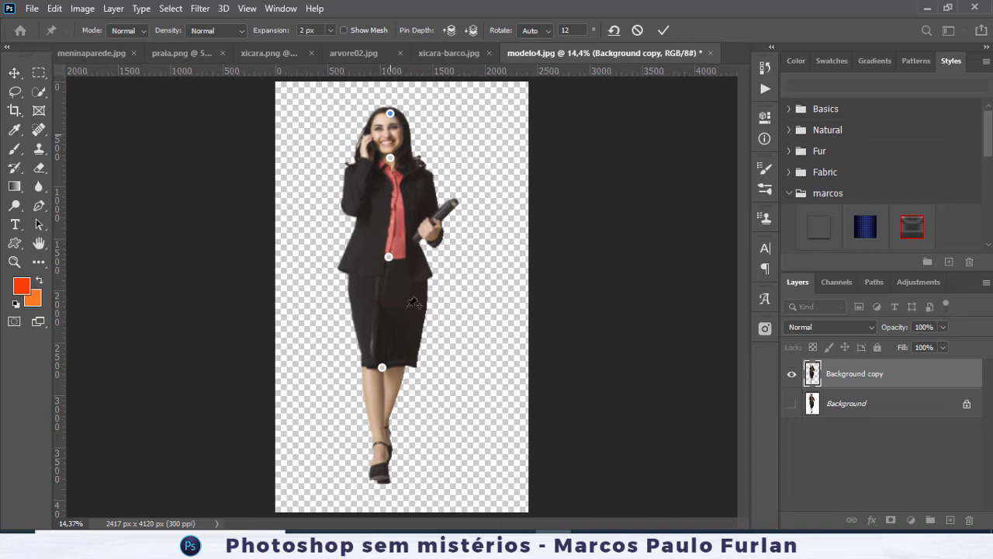
pyautogui.moveTo(384, 469); pyautogui.dragTo(382, 466)
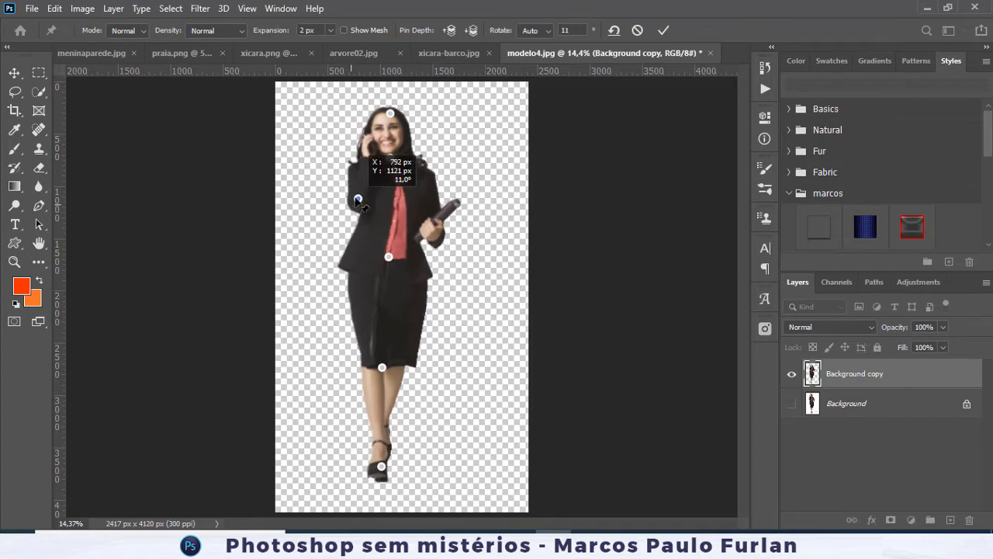
# - Pin both of the woman's arms and adjust their positions, and move the waist pin left to bend her hips
pyautogui.moveTo(357, 201); pyautogui.dragTo(368, 207)
pyautogui.moveTo(425, 220); pyautogui.dragTo(419, 218)
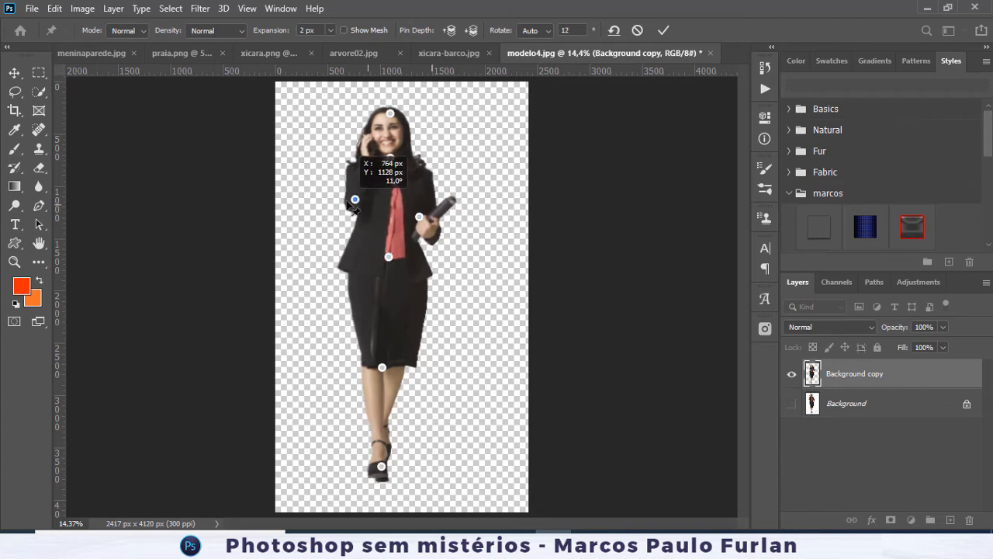
pyautogui.moveTo(363, 201)
pyautogui.mouseDown()
pyautogui.moveTo(351, 198)
pyautogui.moveTo(355, 212)
pyautogui.moveTo(369, 210)
pyautogui.moveTo(356, 209)
pyautogui.moveTo(368, 229)
pyautogui.moveTo(358, 205)
pyautogui.mouseUp()
pyautogui.moveTo(421, 219); pyautogui.dragTo(421, 230)
pyautogui.moveTo(390, 259); pyautogui.dragTo(377, 255)
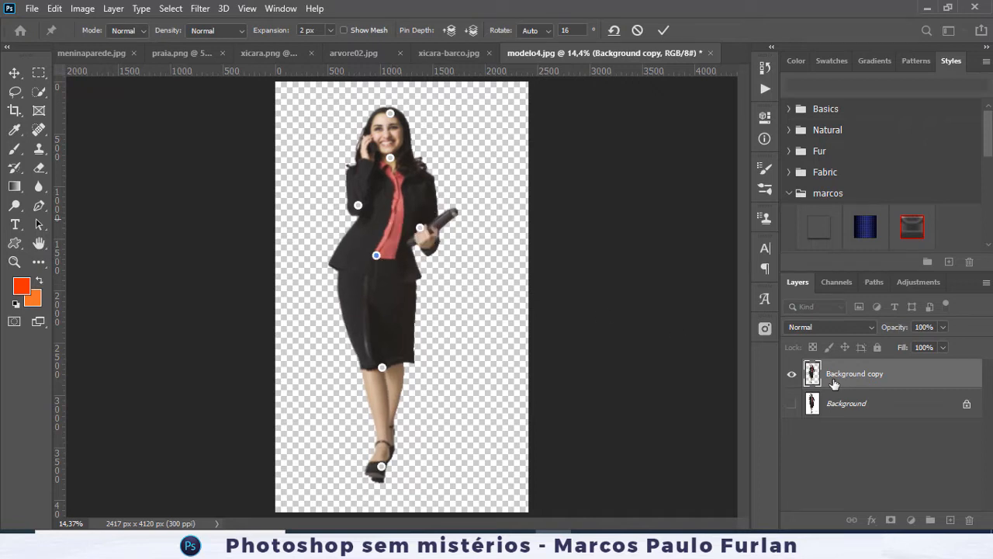
# - Apply the Puppet Warp and duplicate the warped woman's layer
pyautogui.press('Return')
pyautogui.press('w')
pyautogui.hotkey('ctrl', 'j')
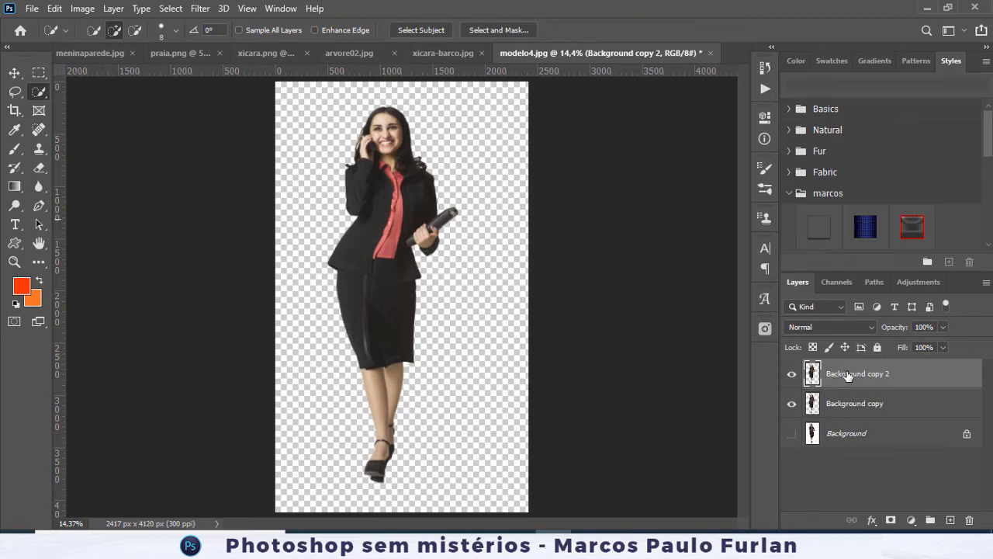
pyautogui.click(55, 9)
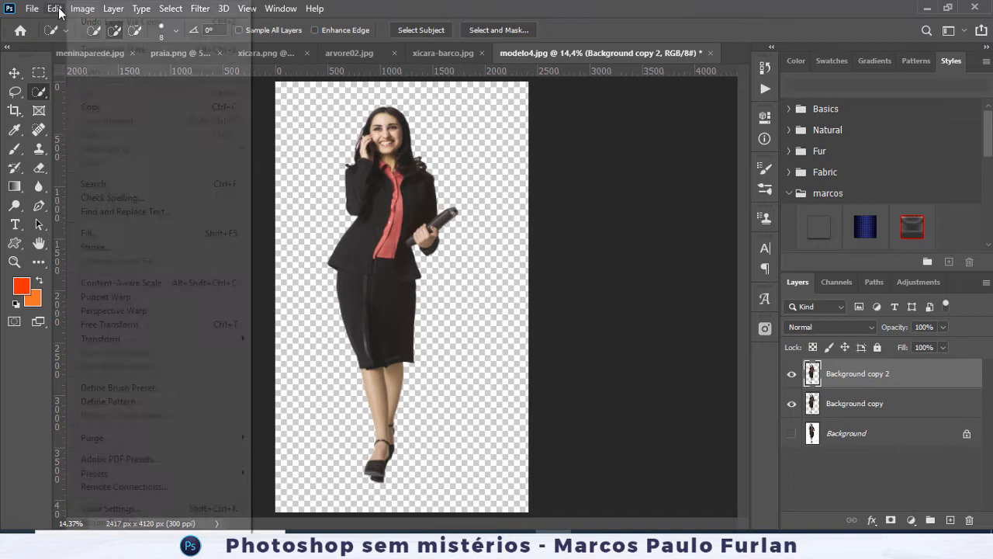
pyautogui.moveTo(103, 343)
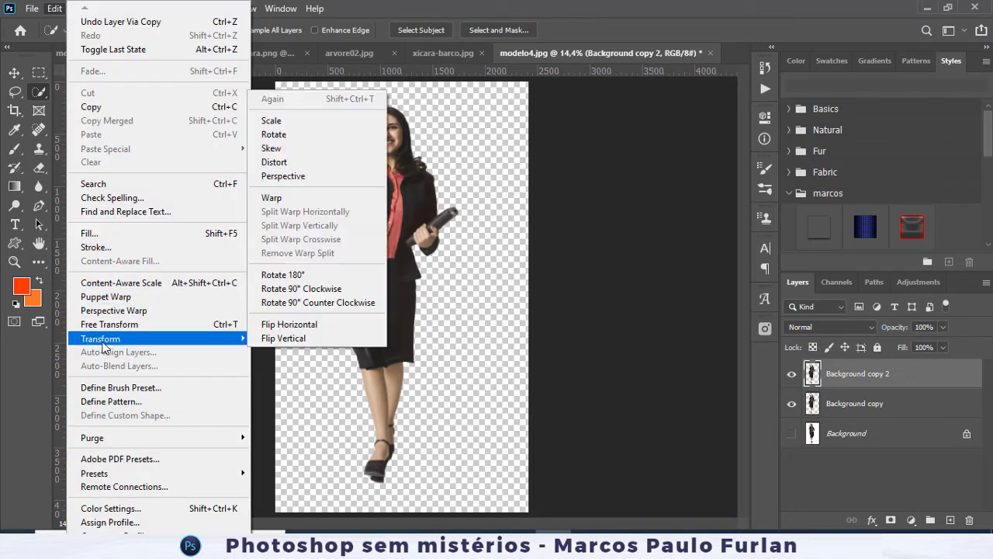
pyautogui.click(373, 347)
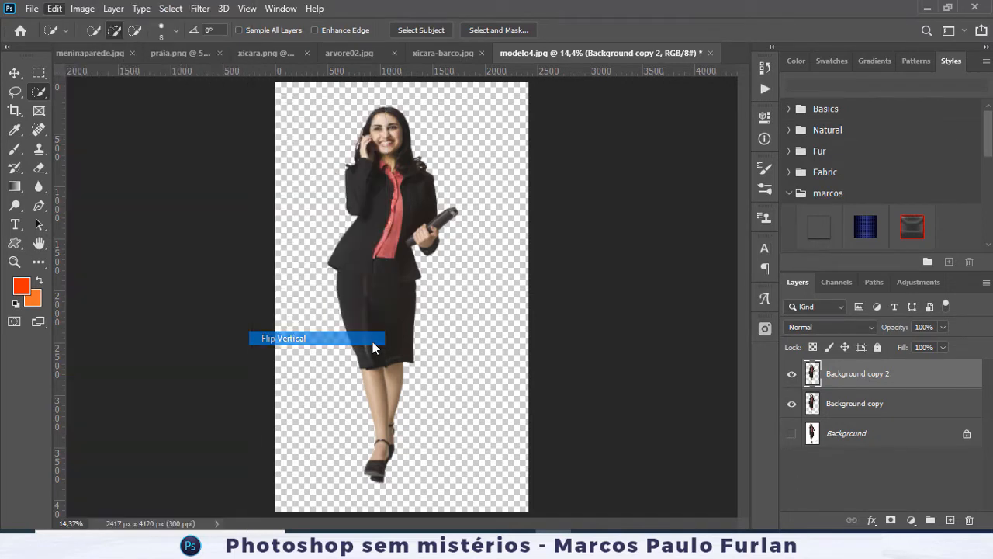
pyautogui.hotkey('ctrl', 'z')
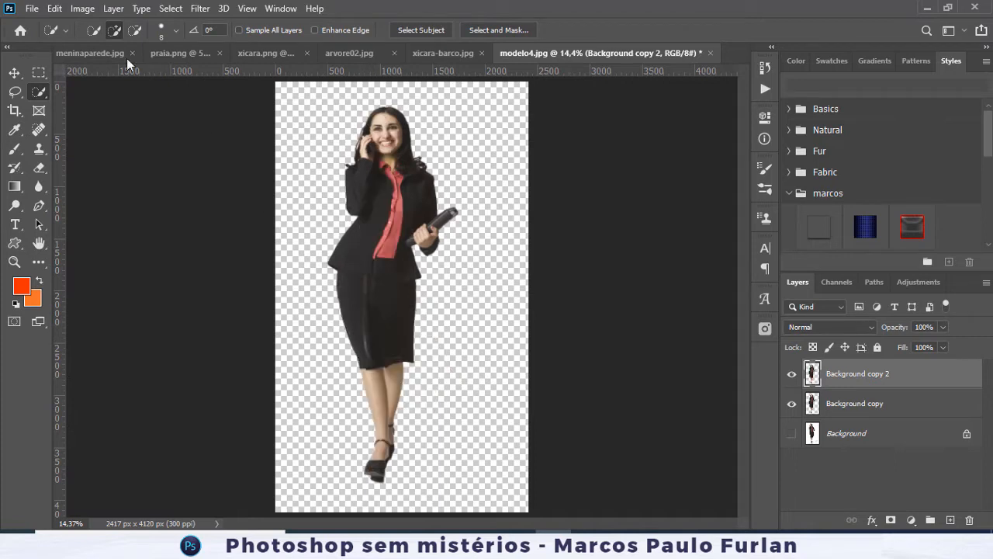
# - Flip the duplicated layer Background copy 2 horizontally
pyautogui.click(65, 9)
pyautogui.moveTo(116, 339)
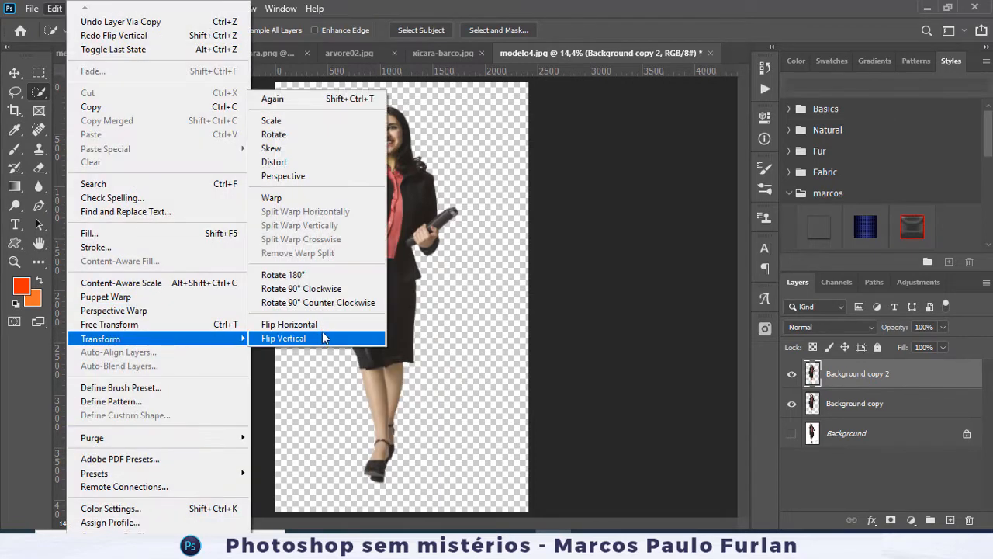
pyautogui.click(324, 325)
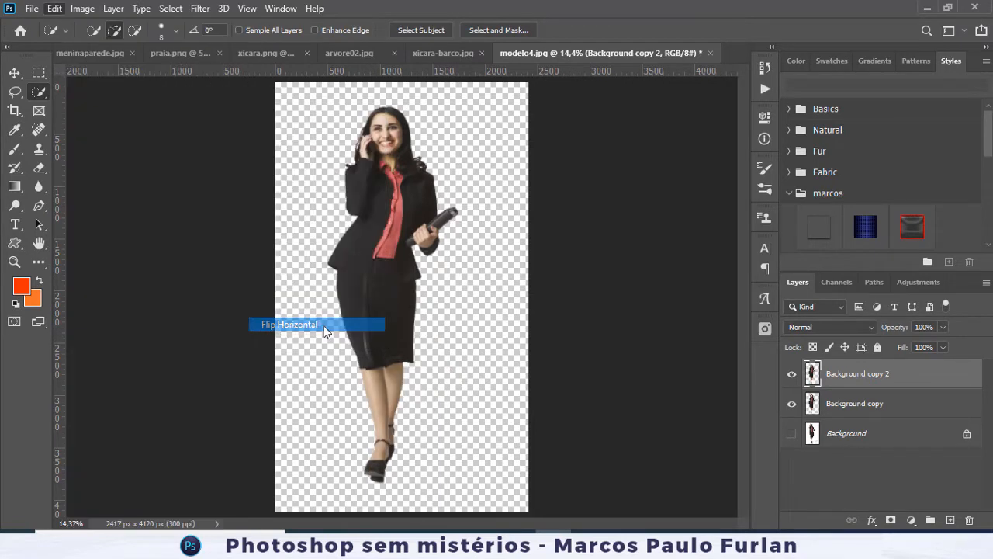
# - Toggle the visibility of Background copy 2 repeatedly to compare the two mirrored poses
pyautogui.click(792, 376)
pyautogui.click(792, 376)
pyautogui.click(792, 376)
pyautogui.click(792, 376)
pyautogui.click(792, 375)
pyautogui.click(793, 376)
pyautogui.click(792, 376)
pyautogui.click(792, 375)
pyautogui.click(792, 375)
pyautogui.click(792, 376)
pyautogui.click(792, 376)
pyautogui.click(792, 376)
pyautogui.click(792, 376)
pyautogui.click(792, 375)
pyautogui.click(793, 376)
pyautogui.click(792, 376)
pyautogui.click(792, 376)
pyautogui.click(792, 376)
pyautogui.click(792, 376)
pyautogui.click(792, 376)
pyautogui.click(792, 376)
pyautogui.click(792, 376)
pyautogui.click(793, 375)
pyautogui.click(792, 375)
pyautogui.click(793, 376)
pyautogui.click(792, 375)
pyautogui.click(792, 376)
pyautogui.click(793, 376)
pyautogui.click(792, 376)
pyautogui.click(792, 376)
pyautogui.click(793, 376)
pyautogui.click(792, 375)
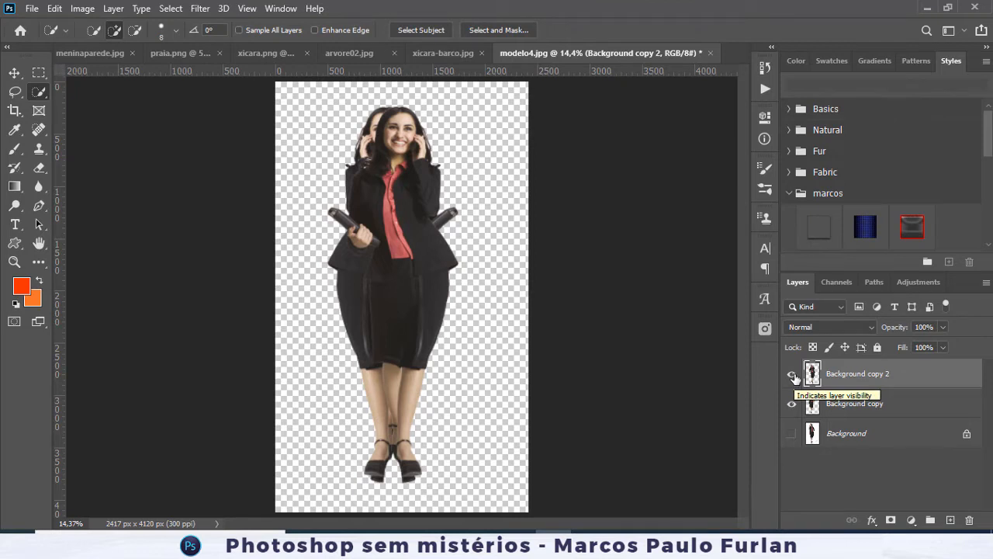
# - Show the Timeline and create a frame animation from the document
pyautogui.click(278, 8)
pyautogui.click(321, 522)
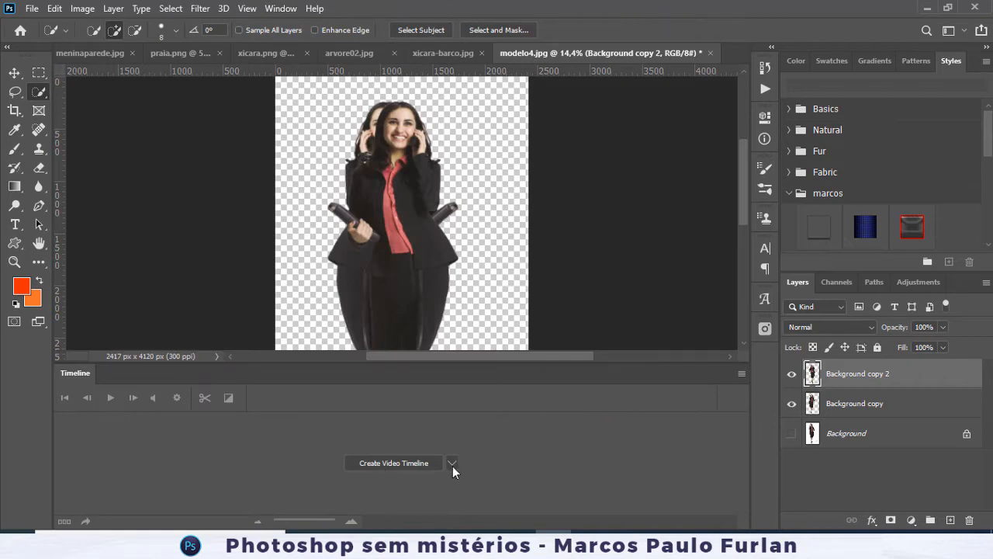
pyautogui.click(452, 464)
pyautogui.click(395, 491)
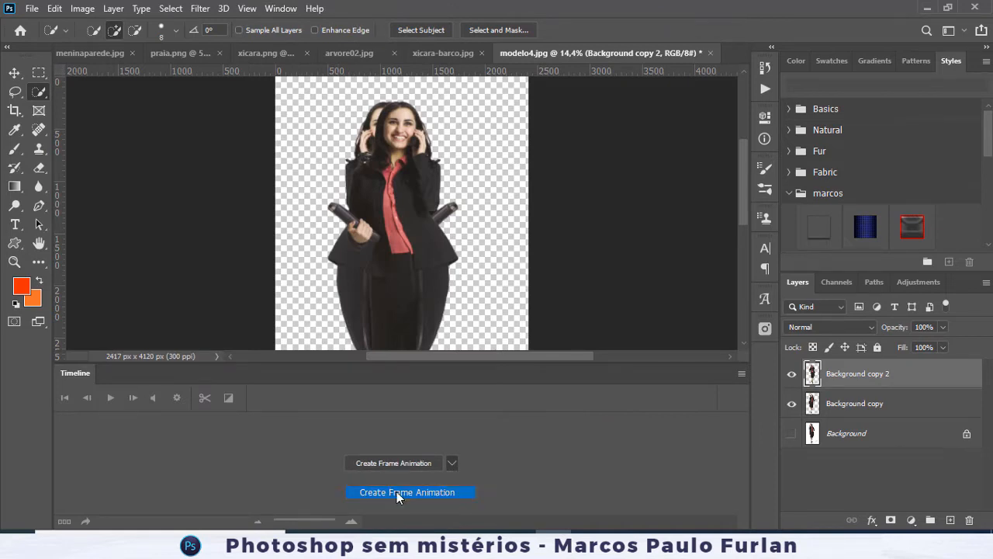
pyautogui.click(419, 463)
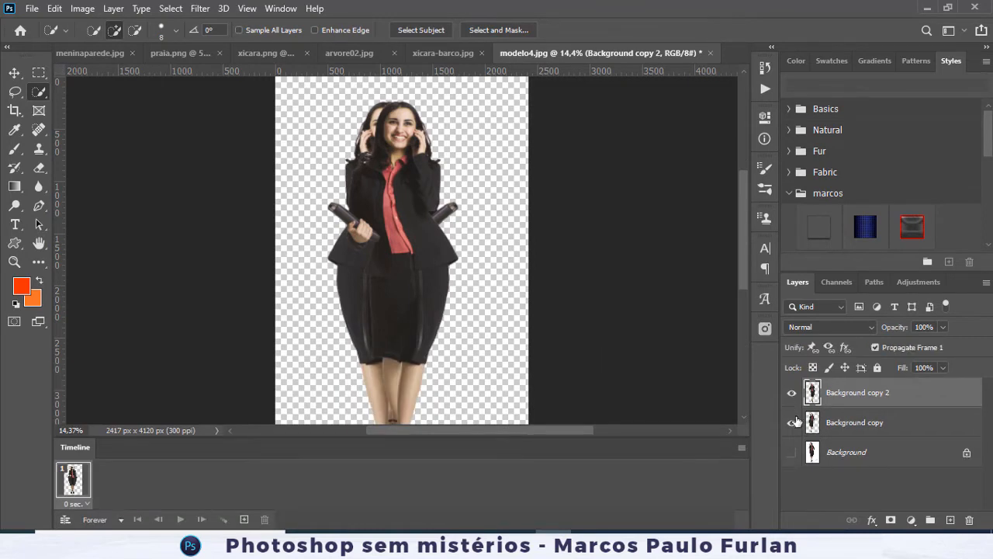
# - Hide Background copy 2 in frame 1, add a second frame showing only Background copy 2, and preview the animation
pyautogui.click(792, 393)
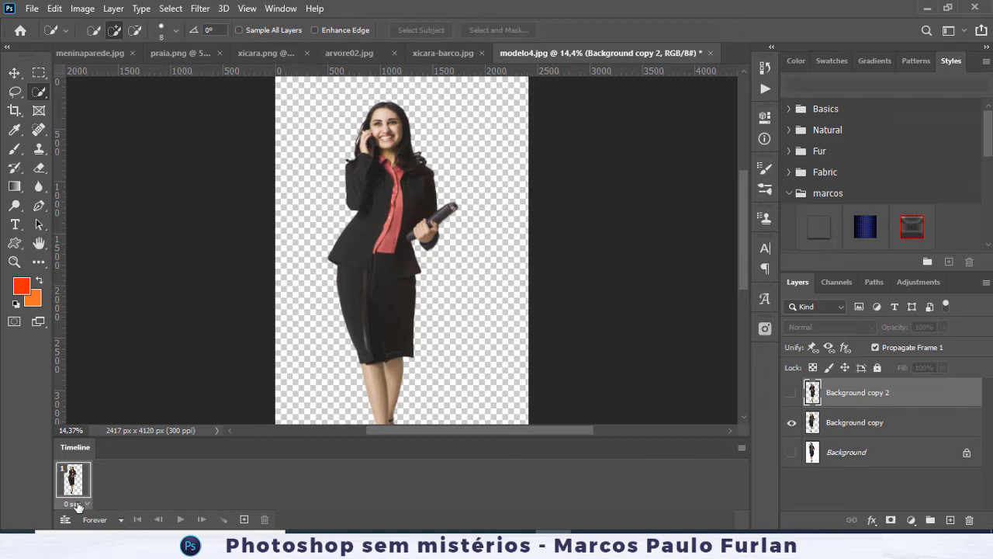
pyautogui.click(244, 520)
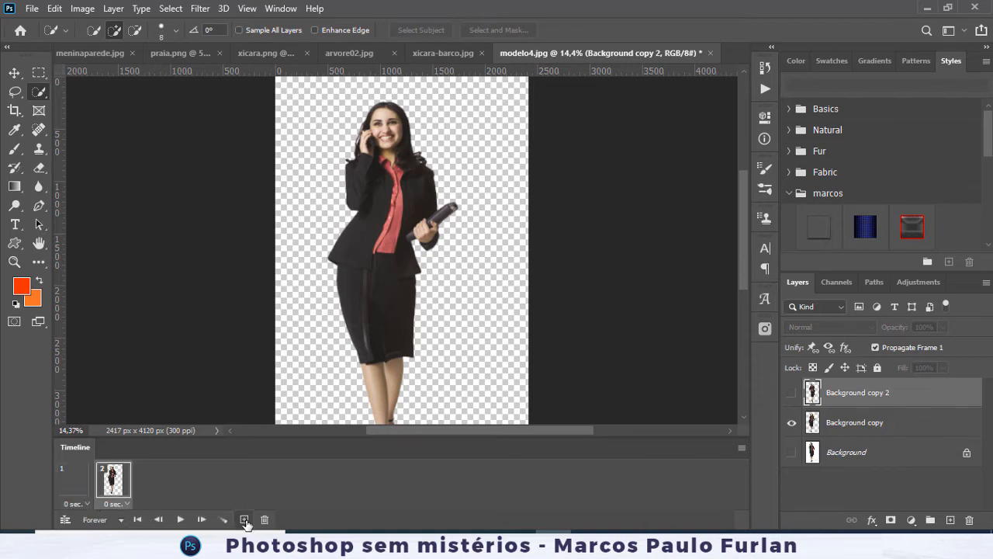
pyautogui.click(793, 393)
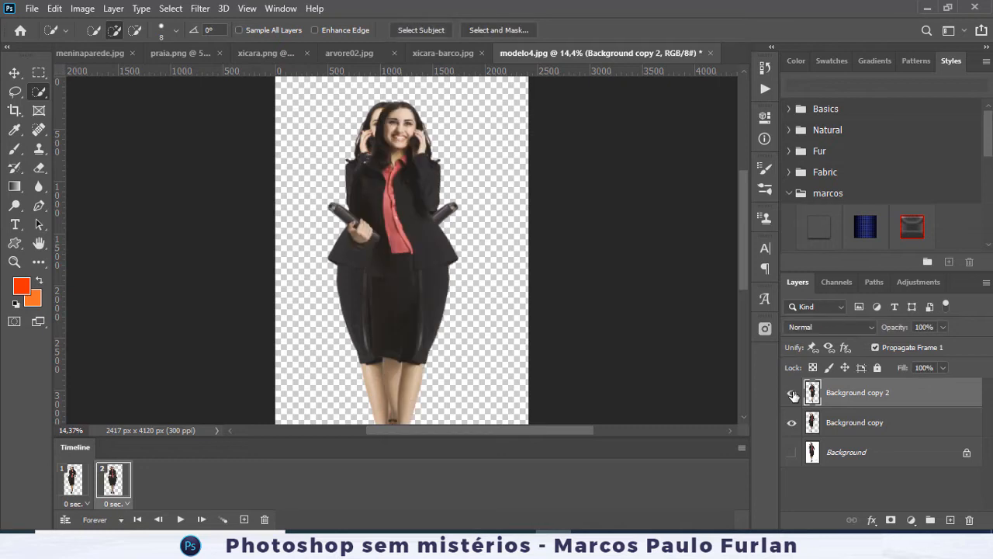
pyautogui.click(792, 422)
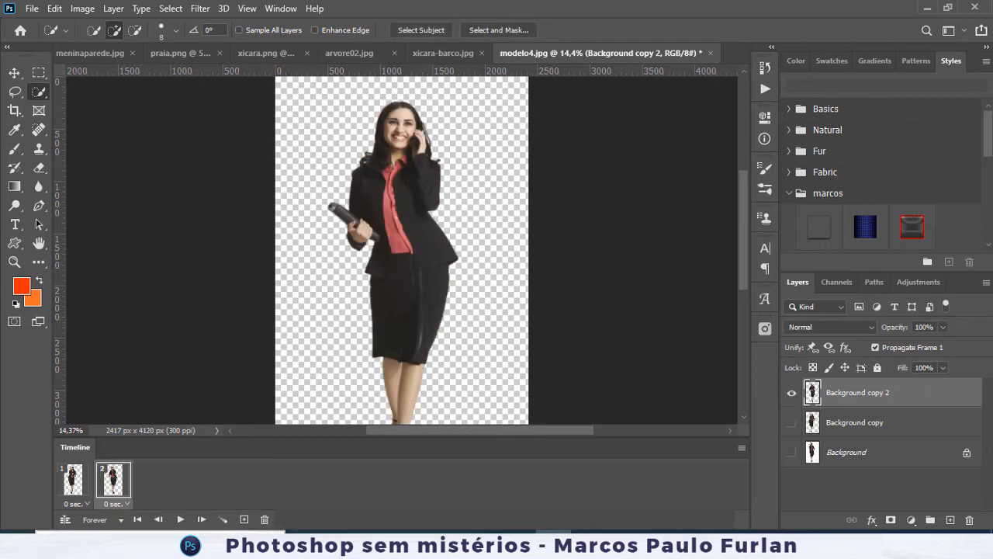
pyautogui.click(180, 519)
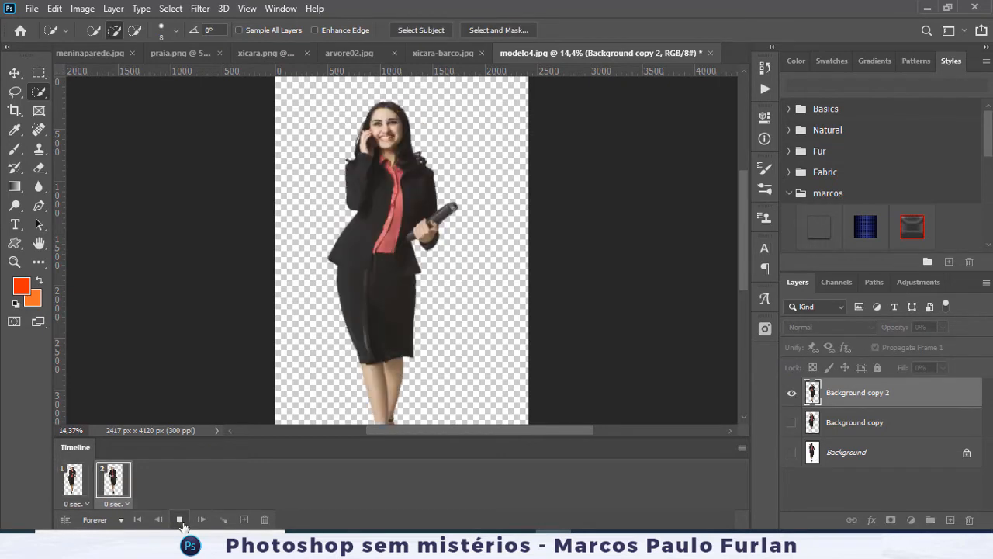
pyautogui.click(179, 519)
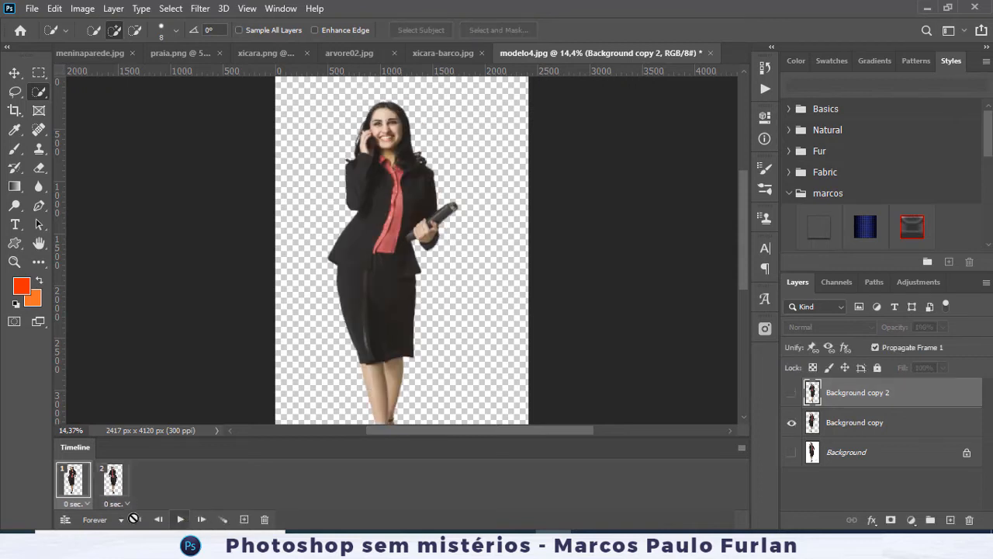
# - Set the delay of both animation frames to 0.5 seconds and preview the playback
pyautogui.click(78, 504)
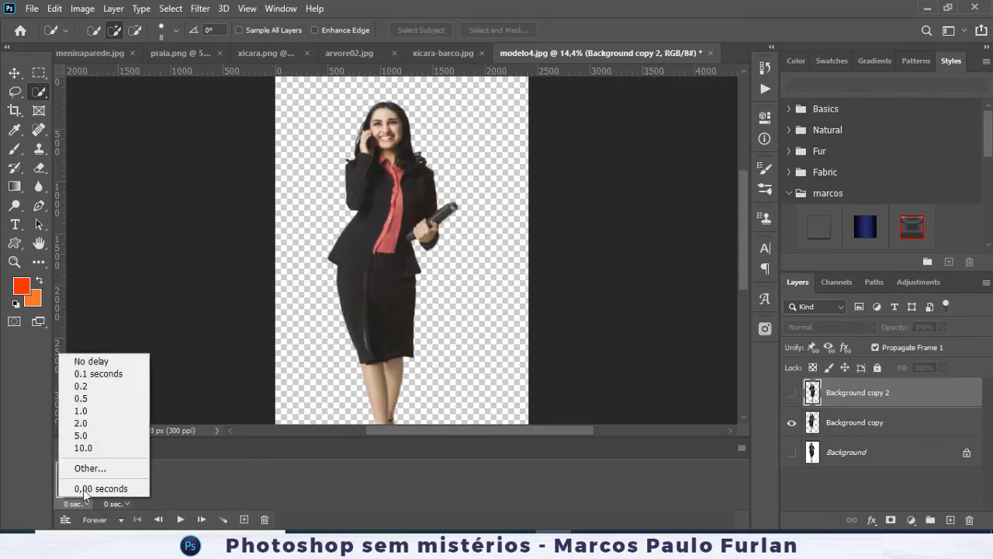
pyautogui.click(99, 399)
pyautogui.click(126, 505)
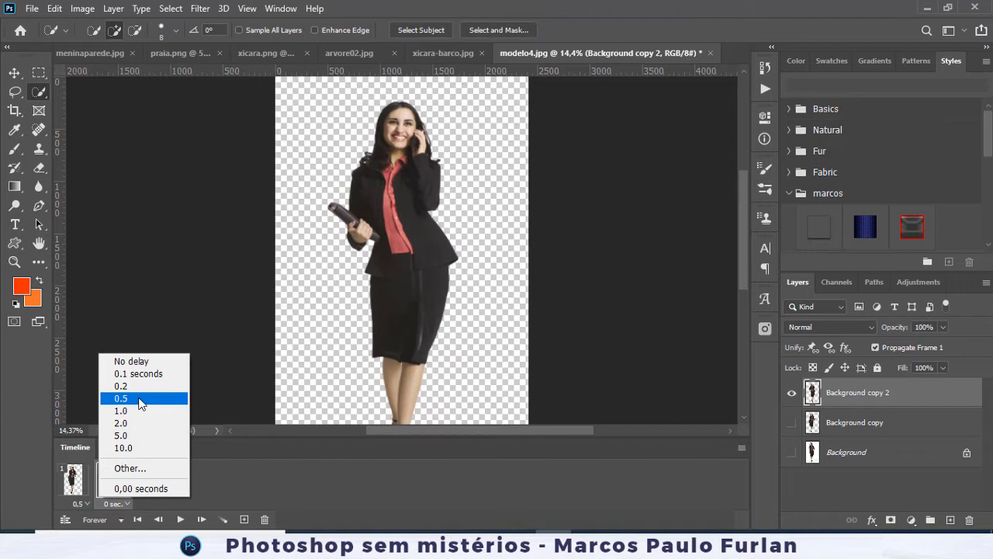
pyautogui.click(138, 400)
pyautogui.click(183, 519)
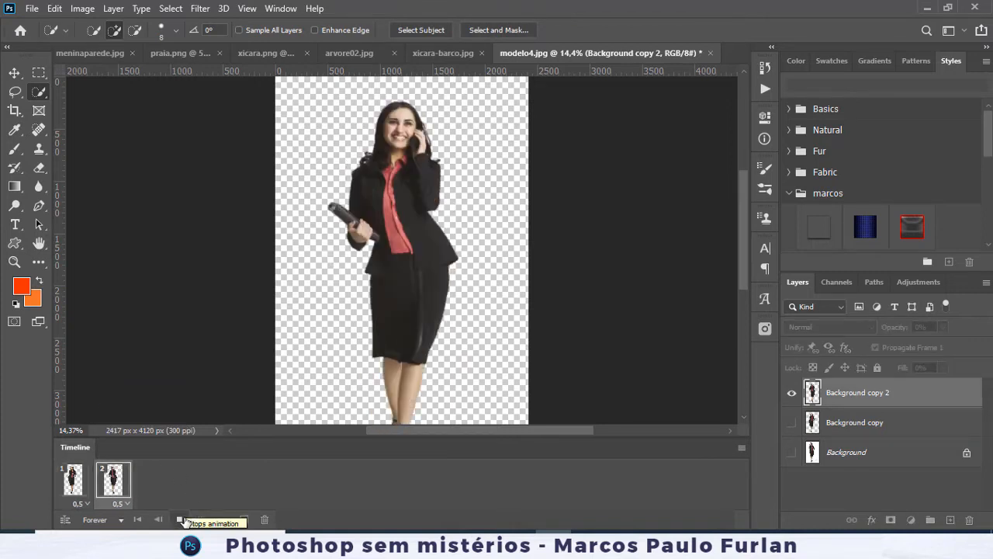
pyautogui.click(182, 519)
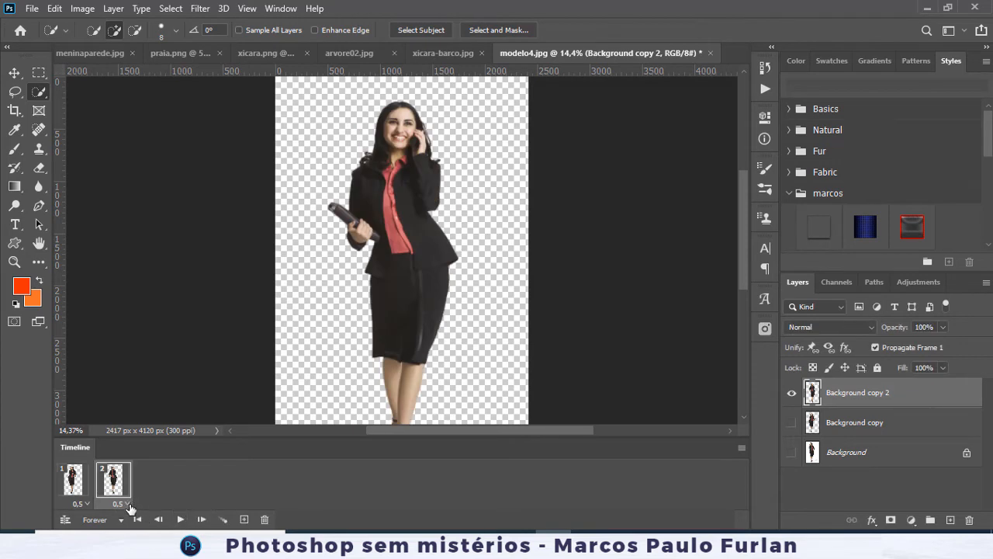
# - Set the delay of both animation frames to 0.2 seconds and preview the playback
pyautogui.click(119, 504)
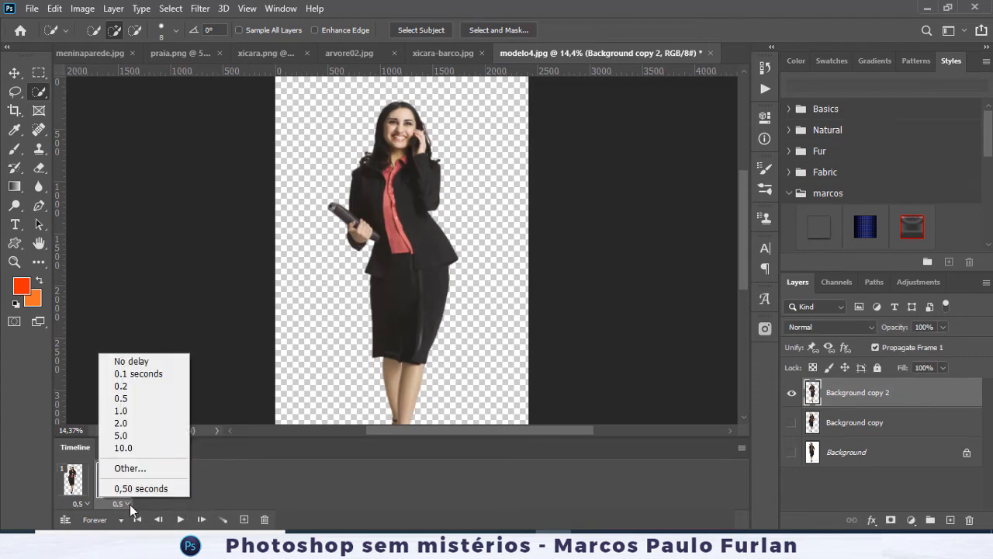
pyautogui.click(120, 385)
pyautogui.click(84, 503)
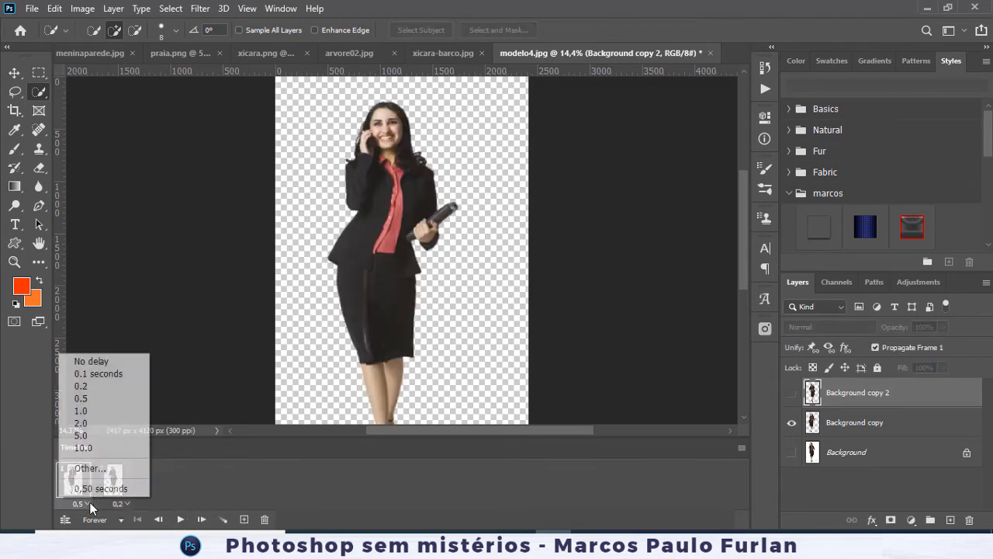
pyautogui.click(121, 386)
pyautogui.click(178, 520)
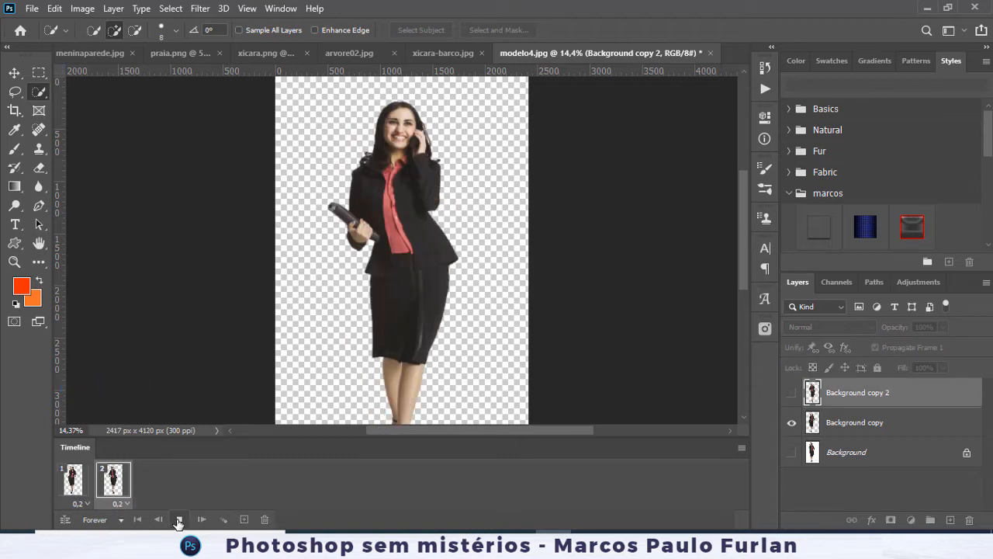
pyautogui.click(179, 520)
# - Set a custom delay of 0,3 seconds for both animation frames and preview the playback
pyautogui.click(124, 504)
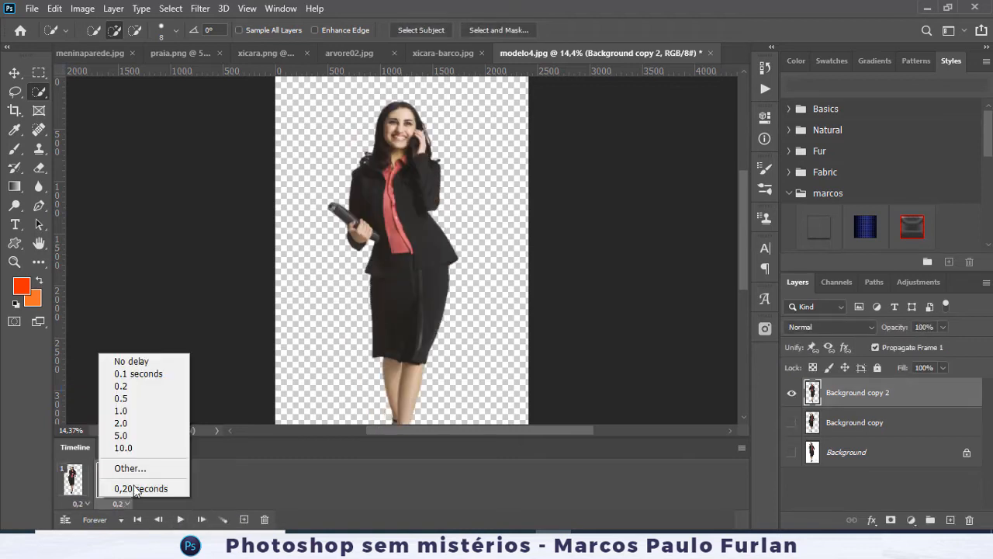
pyautogui.click(146, 466)
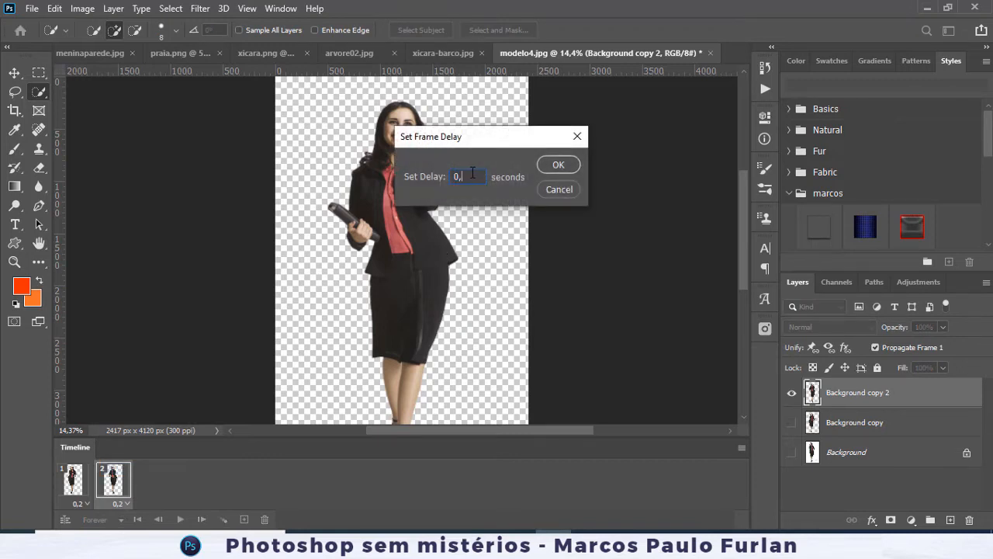
pyautogui.write('0,3')
pyautogui.click(559, 166)
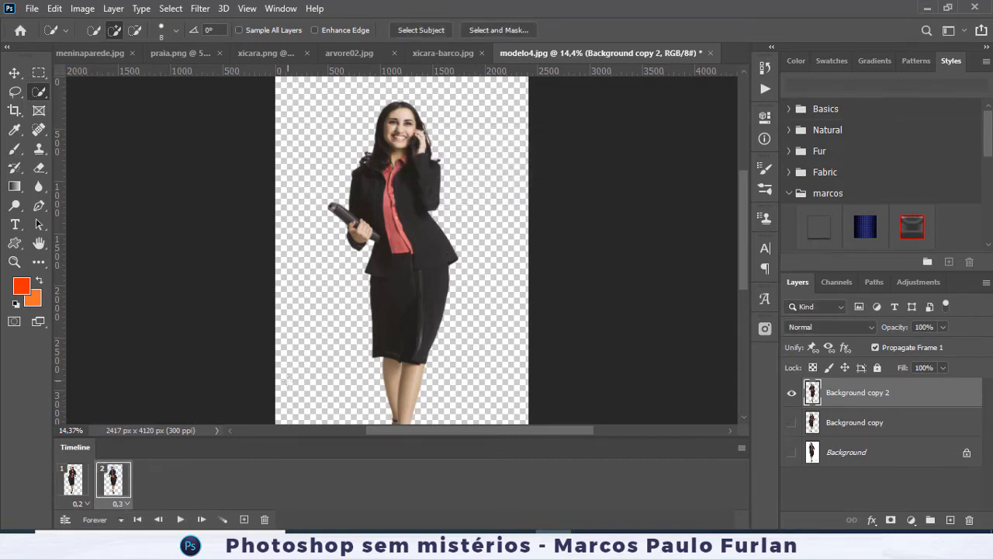
pyautogui.click(78, 503)
pyautogui.click(101, 467)
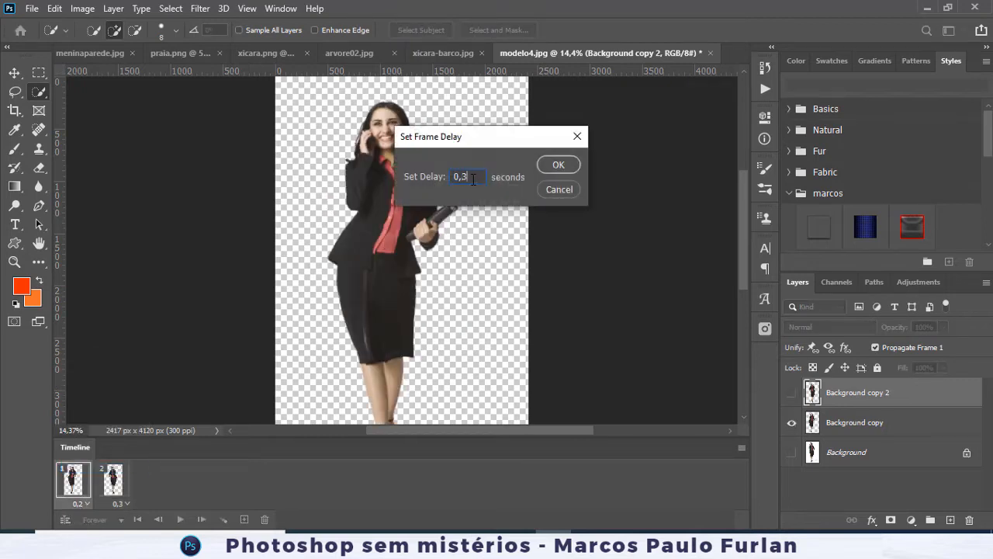
pyautogui.write('0,3')
pyautogui.click(554, 166)
pyautogui.click(182, 519)
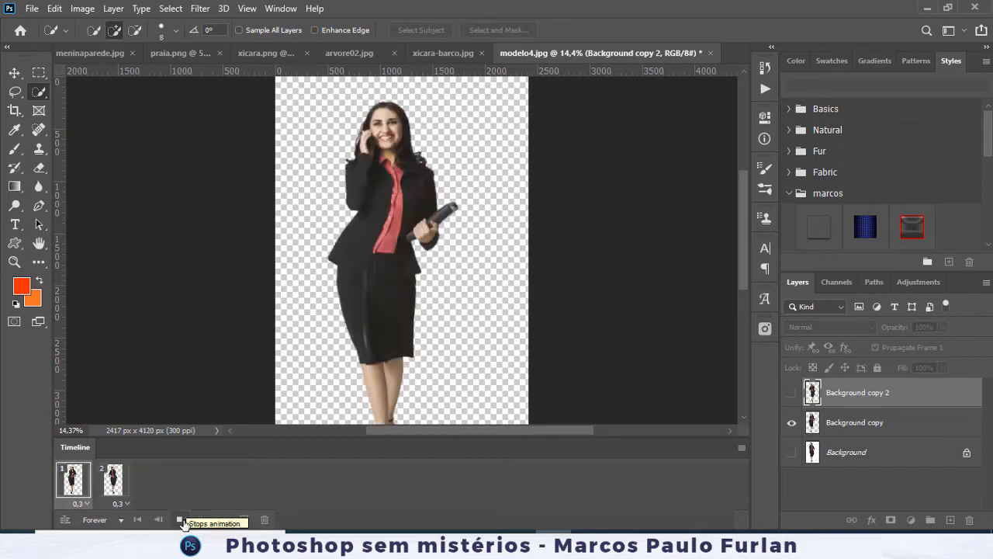
pyautogui.click(181, 520)
# - Close the Timeline and close modelo4.jpg without saving the changes
pyautogui.click(742, 450)
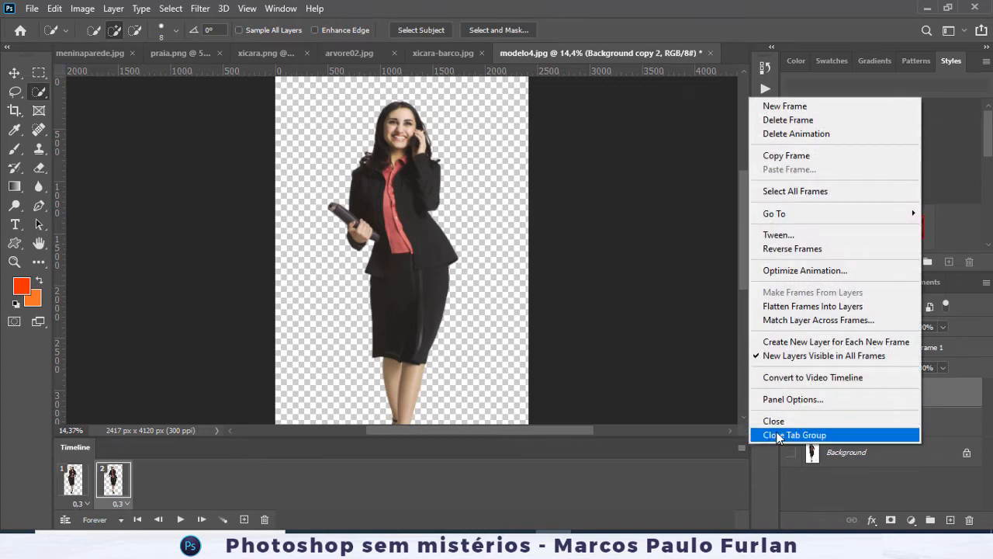
pyautogui.click(775, 435)
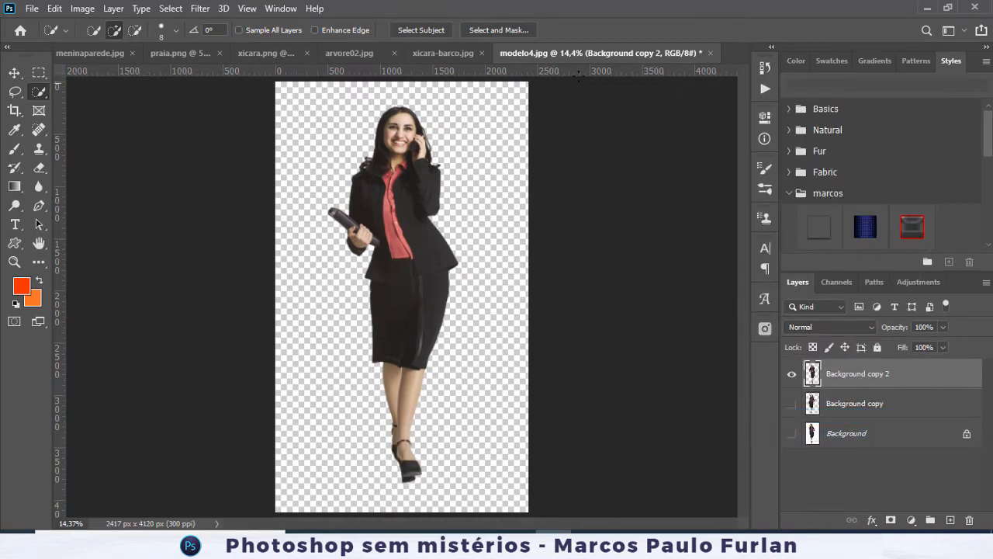
pyautogui.click(711, 53)
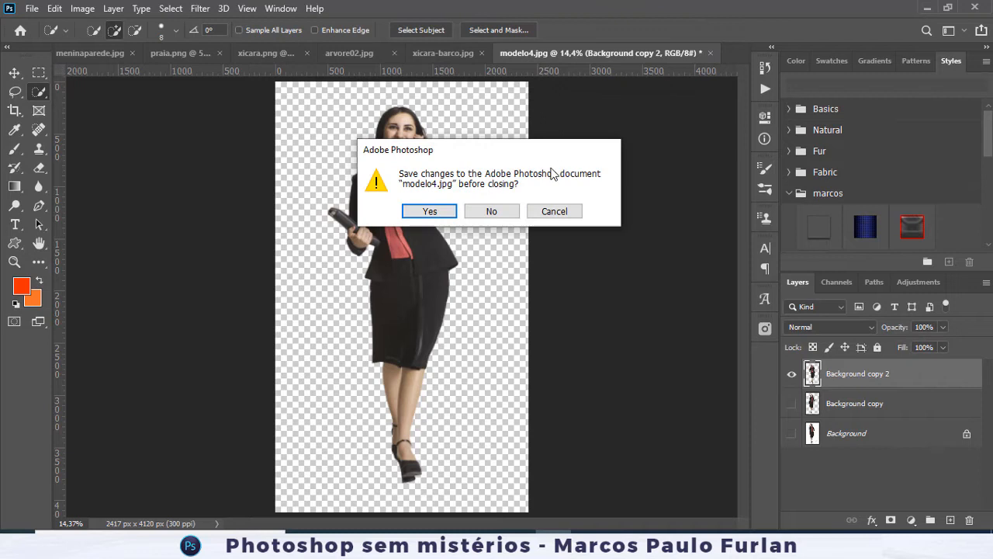
pyautogui.click(509, 208)
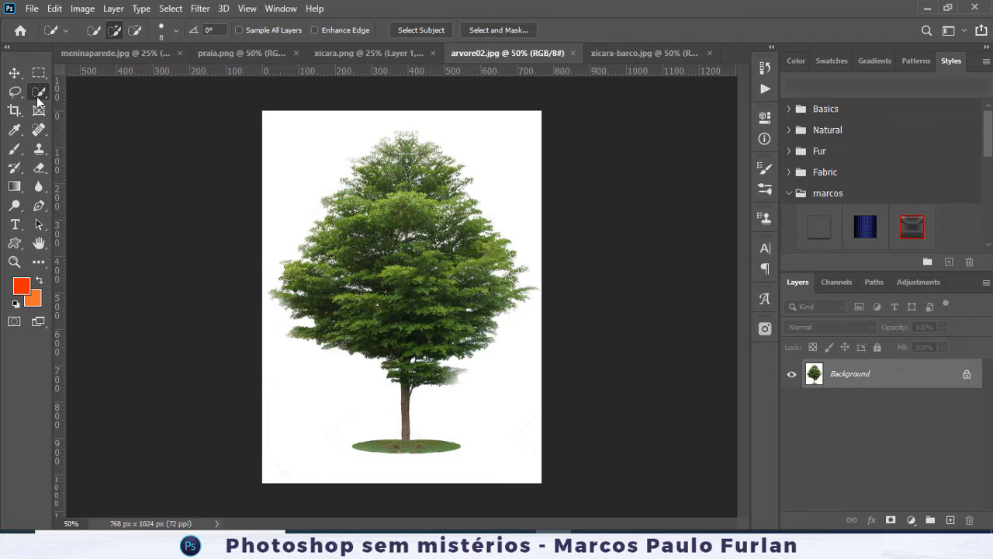
# - Select the white background around the tree with Color Range, sampling the white beside the crown
pyautogui.click(171, 8)
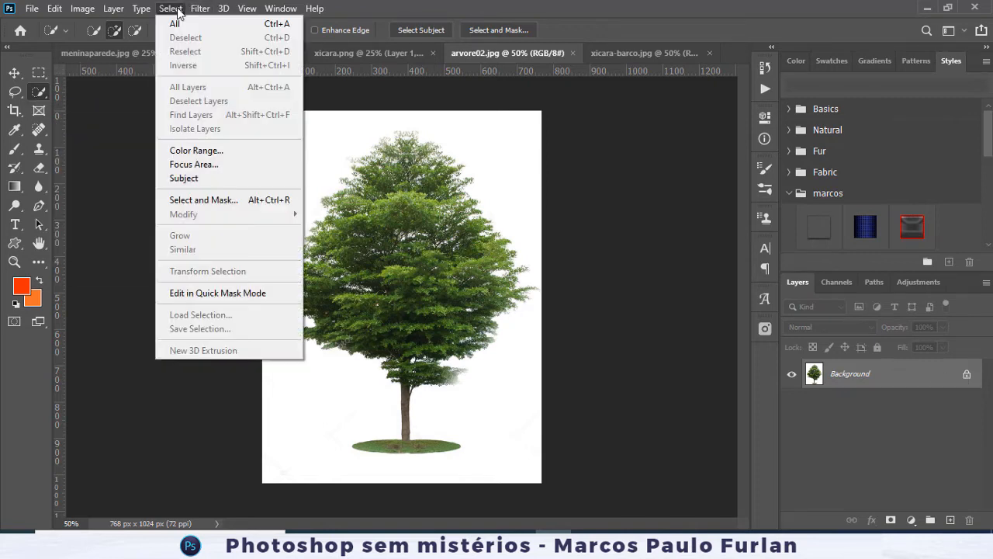
pyautogui.click(203, 148)
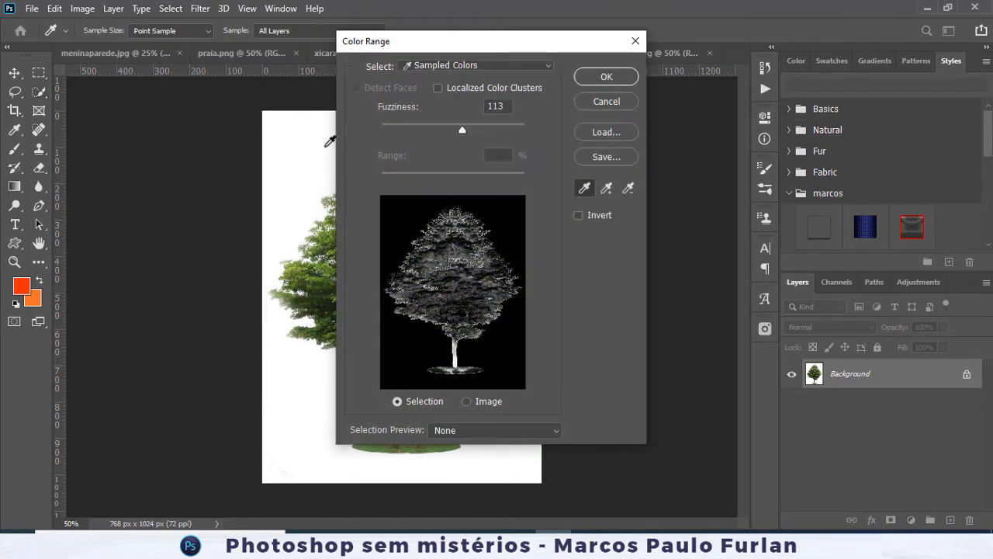
pyautogui.click(319, 145)
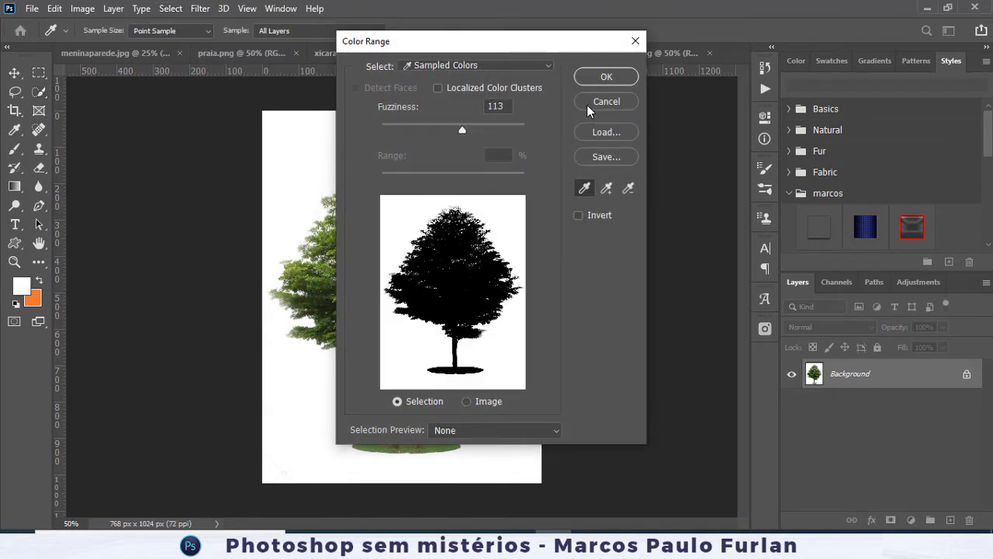
pyautogui.click(605, 75)
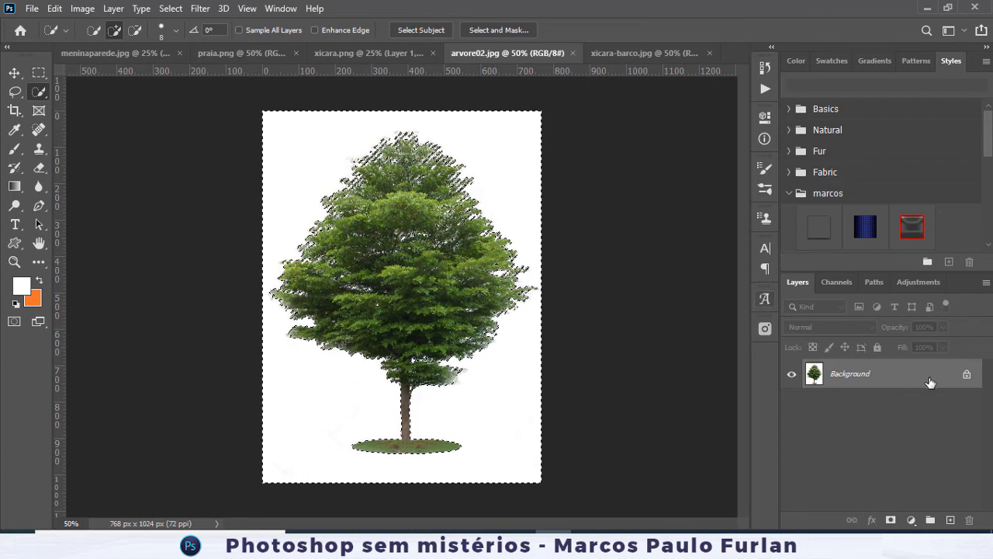
# - Unlock the Background layer, delete the selected white area around the tree, and deselect
pyautogui.click(968, 375)
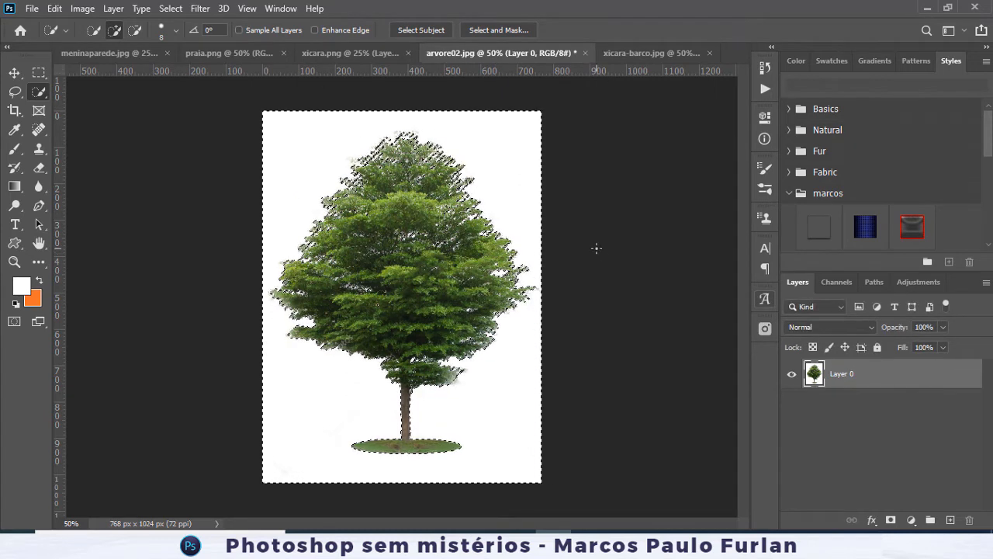
pyautogui.press('Delete')
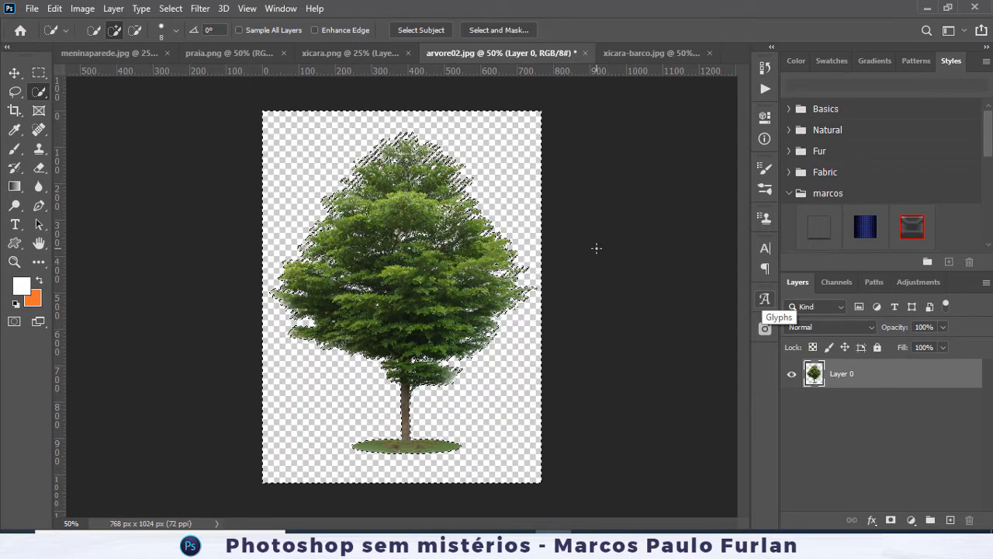
pyautogui.hotkey('ctrl', 'd')
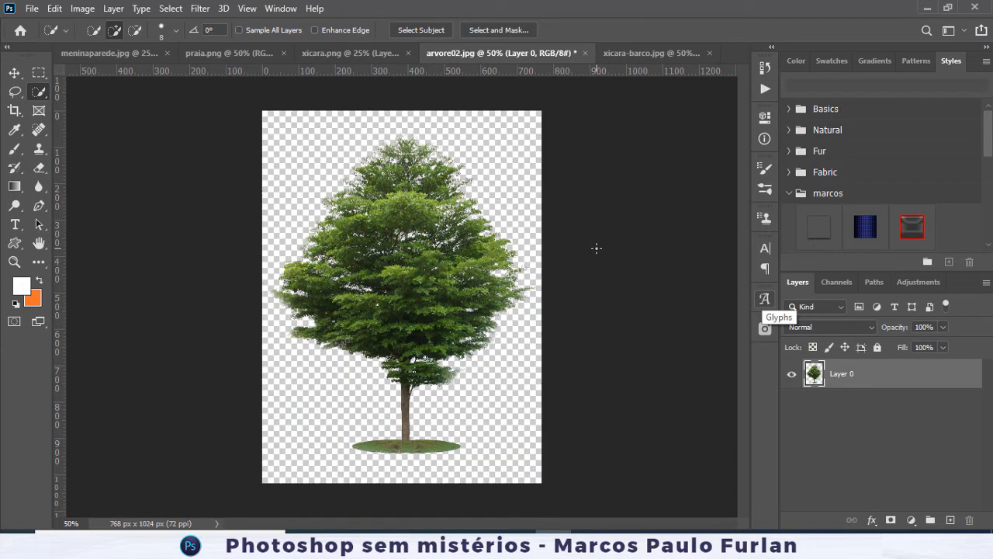
# - Start Puppet Warp on the tree, pin the trunk's base and top, and pull the crown's tip and both sides inward
pyautogui.click(54, 8)
pyautogui.click(168, 300)
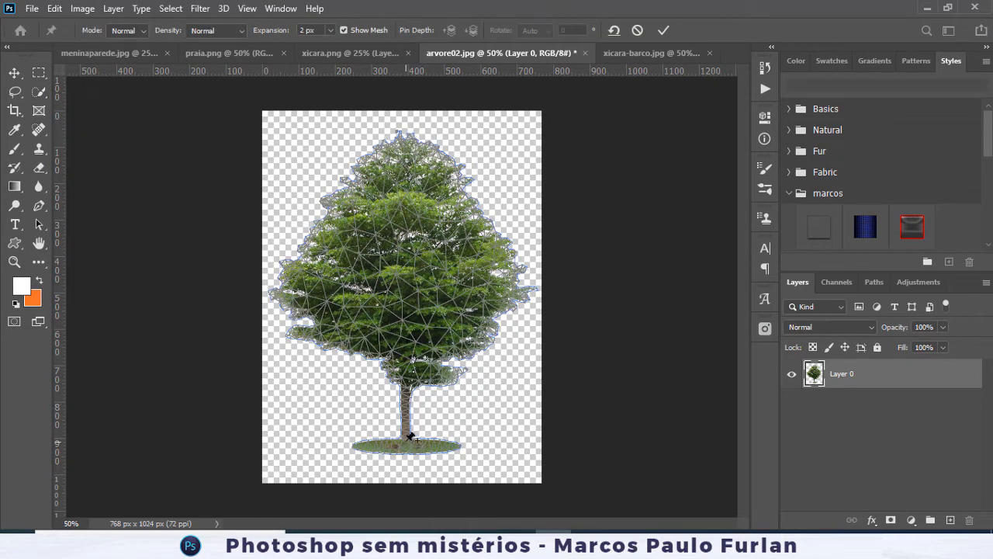
pyautogui.click(405, 441)
pyautogui.click(409, 386)
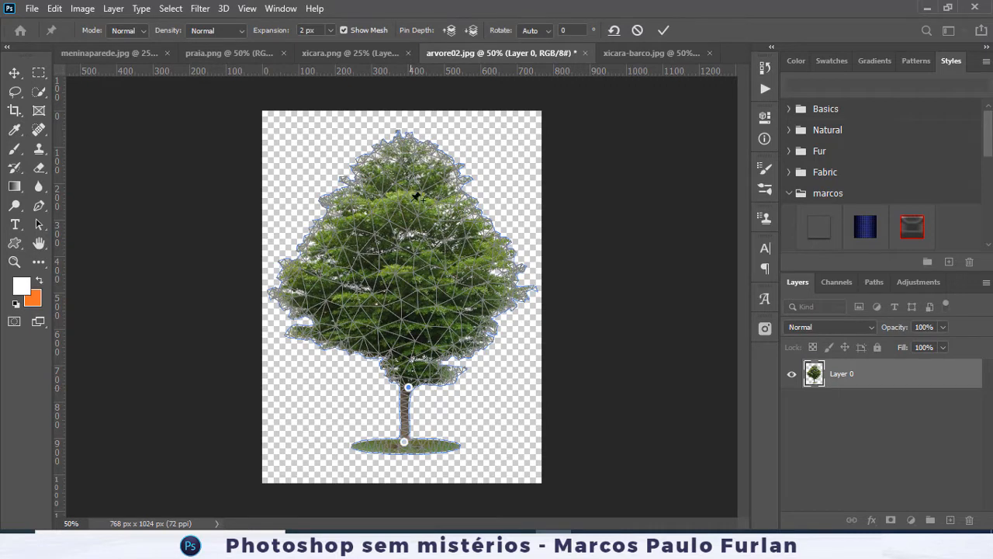
pyautogui.moveTo(408, 159); pyautogui.dragTo(383, 177)
pyautogui.moveTo(298, 290); pyautogui.dragTo(345, 278)
pyautogui.moveTo(518, 275); pyautogui.dragTo(408, 320)
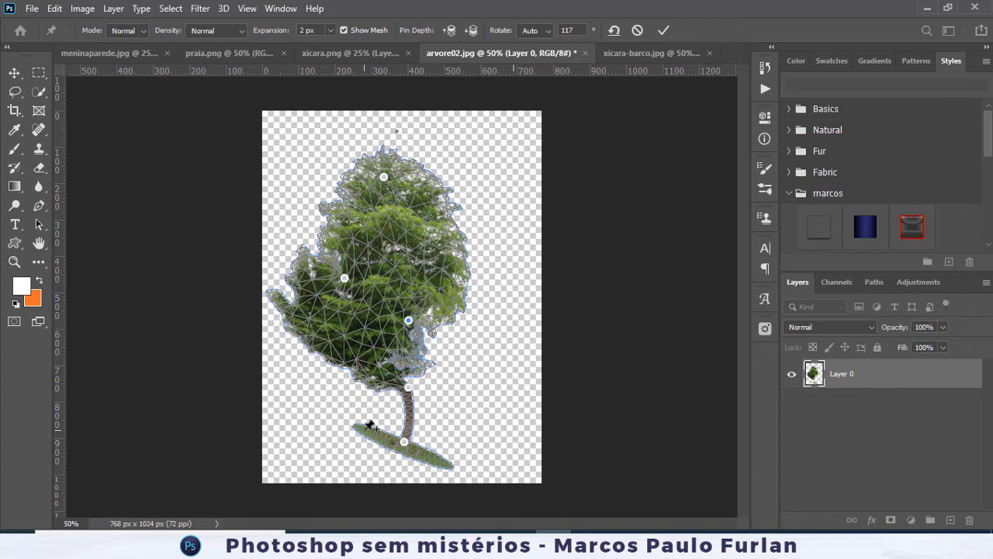
# - Level the grass base with an extra pin, spread the crown's sides outward, lean its tip to the right, and apply the warp
pyautogui.moveTo(366, 427); pyautogui.dragTo(360, 442)
pyautogui.moveTo(358, 448); pyautogui.dragTo(358, 448)
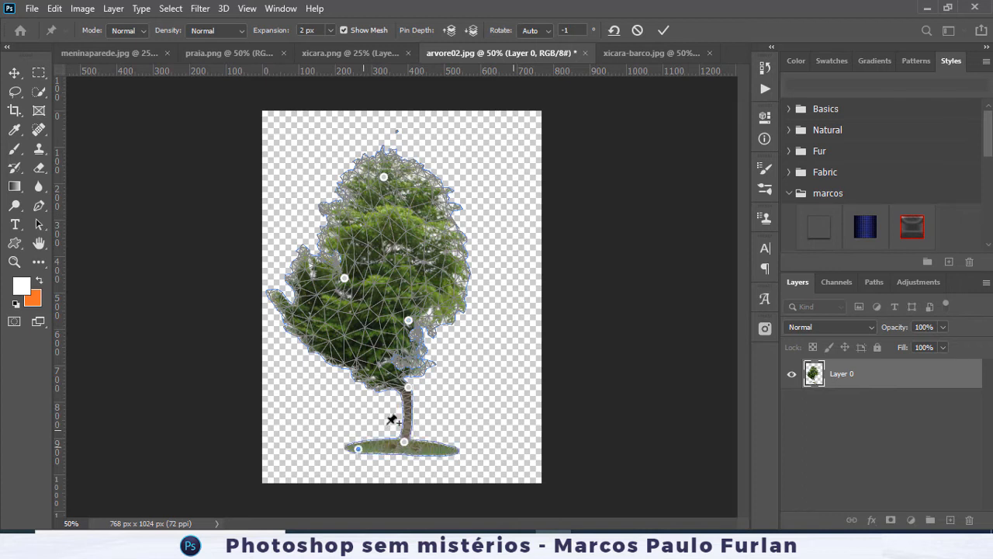
pyautogui.moveTo(410, 324); pyautogui.dragTo(489, 308)
pyautogui.moveTo(345, 278); pyautogui.dragTo(310, 280)
pyautogui.moveTo(383, 177); pyautogui.dragTo(464, 179)
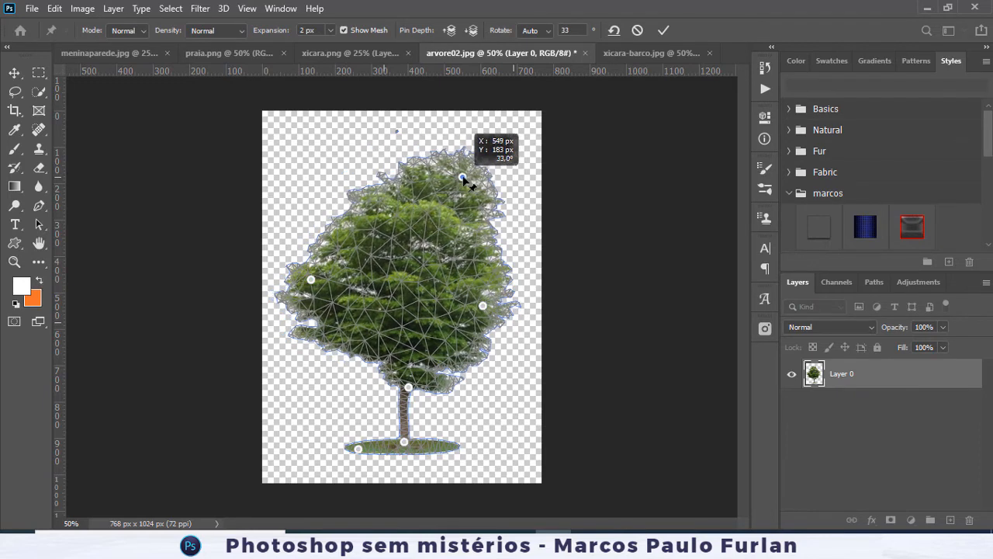
pyautogui.click(665, 30)
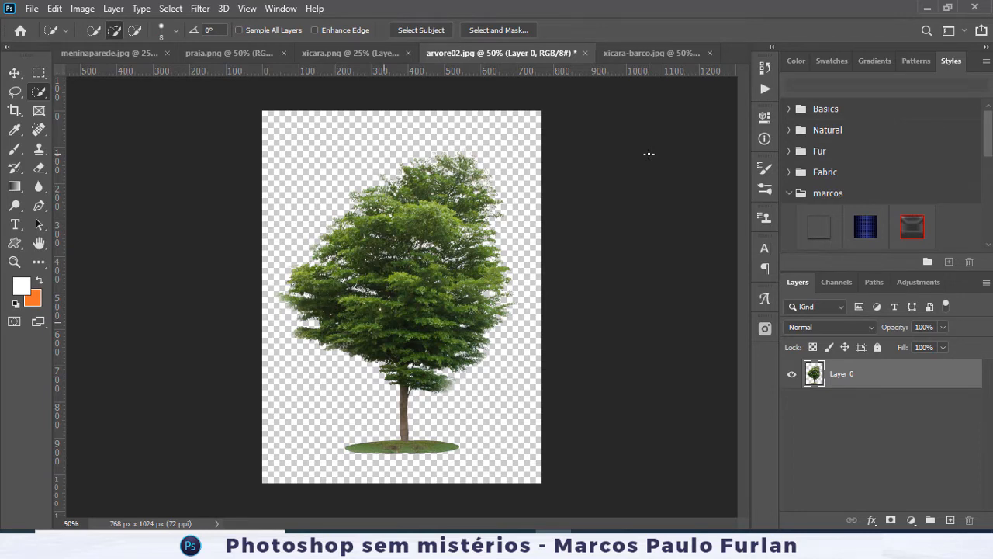
# - Close arvore02.jpg without saving the changes and bring up praia.png
pyautogui.click(586, 54)
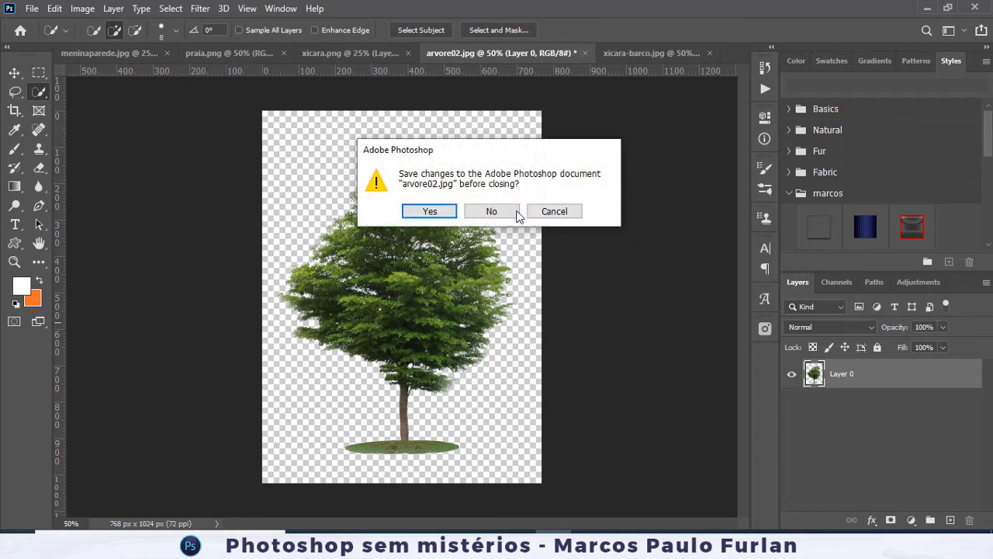
pyautogui.click(493, 211)
pyautogui.click(573, 54)
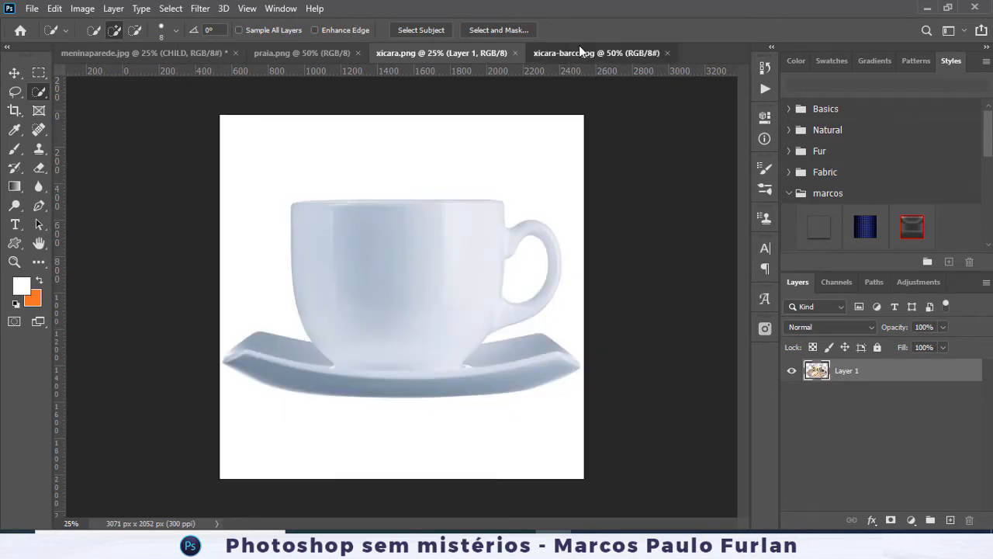
pyautogui.click(294, 56)
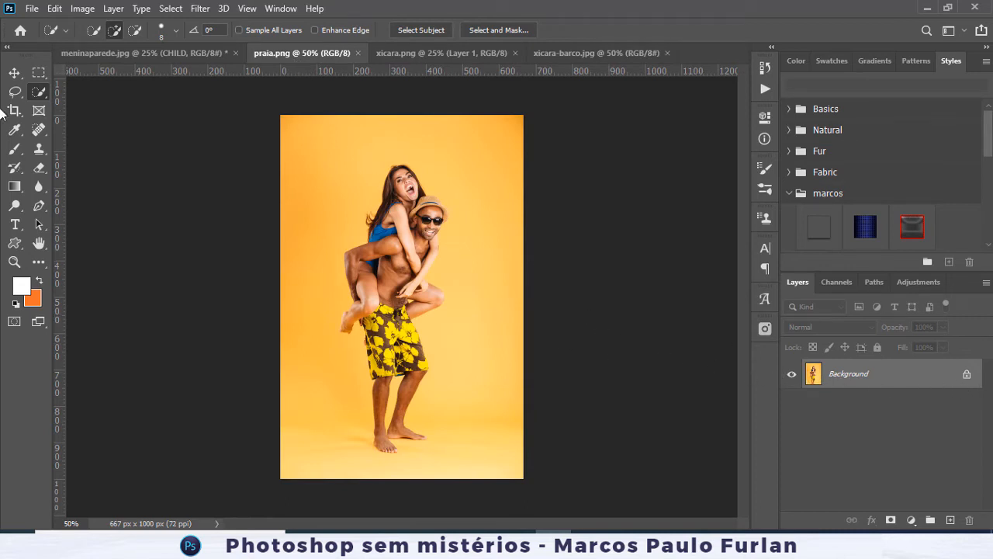
# - Select the orange background around the couple with Quick Selection and subtract the man's legs from the selection
pyautogui.click(41, 97)
pyautogui.moveTo(355, 146)
pyautogui.mouseDown()
pyautogui.moveTo(284, 267)
pyautogui.moveTo(312, 425)
pyautogui.moveTo(469, 145)
pyautogui.moveTo(495, 190)
pyautogui.moveTo(503, 246)
pyautogui.moveTo(477, 414)
pyautogui.mouseUp()
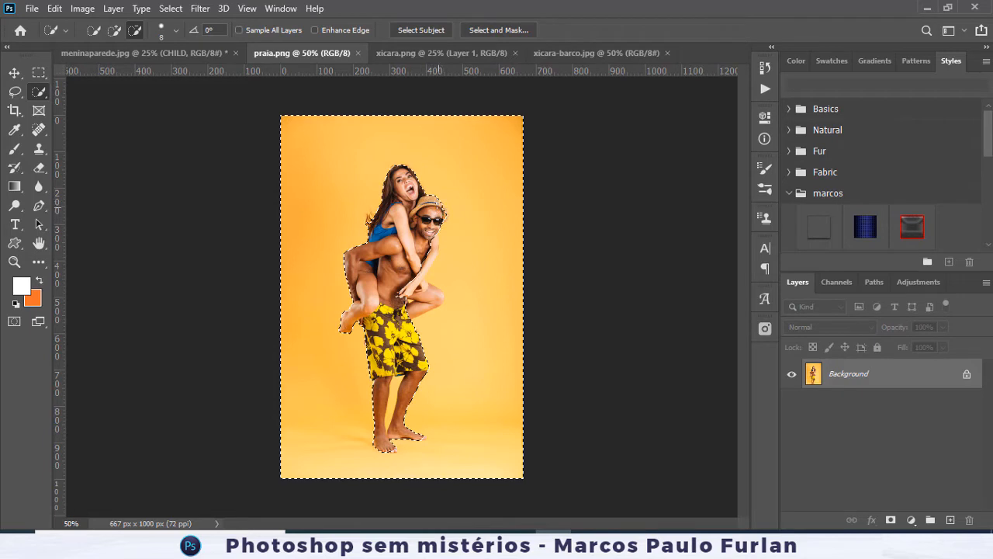
pyautogui.press('alt')
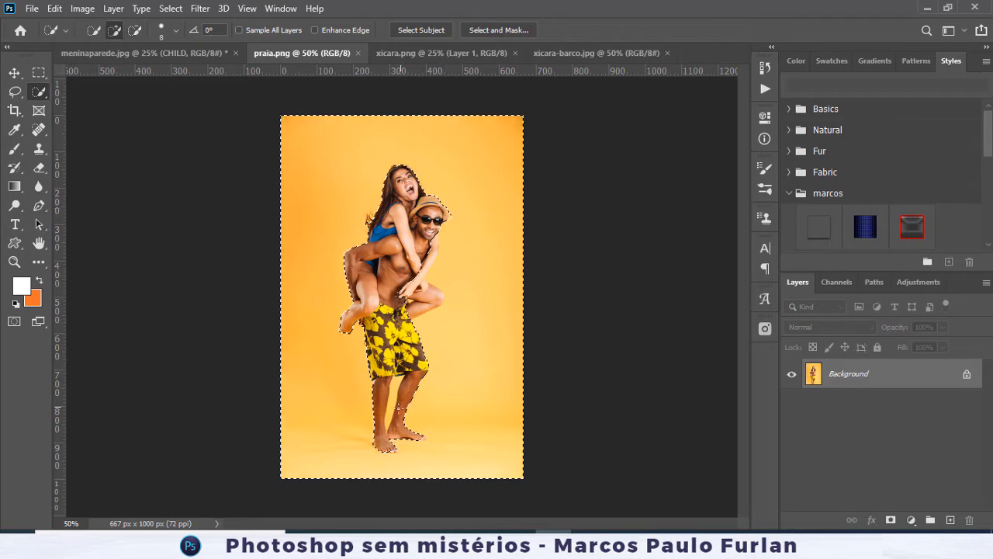
pyautogui.press('alt')
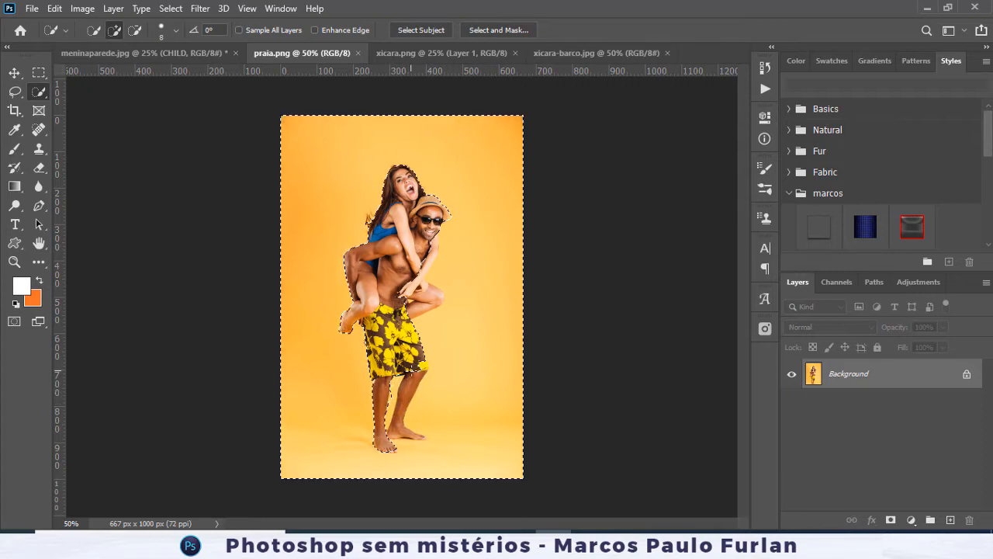
pyautogui.press('alt')
pyautogui.moveTo(411, 381); pyautogui.dragTo(407, 397)
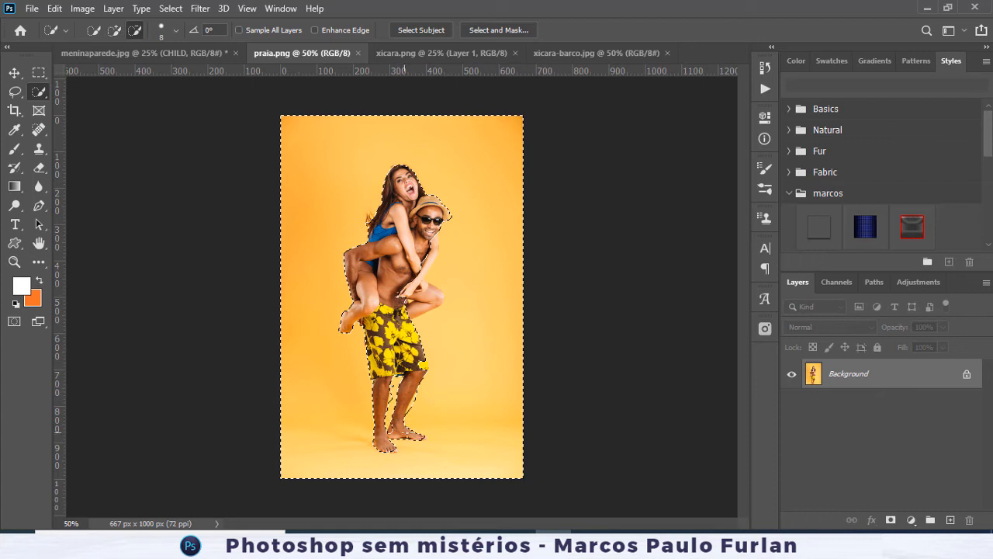
# - Try outputting the background selection from Select and Mask with Decontaminate Colors as a masked layer, and revert praia.png
pyautogui.click(501, 31)
pyautogui.click(900, 509)
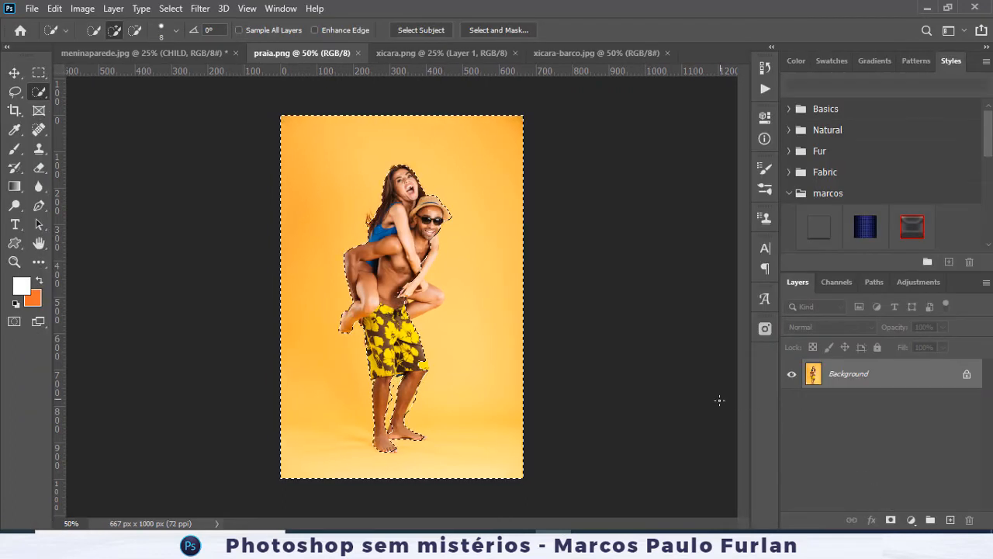
pyautogui.click(501, 31)
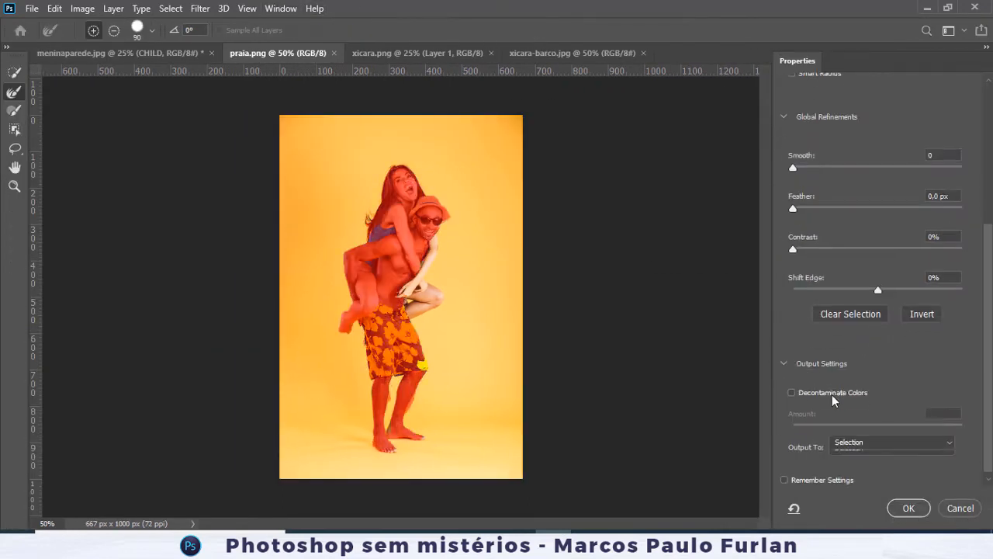
pyautogui.click(831, 389)
pyautogui.click(908, 507)
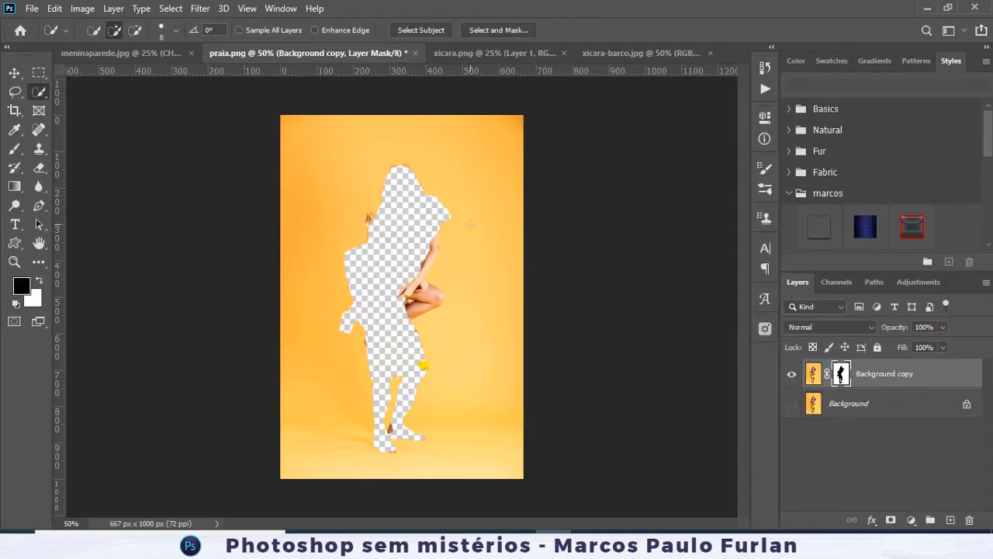
pyautogui.click(31, 8)
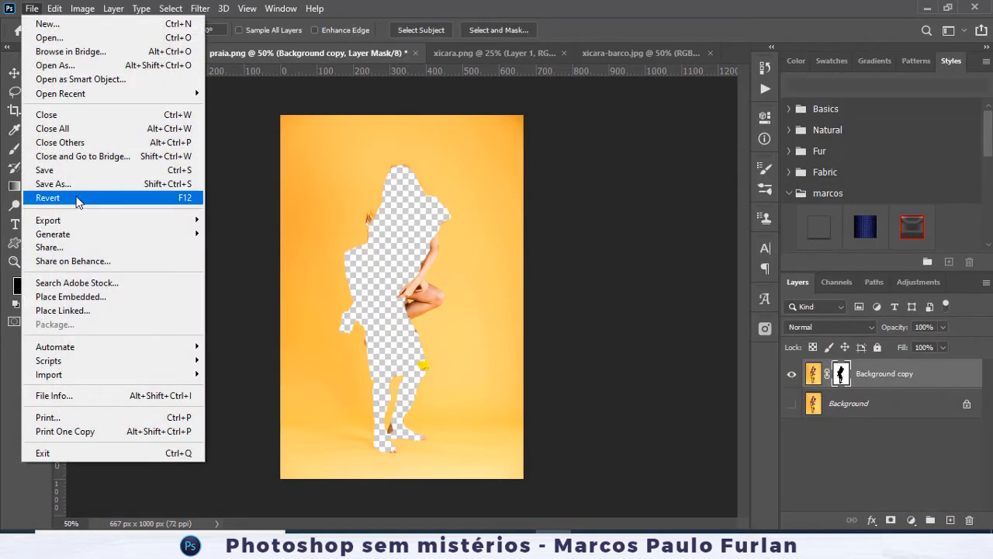
pyautogui.click(31, 197)
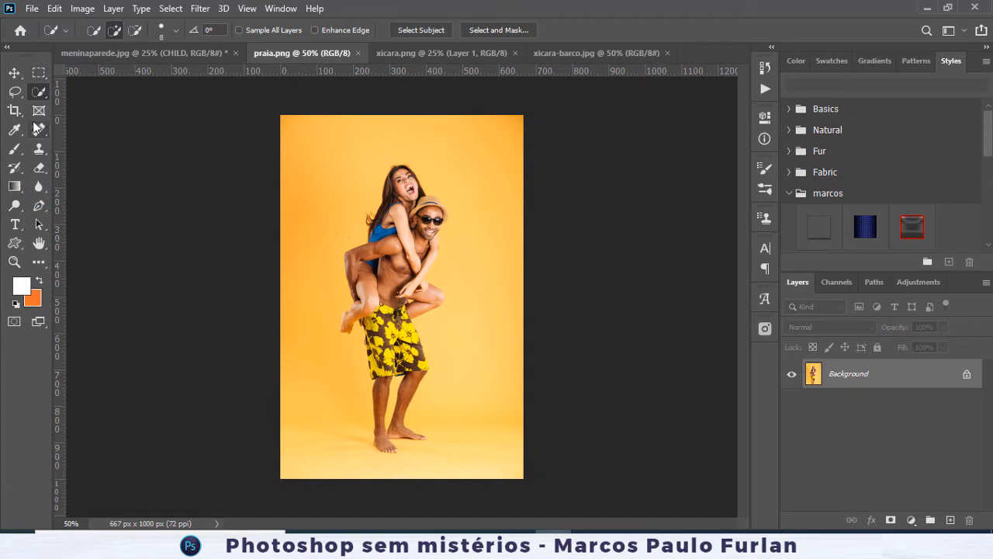
# - Select the couple with the Object Selection tool by framing both people in a rectangle
pyautogui.rightClick(39, 92)
pyautogui.click(93, 93)
pyautogui.moveTo(325, 140); pyautogui.dragTo(473, 421)
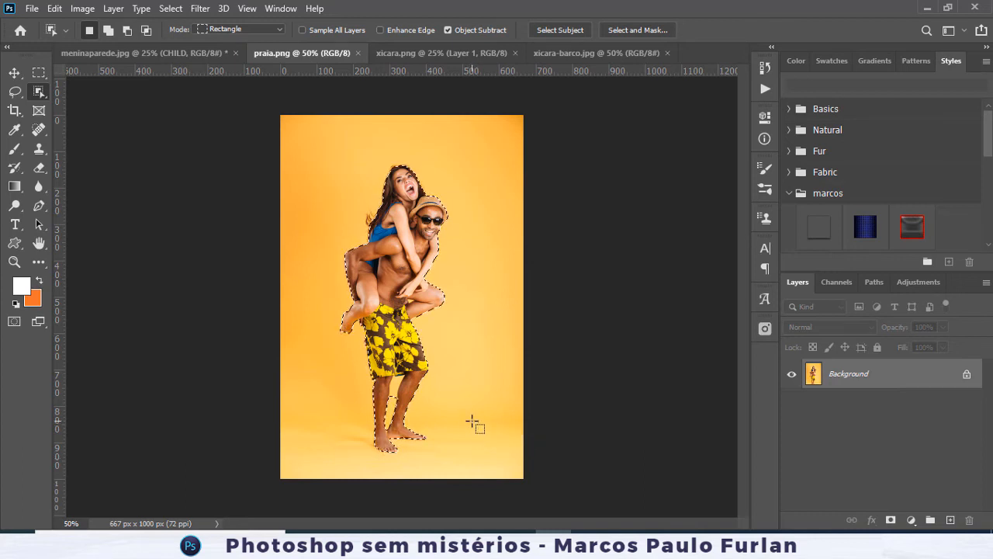
# - Switch to the Quick Selection tool to refine the couple's selection around the man's shorts at 200% zoom
pyautogui.hotkey('ctrl', '+')
pyautogui.hotkey('ctrl', '+')
pyautogui.hotkey('ctrl', '+')
pyautogui.moveTo(472, 421)
pyautogui.mouseDown()
pyautogui.moveTo(379, 252)
pyautogui.moveTo(379, 233)
pyautogui.mouseUp()
pyautogui.rightClick(41, 93)
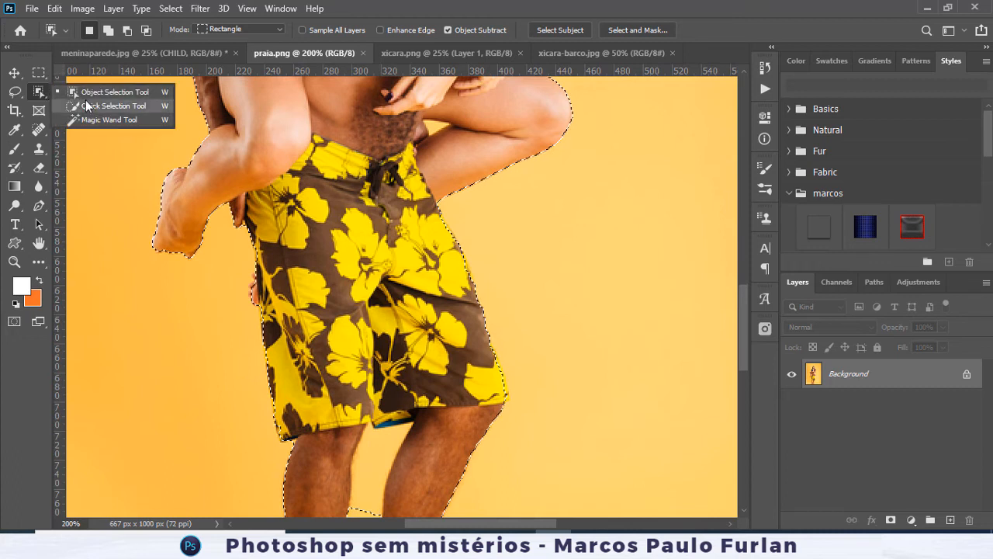
# - Subtract the background gaps between the legs and between the arm and waist from the couple's selection with the Quick Selection tool
pyautogui.click(87, 105)
pyautogui.scroll(-5, 431, 299)
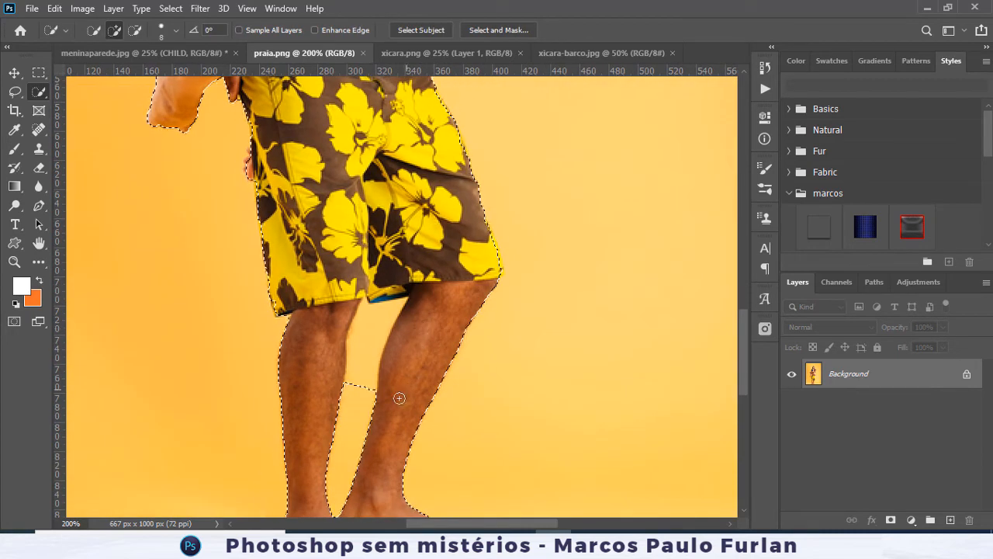
pyautogui.keyDown('alt'); pyautogui.click(362, 359); pyautogui.keyUp('alt')
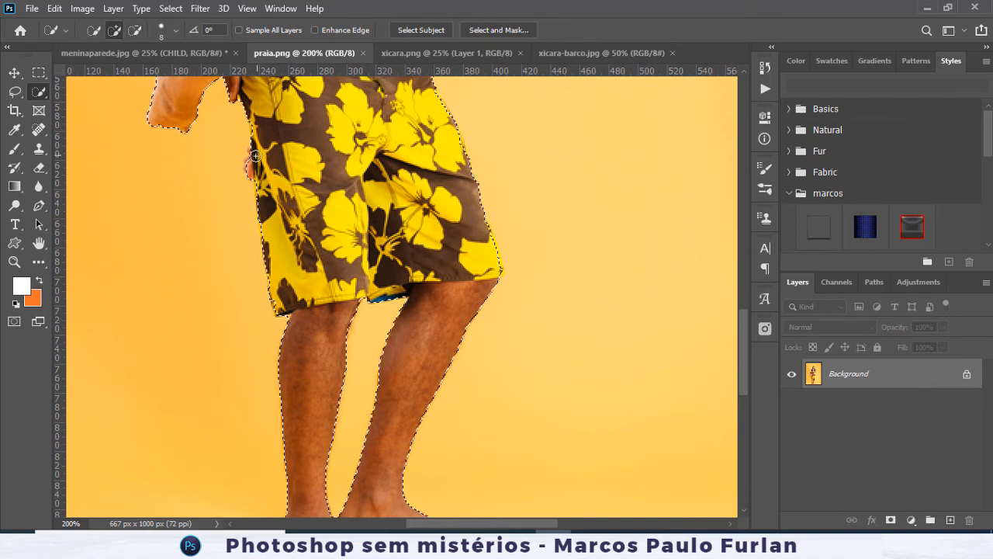
pyautogui.moveTo(314, 116); pyautogui.dragTo(446, 345)
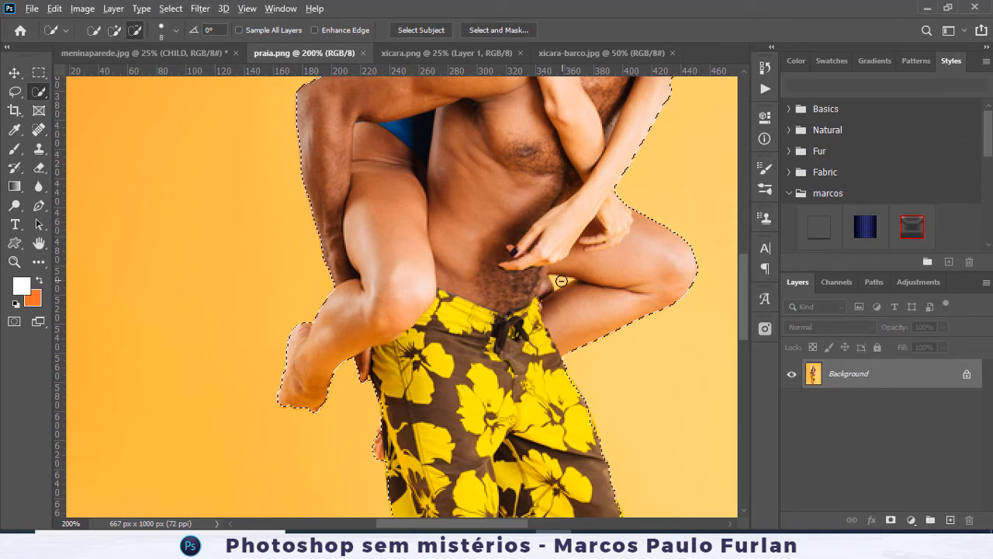
pyautogui.moveTo(561, 280); pyautogui.dragTo(389, 528)
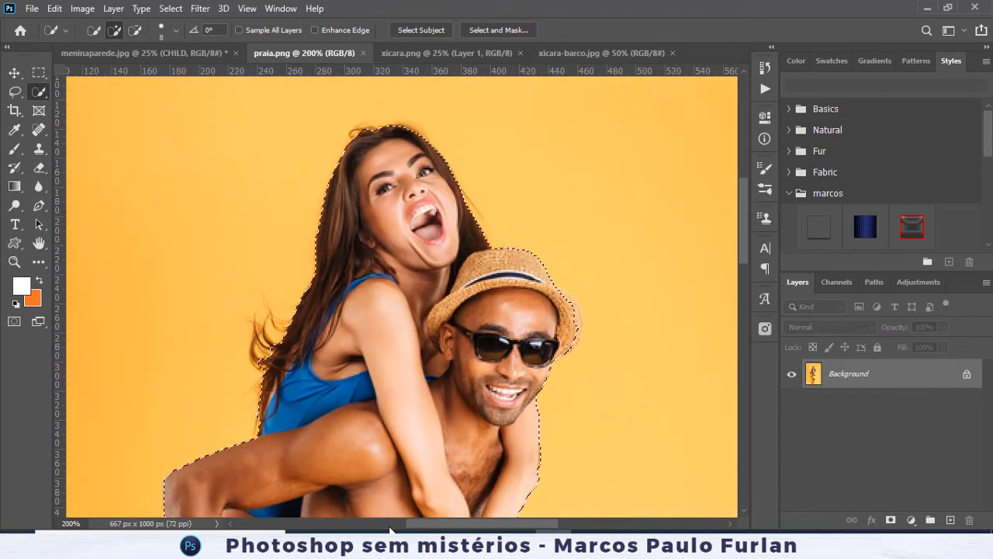
# - Refine the selection edges around the woman's hair, the man's hat and the toes in Select and Mask
pyautogui.click(488, 29)
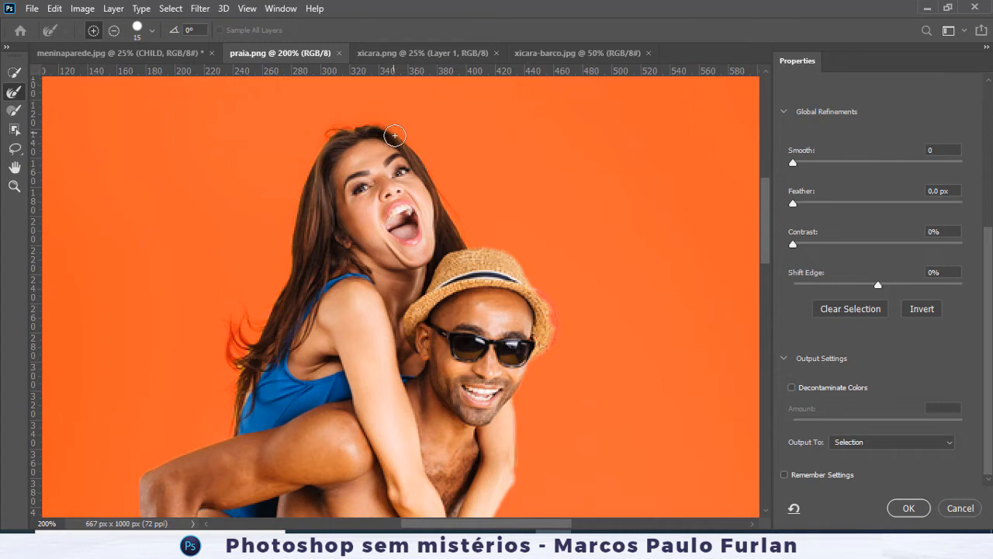
pyautogui.moveTo(248, 334)
pyautogui.mouseDown()
pyautogui.moveTo(222, 351)
pyautogui.moveTo(259, 318)
pyautogui.mouseUp()
pyautogui.moveTo(531, 313)
pyautogui.mouseDown()
pyautogui.moveTo(533, 304)
pyautogui.moveTo(548, 312)
pyautogui.moveTo(561, 333)
pyautogui.mouseUp()
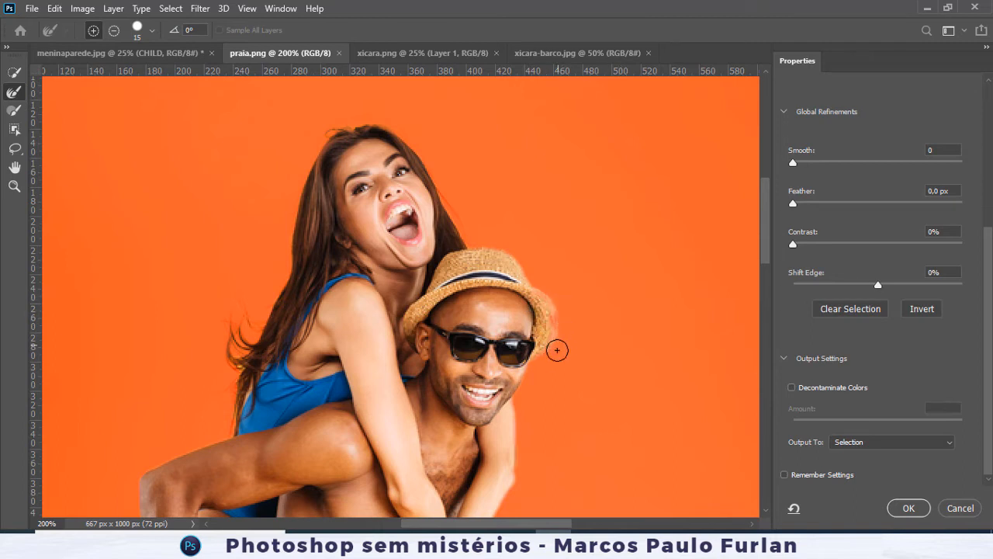
pyautogui.moveTo(284, 370)
pyautogui.mouseDown()
pyautogui.moveTo(449, 358)
pyautogui.moveTo(388, 86)
pyautogui.mouseUp()
pyautogui.moveTo(374, 293); pyautogui.dragTo(363, 96)
pyautogui.moveTo(365, 351)
pyautogui.mouseDown()
pyautogui.moveTo(356, 328)
pyautogui.moveTo(369, 313)
pyautogui.mouseUp()
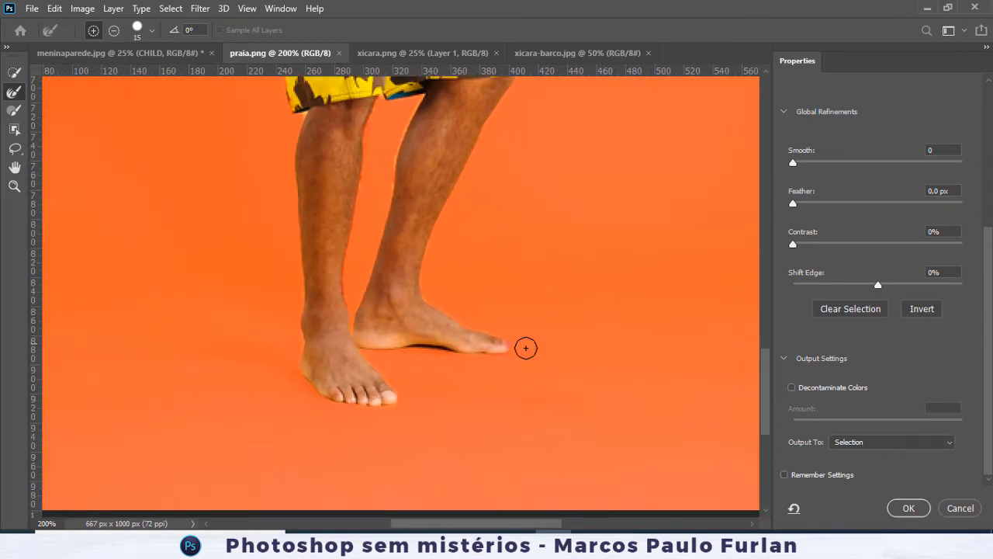
pyautogui.moveTo(498, 345); pyautogui.dragTo(512, 346)
# - Output the refined selection to a New Layer with Layer Mask, with Decontaminate Colors enabled at 100%
pyautogui.click(879, 445)
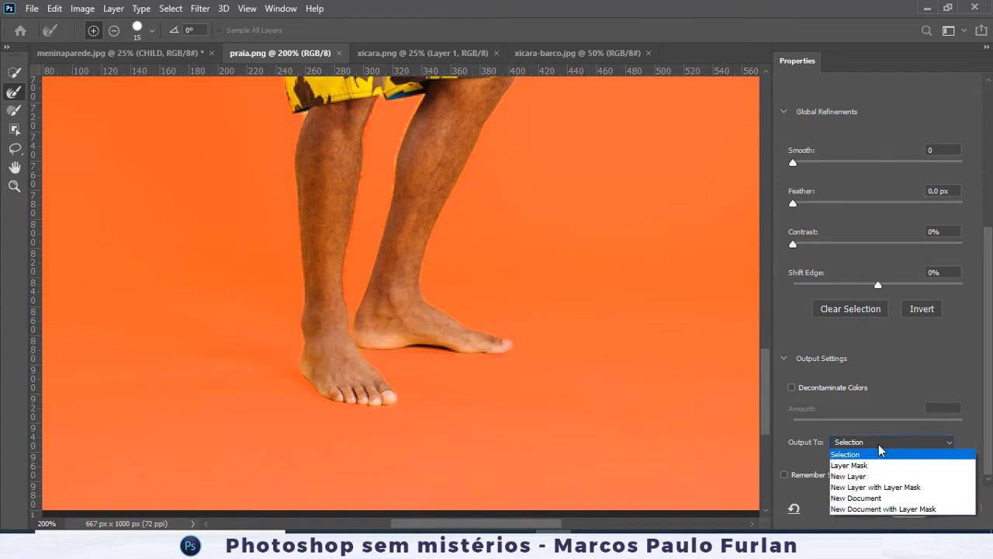
pyautogui.click(852, 390)
pyautogui.click(853, 391)
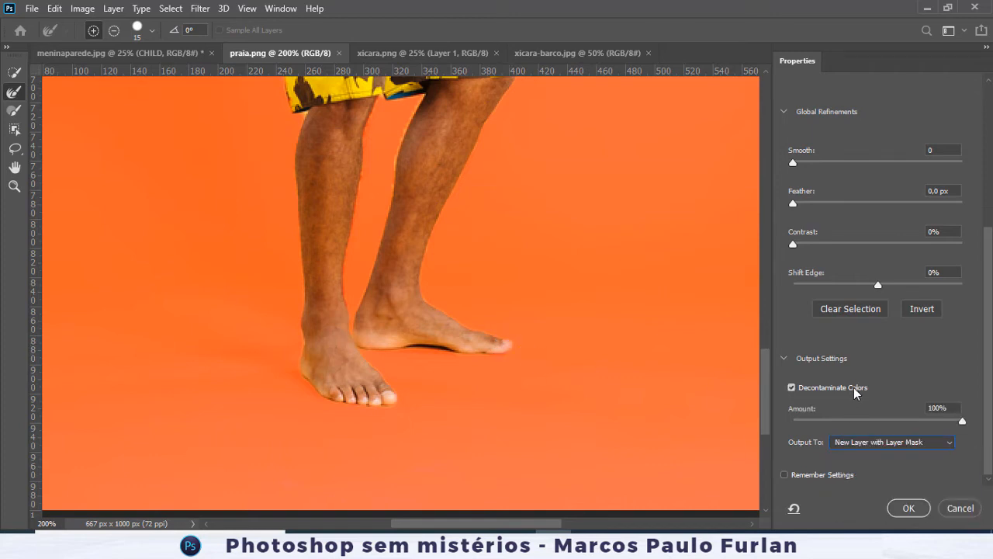
pyautogui.click(909, 509)
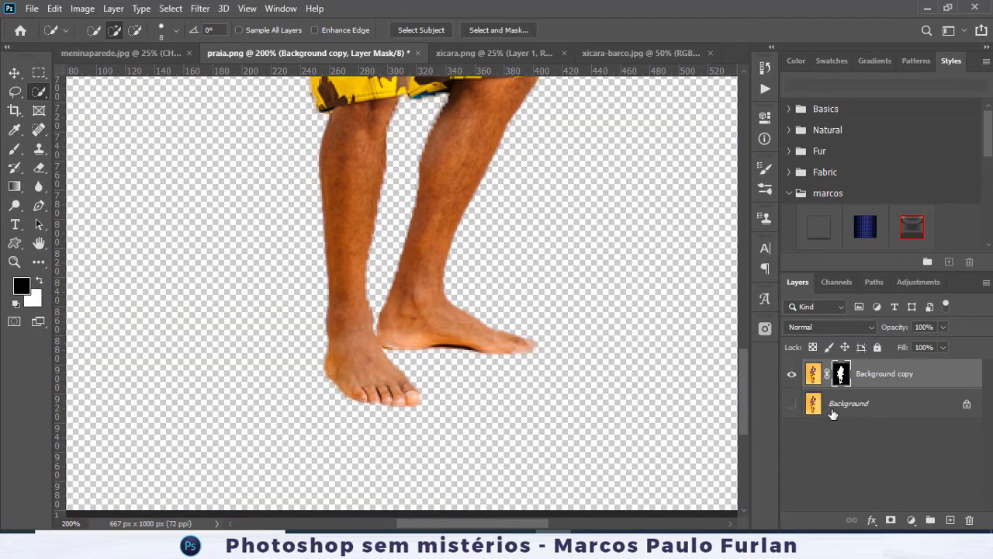
# - Apply the layer mask permanently to the Background copy layer
pyautogui.hotkey('ctrl', '0')
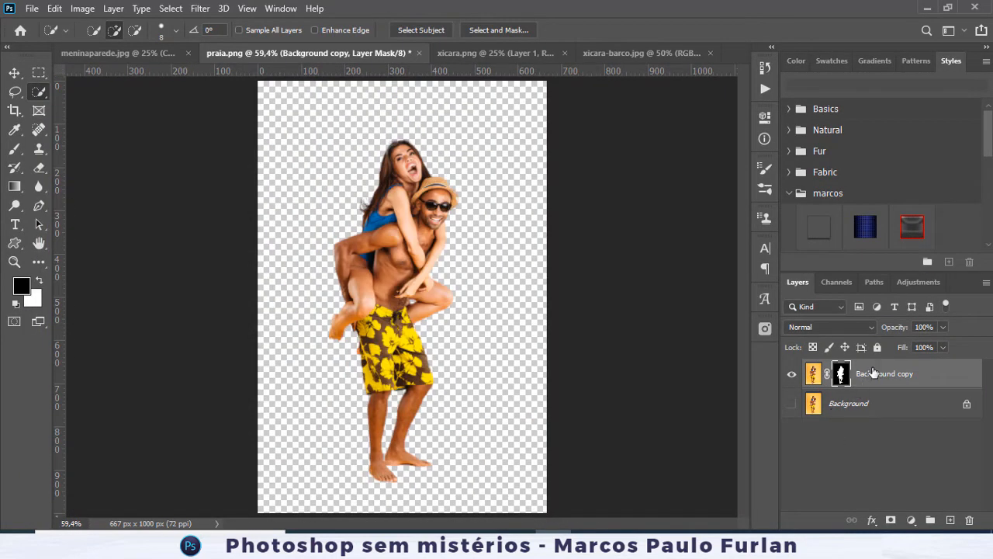
pyautogui.rightClick(841, 376)
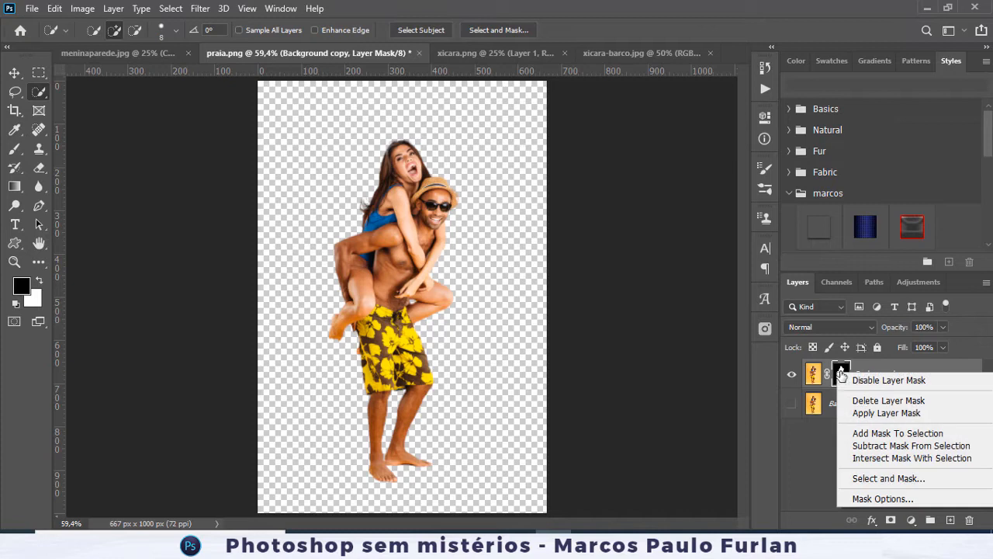
pyautogui.click(862, 413)
# - Puppet Warp the couple with pins at the waist, chest and shorts hem, shifting the upper bodies so they lean back
pyautogui.click(54, 8)
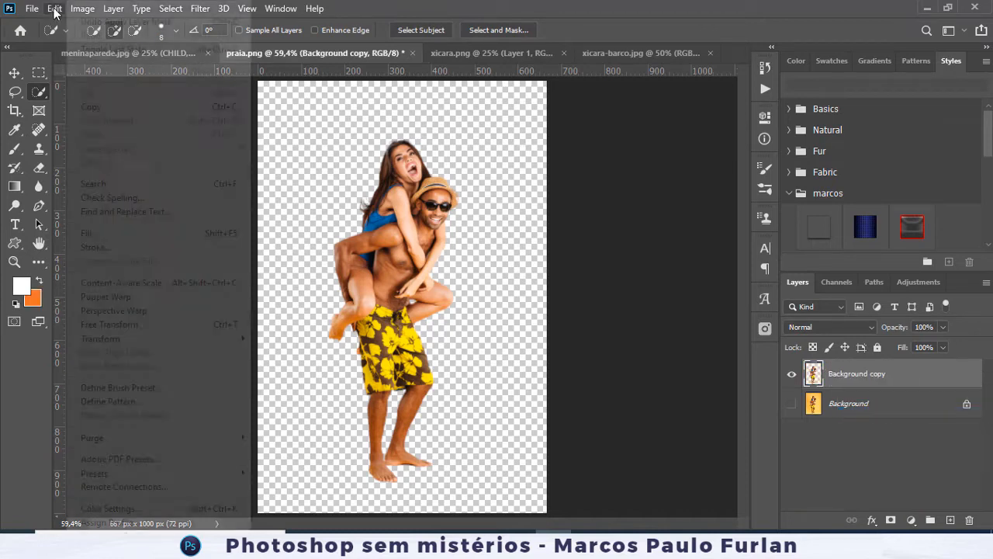
pyautogui.click(128, 296)
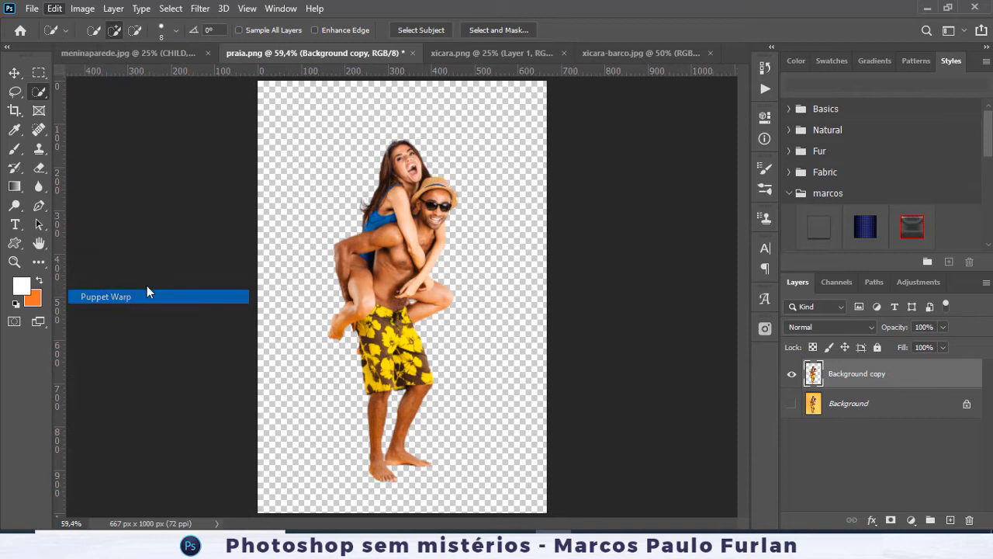
pyautogui.click(393, 305)
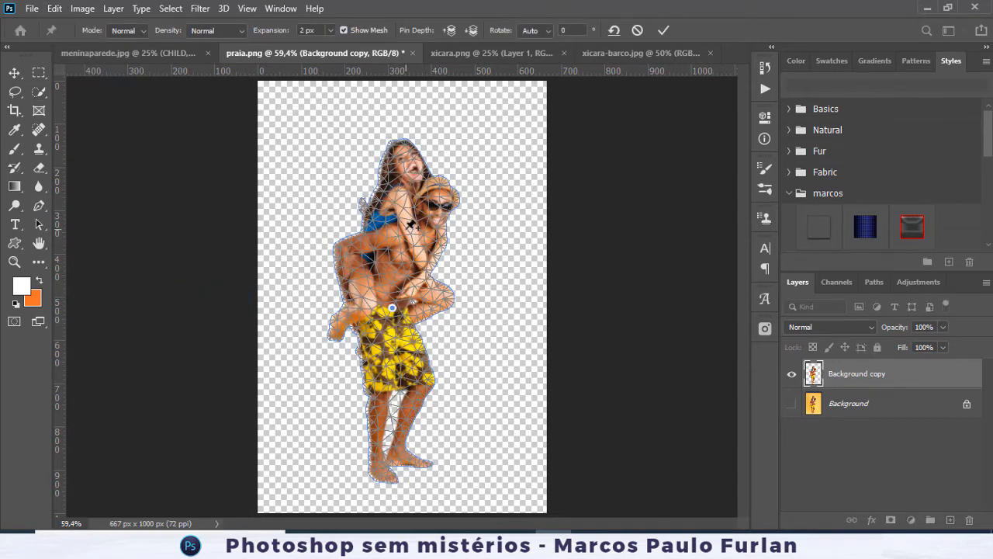
pyautogui.moveTo(410, 231)
pyautogui.mouseDown()
pyautogui.moveTo(419, 223)
pyautogui.moveTo(413, 234)
pyautogui.moveTo(423, 237)
pyautogui.moveTo(394, 223)
pyautogui.mouseUp()
pyautogui.click(393, 381)
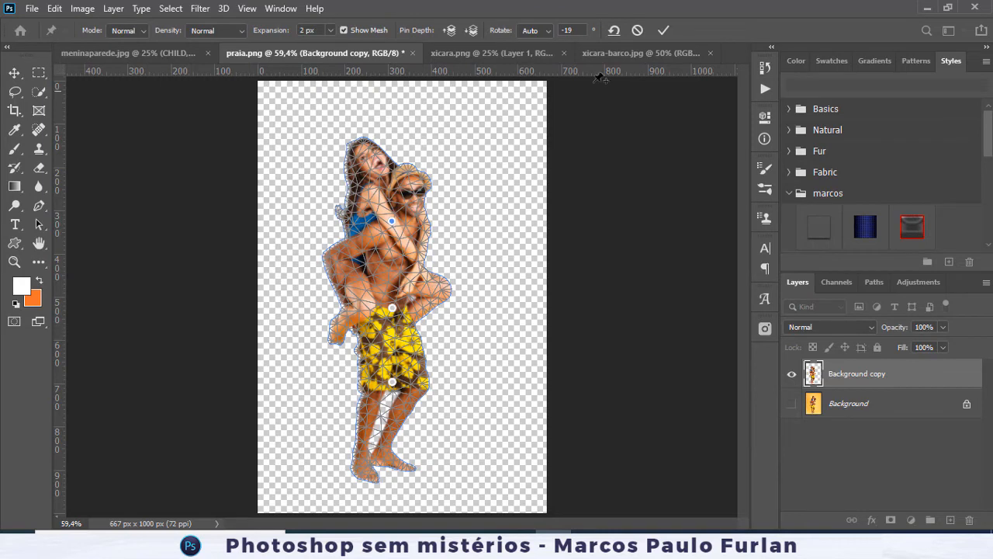
pyautogui.click(664, 30)
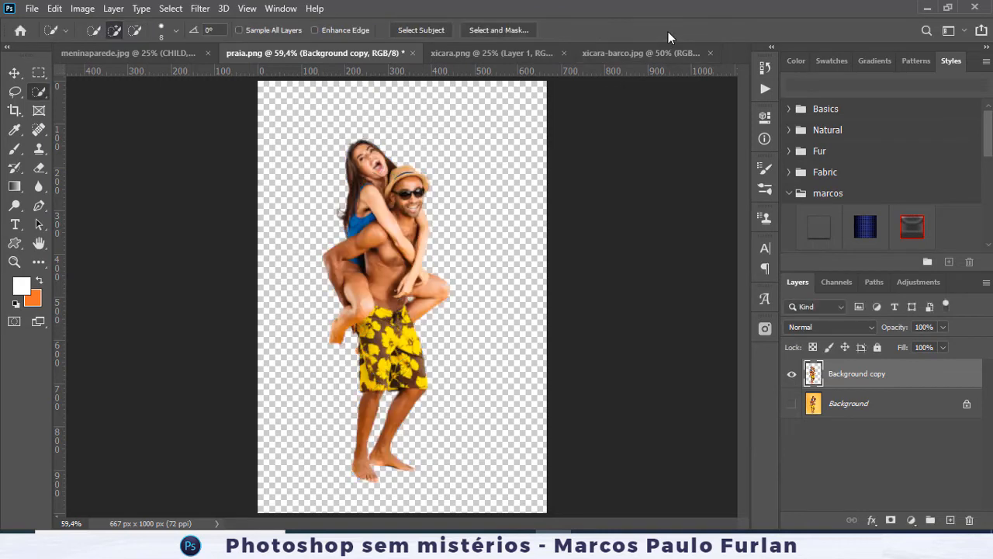
# - Hide the warped cutout layer, show only the original Background layer and duplicate it
pyautogui.click(793, 404)
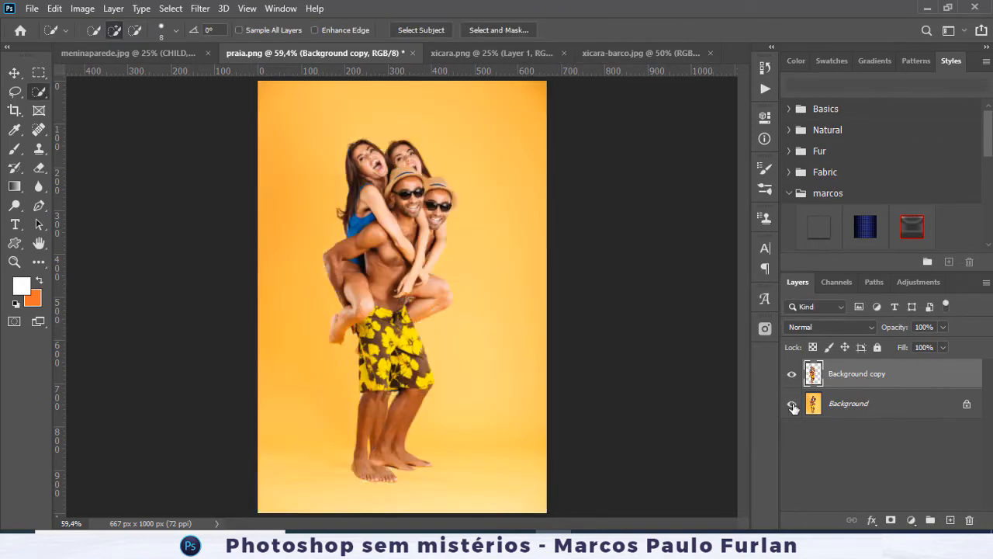
pyautogui.click(792, 404)
pyautogui.click(793, 404)
pyautogui.click(792, 404)
pyautogui.click(792, 374)
pyautogui.click(845, 403)
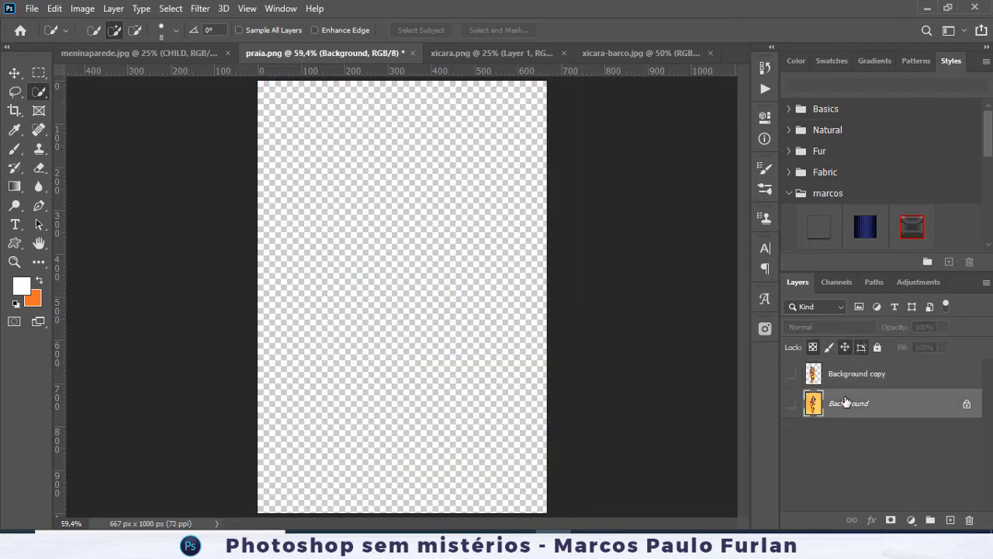
pyautogui.click(793, 404)
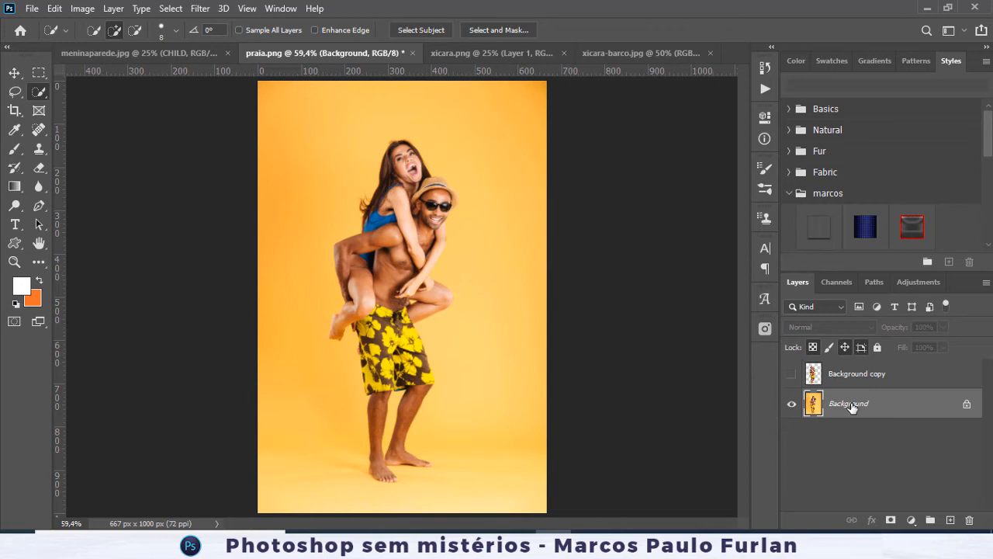
pyautogui.hotkey('ctrl', 'j')
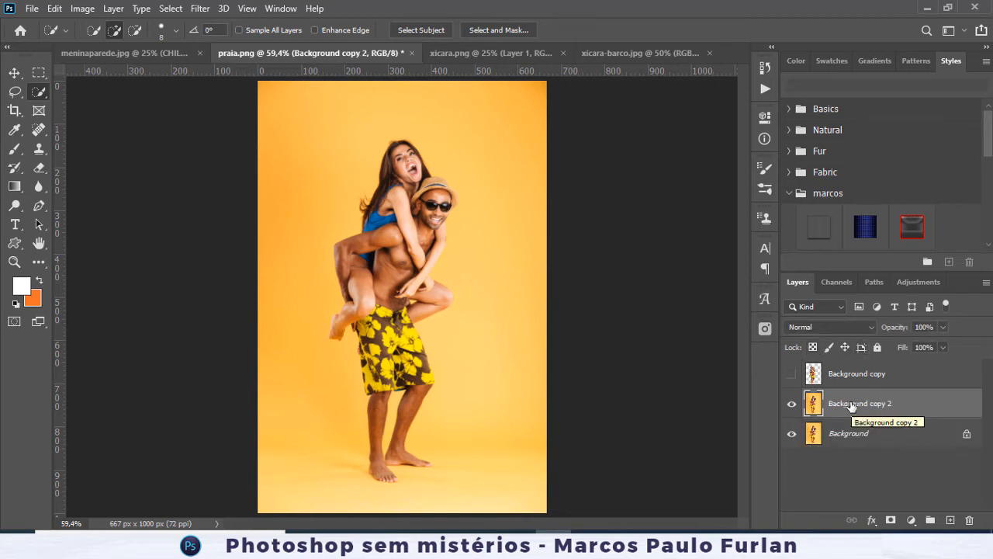
# - Draw a loose Lasso selection around the whole couple on the Background copy 2 layer
pyautogui.click(38, 74)
pyautogui.click(14, 92)
pyautogui.moveTo(374, 141)
pyautogui.mouseDown()
pyautogui.moveTo(344, 220)
pyautogui.moveTo(311, 247)
pyautogui.moveTo(308, 283)
pyautogui.moveTo(330, 304)
pyautogui.moveTo(321, 342)
pyautogui.moveTo(340, 353)
pyautogui.moveTo(364, 486)
pyautogui.moveTo(400, 491)
pyautogui.moveTo(459, 467)
pyautogui.moveTo(438, 352)
pyautogui.moveTo(455, 313)
pyautogui.moveTo(477, 167)
pyautogui.moveTo(392, 133)
pyautogui.mouseUp()
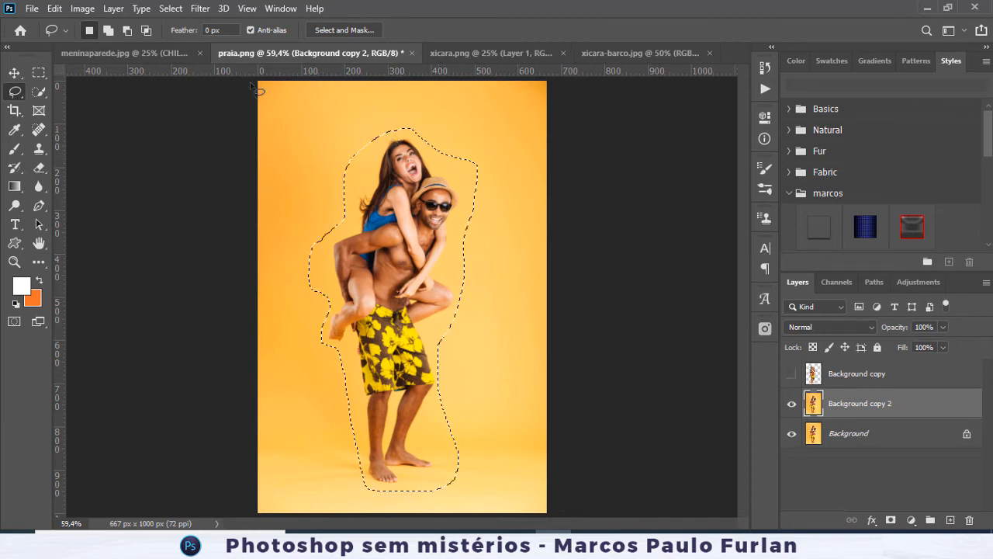
# - Try a Content-Aware fill of the selection in Overlay mode at 100% opacity, and undo it
pyautogui.click(54, 8)
pyautogui.click(114, 238)
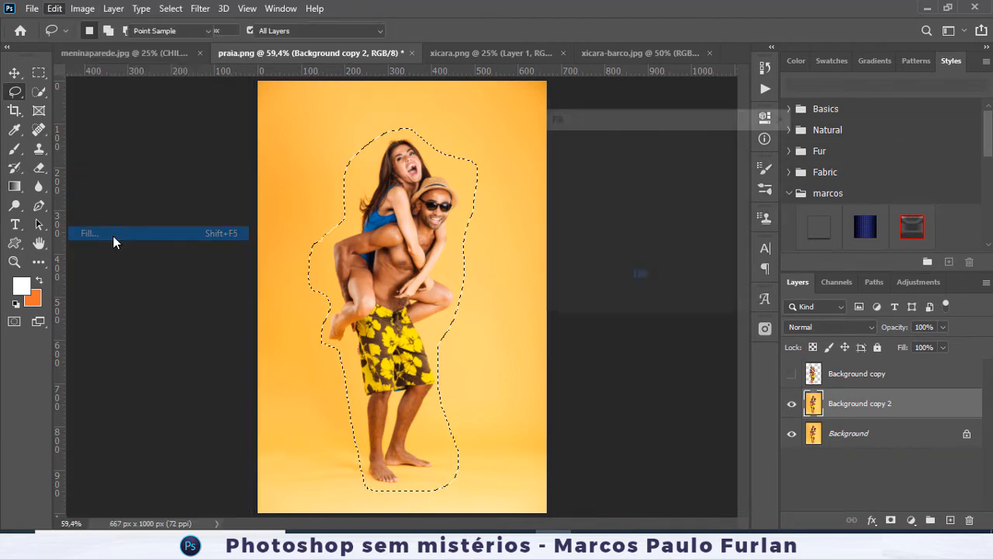
pyautogui.click(703, 143)
pyautogui.click(661, 206)
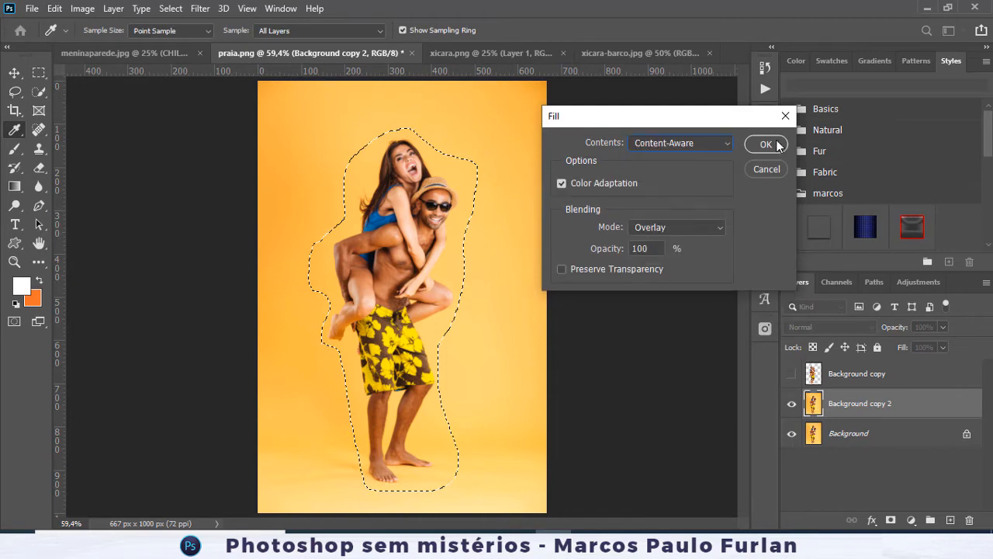
pyautogui.click(766, 144)
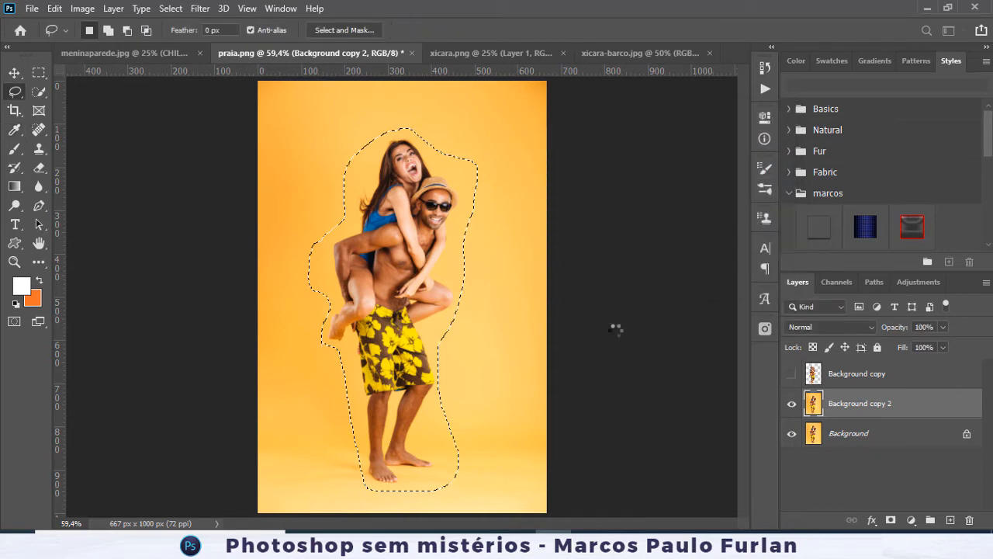
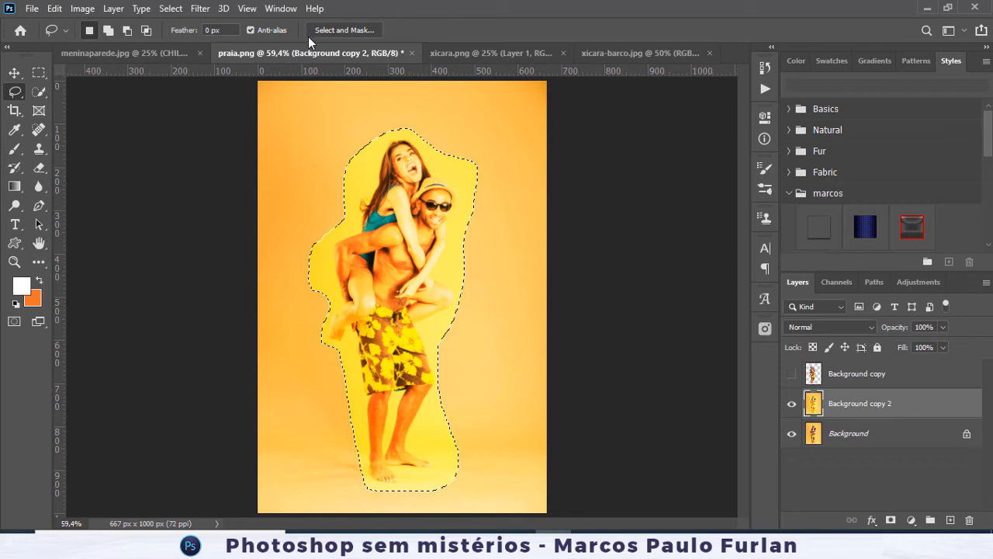
pyautogui.click(54, 9)
pyautogui.click(82, 22)
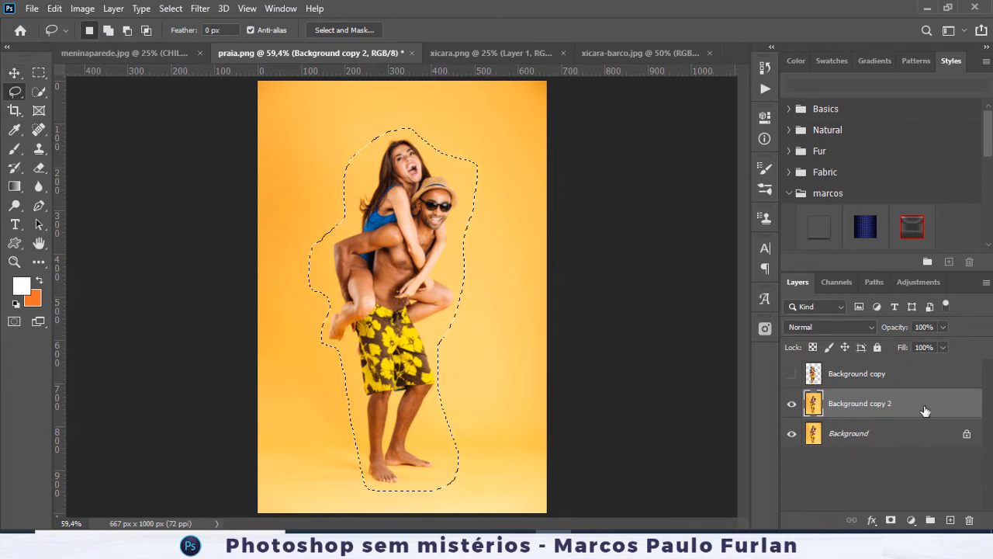
# - Fill the selection with Content-Aware in Normal blending mode at 100% opacity, and deselect
pyautogui.click(56, 9)
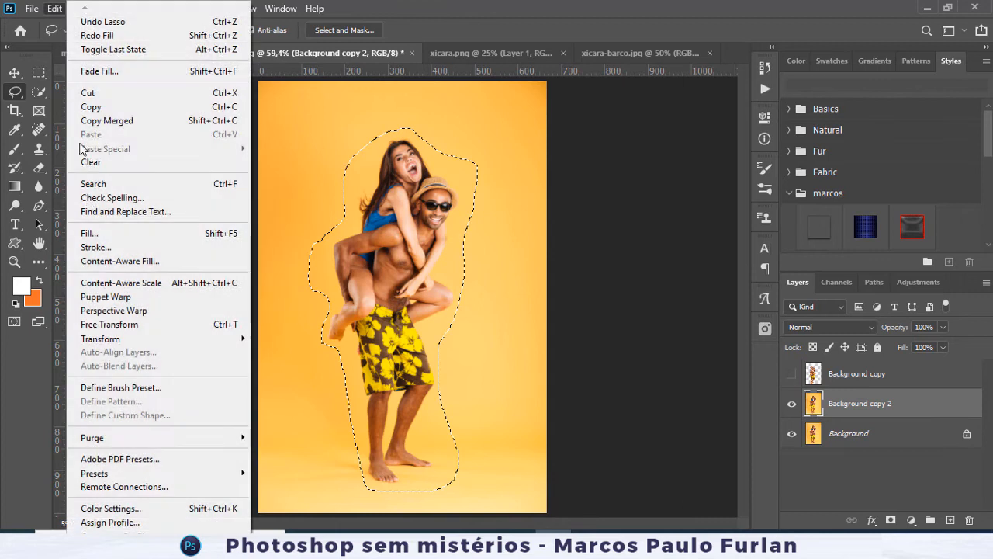
pyautogui.click(99, 236)
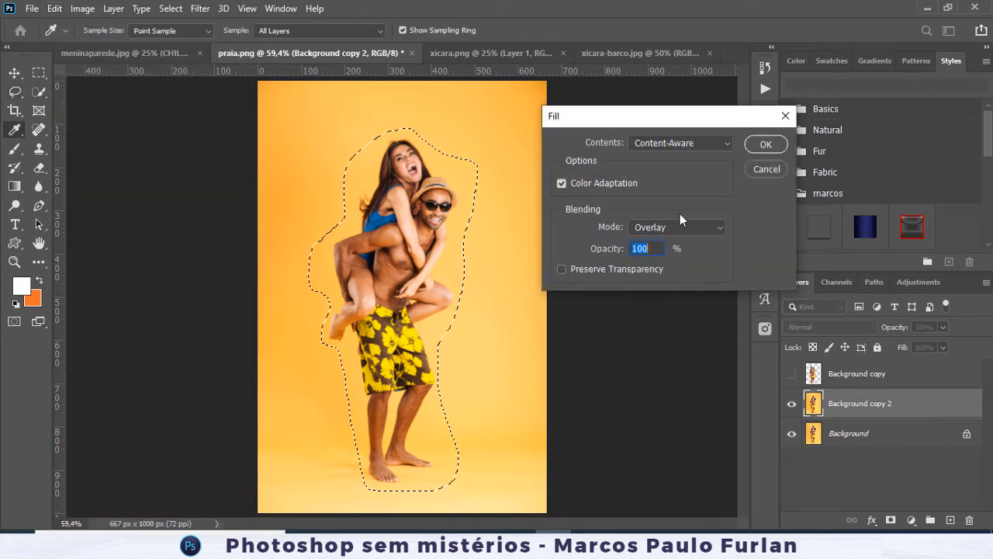
pyautogui.click(680, 227)
pyautogui.click(674, 105)
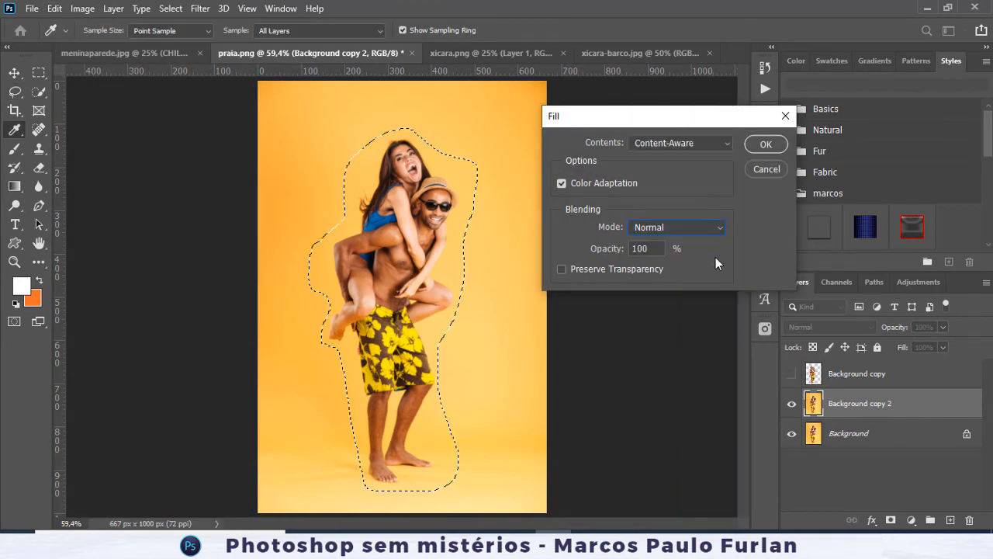
pyautogui.click(765, 144)
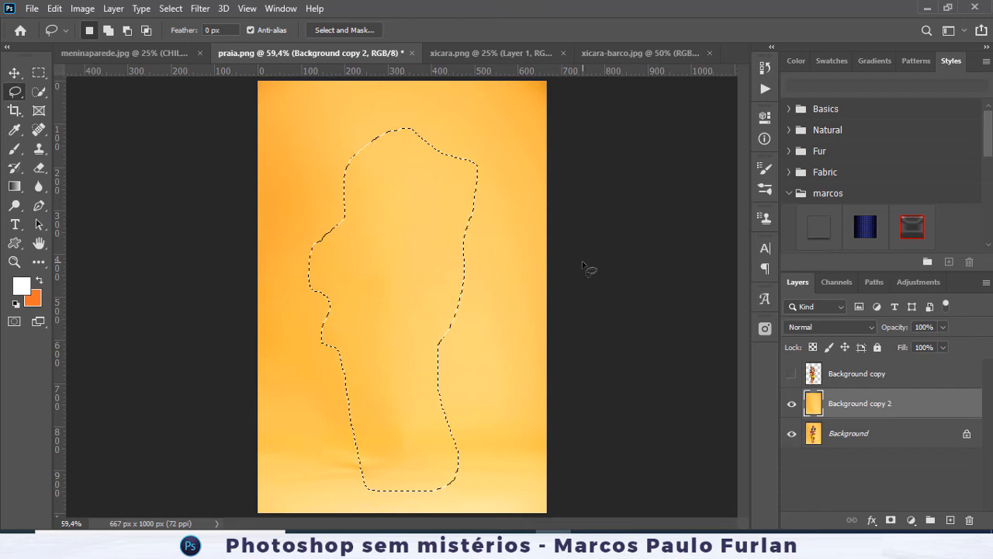
pyautogui.hotkey('ctrl', 'd')
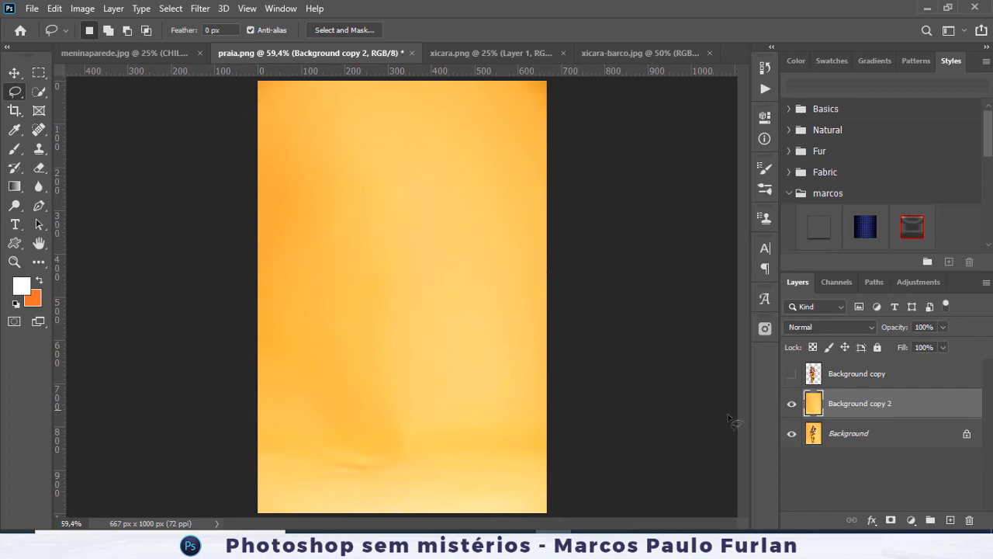
# - Show the Background copy layer and group it with Background copy 2
pyautogui.click(792, 373)
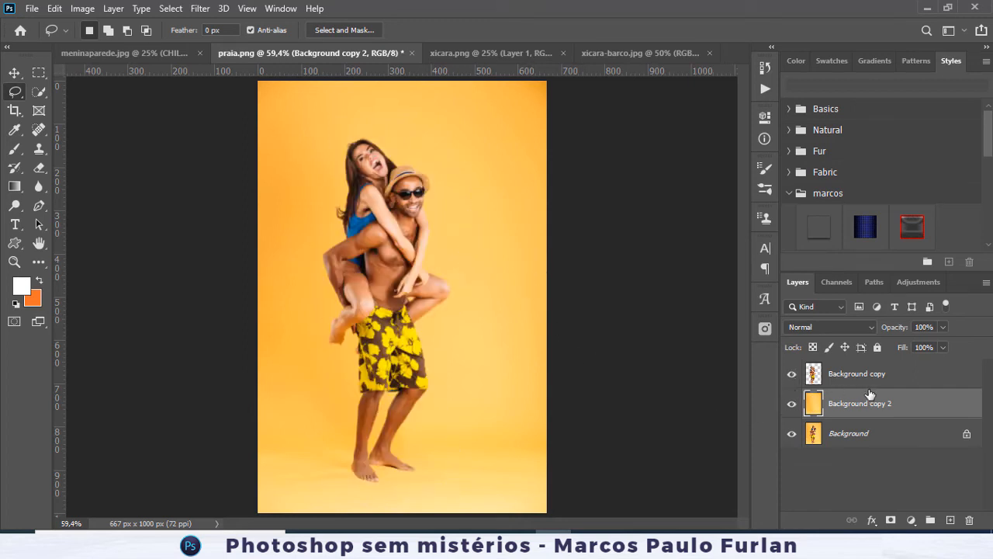
pyautogui.keyDown('shift'); pyautogui.click(898, 379); pyautogui.keyUp('shift')
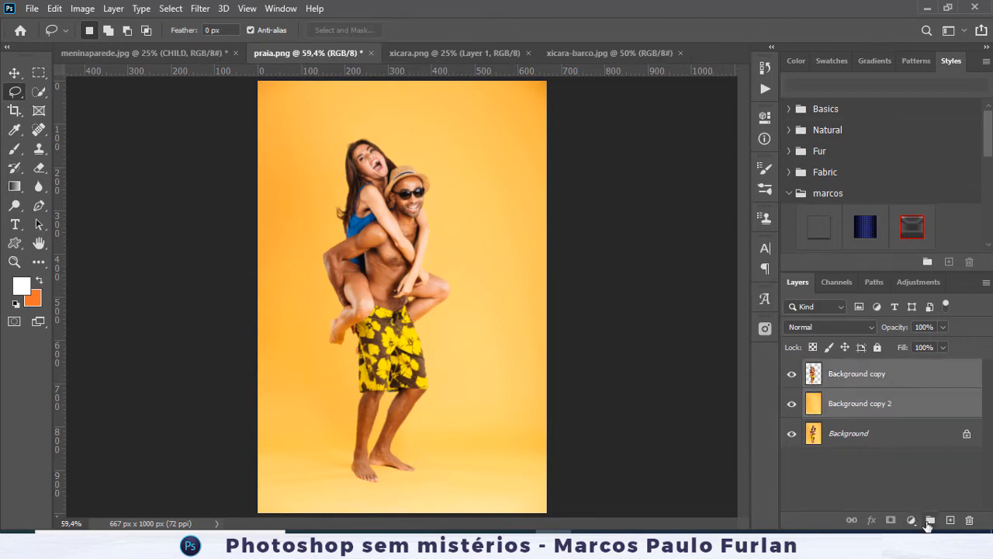
pyautogui.click(928, 520)
# - Toggle the new group's visibility repeatedly to compare the warped pose with the original photo
pyautogui.click(791, 369)
pyautogui.click(792, 370)
pyautogui.click(793, 369)
pyautogui.click(793, 369)
pyautogui.click(792, 370)
pyautogui.click(792, 369)
pyautogui.click(793, 370)
pyautogui.click(793, 370)
pyautogui.click(792, 370)
pyautogui.click(793, 369)
pyautogui.click(792, 369)
pyautogui.click(793, 369)
pyautogui.click(793, 370)
pyautogui.click(792, 369)
pyautogui.click(792, 369)
pyautogui.click(793, 369)
pyautogui.click(792, 370)
pyautogui.click(793, 369)
pyautogui.click(792, 369)
pyautogui.click(793, 369)
pyautogui.click(792, 371)
pyautogui.click(792, 369)
pyautogui.click(793, 369)
pyautogui.click(793, 369)
pyautogui.click(792, 370)
pyautogui.click(792, 369)
pyautogui.click(793, 369)
pyautogui.click(792, 370)
pyautogui.click(792, 369)
pyautogui.click(792, 370)
pyautogui.click(792, 369)
pyautogui.click(793, 369)
pyautogui.click(793, 369)
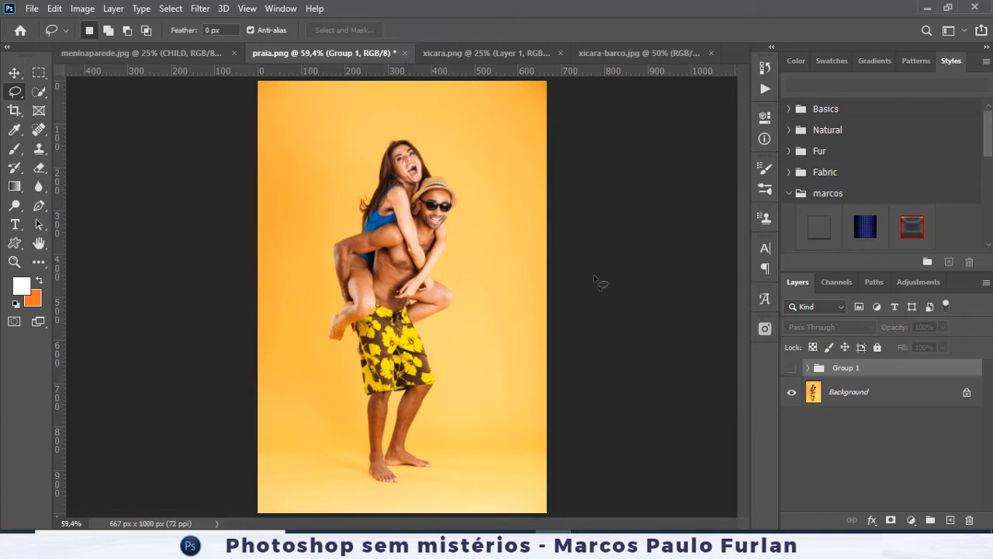
# - Ungroup Group 1 in praia.png and switch to the meninaparede.jpg document
pyautogui.rightClick(842, 367)
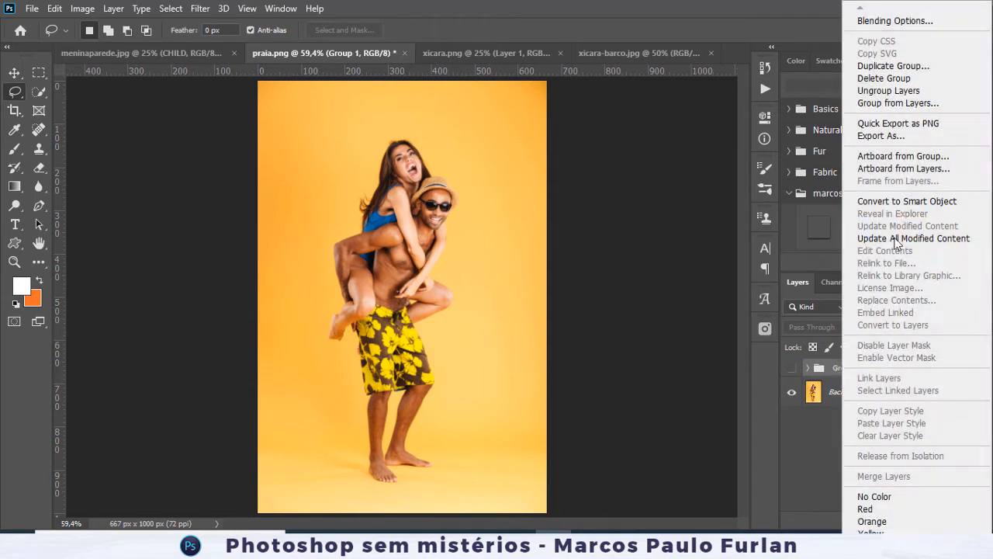
pyautogui.click(916, 90)
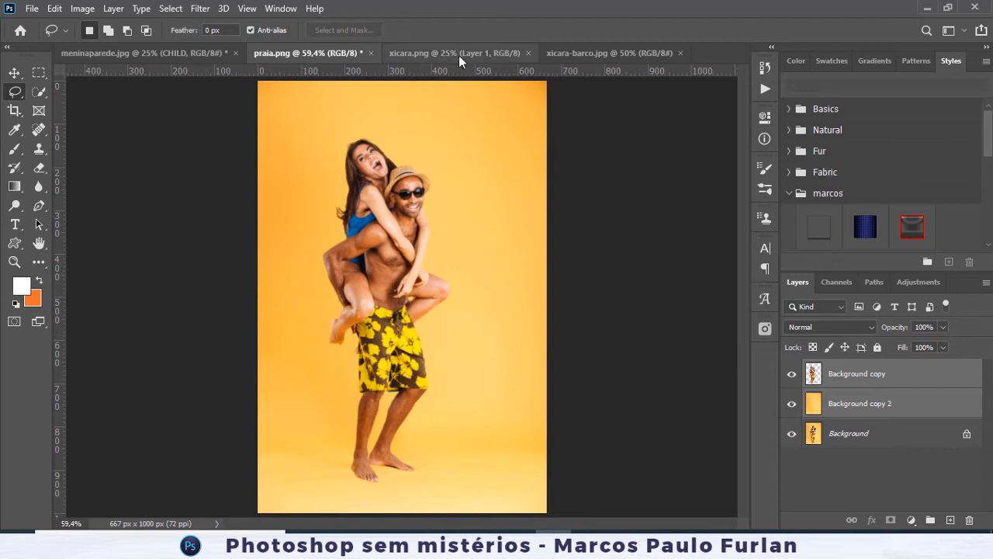
pyautogui.click(190, 53)
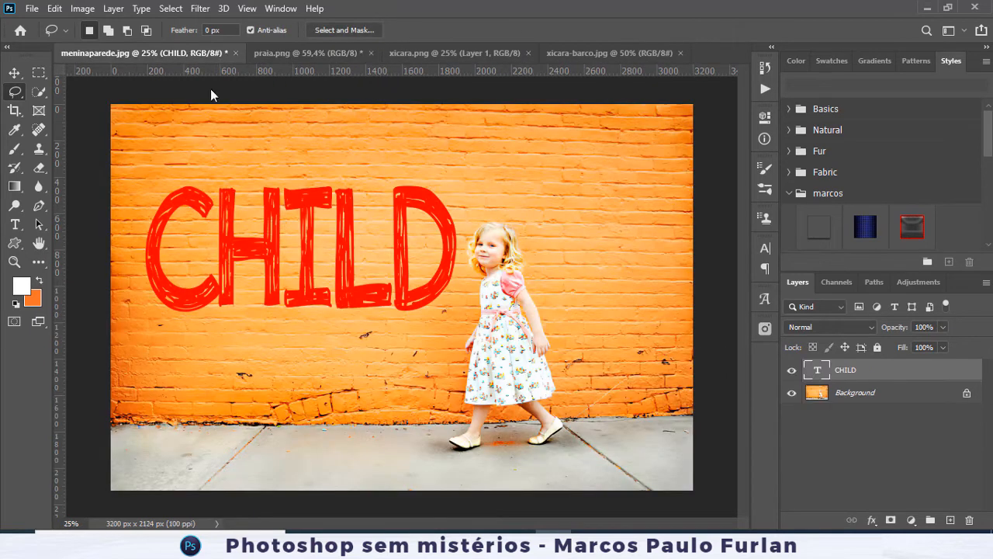
# - Duplicate the CHILD text layer, hide the duplicate, and make the original CHILD layer active
pyautogui.press('v')
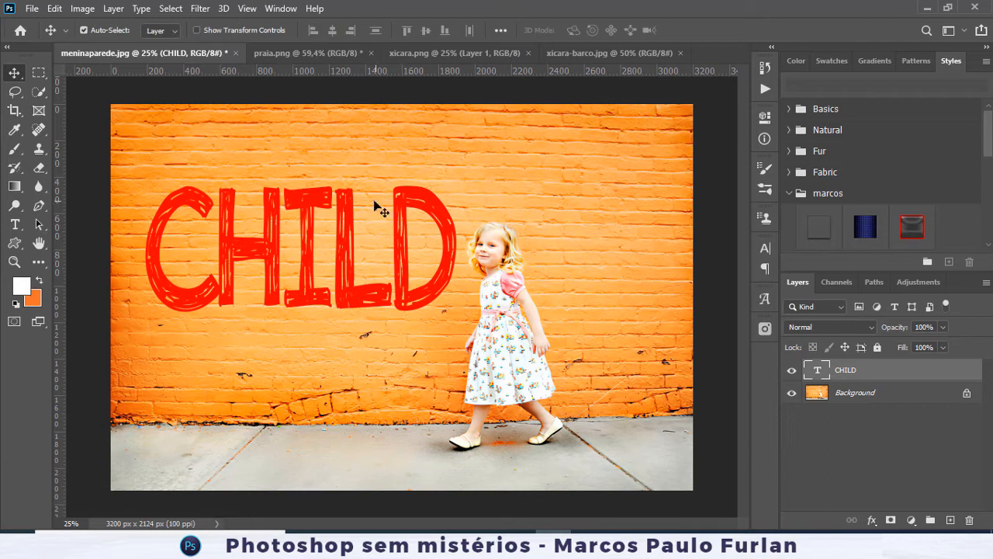
pyautogui.rightClick(904, 374)
pyautogui.click(923, 373)
pyautogui.hotkey('ctrl', 'j')
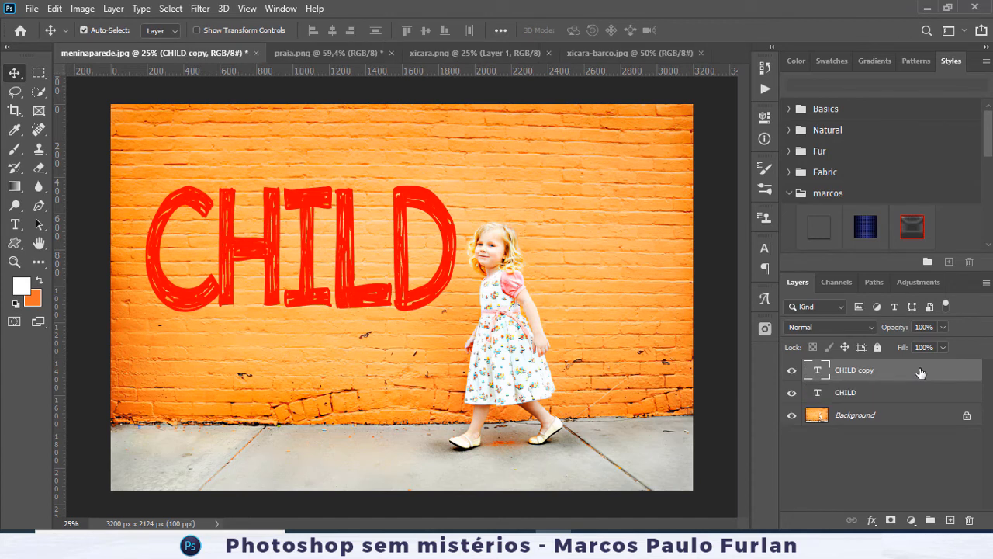
pyautogui.click(838, 392)
pyautogui.click(792, 370)
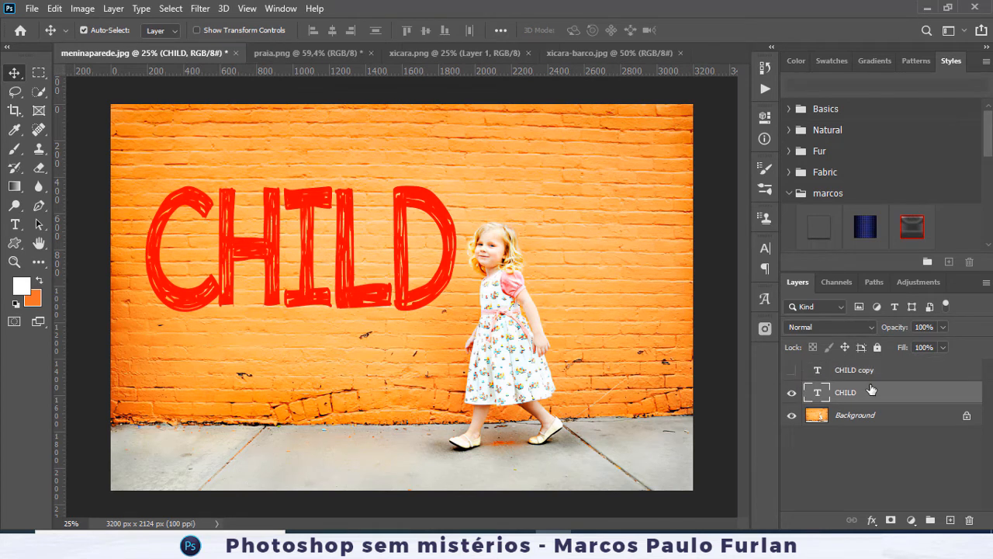
# - Convert the CHILD text layer to a smart object, and open its contents to check them before closing them
pyautogui.rightClick(877, 392)
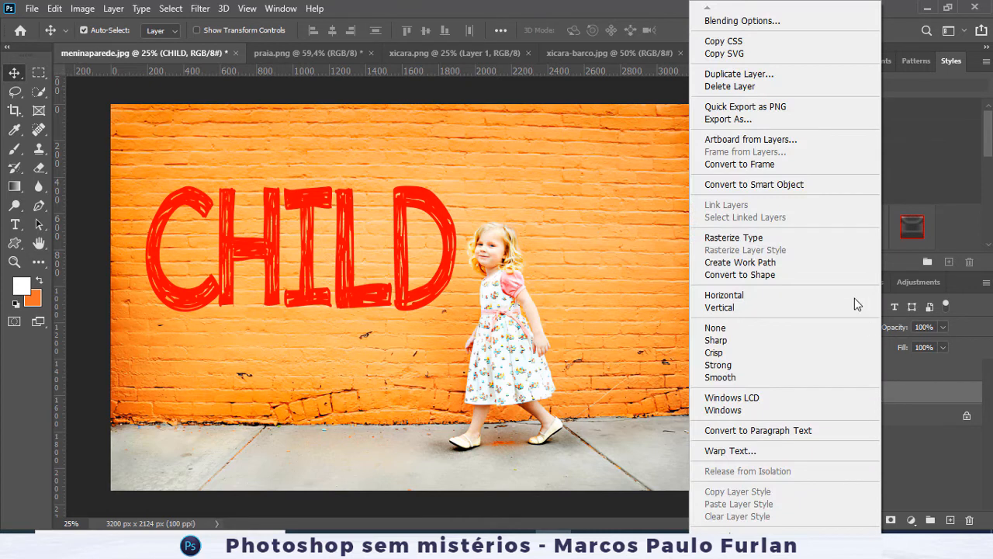
pyautogui.click(800, 184)
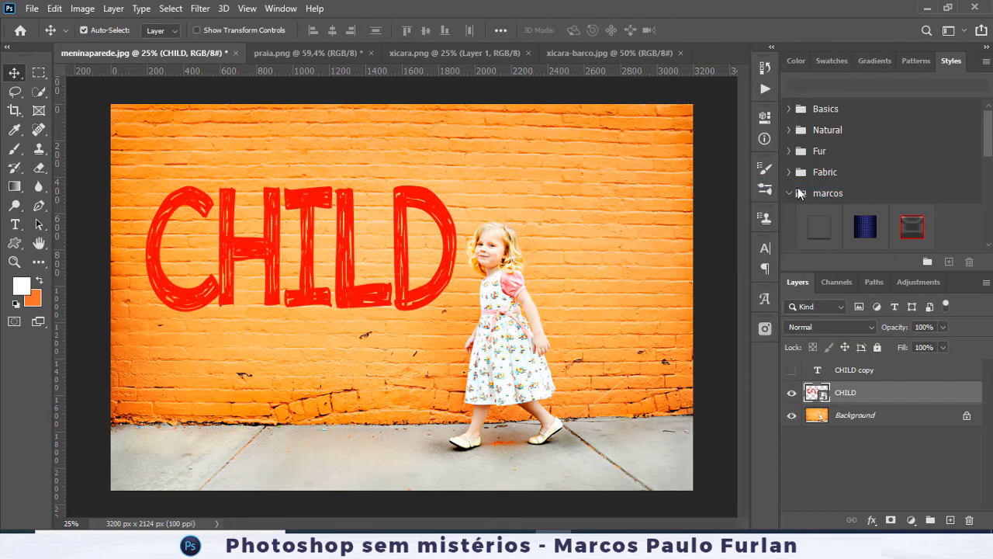
pyautogui.doubleClick(818, 393)
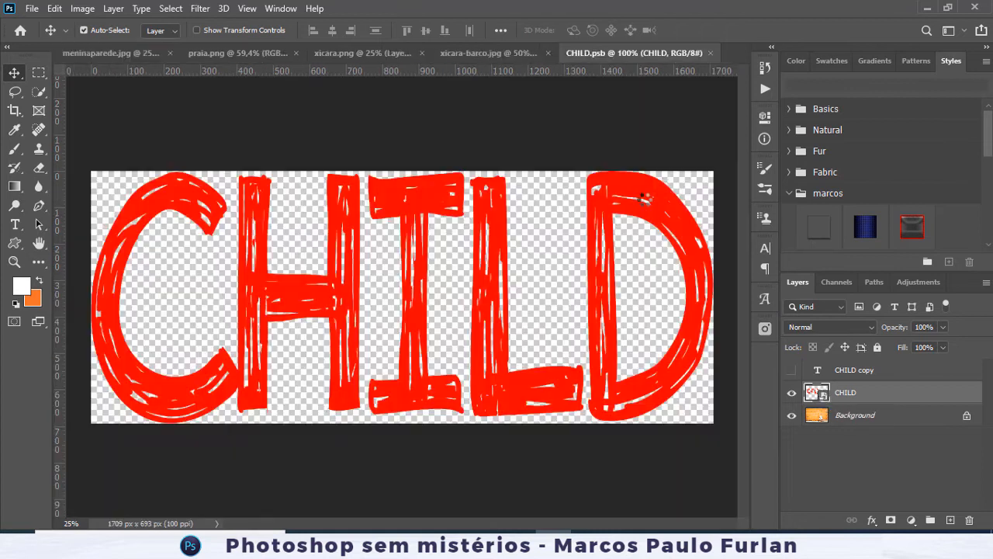
pyautogui.click(710, 53)
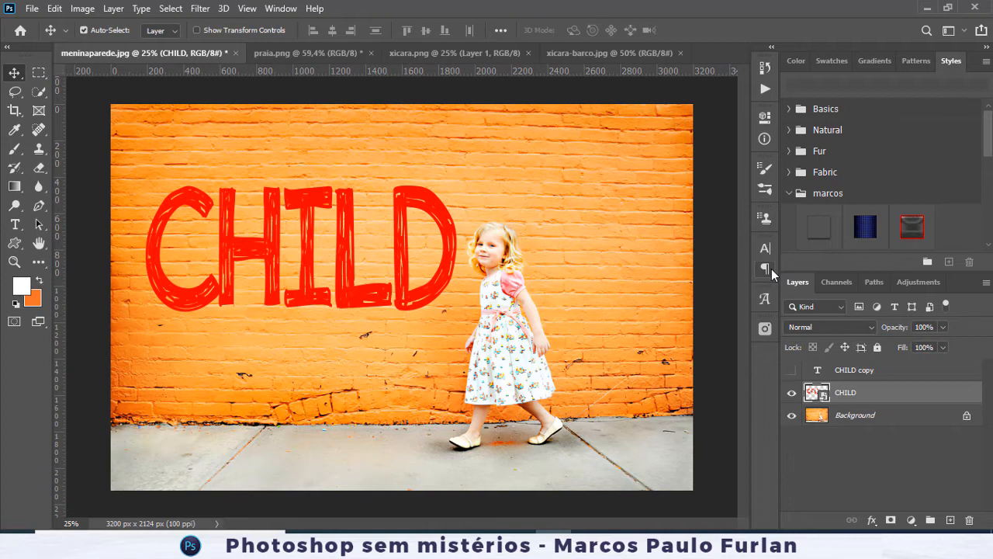
# - Warp the CHILD smart object on a 3 x 3 grid, raising the letter L, pulling the H downward and stretching the C outward
pyautogui.hotkey('ctrl', 't')
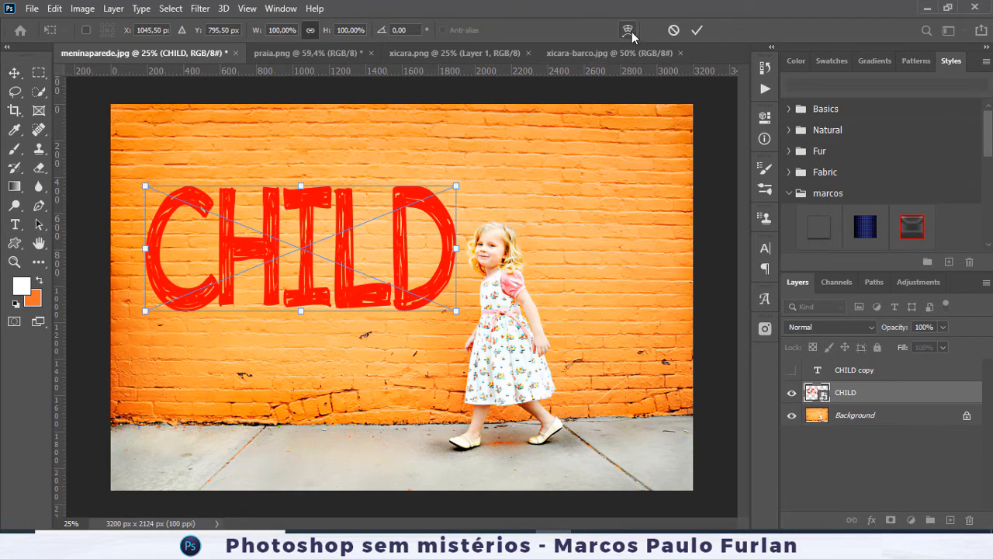
pyautogui.click(631, 31)
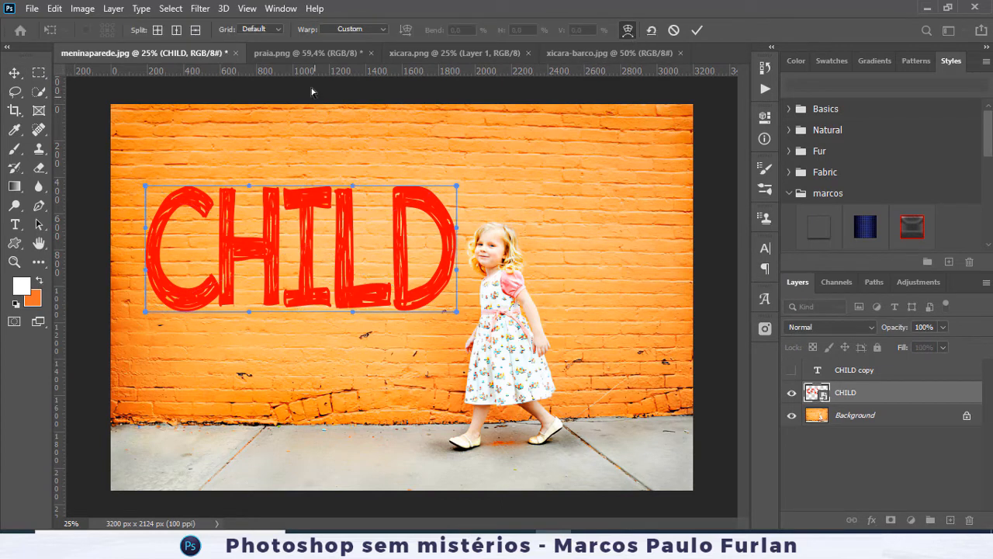
pyautogui.click(275, 29)
pyautogui.click(260, 76)
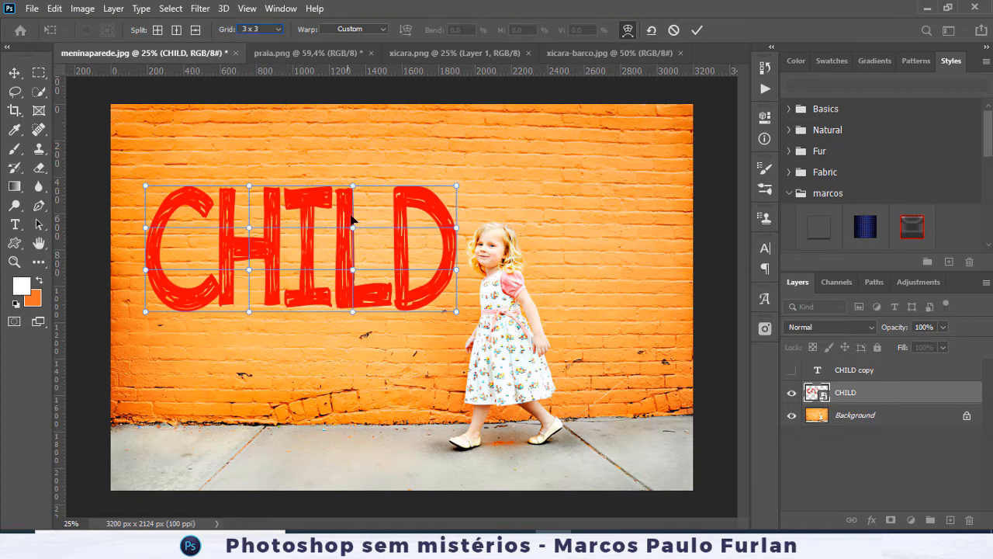
pyautogui.moveTo(354, 229); pyautogui.dragTo(360, 138)
pyautogui.moveTo(248, 312); pyautogui.dragTo(232, 378)
pyautogui.moveTo(359, 138); pyautogui.dragTo(359, 125)
pyautogui.moveTo(284, 187); pyautogui.dragTo(288, 208)
pyautogui.moveTo(148, 228); pyautogui.dragTo(124, 223)
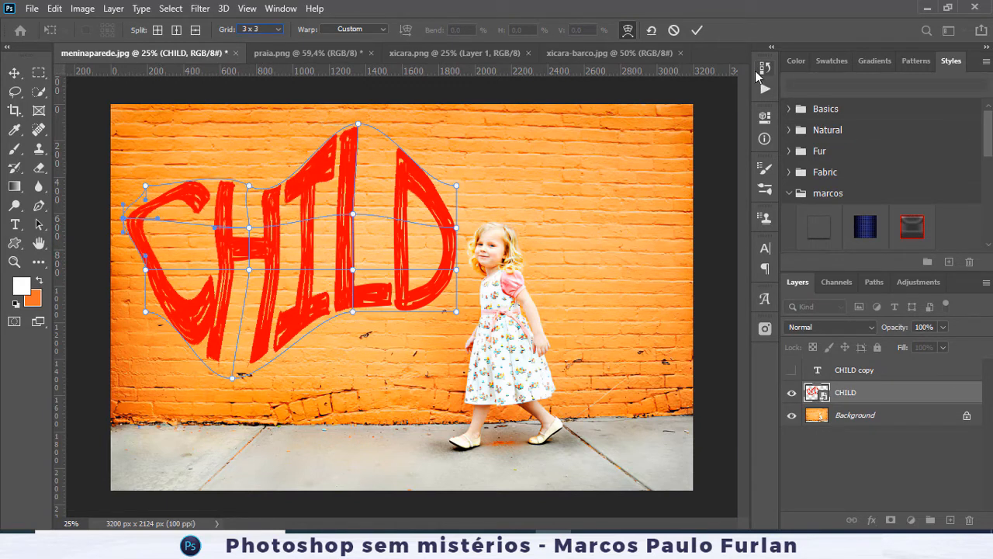
pyautogui.click(697, 30)
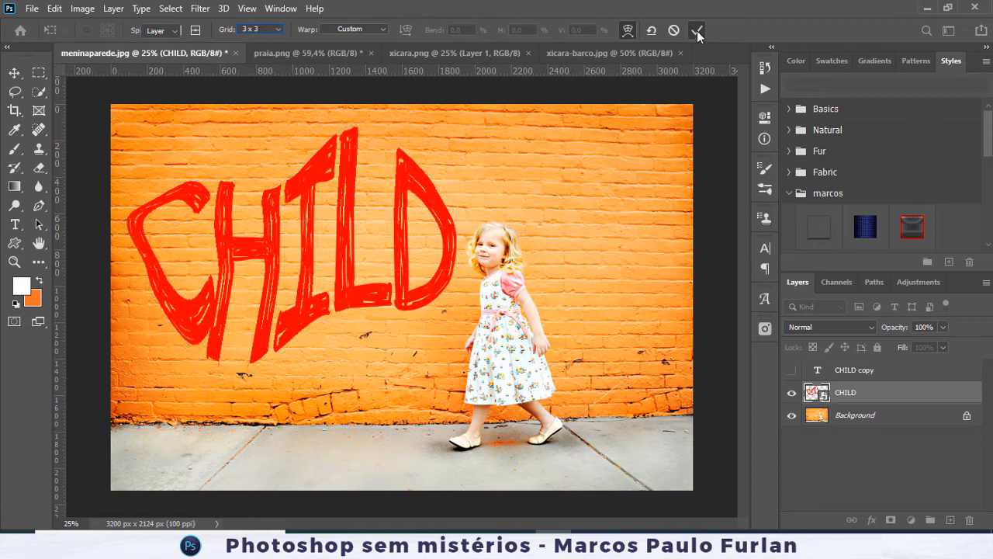
# - Try replacing the text inside the CHILD smart object with PSDM, and undo the change in meninaparede.jpg
pyautogui.doubleClick(822, 397)
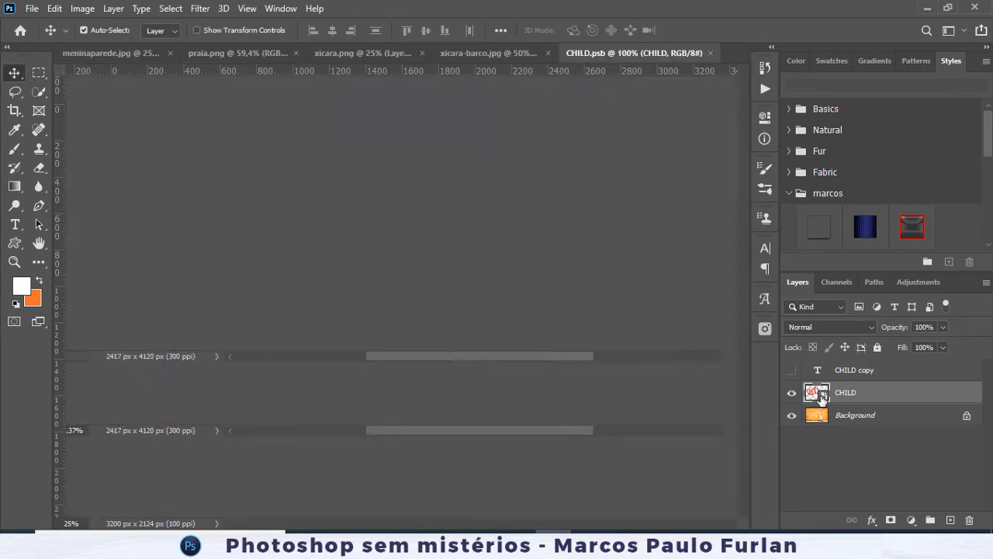
pyautogui.moveTo(89, 248); pyautogui.dragTo(710, 271)
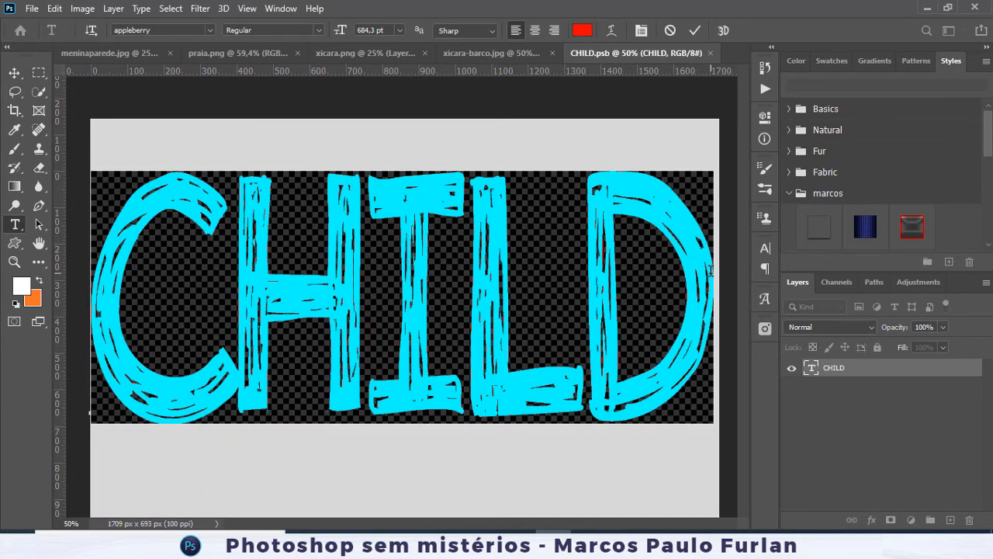
pyautogui.write('PSD')
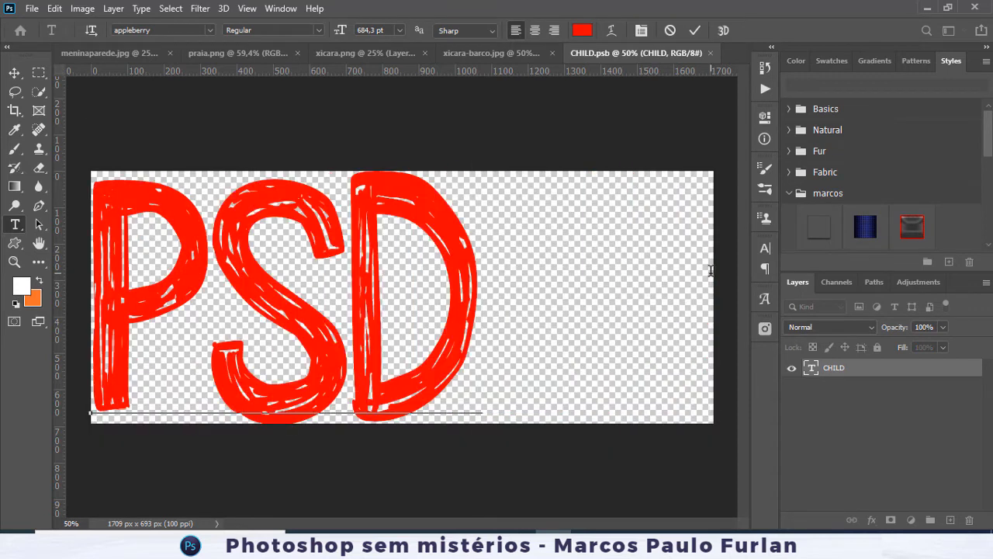
pyautogui.write('M')
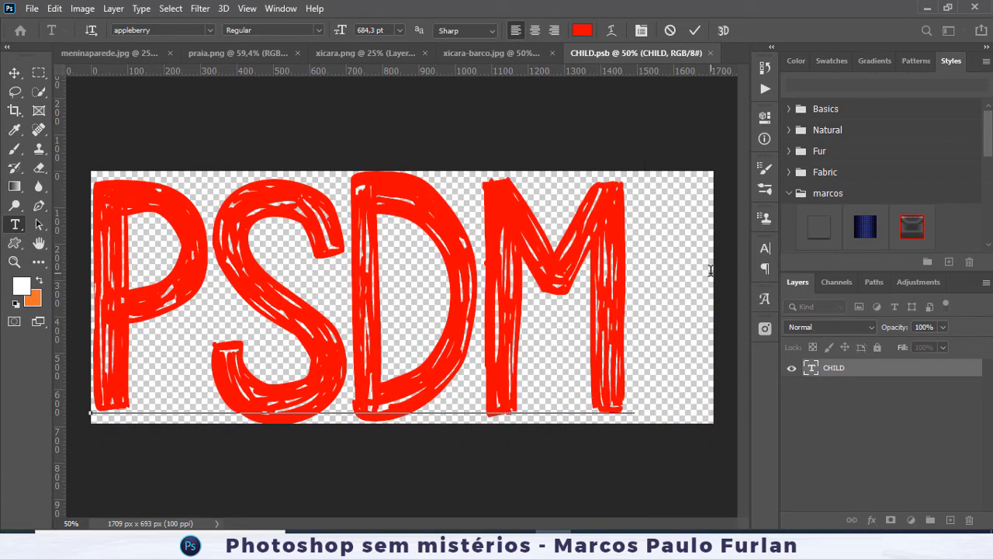
pyautogui.click(694, 32)
pyautogui.click(708, 53)
pyautogui.click(439, 211)
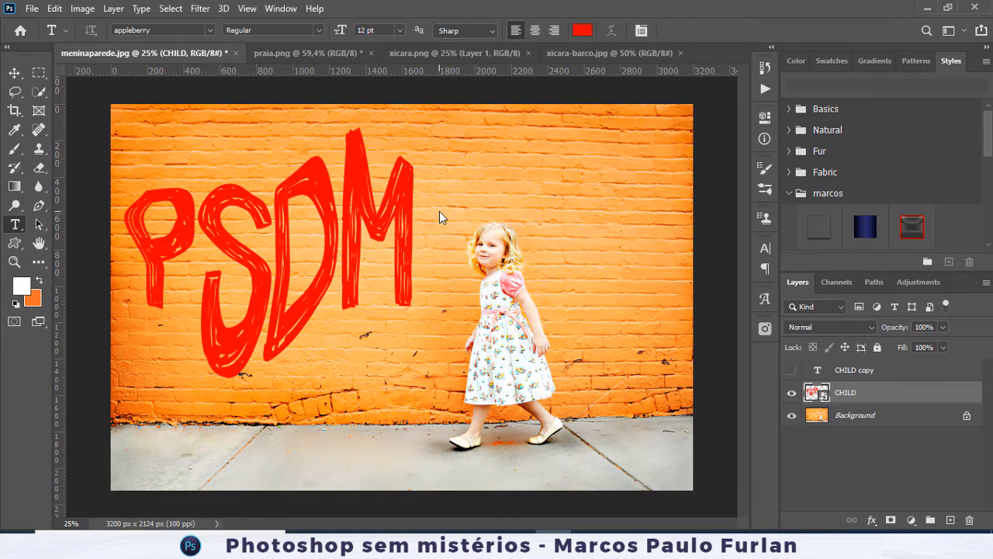
pyautogui.hotkey('ctrl', 'z')
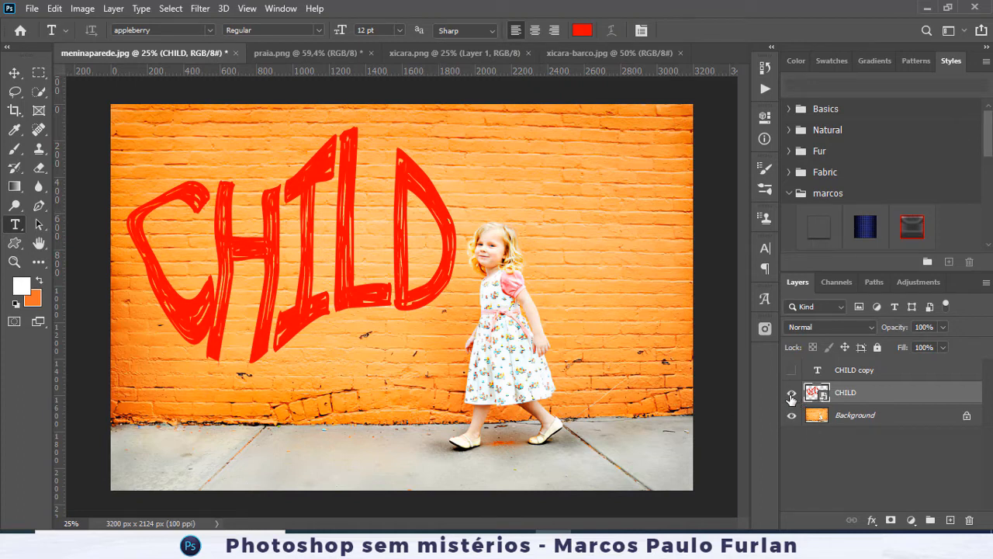
# - Set the CHILD smart object's blending mode to Overlay, and swap its visibility with the CHILD copy text layer
pyautogui.click(863, 328)
pyautogui.click(831, 342)
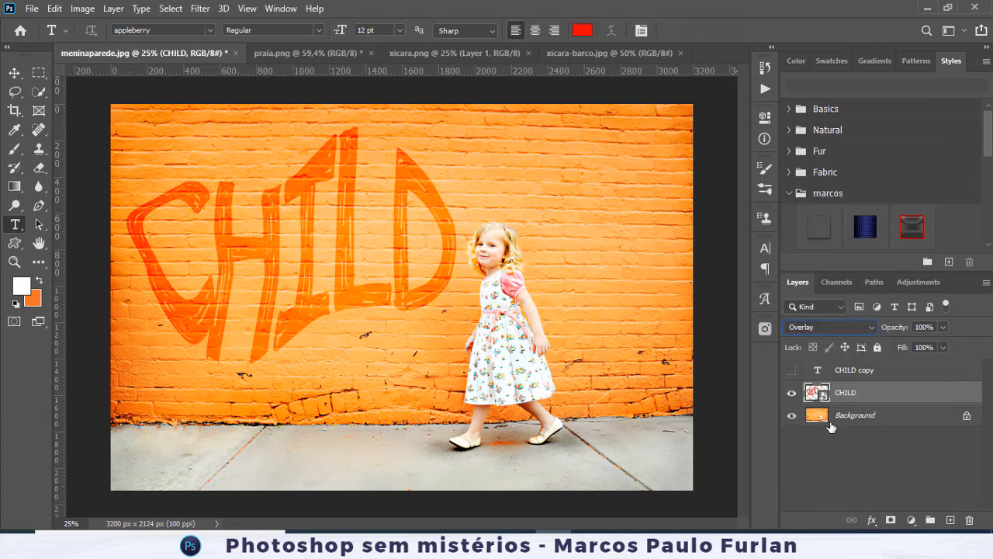
pyautogui.click(792, 370)
pyautogui.click(792, 393)
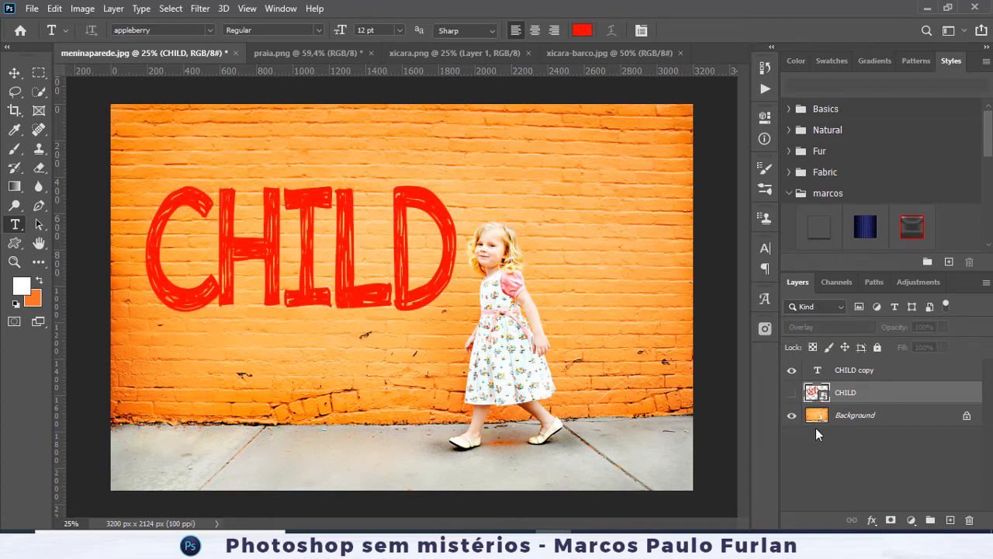
# - Rasterize the CHILD copy text layer
pyautogui.click(860, 375)
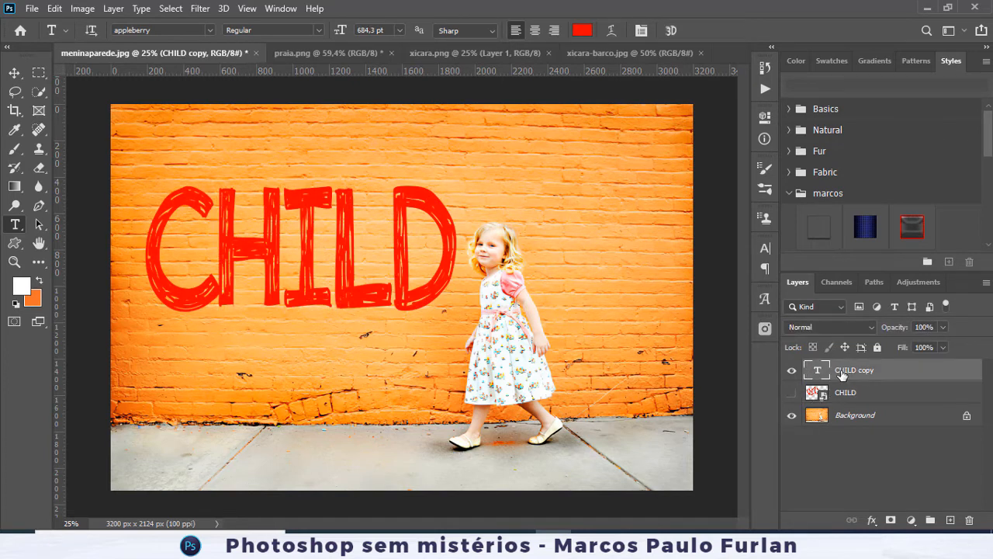
pyautogui.rightClick(842, 374)
pyautogui.click(771, 238)
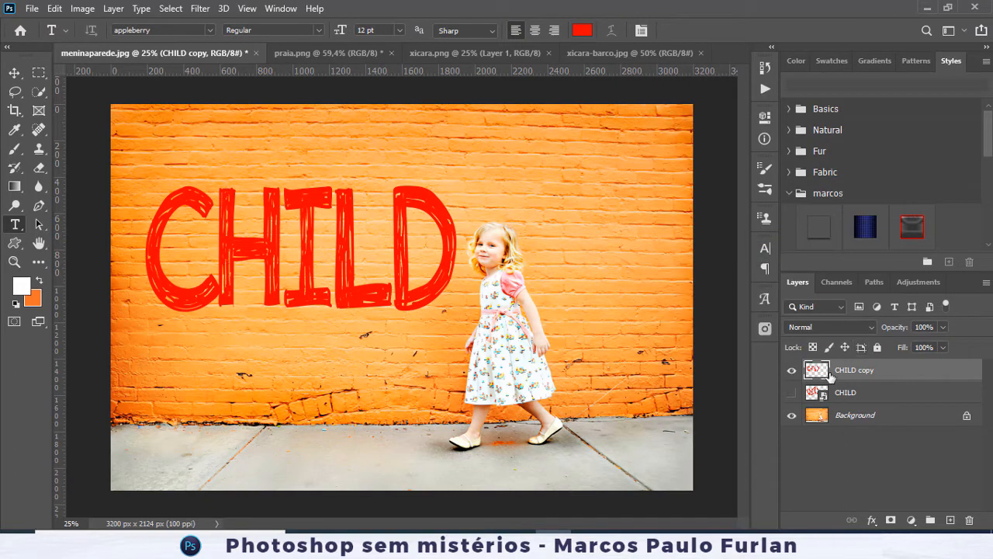
# - Warp the rasterized CHILD copy lettering on a 3 x 3 grid, raising its top edge above the L and pulling its bottom edge below the H
pyautogui.hotkey('ctrl', 't')
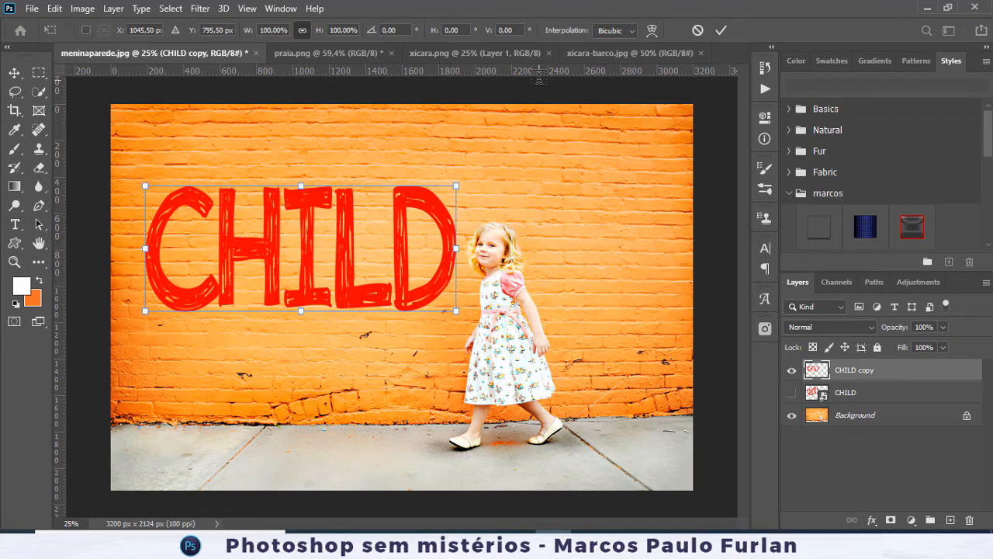
pyautogui.click(653, 30)
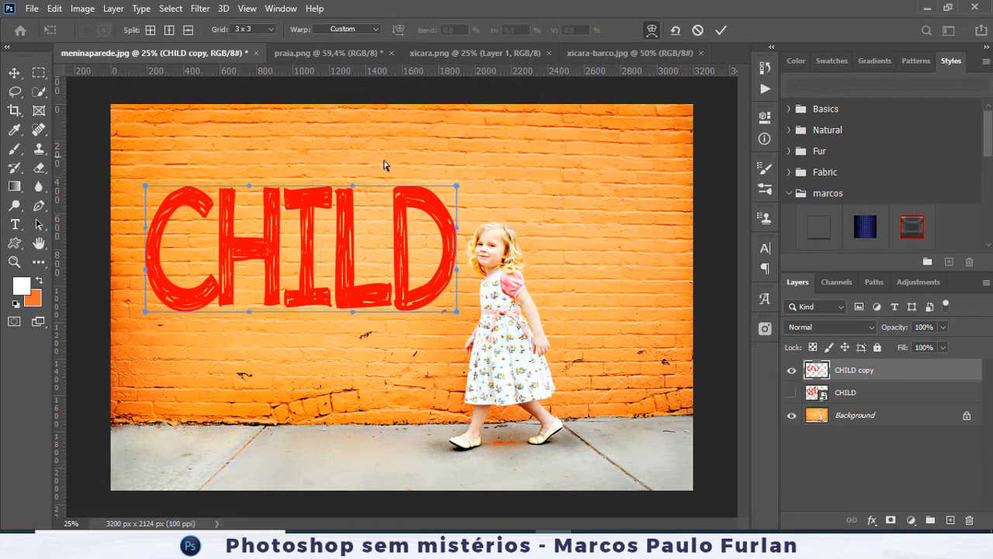
pyautogui.click(331, 29)
pyautogui.click(272, 29)
pyautogui.click(272, 29)
pyautogui.click(250, 61)
pyautogui.moveTo(348, 231); pyautogui.dragTo(349, 167)
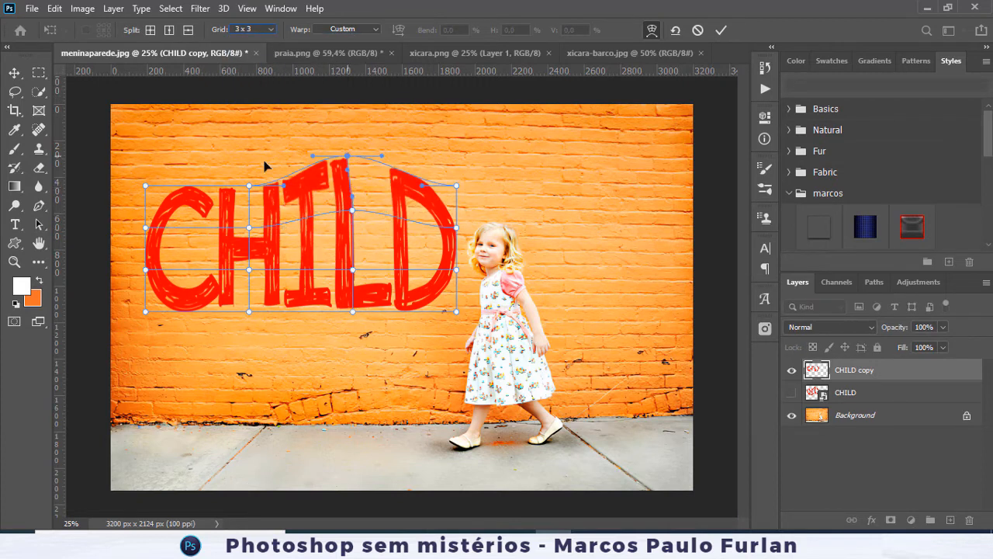
pyautogui.moveTo(250, 187); pyautogui.dragTo(244, 150)
pyautogui.moveTo(250, 311); pyautogui.dragTo(239, 395)
pyautogui.moveTo(349, 157); pyautogui.dragTo(354, 118)
pyautogui.moveTo(241, 150); pyautogui.dragTo(261, 185)
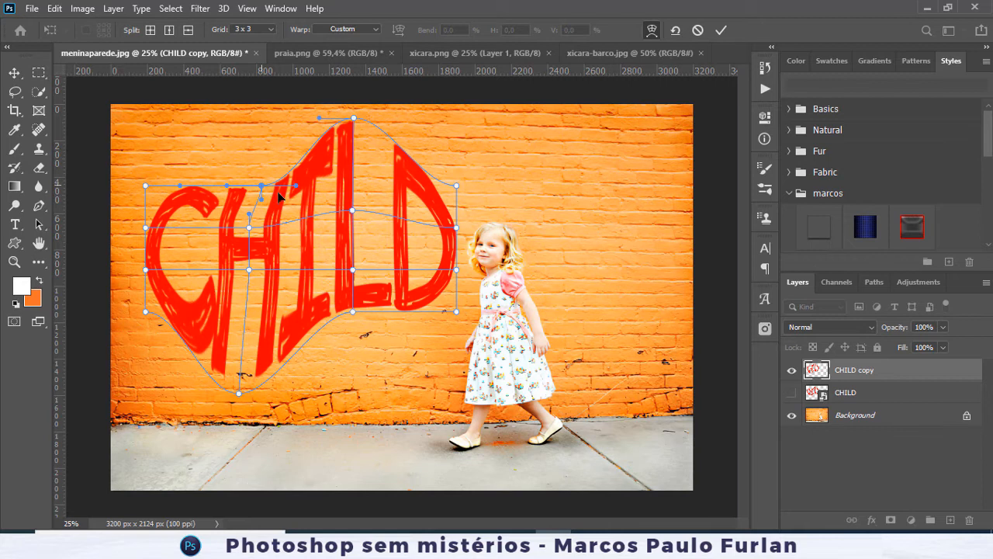
pyautogui.click(727, 30)
pyautogui.press('t')
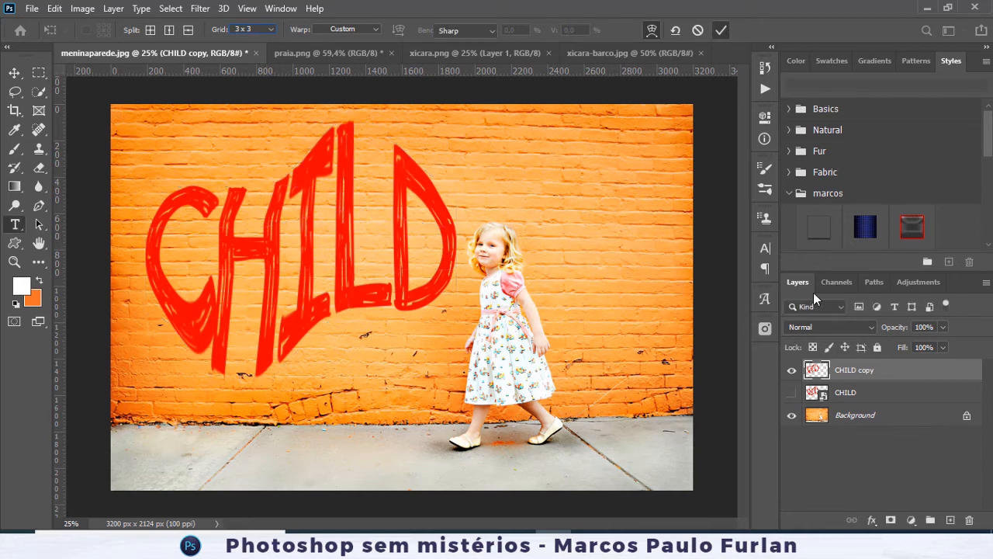
# - Compare the warped CHILD copy layer with the warped CHILD smart object by toggling their visibility
pyautogui.click(791, 392)
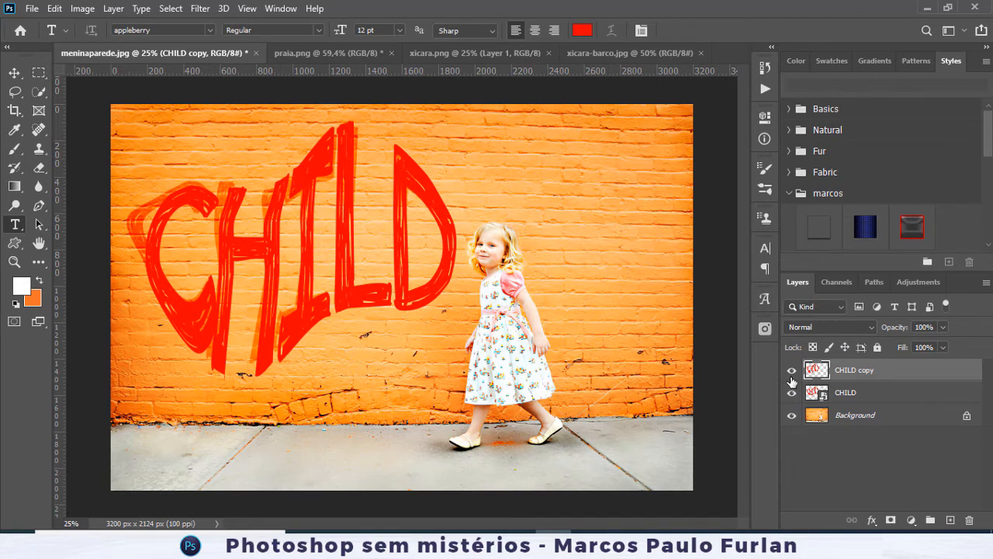
pyautogui.click(791, 371)
pyautogui.click(791, 371)
pyautogui.click(792, 371)
pyautogui.click(792, 371)
pyautogui.click(792, 392)
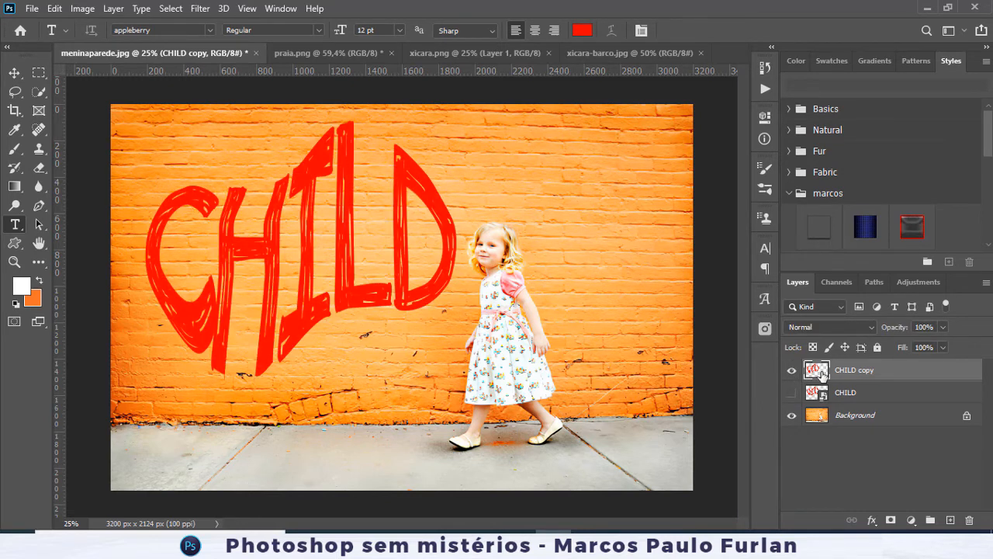
# - Delete the CHILD copy and CHILD layers, keeping only the Background
pyautogui.keyDown('shift'); pyautogui.click(879, 398); pyautogui.keyUp('shift')
pyautogui.press('Delete')
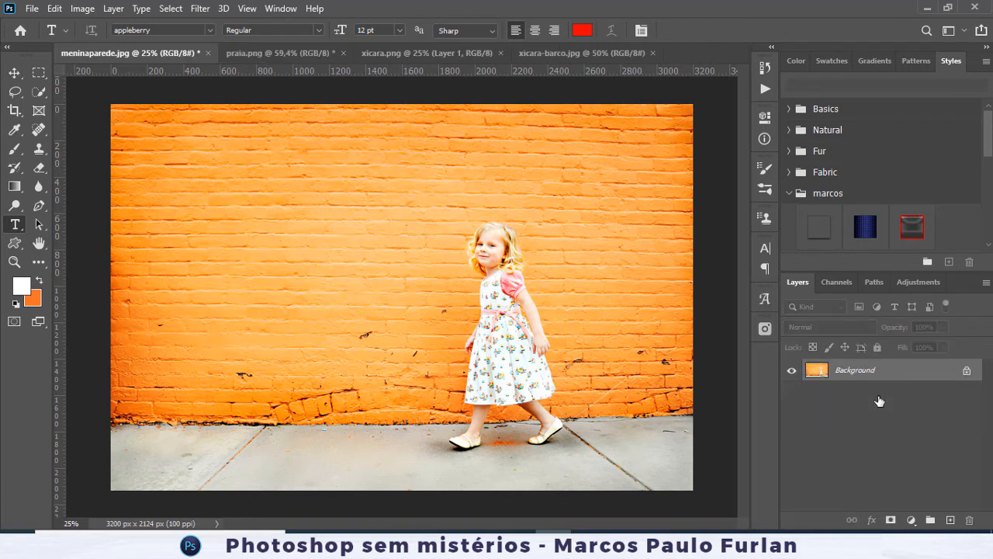
# - Add the text RUN on the orange wall and enlarge it to fill the space beside the girl
pyautogui.click(169, 226)
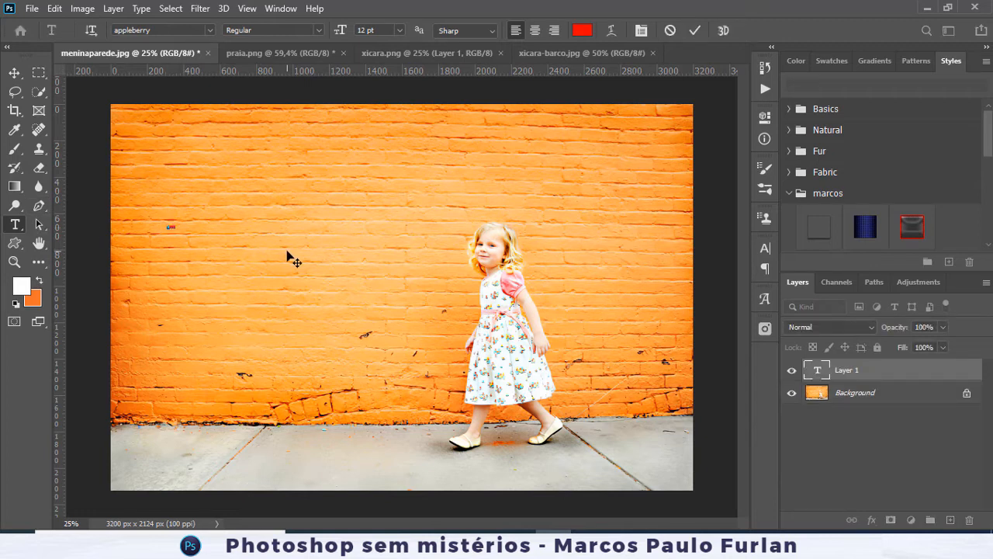
pyautogui.hotkey('ctrl', 'Return')
pyautogui.press('v')
pyautogui.hotkey('ctrl', 't')
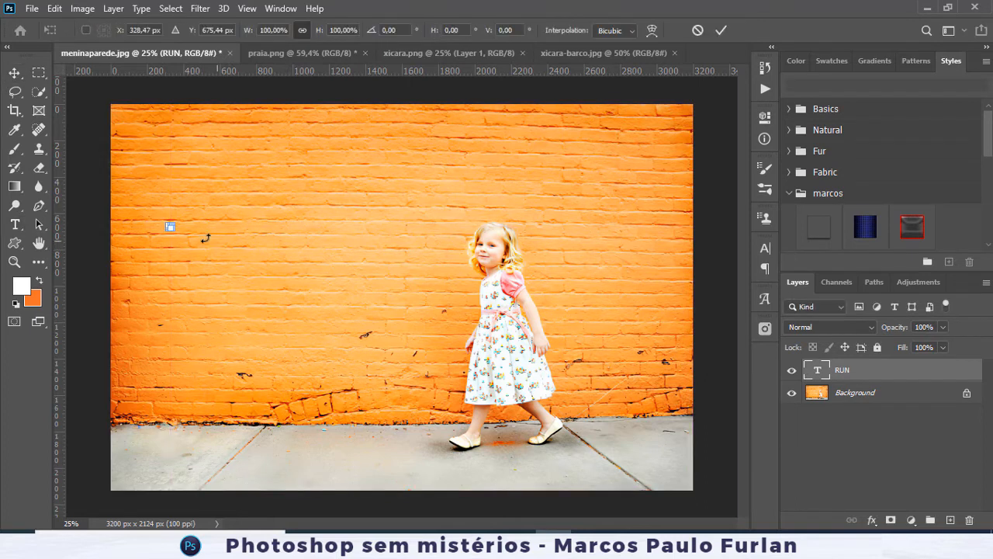
pyautogui.moveTo(172, 228); pyautogui.dragTo(417, 369)
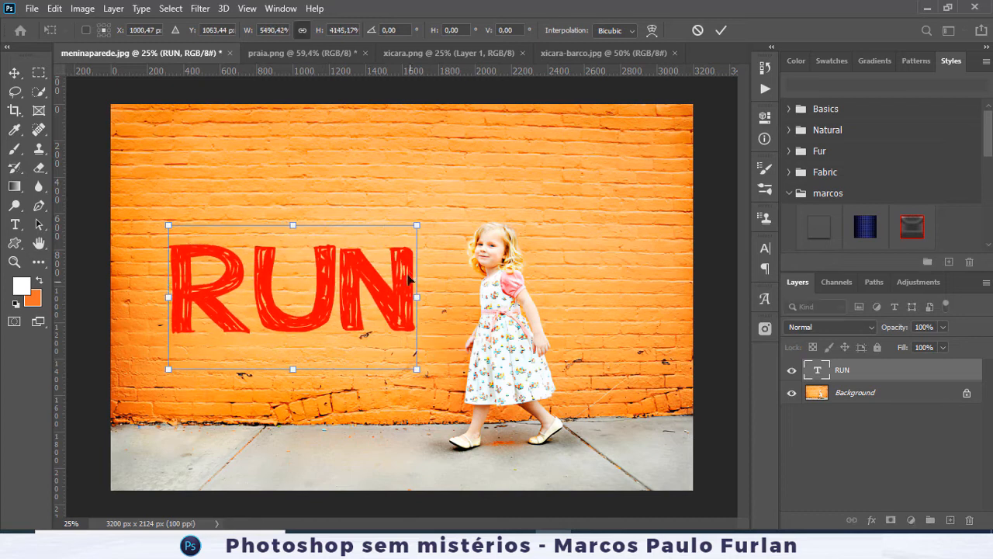
pyautogui.moveTo(292, 225); pyautogui.dragTo(287, 175)
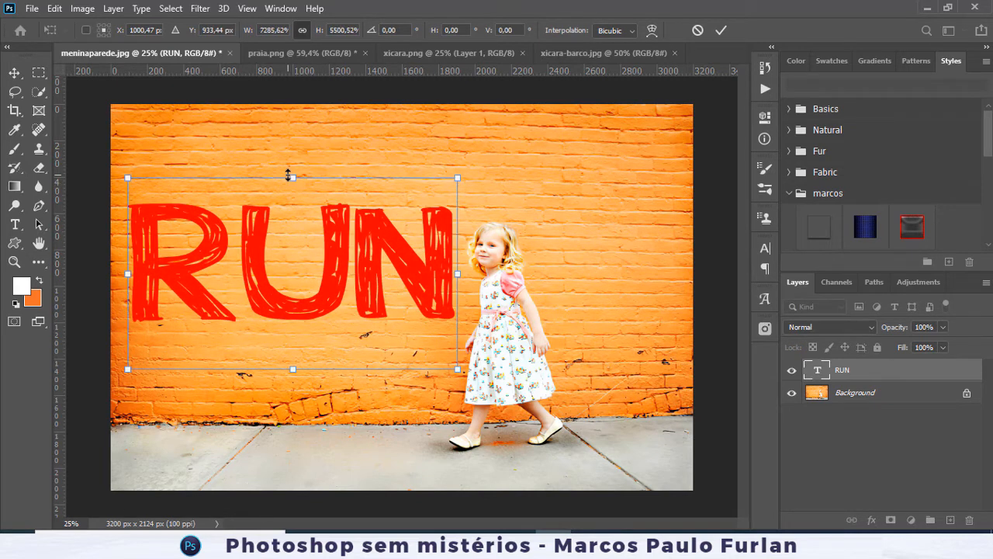
pyautogui.click(721, 29)
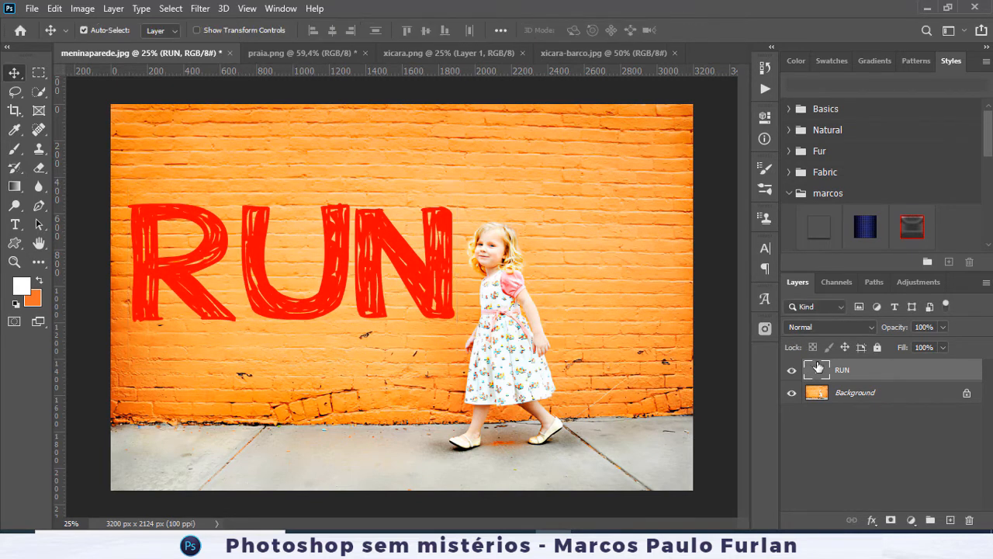
# - Convert the RUN layer to a smart object and warp it on a 3 x 3 grid, raising the middle of its top edge
pyautogui.rightClick(867, 372)
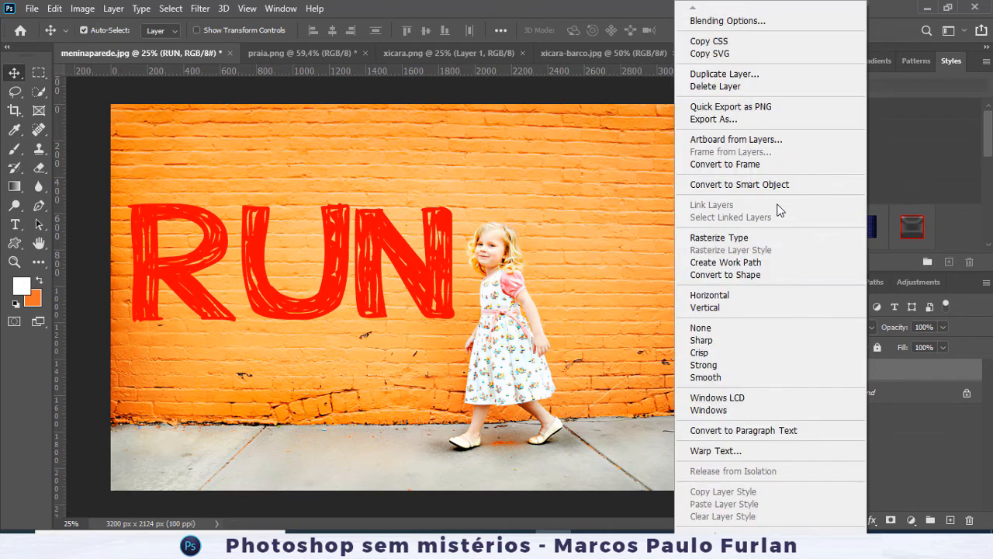
pyautogui.click(779, 184)
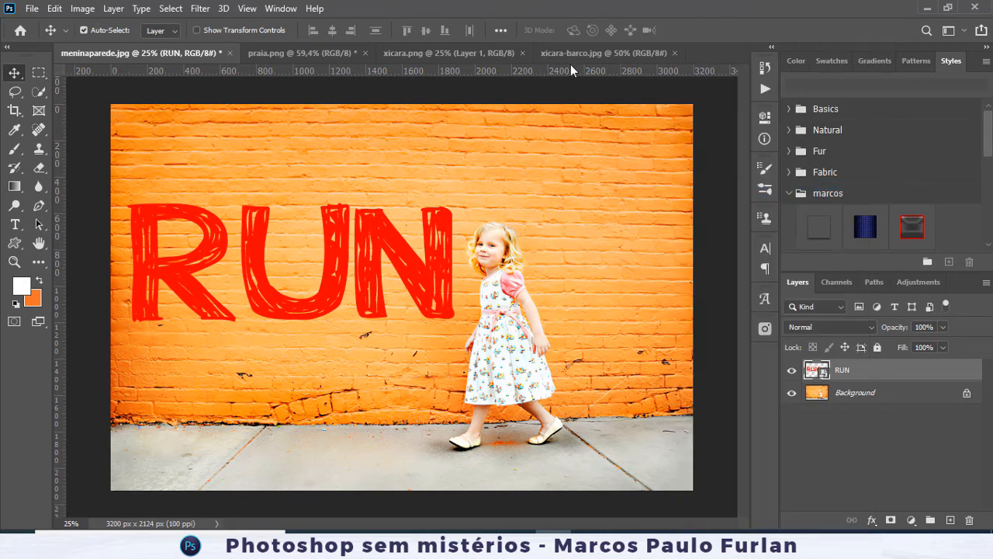
pyautogui.hotkey('ctrl', 't')
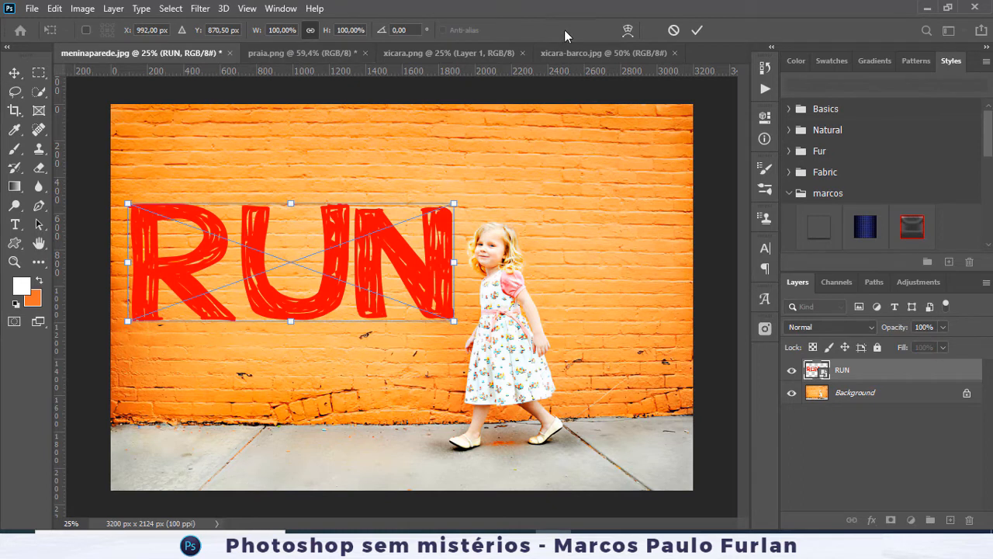
pyautogui.click(627, 30)
pyautogui.moveTo(344, 208); pyautogui.dragTo(341, 165)
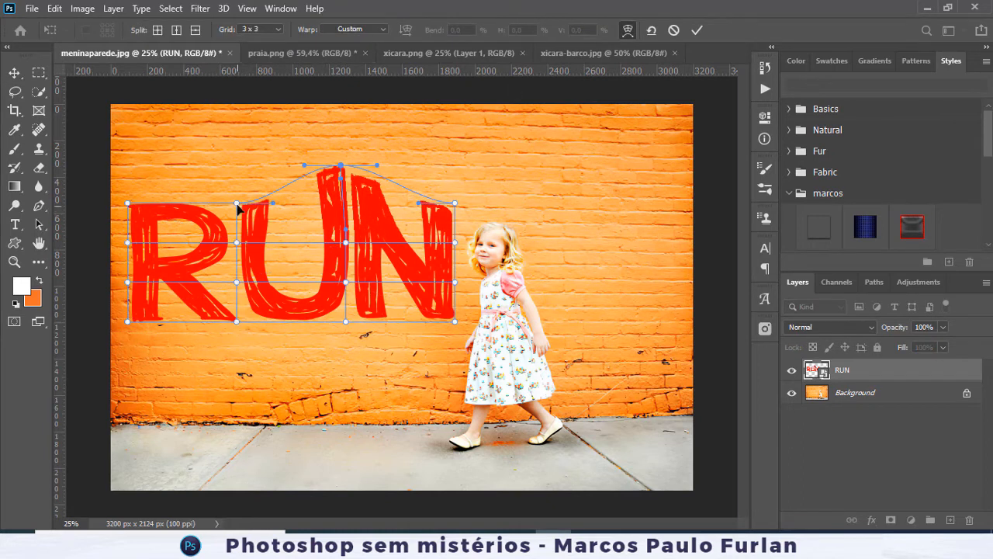
pyautogui.moveTo(239, 208); pyautogui.dragTo(239, 154)
pyautogui.moveTo(342, 166); pyautogui.dragTo(347, 150)
pyautogui.click(697, 29)
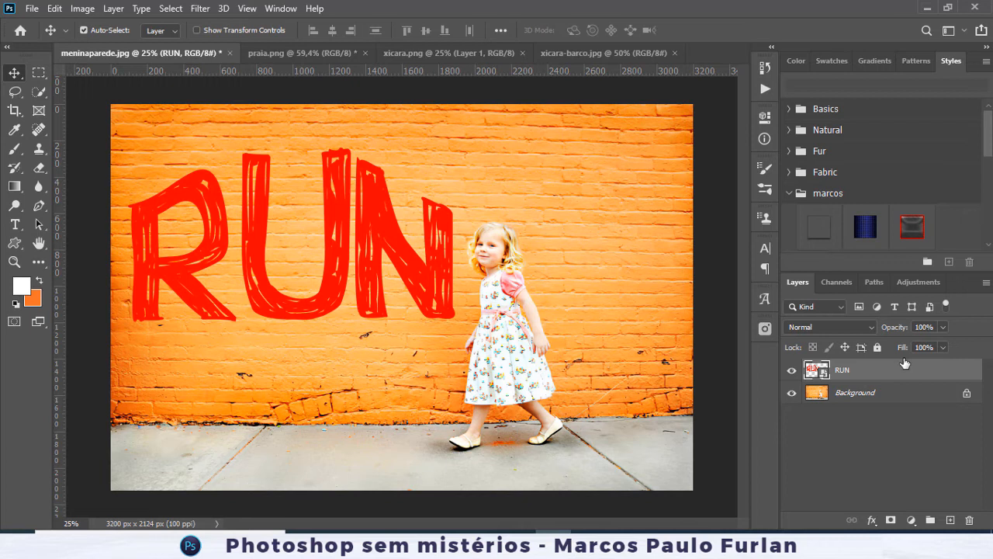
# - Set the RUN layer's blend mode to Soft Light
pyautogui.click(871, 327)
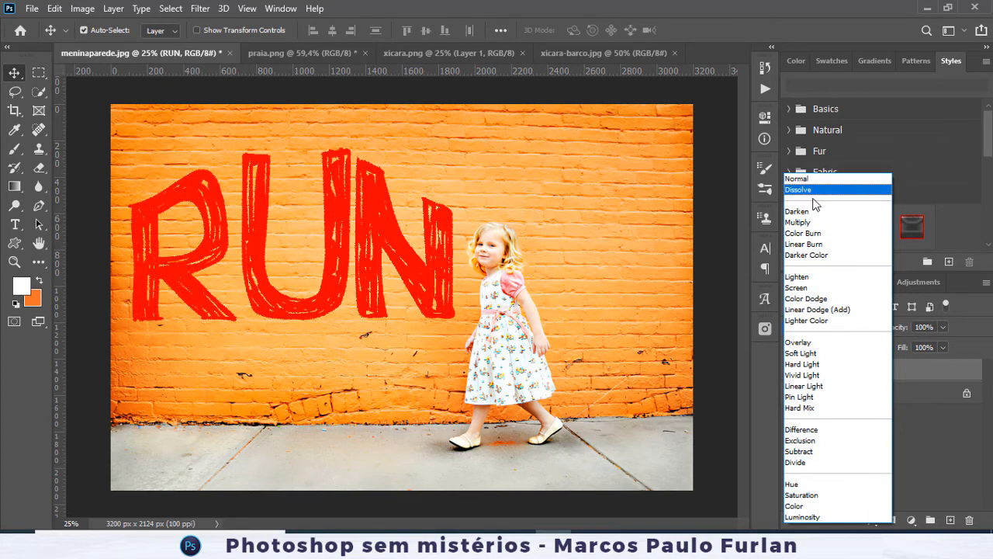
pyautogui.click(825, 355)
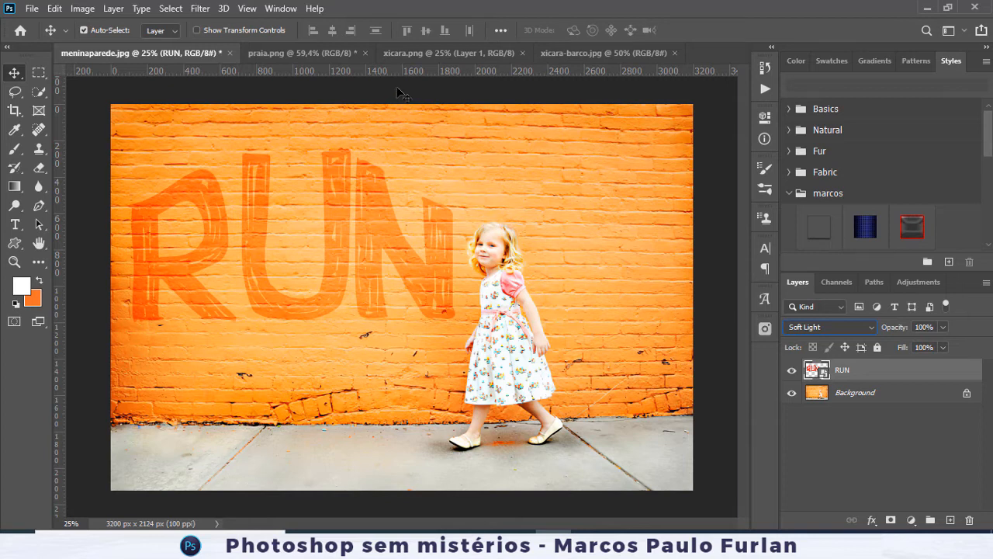
# - Switch to the xicara-barco.jpg document and add the text café on the white cup
pyautogui.click(332, 52)
pyautogui.click(434, 51)
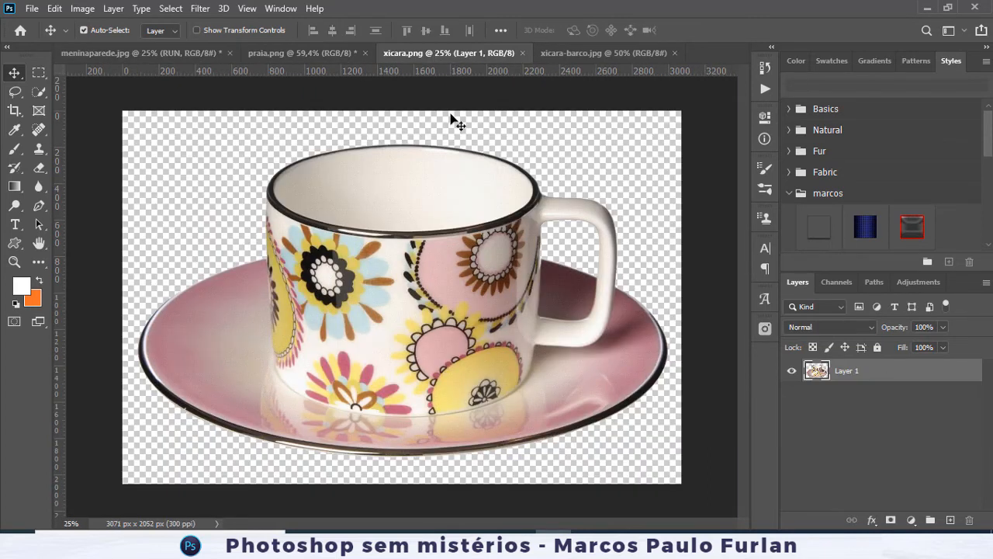
pyautogui.click(584, 53)
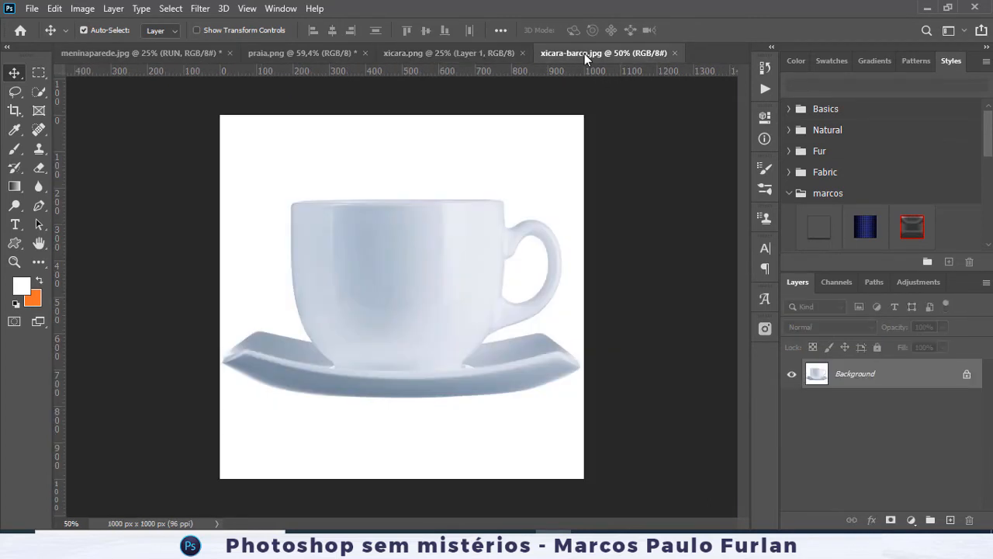
pyautogui.click(18, 226)
pyautogui.click(361, 281)
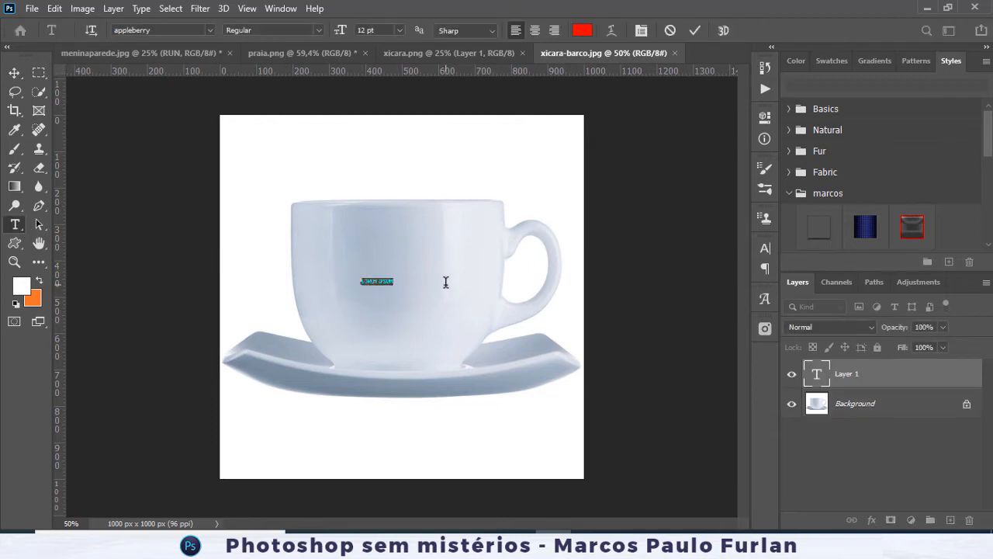
pyautogui.write('M')
pyautogui.click(14, 72)
# - Scale the café text to about 1475% across the cup's body and convert its layer to a smart object
pyautogui.moveTo(348, 297); pyautogui.dragTo(485, 351)
pyautogui.hotkey('ctrl', 't')
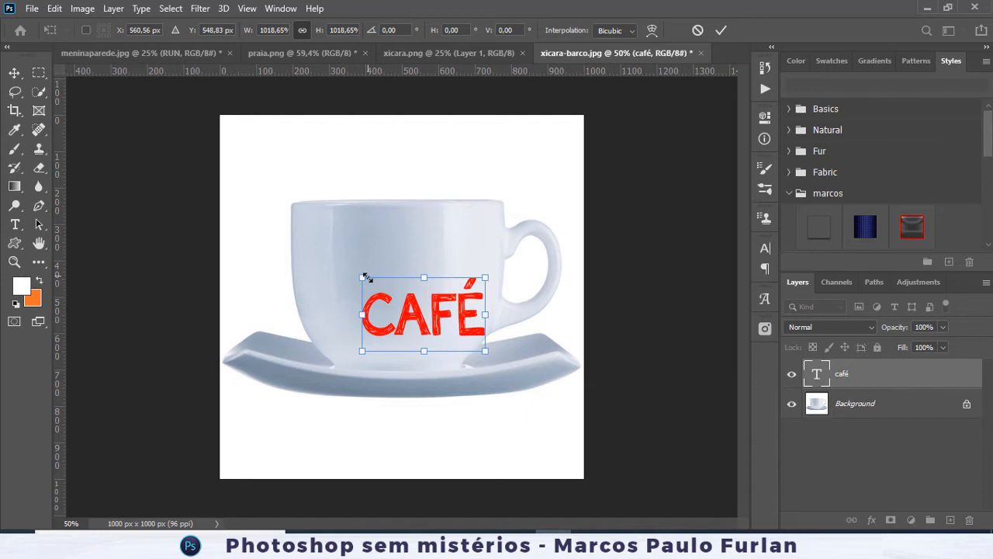
pyautogui.moveTo(365, 277); pyautogui.dragTo(306, 243)
pyautogui.moveTo(413, 299); pyautogui.dragTo(415, 277)
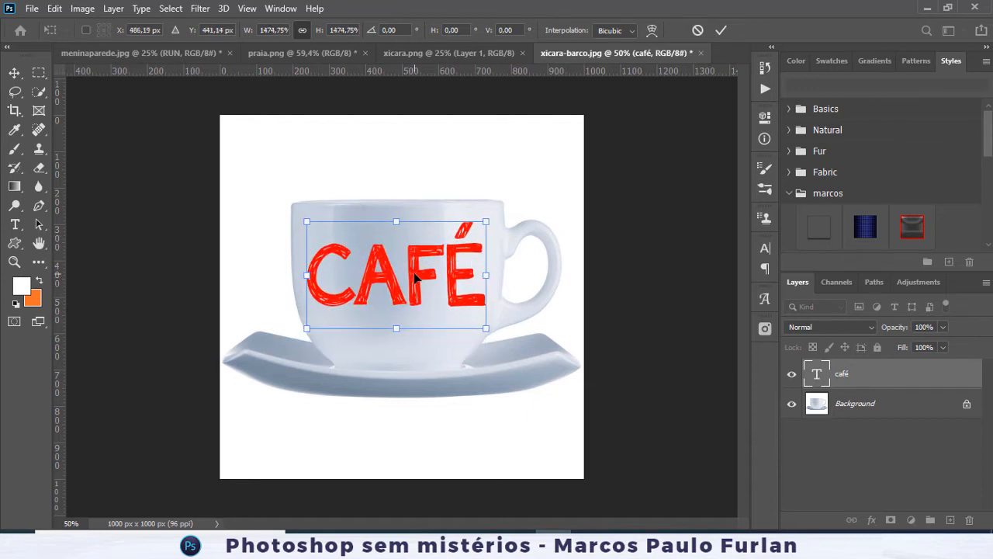
pyautogui.press('Return')
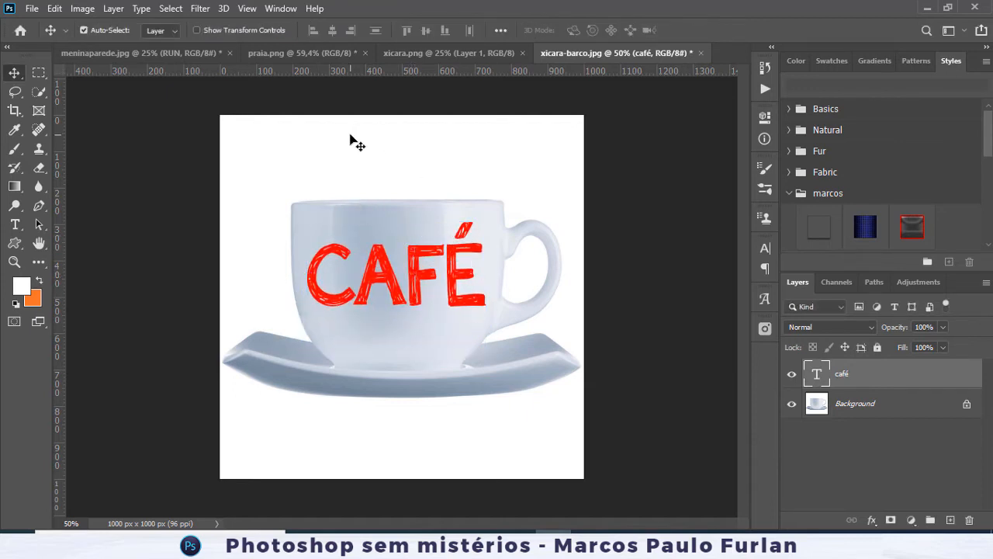
pyautogui.rightClick(897, 378)
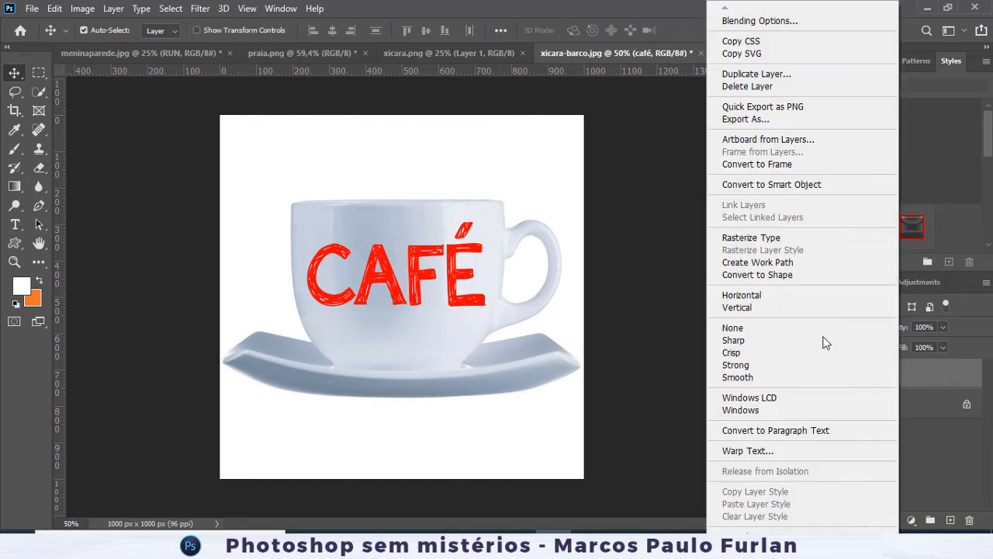
pyautogui.click(850, 187)
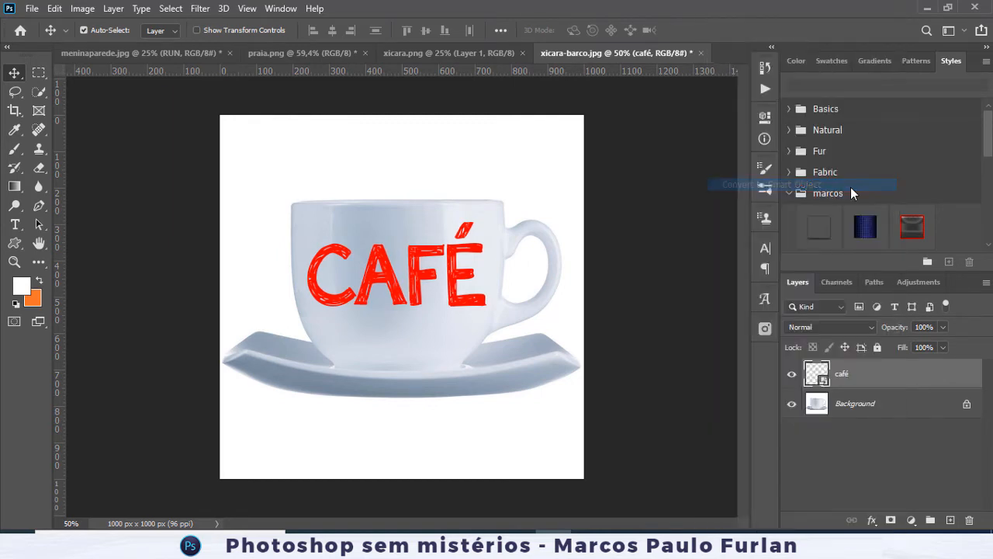
# - Try to curve the café lettering on a 3 x 3 warp grid by pulling its bottom edge points down and an inner point up
pyautogui.hotkey('ctrl', 't')
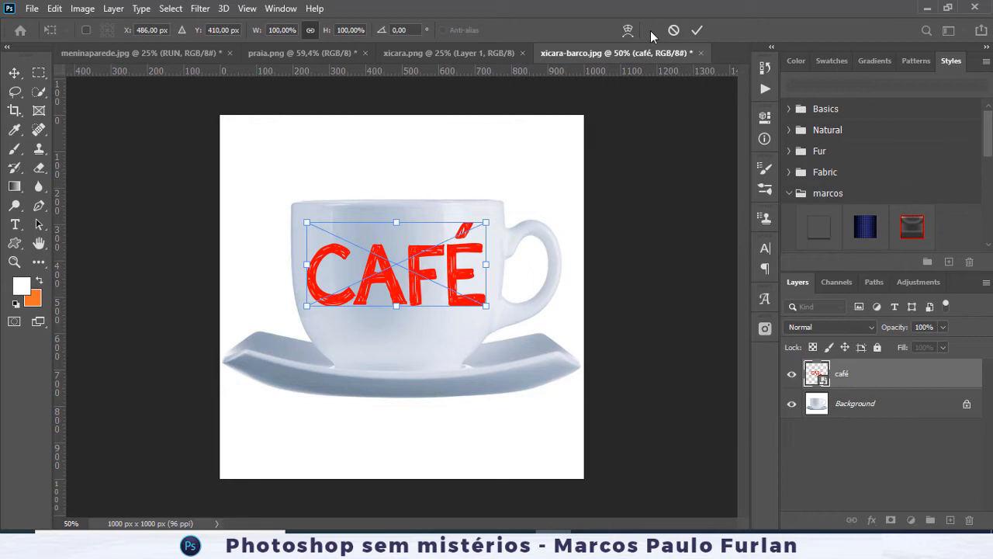
pyautogui.click(628, 30)
pyautogui.moveTo(427, 308); pyautogui.dragTo(427, 331)
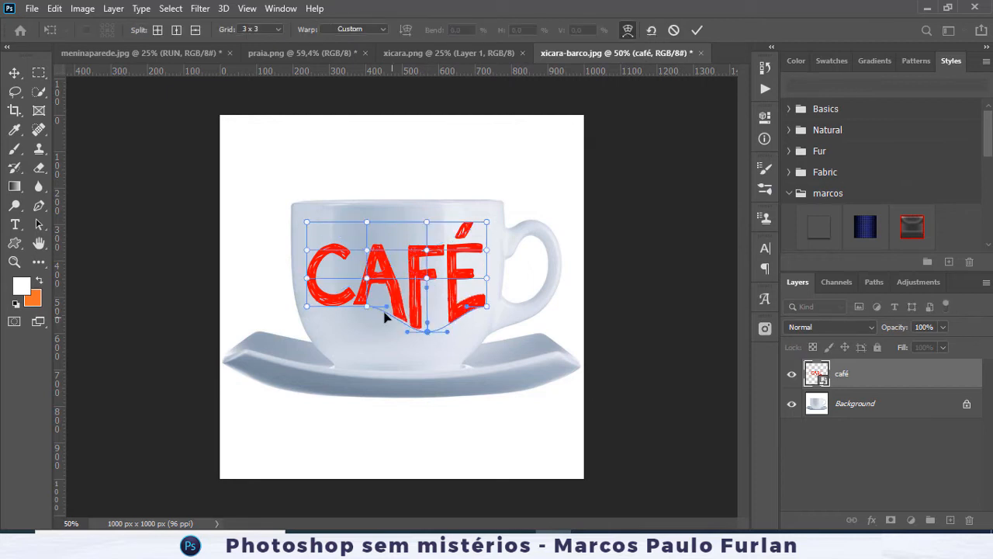
pyautogui.moveTo(369, 314); pyautogui.dragTo(356, 339)
pyautogui.moveTo(427, 248); pyautogui.dragTo(428, 230)
pyautogui.moveTo(371, 250); pyautogui.dragTo(367, 277)
pyautogui.hotkey('ctrl', 'z')
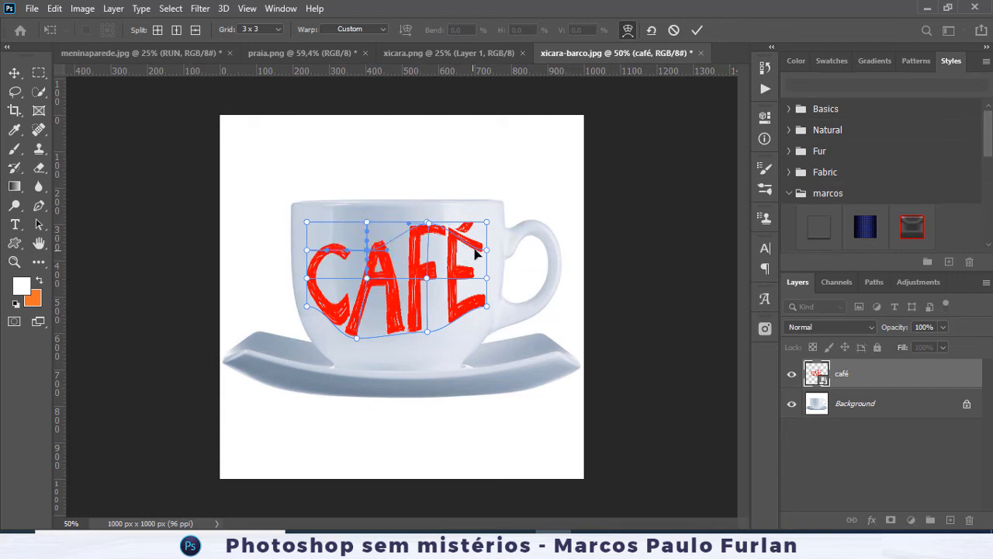
pyautogui.hotkey('ctrl', 'z')
pyautogui.hotkey('ctrl', 'z')
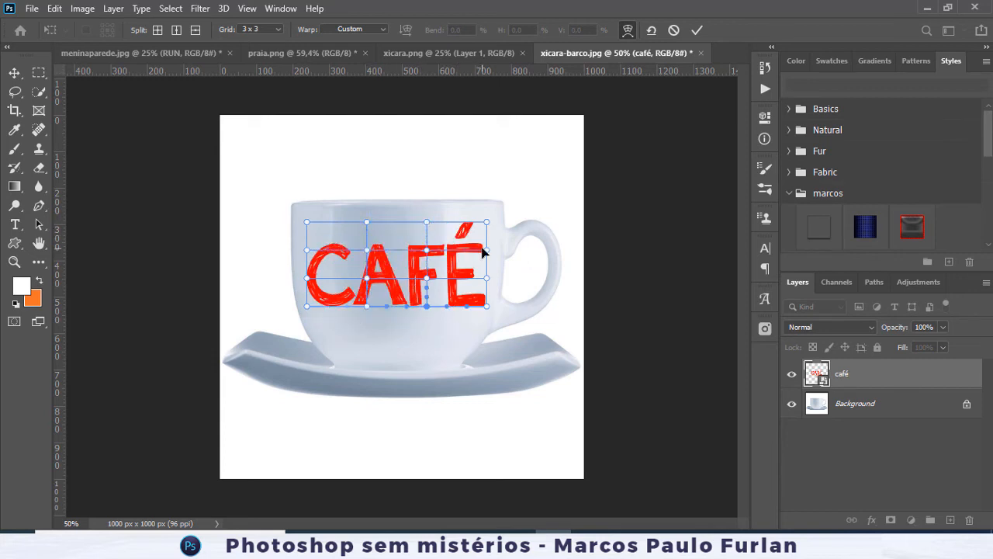
pyautogui.click(273, 37)
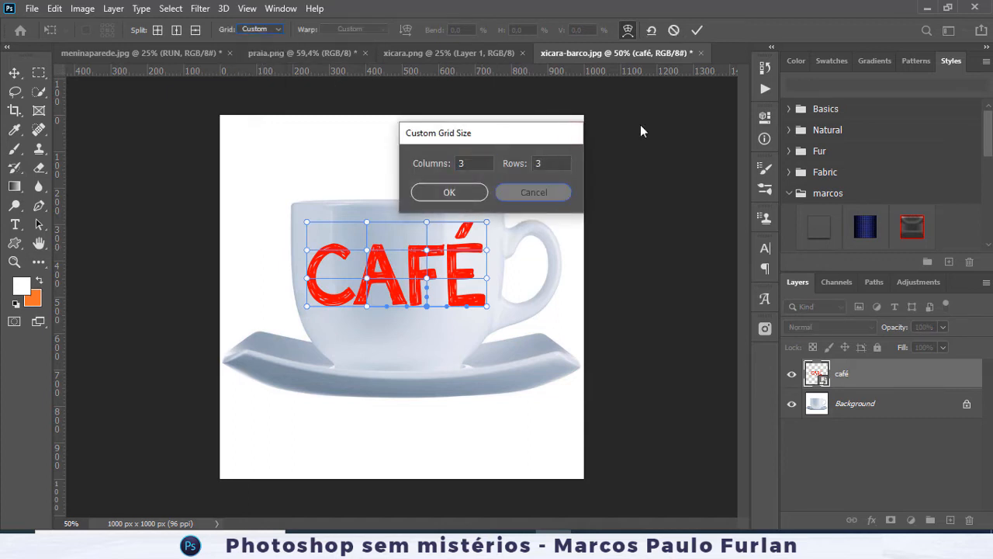
pyautogui.press('Escape')
pyautogui.press('Escape')
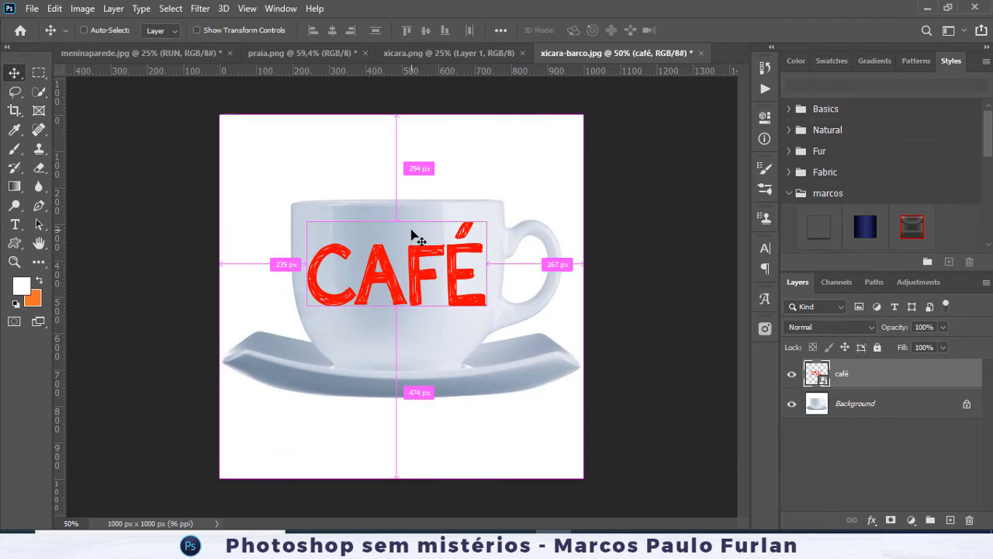
# - Warp the café smart object with the outer edge handles so its top and bottom edges bow downward like the cup's surface
pyautogui.hotkey('ctrl', 't')
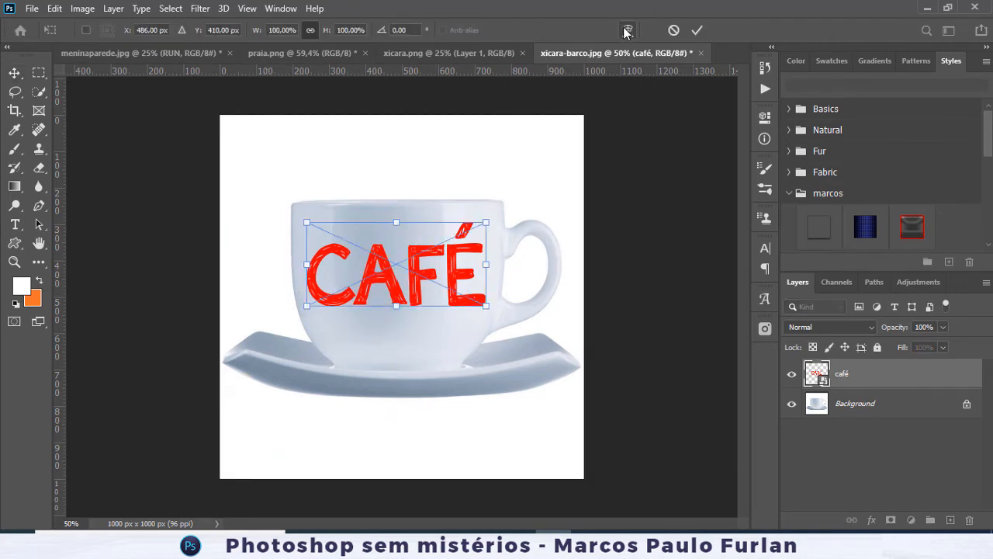
pyautogui.click(628, 30)
pyautogui.click(273, 30)
pyautogui.click(341, 31)
pyautogui.click(345, 28)
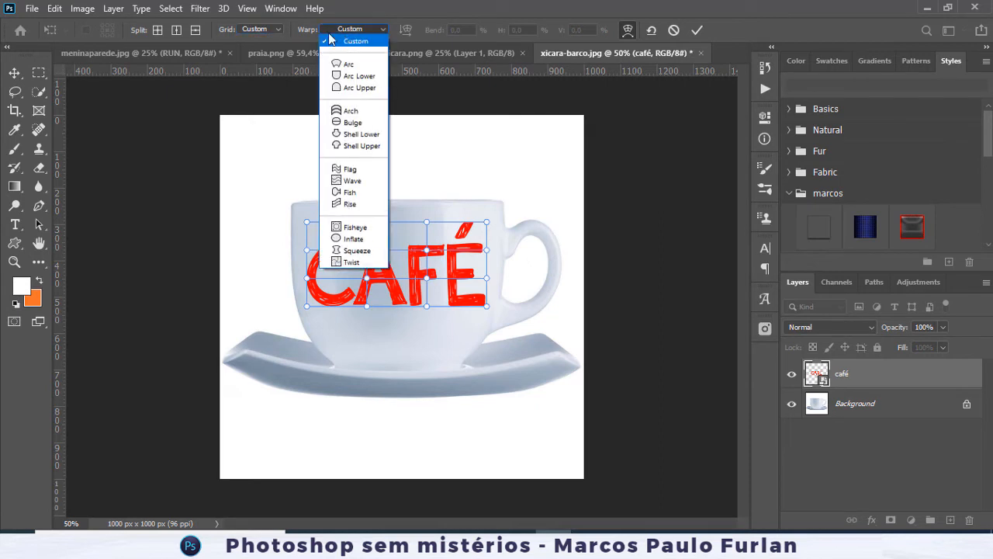
pyautogui.click(262, 29)
pyautogui.click(266, 70)
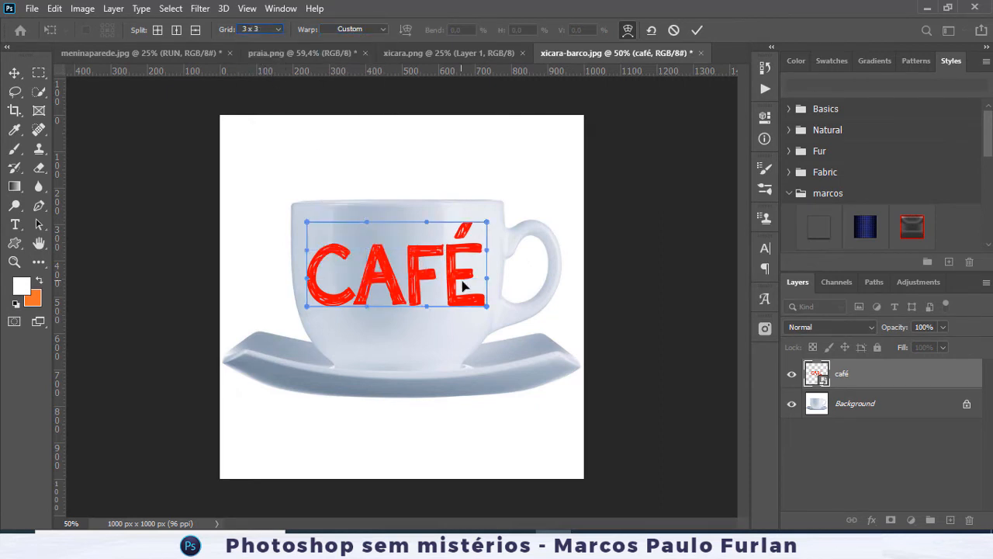
pyautogui.moveTo(427, 313); pyautogui.dragTo(363, 344)
pyautogui.moveTo(371, 227); pyautogui.dragTo(368, 257)
pyautogui.moveTo(429, 224); pyautogui.dragTo(440, 269)
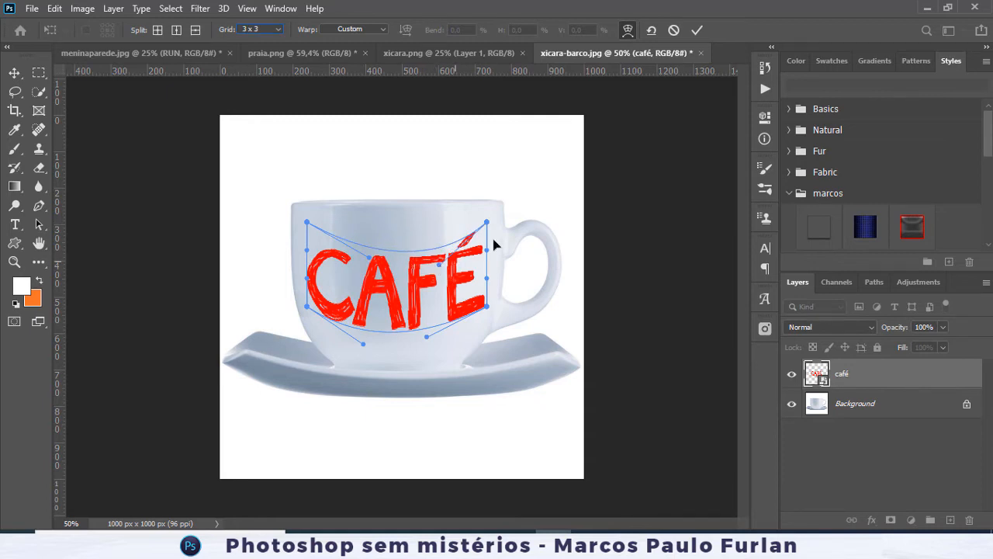
pyautogui.click(697, 29)
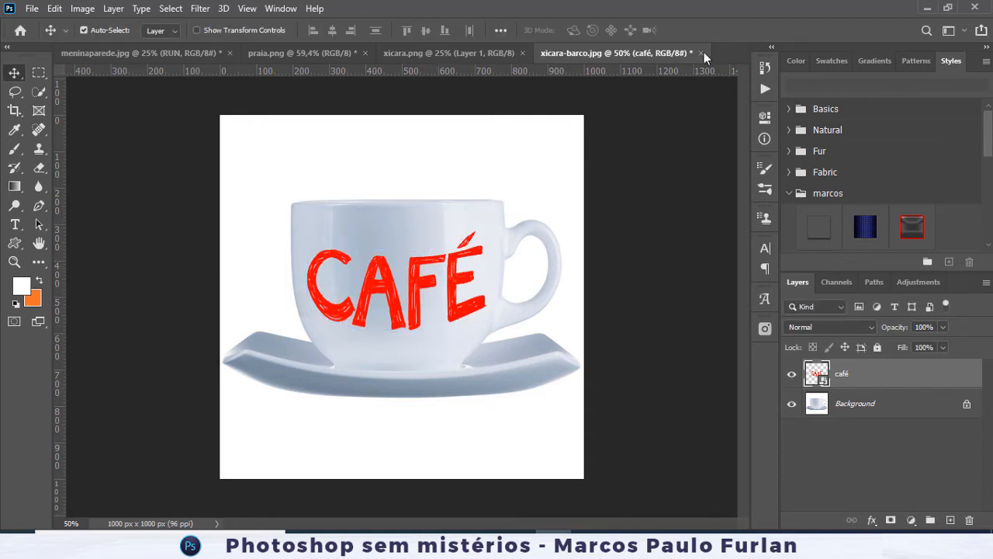
# - Add a drop shadow to the café layer and set its fill opacity to 0%
pyautogui.doubleClick(953, 383)
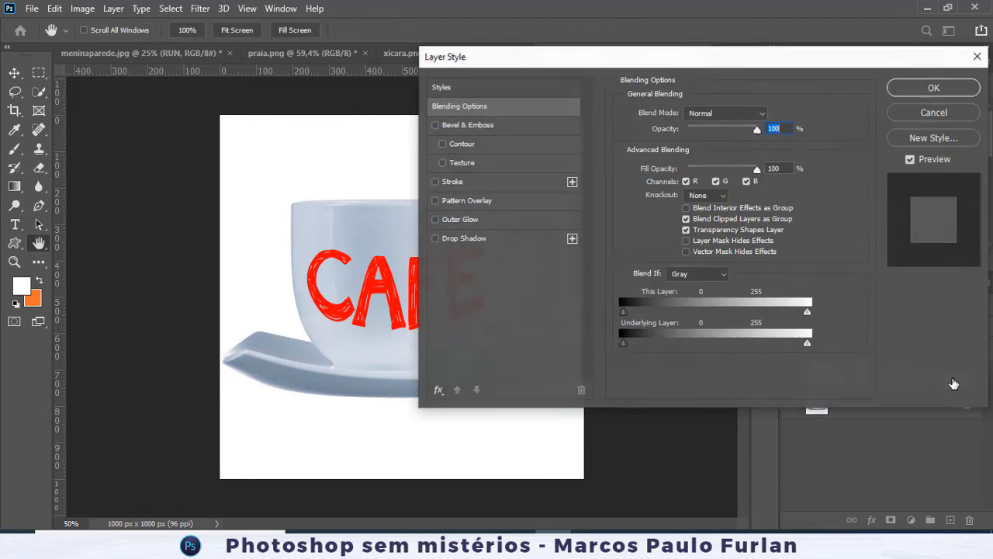
pyautogui.click(461, 238)
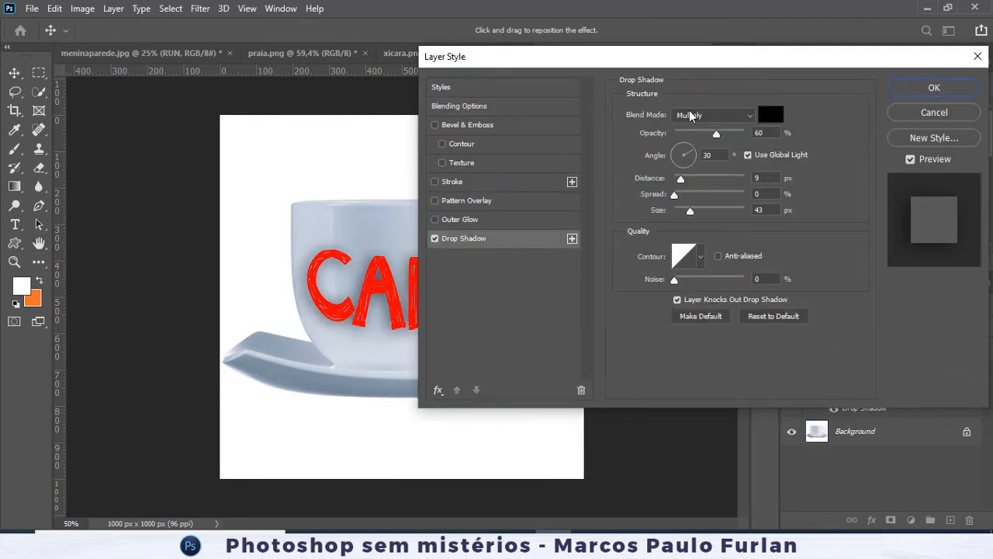
pyautogui.click(458, 107)
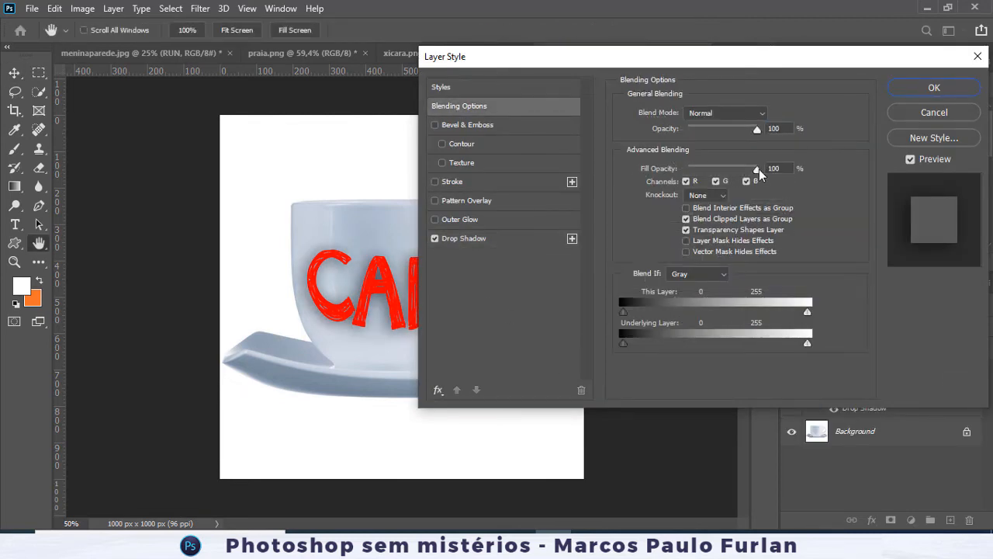
pyautogui.moveTo(757, 169); pyautogui.dragTo(652, 171)
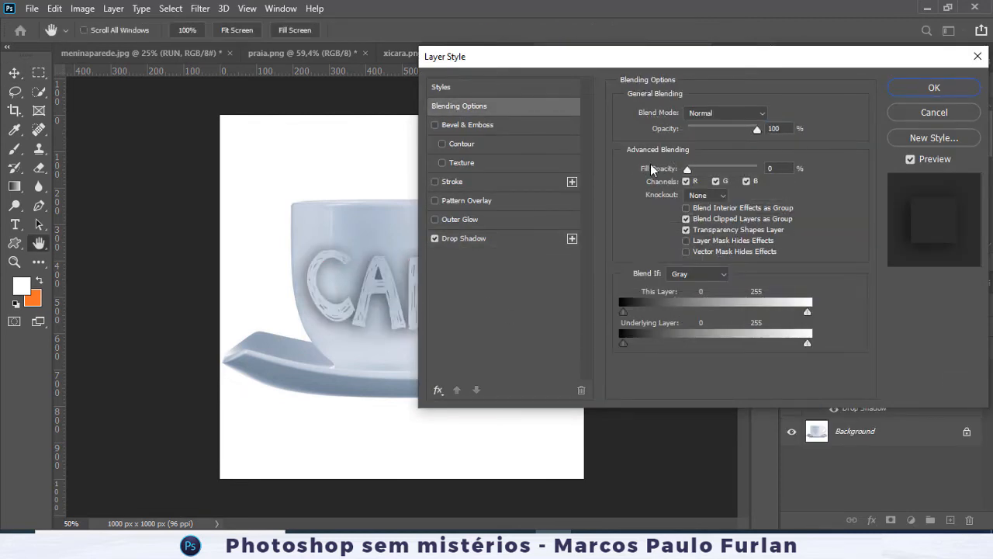
# - Add a Bevel & Emboss effect to the café lettering, choosing an emboss style, increasing its size and adjusting the light angle
pyautogui.click(468, 126)
pyautogui.click(697, 114)
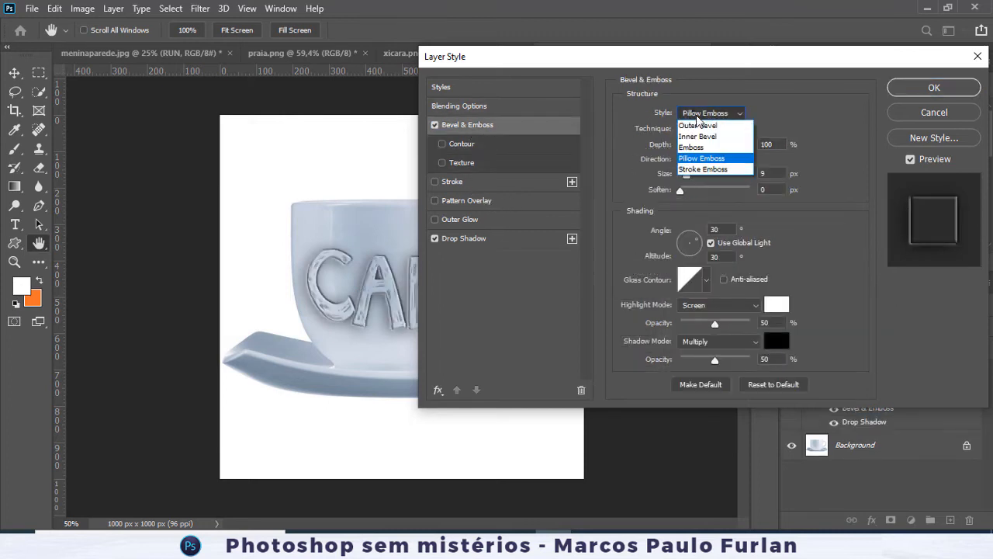
pyautogui.click(697, 158)
pyautogui.moveTo(696, 147); pyautogui.dragTo(702, 147)
pyautogui.moveTo(723, 62); pyautogui.dragTo(848, 60)
pyautogui.moveTo(822, 173); pyautogui.dragTo(865, 189)
pyautogui.moveTo(826, 243); pyautogui.dragTo(807, 231)
pyautogui.moveTo(955, 54); pyautogui.dragTo(831, 67)
pyautogui.click(936, 99)
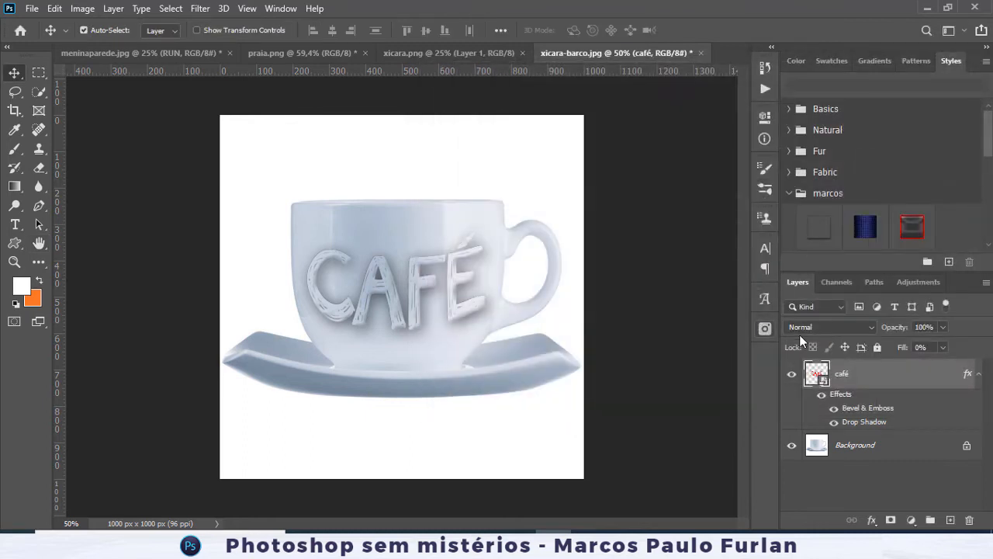
# - Change the font inside the café smart object to Dancing Script, reposition the text within the canvas, and save and close its contents
pyautogui.doubleClick(816, 374)
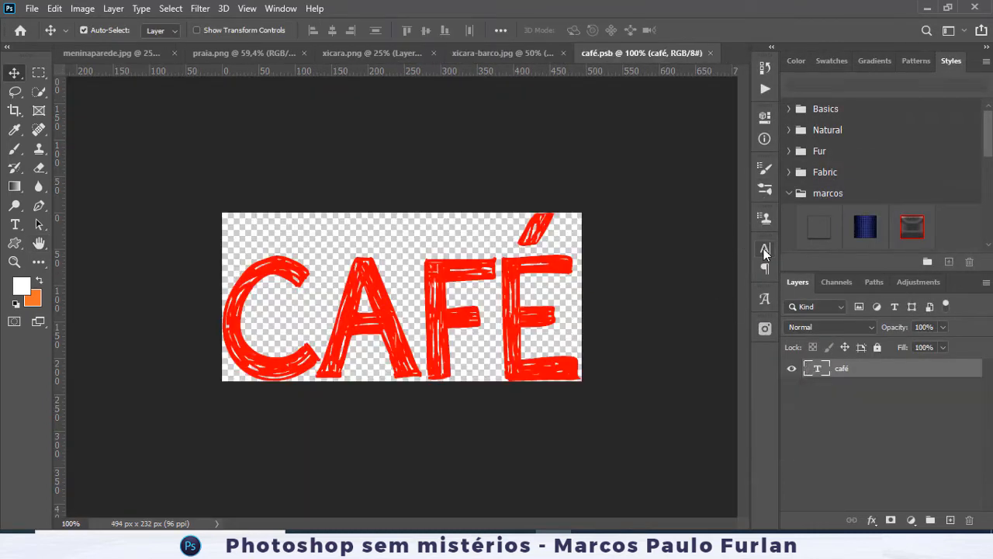
pyautogui.click(765, 248)
pyautogui.click(674, 268)
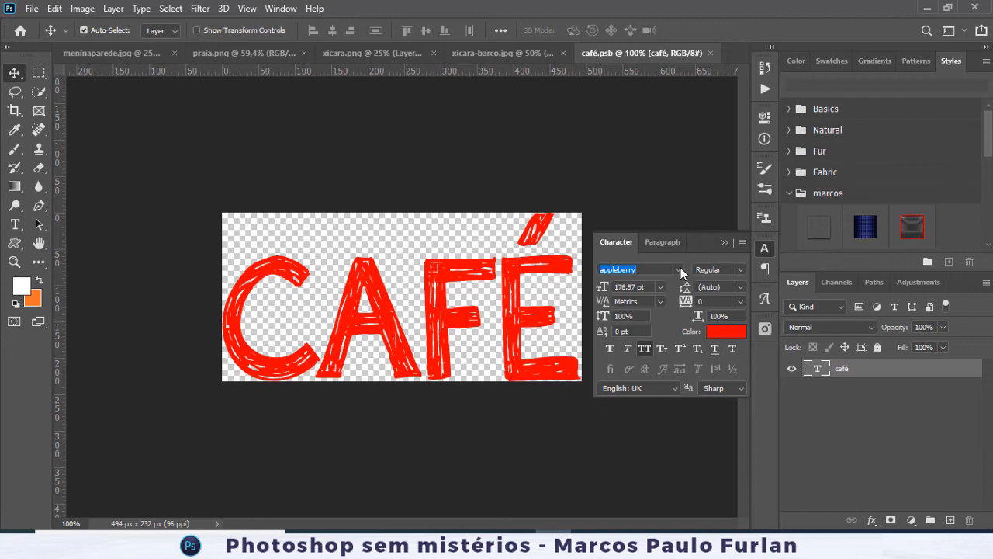
pyautogui.click(678, 269)
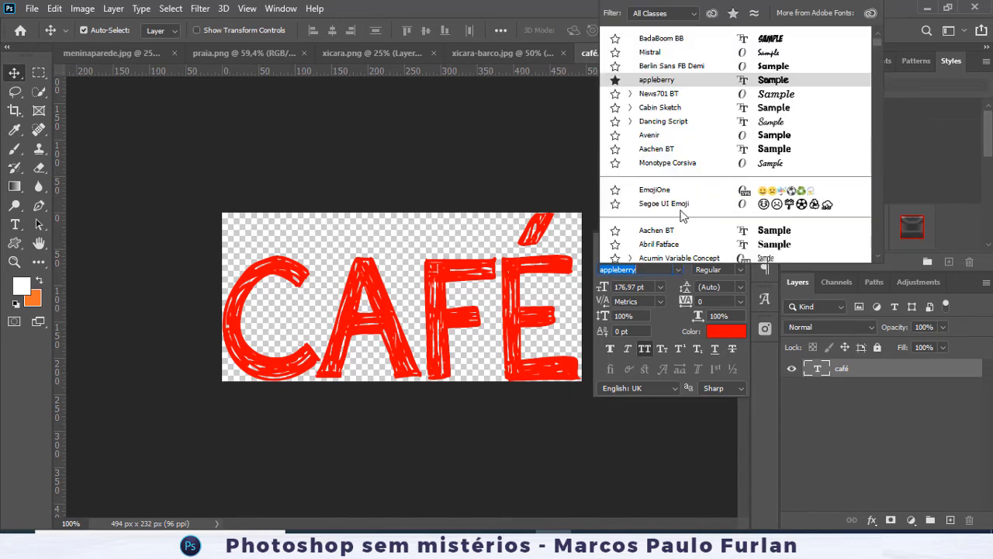
pyautogui.click(684, 126)
pyautogui.moveTo(522, 323)
pyautogui.mouseDown()
pyautogui.moveTo(514, 312)
pyautogui.moveTo(526, 317)
pyautogui.mouseUp()
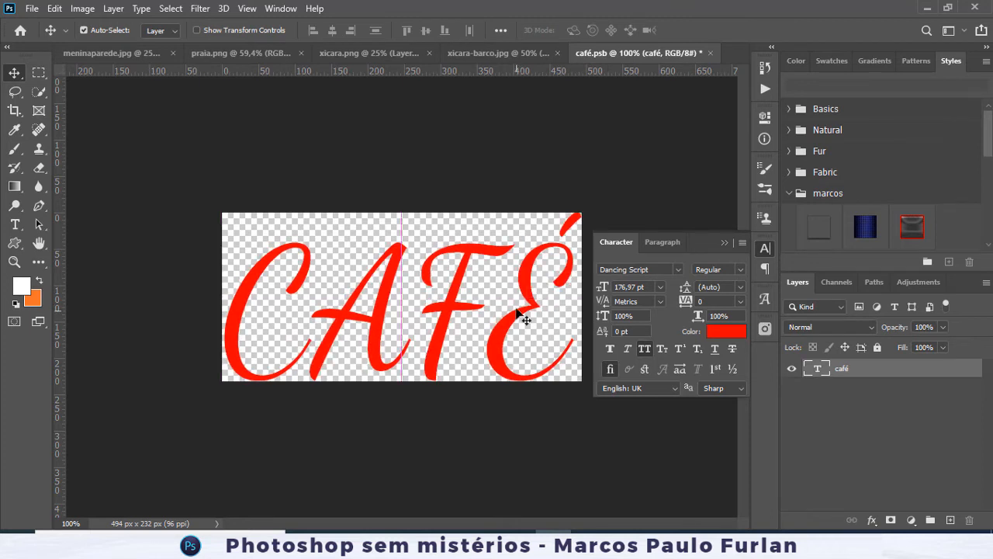
pyautogui.click(711, 52)
pyautogui.click(446, 214)
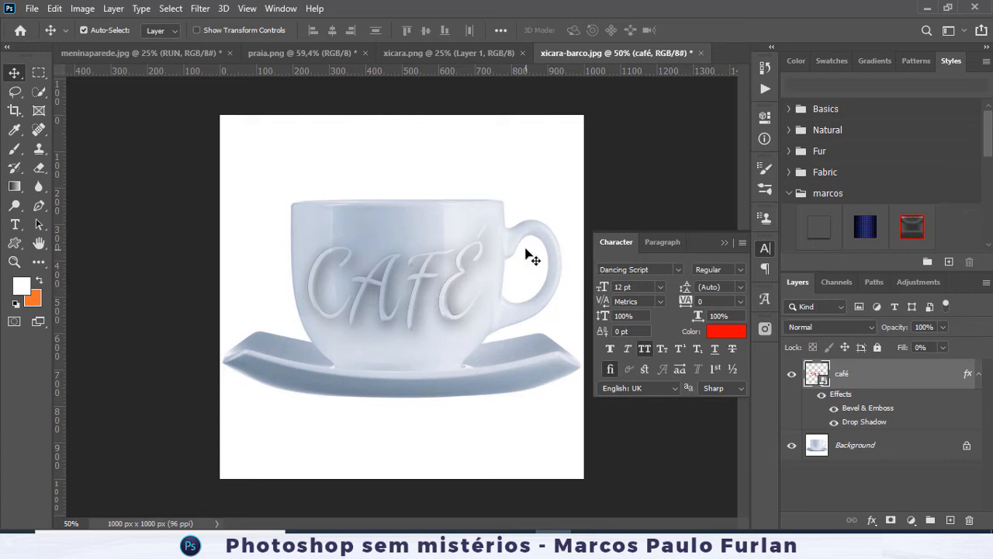
# - Switch to the praia.png document and select the Background copy layer with the cut-out couple
pyautogui.click(421, 54)
pyautogui.click(317, 53)
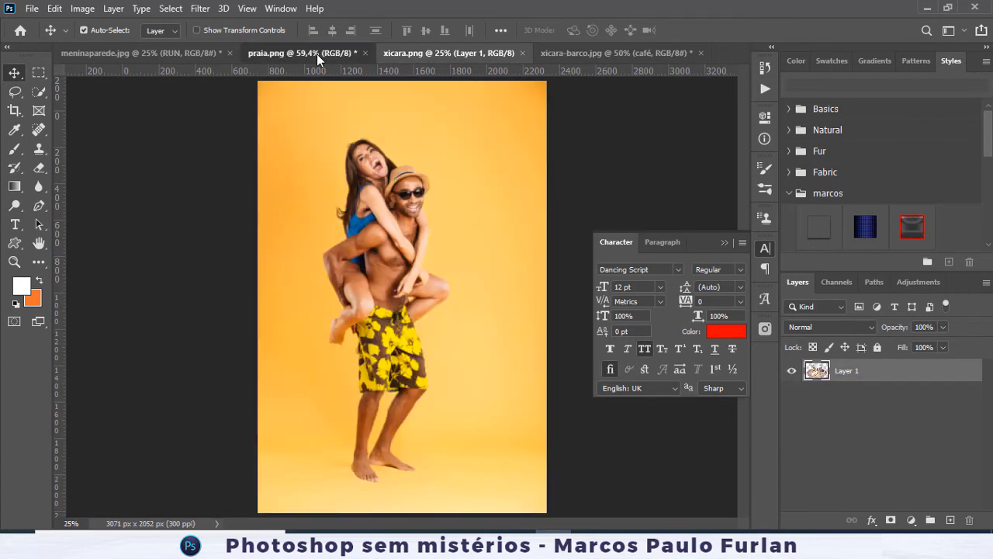
pyautogui.click(891, 409)
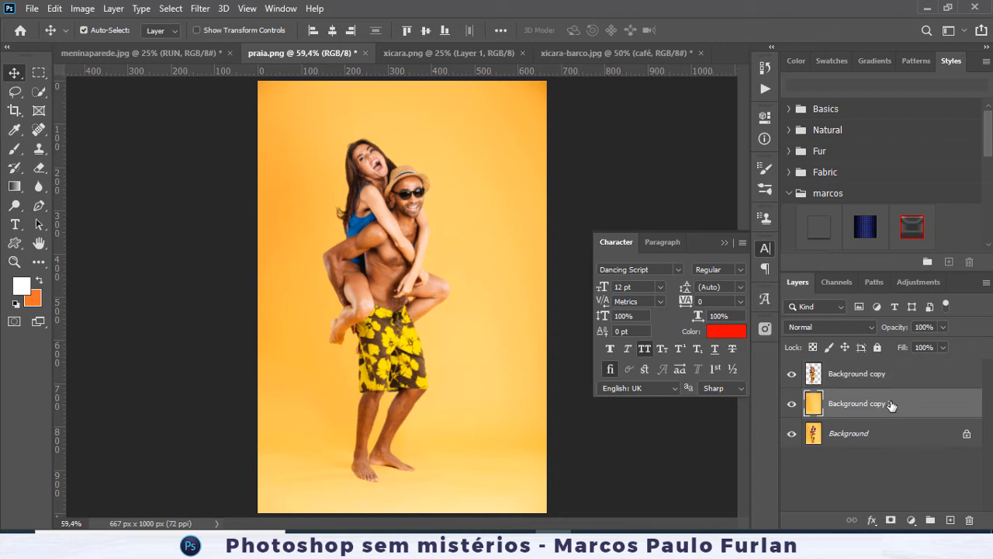
pyautogui.click(885, 379)
pyautogui.click(53, 8)
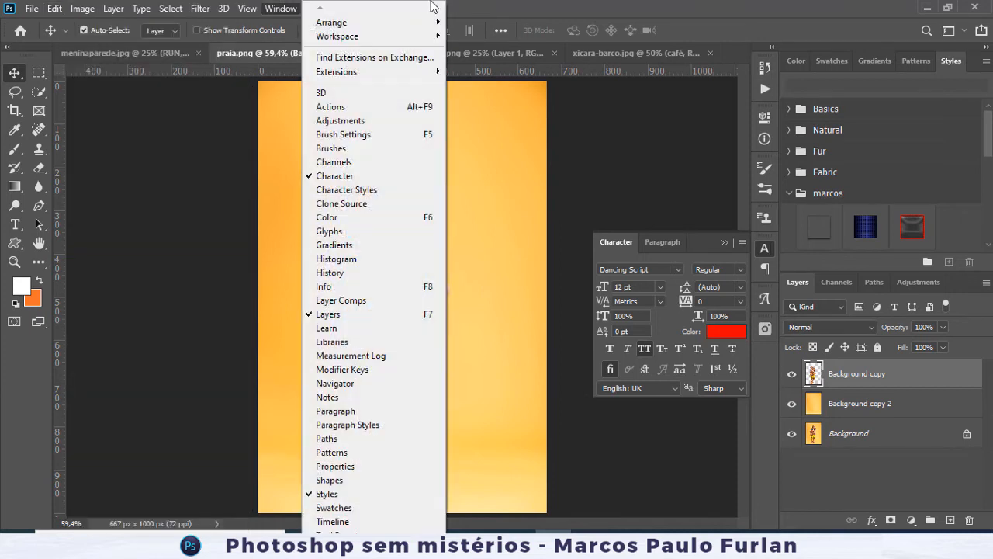
pyautogui.moveTo(115, 10)
pyautogui.click(306, 56)
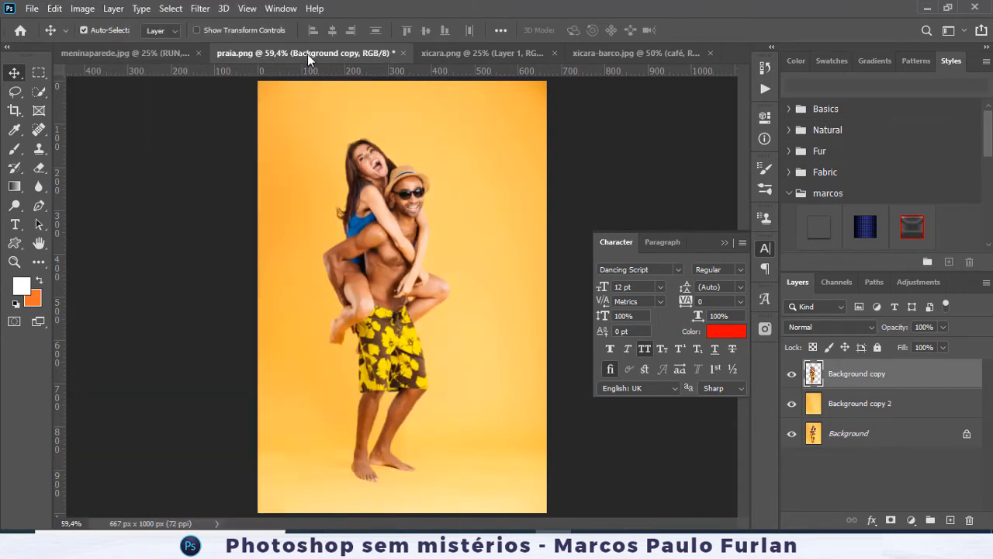
# - Switch to meninaparede.jpg and marquee-select the Background layer's full-height area from the left edge to just before the girl
pyautogui.click(187, 58)
pyautogui.click(765, 246)
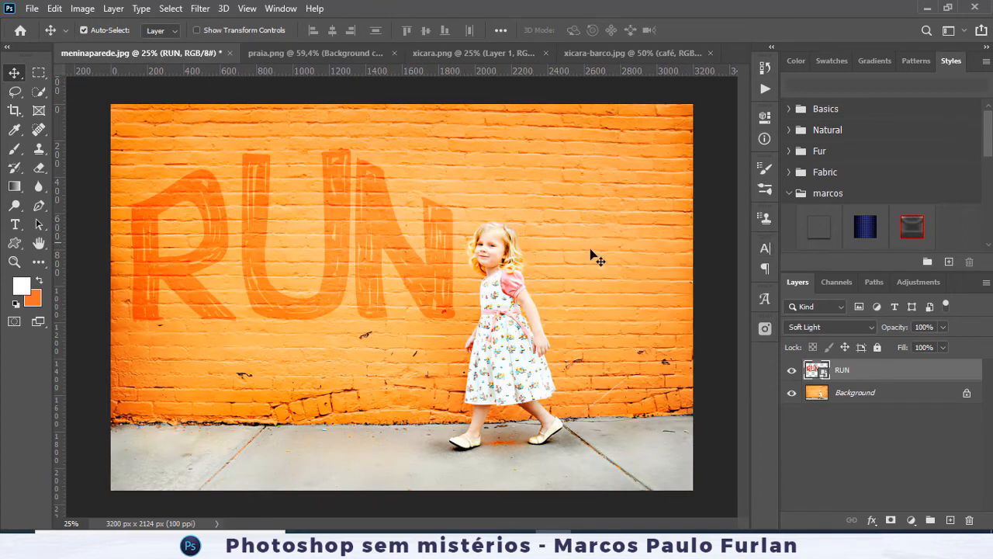
pyautogui.click(36, 74)
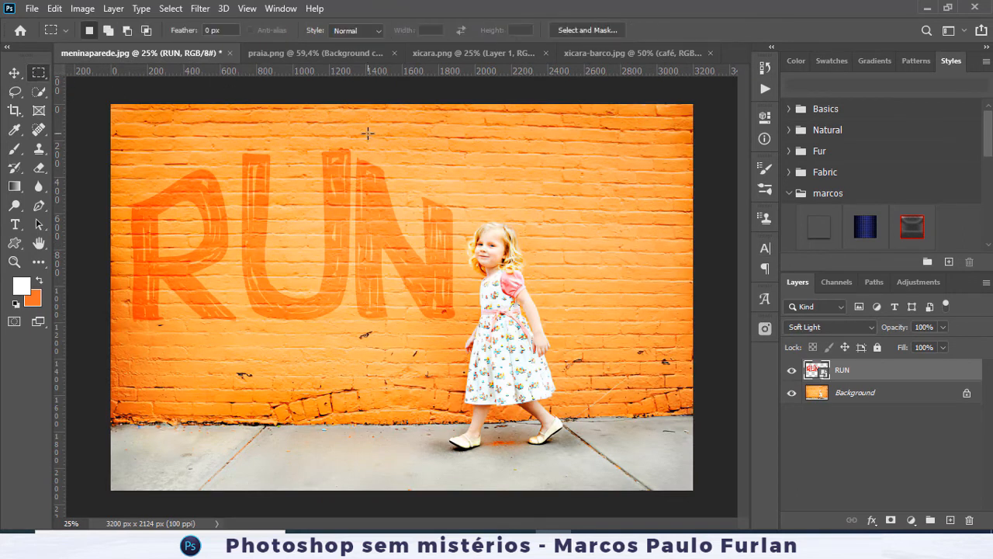
pyautogui.moveTo(101, 94); pyautogui.dragTo(445, 501)
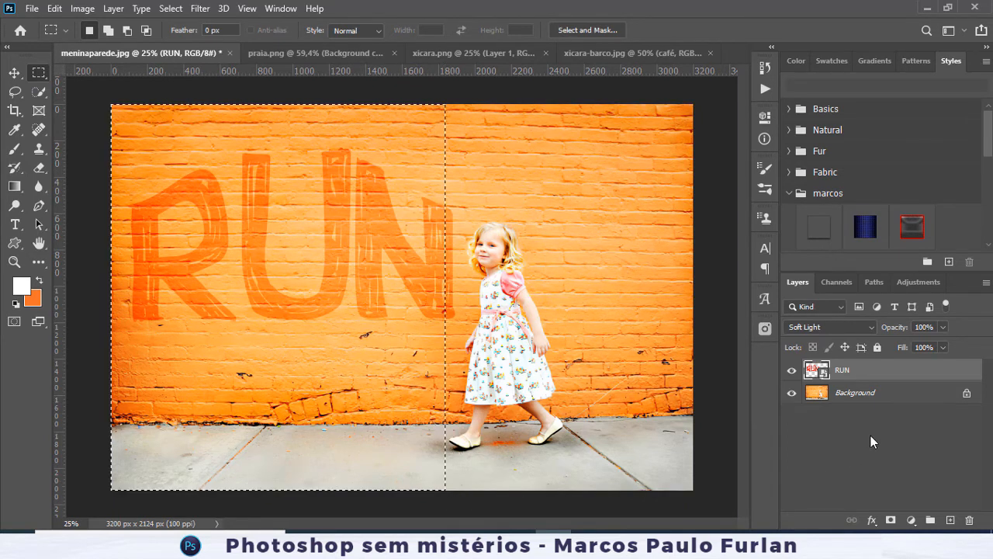
pyautogui.click(872, 393)
# - Try to stretch the selected wall area to about 181% width with Content-Aware Scale, cancel it and deselect
pyautogui.click(55, 9)
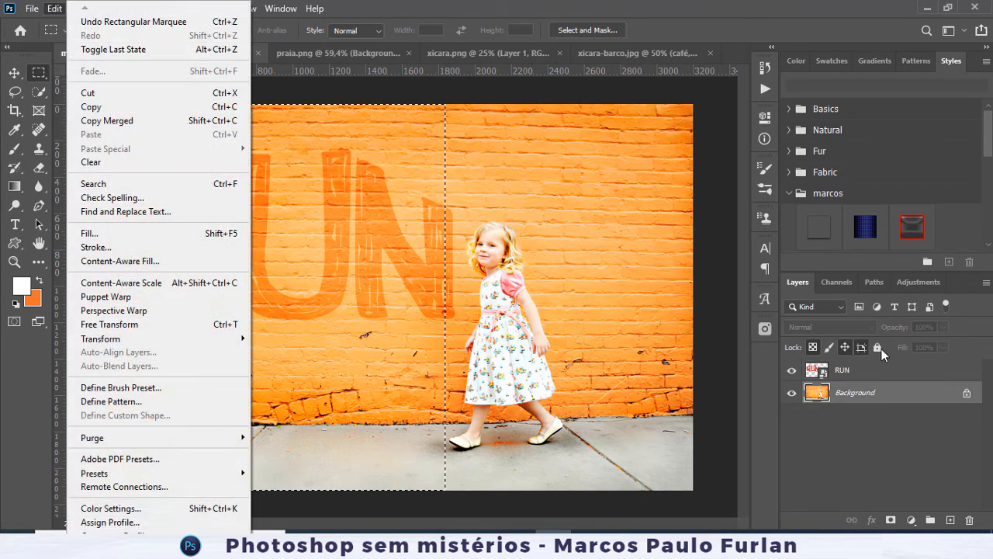
pyautogui.click(173, 284)
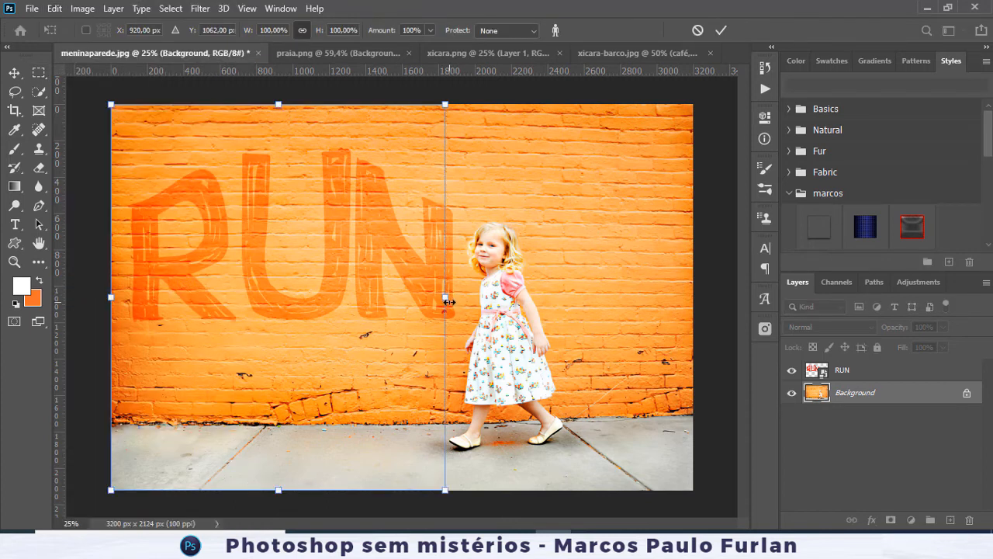
pyautogui.moveTo(449, 297); pyautogui.dragTo(720, 299)
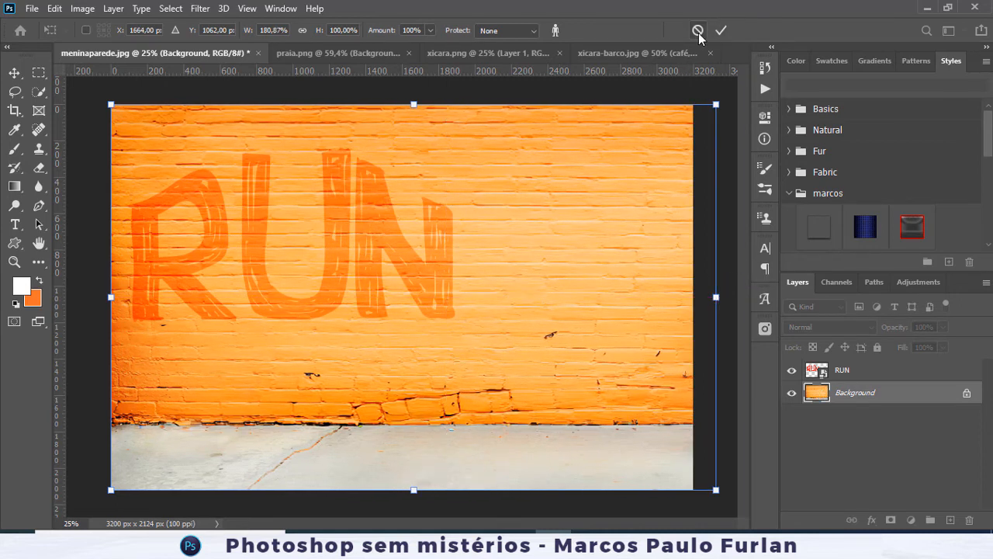
pyautogui.click(698, 31)
pyautogui.hotkey('ctrl', 'd')
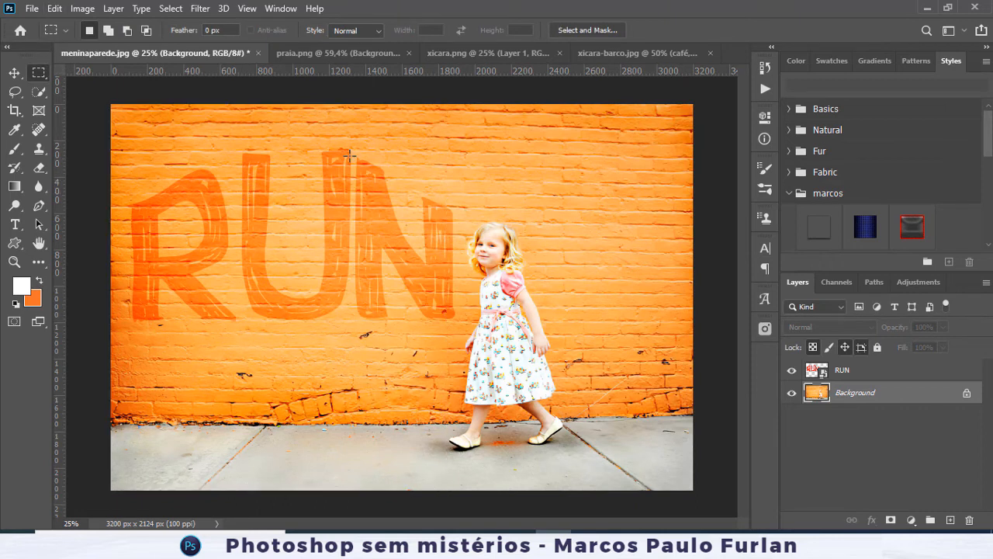
# - Return to praia.png with the Move tool active and try Perspective Warp on the Background copy layer
pyautogui.click(335, 53)
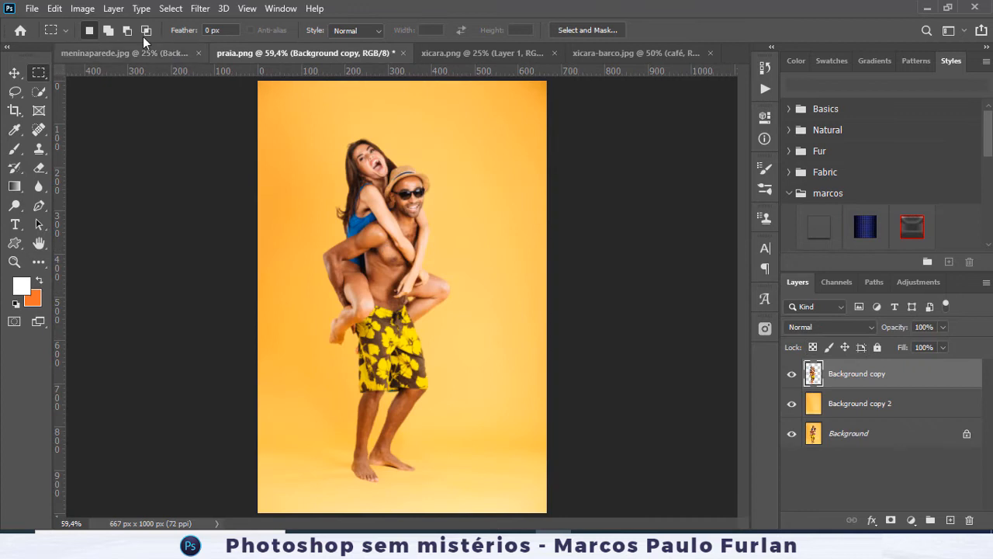
pyautogui.click(11, 73)
pyautogui.click(55, 8)
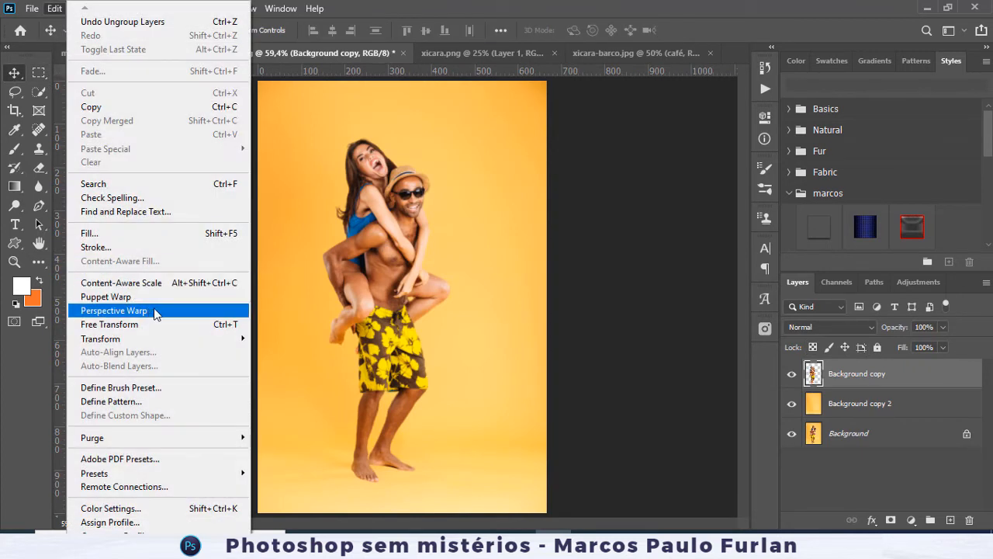
pyautogui.click(114, 311)
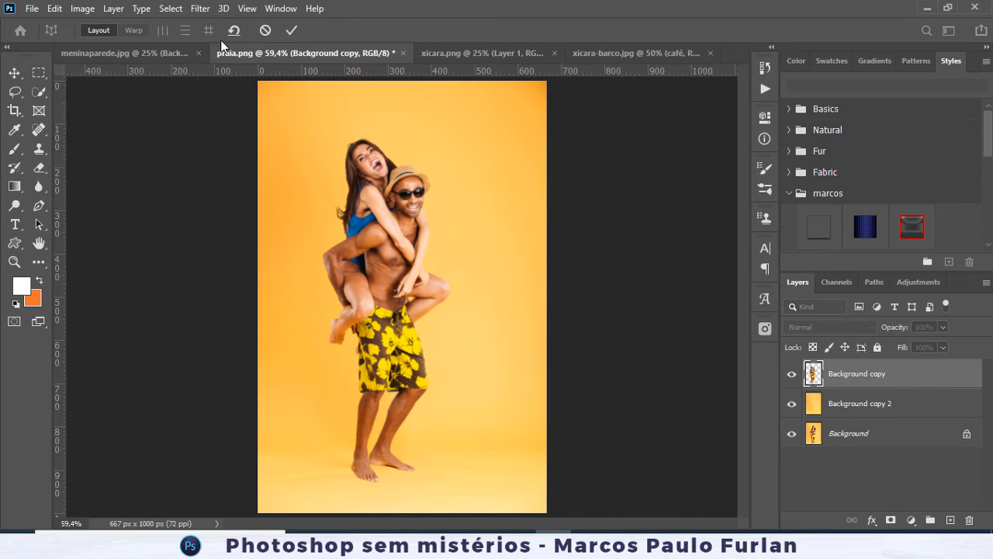
pyautogui.click(264, 30)
# - Distort the couple's layer by pulling its top corners out to the canvas corners and moving its bottom corners slightly up
pyautogui.click(54, 8)
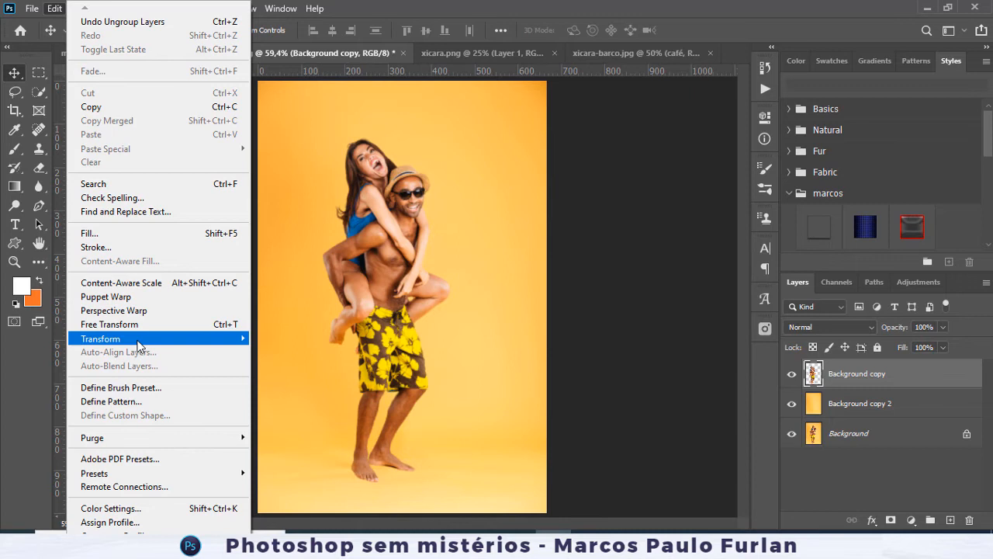
pyautogui.moveTo(136, 340)
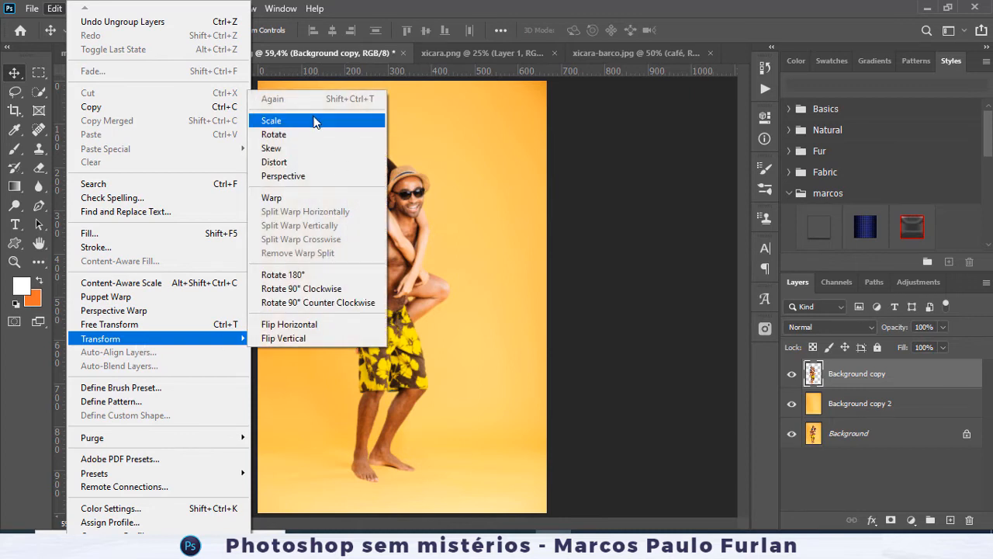
pyautogui.click(310, 162)
pyautogui.moveTo(323, 140); pyautogui.dragTo(261, 84)
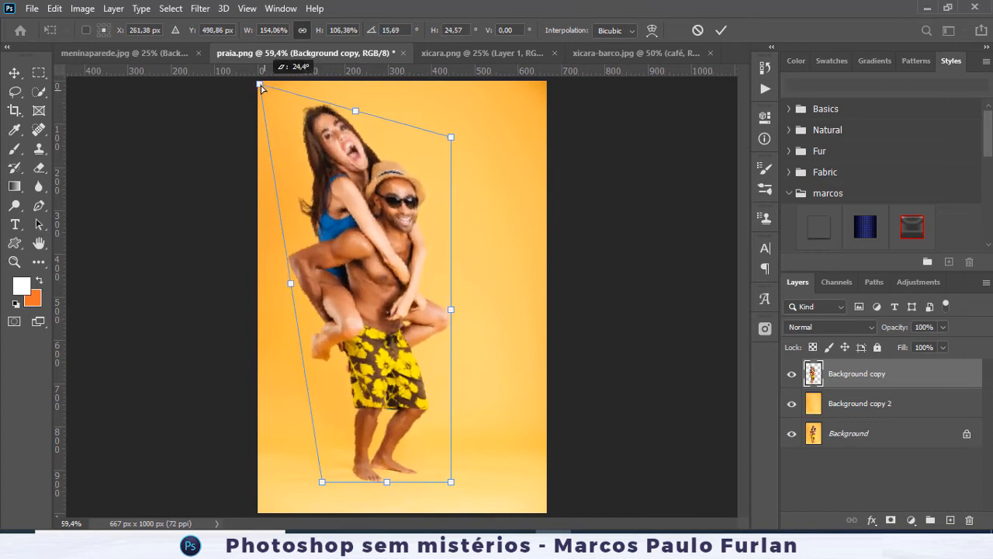
pyautogui.moveTo(451, 137); pyautogui.dragTo(547, 82)
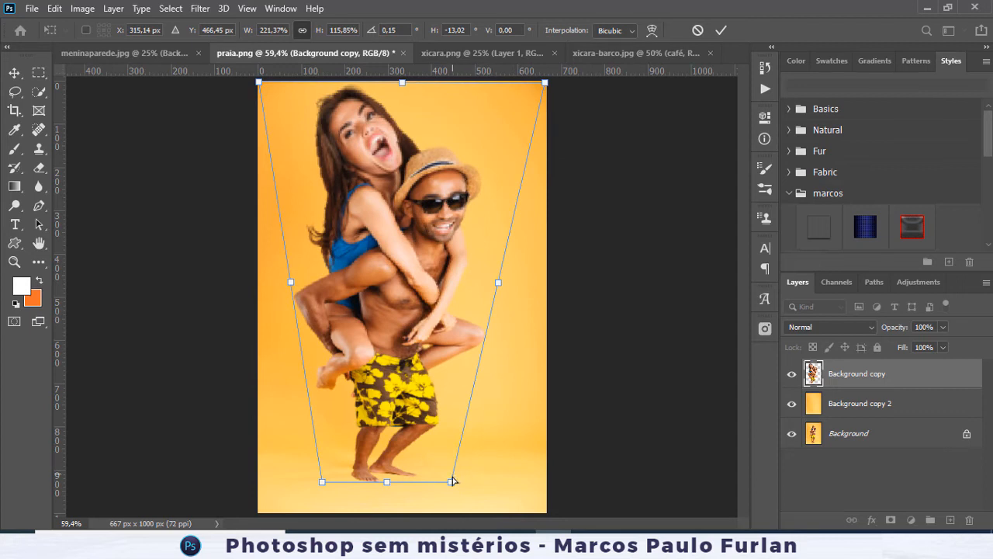
pyautogui.moveTo(451, 482); pyautogui.dragTo(549, 512)
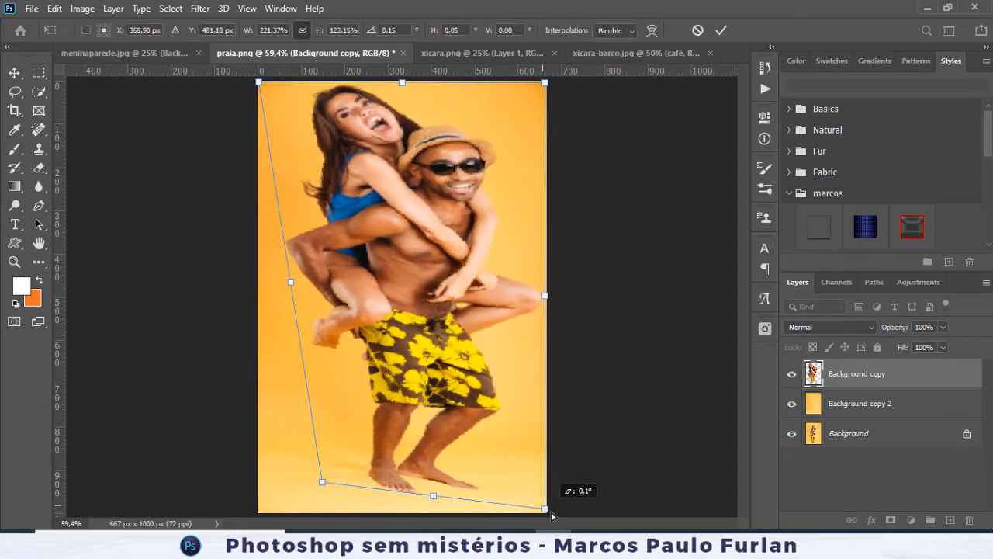
pyautogui.moveTo(322, 482); pyautogui.dragTo(331, 458)
pyautogui.moveTo(550, 512); pyautogui.dragTo(466, 460)
pyautogui.click(720, 32)
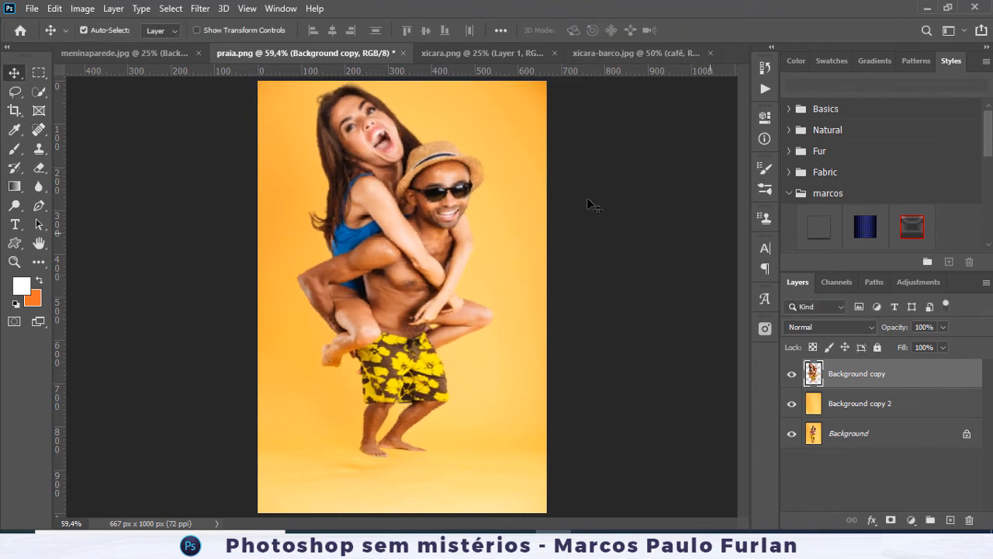
# - Switch to xicara.png and browse for a file to open in the imagens folder under Photoshop-sem-misterios
pyautogui.click(54, 8)
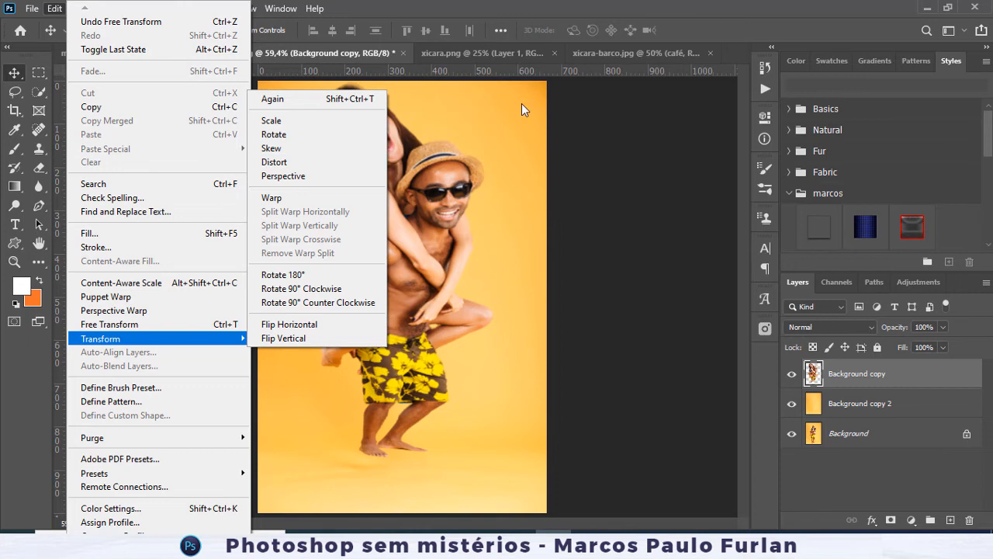
pyautogui.click(460, 48)
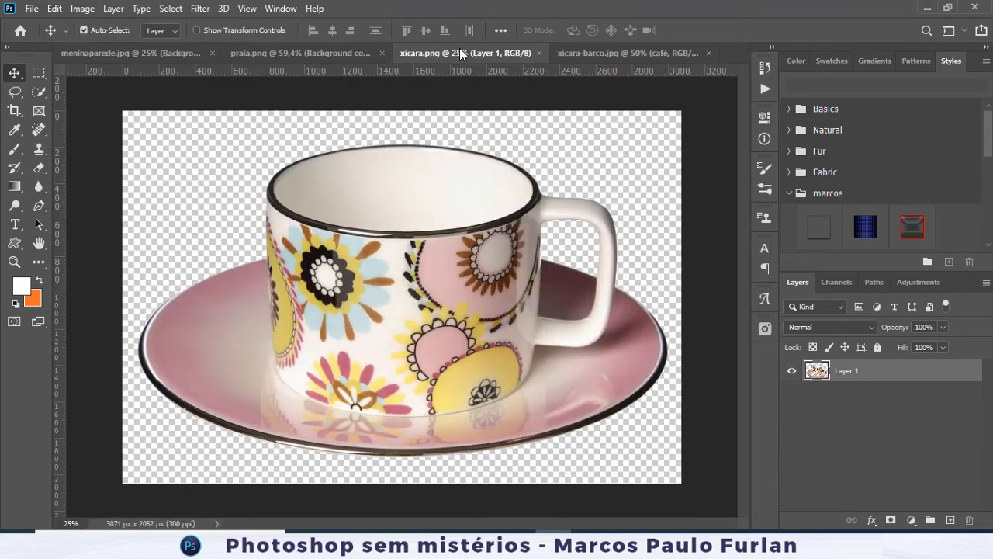
pyautogui.click(32, 8)
pyautogui.click(46, 37)
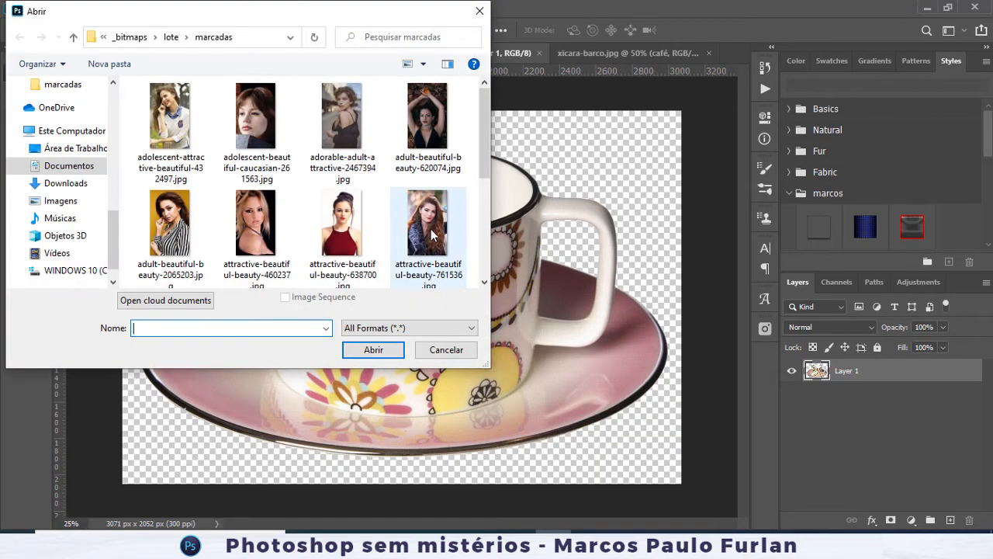
pyautogui.click(130, 37)
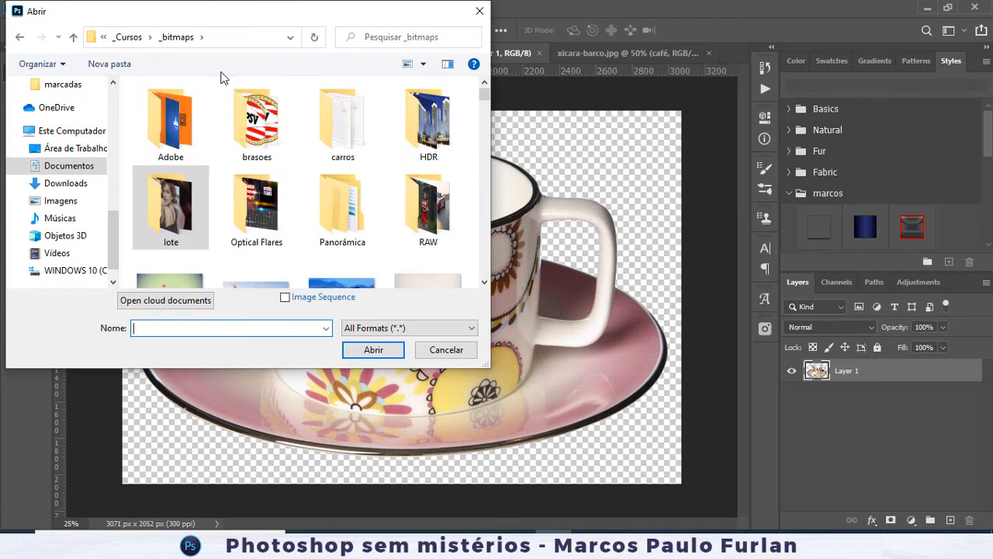
pyautogui.click(129, 39)
pyautogui.scroll(-2, 179, 201)
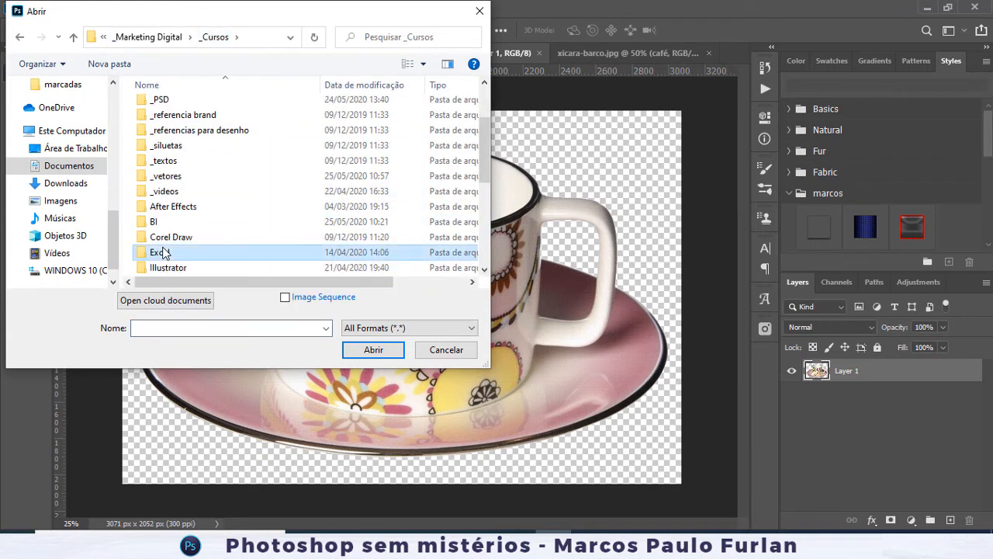
pyautogui.scroll(-5, 160, 254)
pyautogui.click(173, 147)
pyautogui.doubleClick(174, 147)
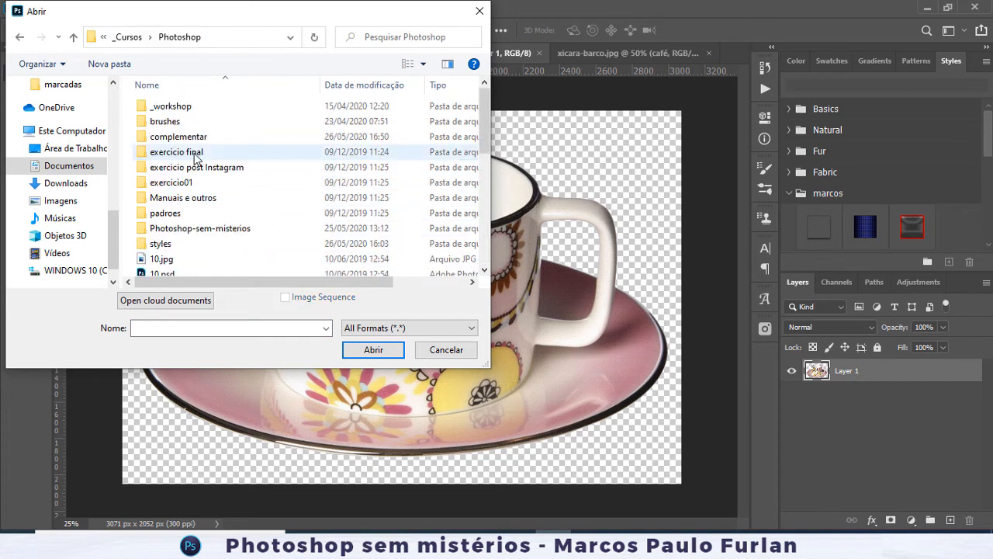
pyautogui.doubleClick(186, 228)
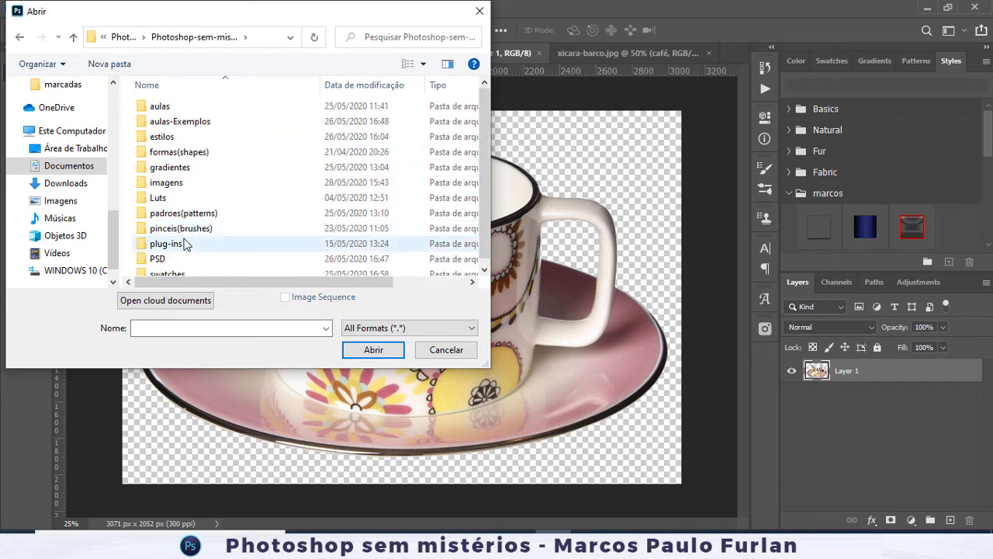
pyautogui.click(167, 185)
pyautogui.doubleClick(167, 184)
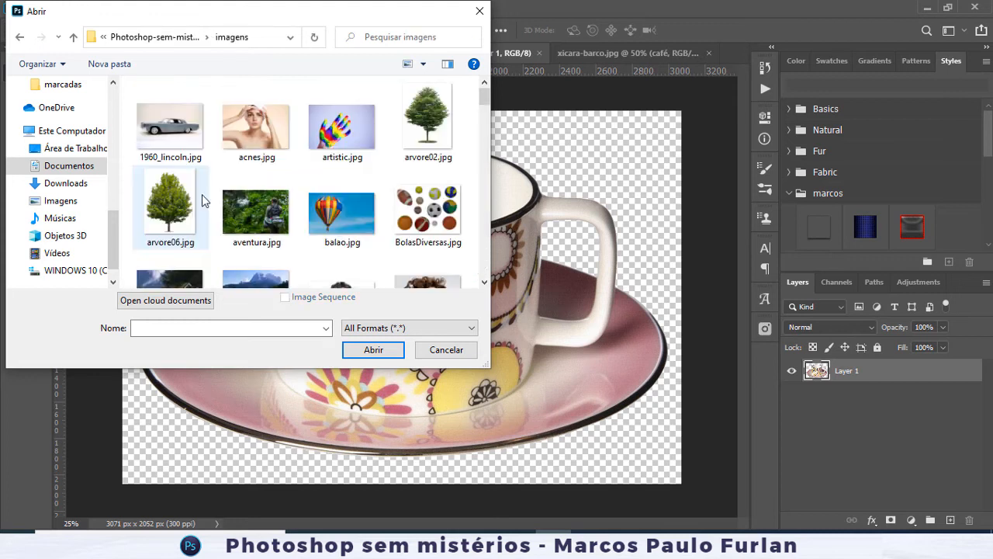
# - Open parede.jpg from the imagens folder
pyautogui.scroll(-3, 354, 172)
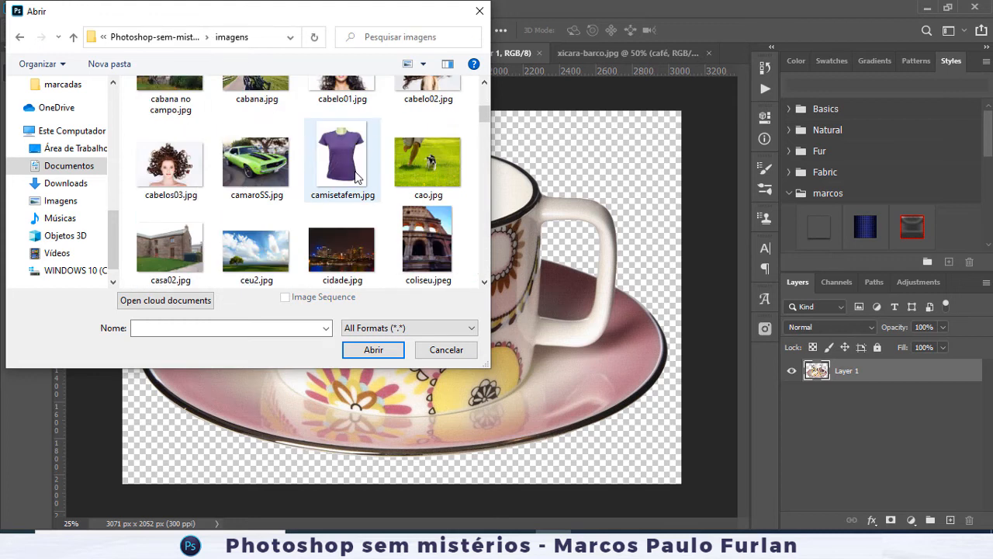
pyautogui.scroll(1, 355, 177)
pyautogui.scroll(-1, 356, 177)
pyautogui.scroll(-5, 356, 178)
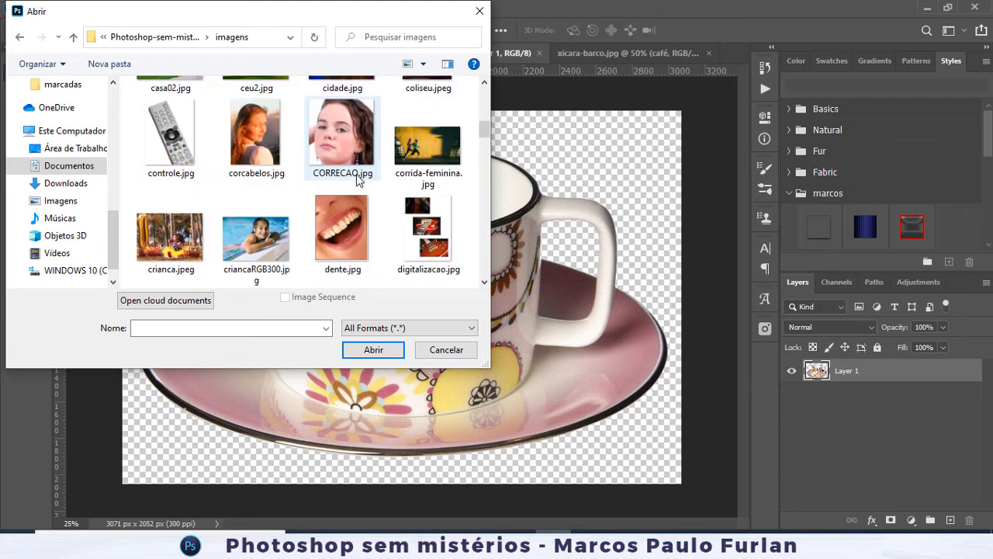
pyautogui.scroll(-10, 358, 177)
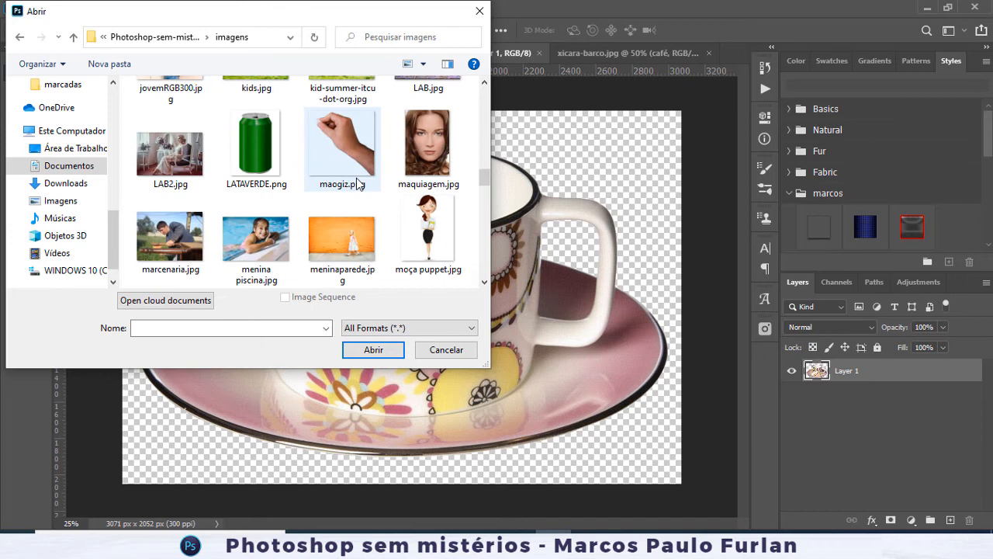
pyautogui.scroll(-12, 358, 183)
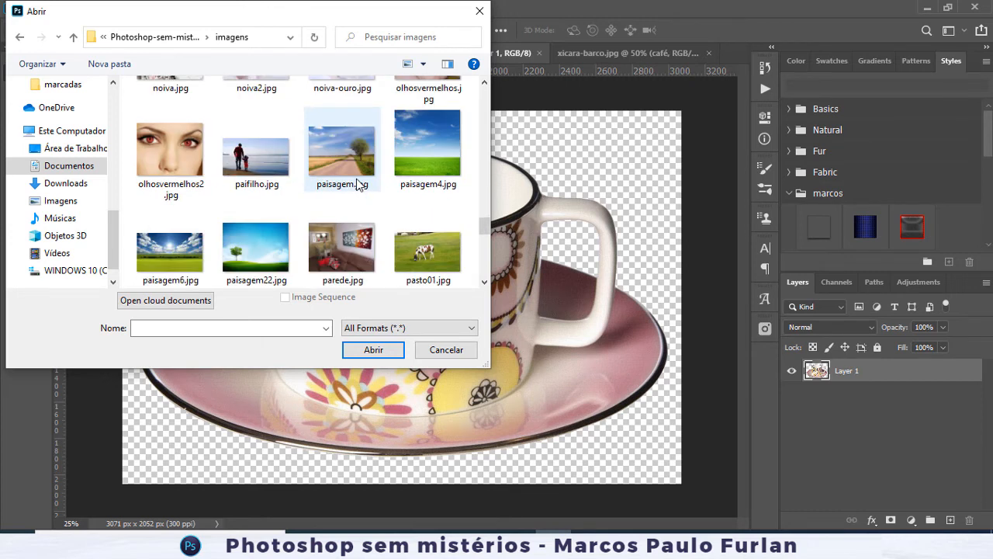
pyautogui.click(369, 247)
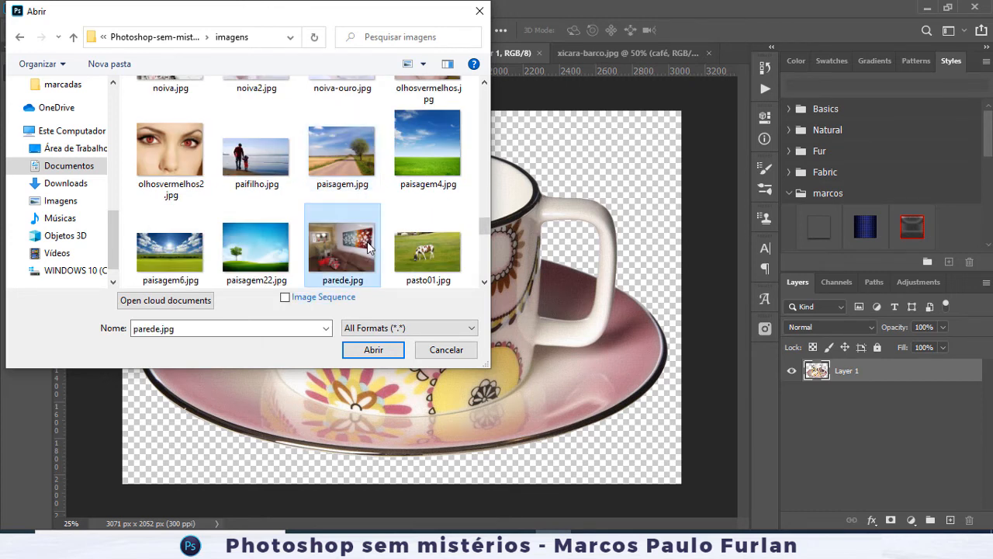
pyautogui.doubleClick(369, 247)
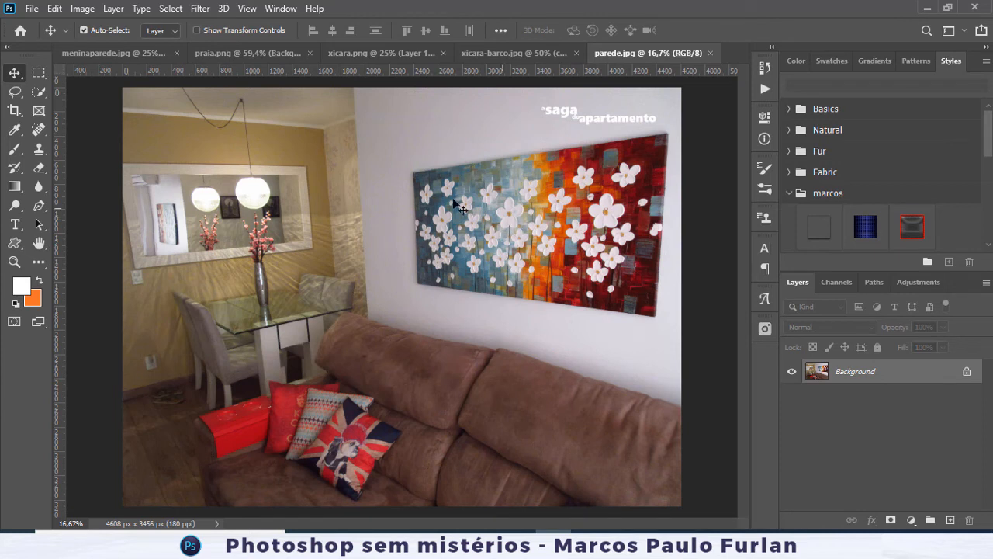
# - Remove the white "saga apartamento" lettering from the wall above the painting with the Spot Healing Brush in Content-Aware mode
pyautogui.click(38, 129)
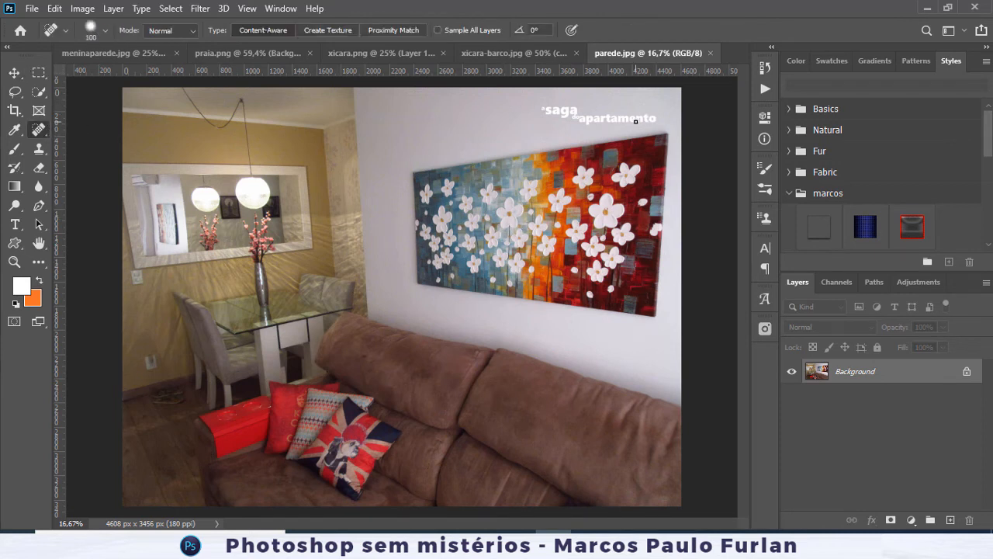
pyautogui.moveTo(545, 111)
pyautogui.mouseDown()
pyautogui.moveTo(661, 113)
pyautogui.moveTo(547, 118)
pyautogui.mouseUp()
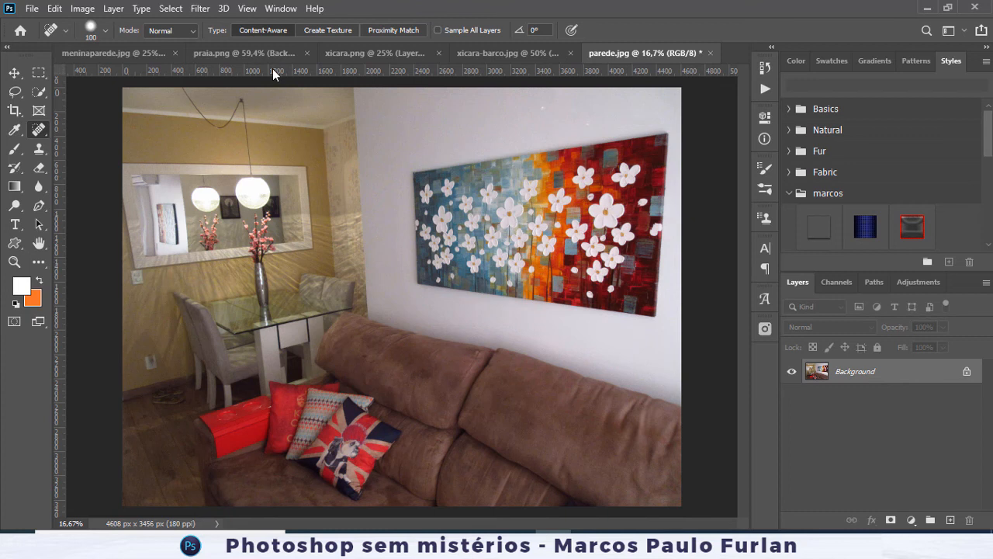
pyautogui.click(154, 53)
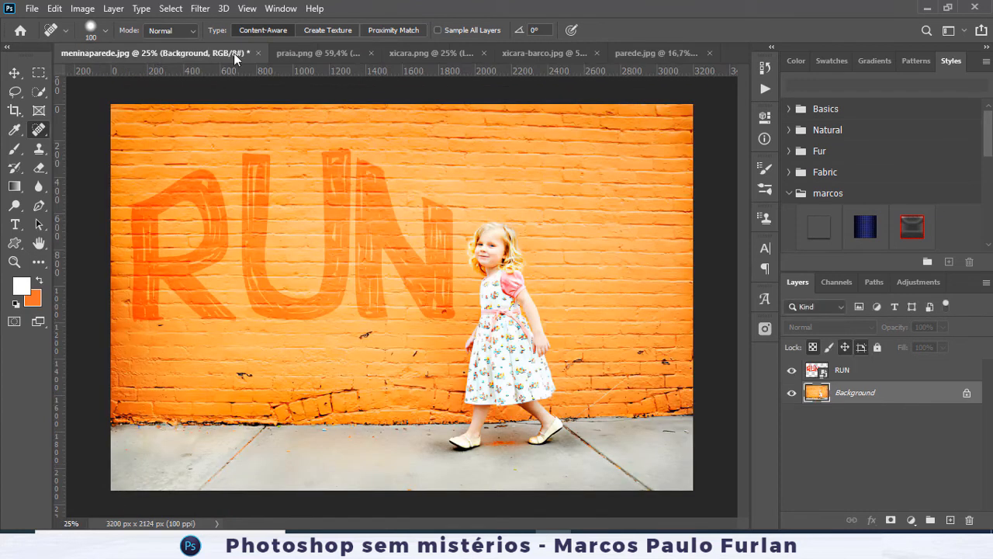
pyautogui.click(435, 53)
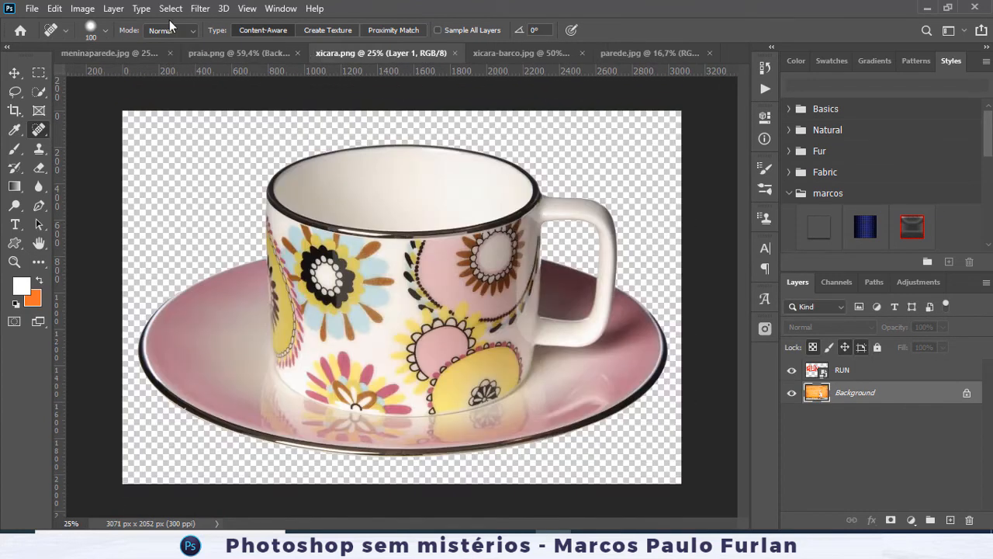
pyautogui.click(636, 51)
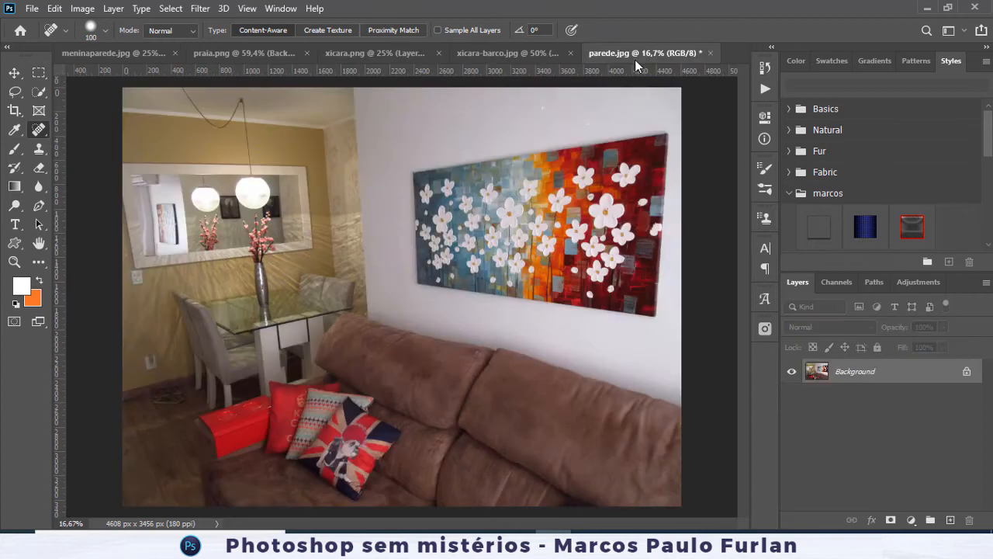
pyautogui.click(32, 9)
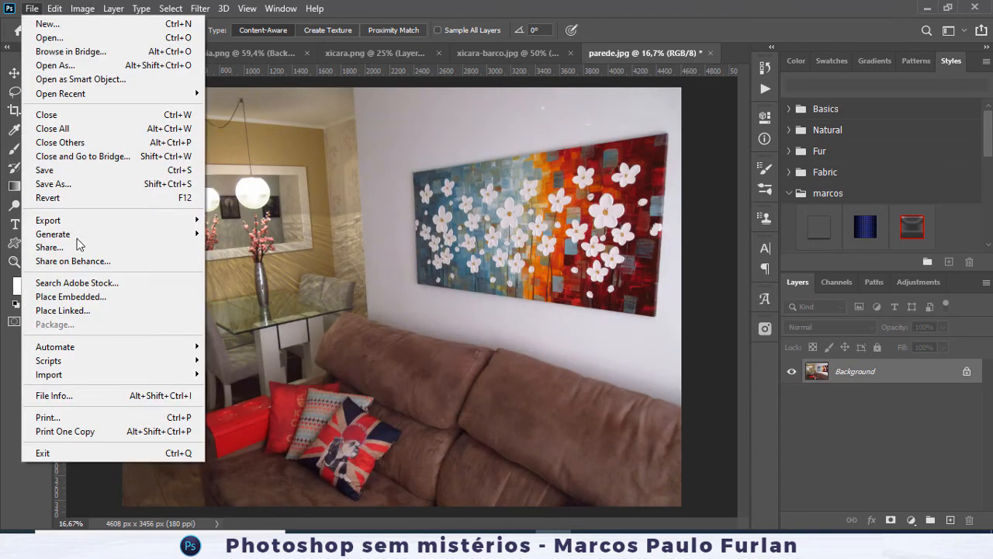
pyautogui.click(109, 298)
pyautogui.click(447, 325)
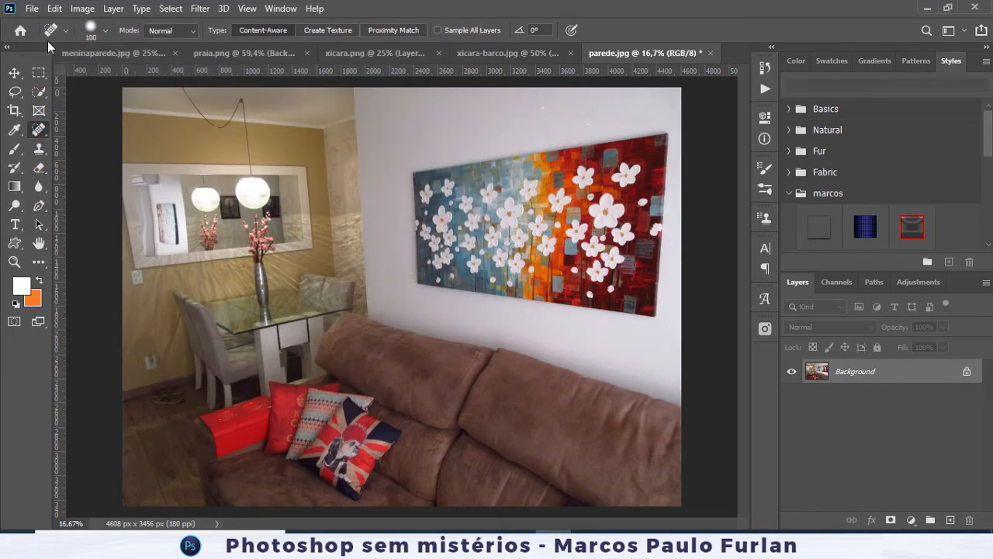
# - Place camaroSS.jpg as an embedded image in parede.jpg and position it over the flower painting on the wall
pyautogui.click(31, 9)
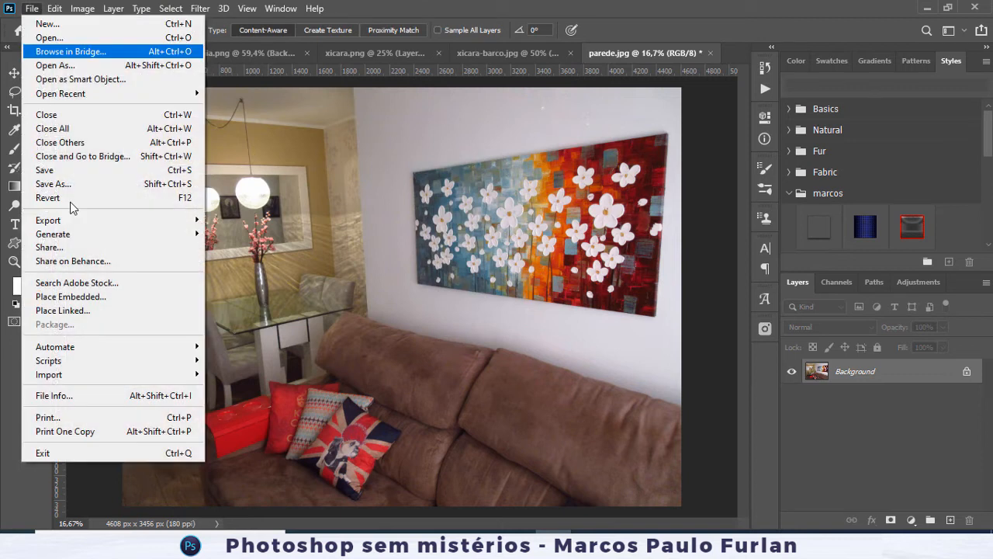
pyautogui.click(111, 297)
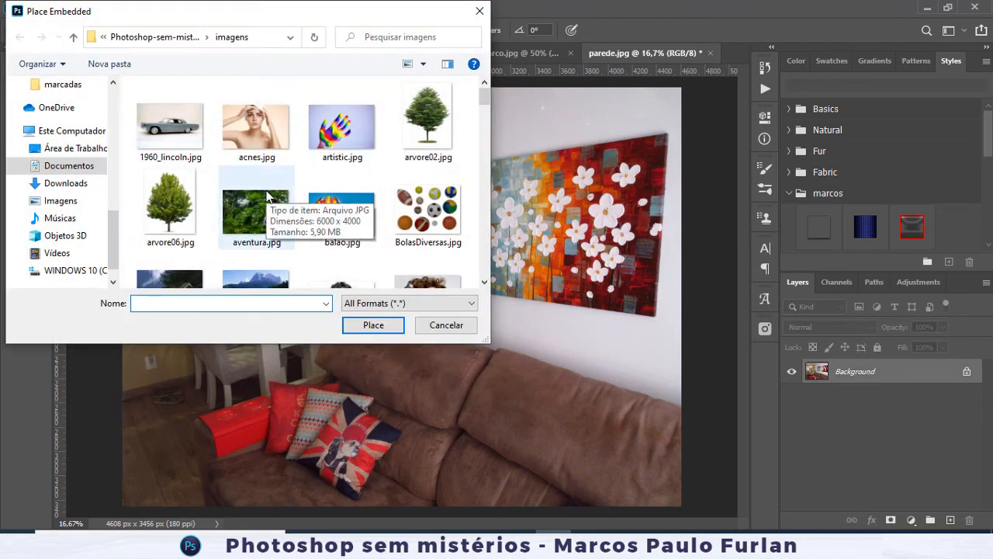
pyautogui.scroll(-1, 263, 190)
pyautogui.scroll(-1, 338, 195)
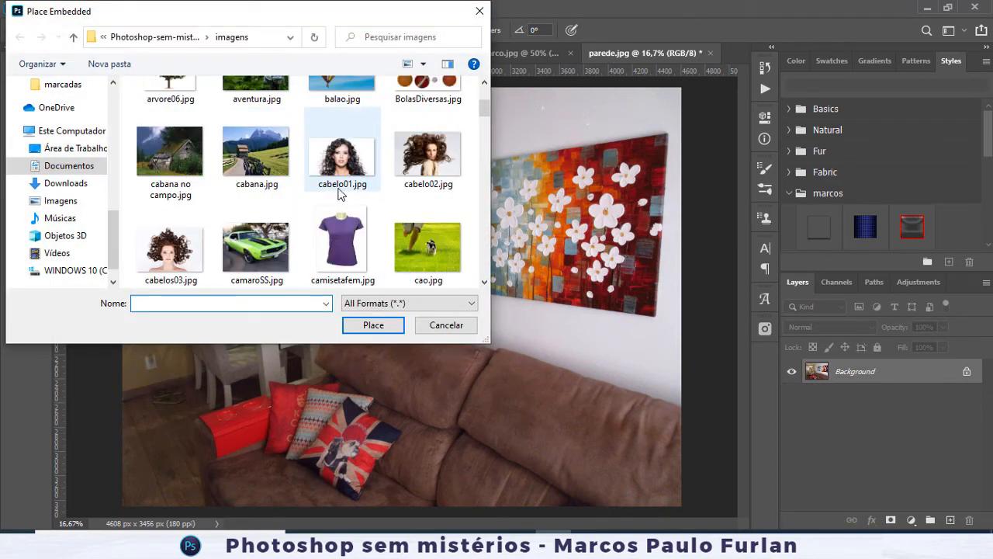
pyautogui.doubleClick(248, 237)
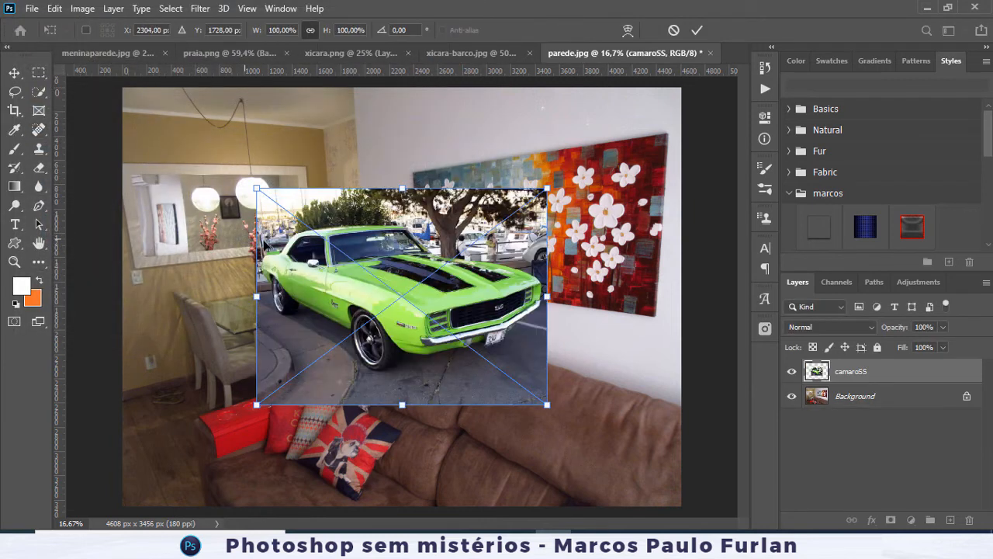
pyautogui.moveTo(441, 298); pyautogui.dragTo(567, 241)
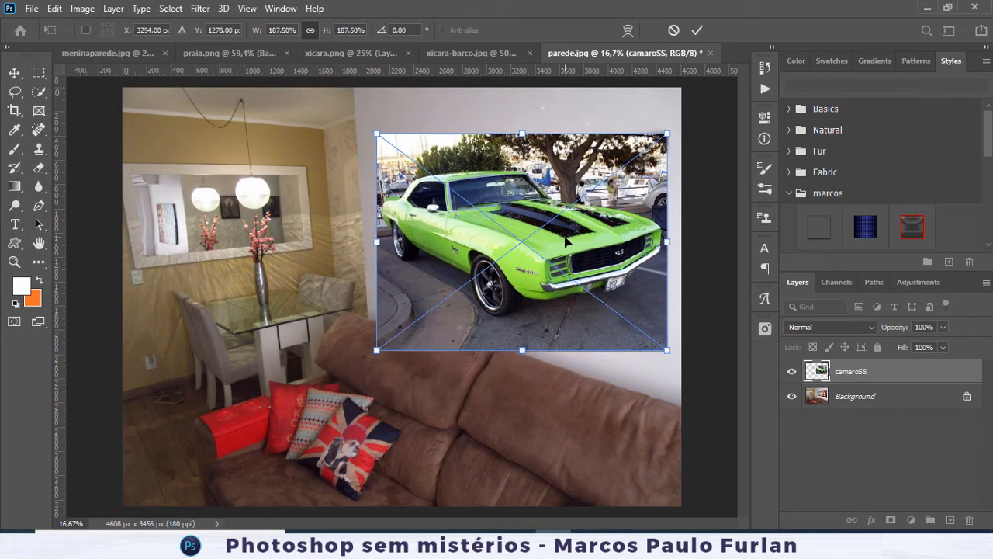
pyautogui.click(697, 33)
pyautogui.press('j')
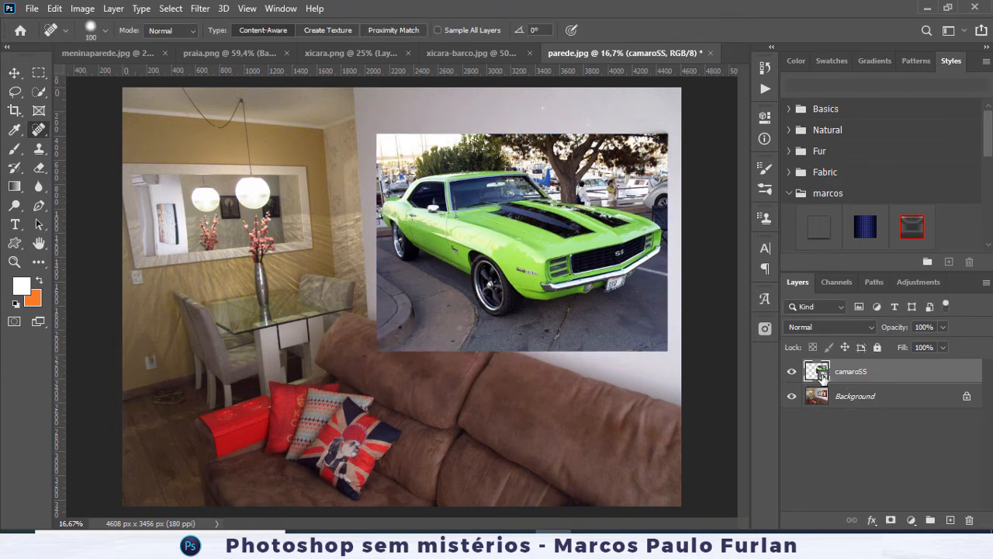
# - Convert the camaroSS layer to a smart object and rename it novoquadro
pyautogui.rightClick(885, 372)
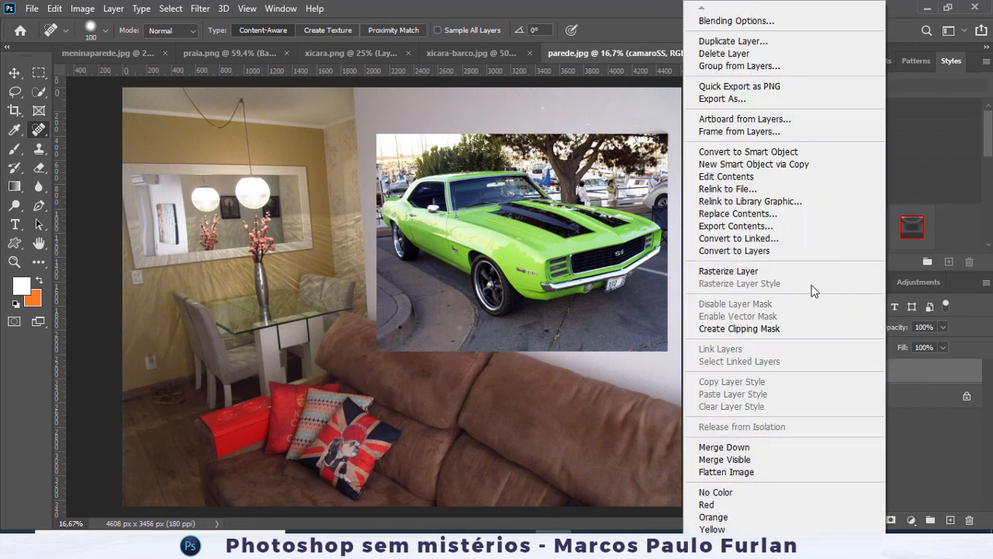
pyautogui.click(759, 152)
pyautogui.doubleClick(852, 372)
pyautogui.write('novo quadro')
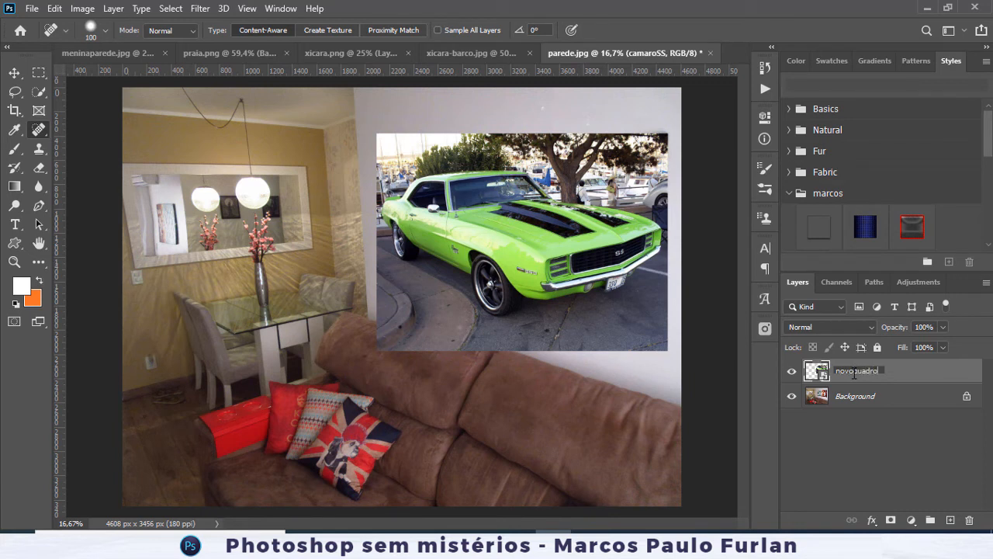
pyautogui.press('Return')
# - Distort the novoquadro layer by its corners so the car picture follows the perspective of the wall above the sofa
pyautogui.click(14, 72)
pyautogui.hotkey('ctrl', 't')
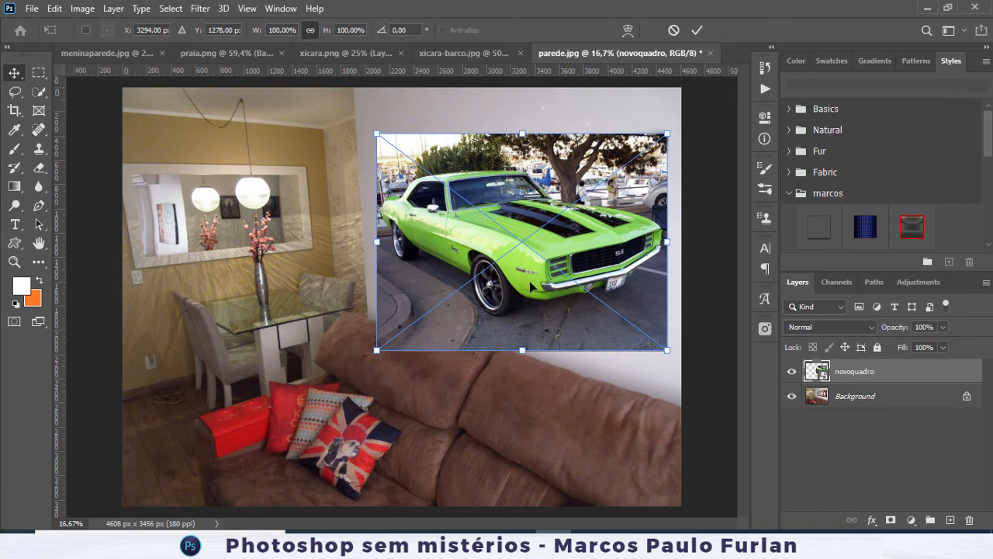
pyautogui.click(672, 30)
pyautogui.click(54, 8)
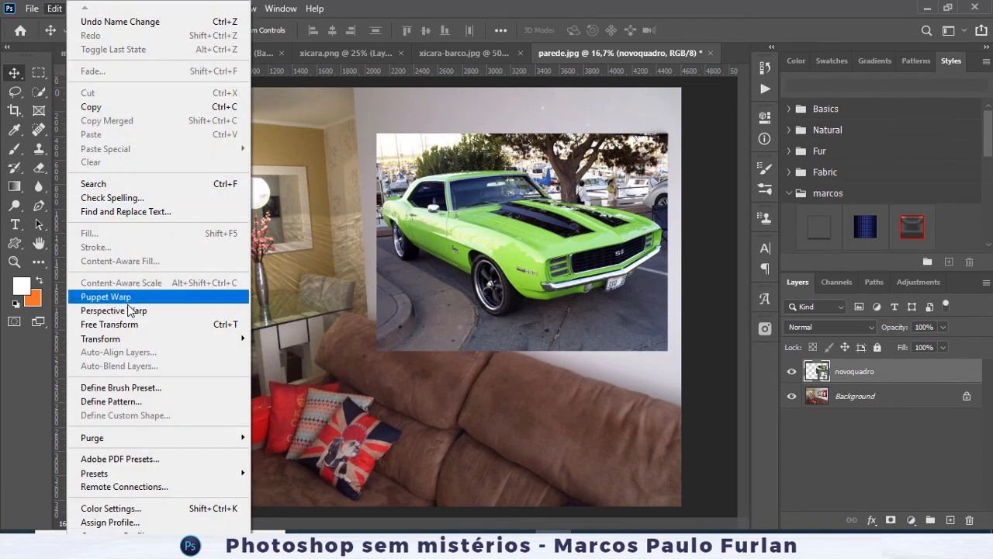
pyautogui.moveTo(138, 342)
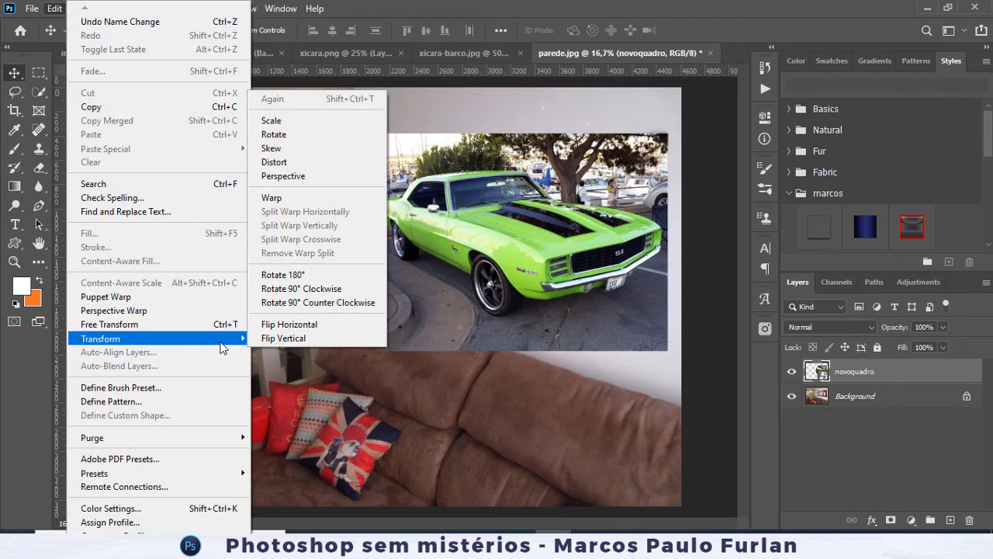
pyautogui.click(330, 165)
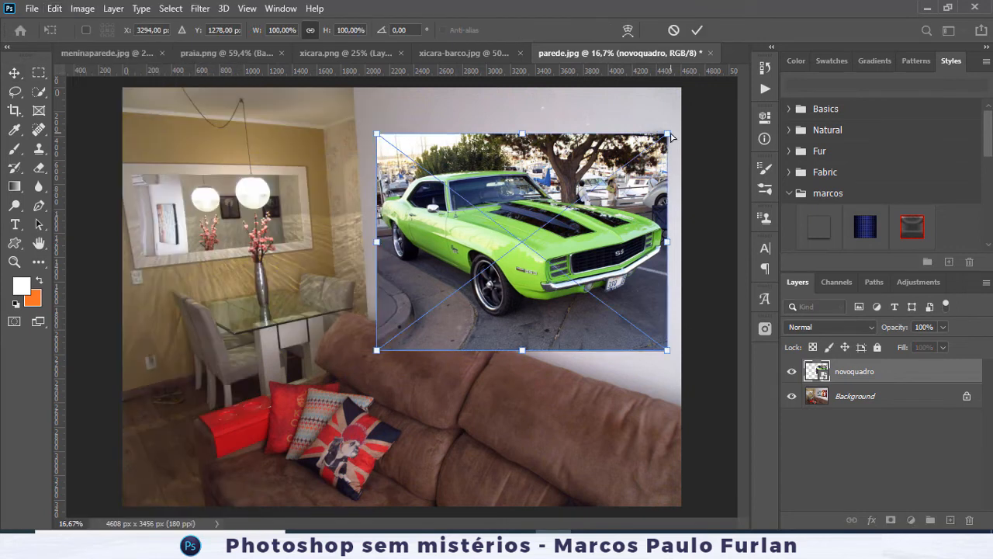
pyautogui.moveTo(671, 137)
pyautogui.mouseDown()
pyautogui.moveTo(672, 155)
pyautogui.moveTo(669, 137)
pyautogui.mouseUp()
pyautogui.moveTo(377, 136); pyautogui.dragTo(414, 172)
pyautogui.moveTo(386, 344); pyautogui.dragTo(418, 283)
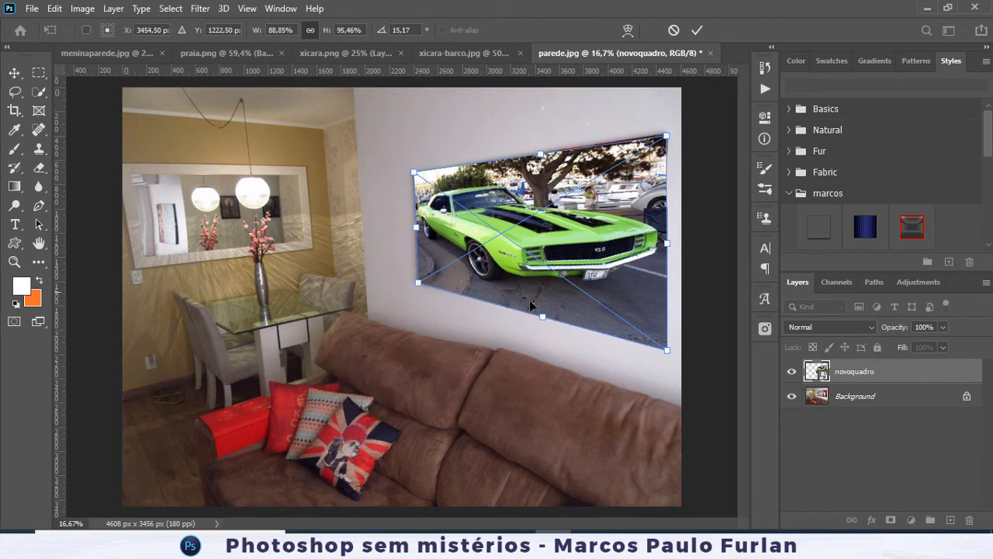
pyautogui.moveTo(667, 351); pyautogui.dragTo(658, 317)
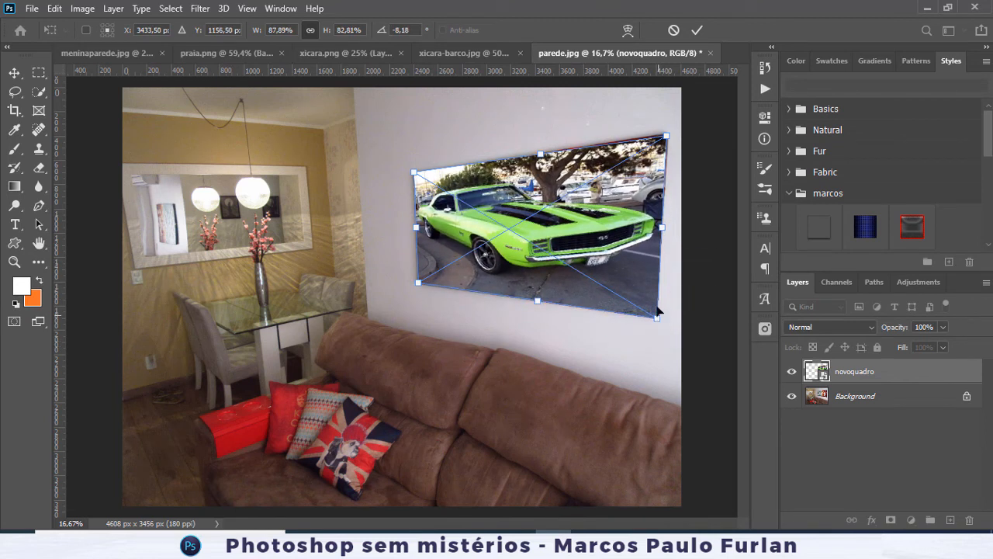
pyautogui.moveTo(670, 138); pyautogui.dragTo(669, 134)
pyautogui.click(696, 32)
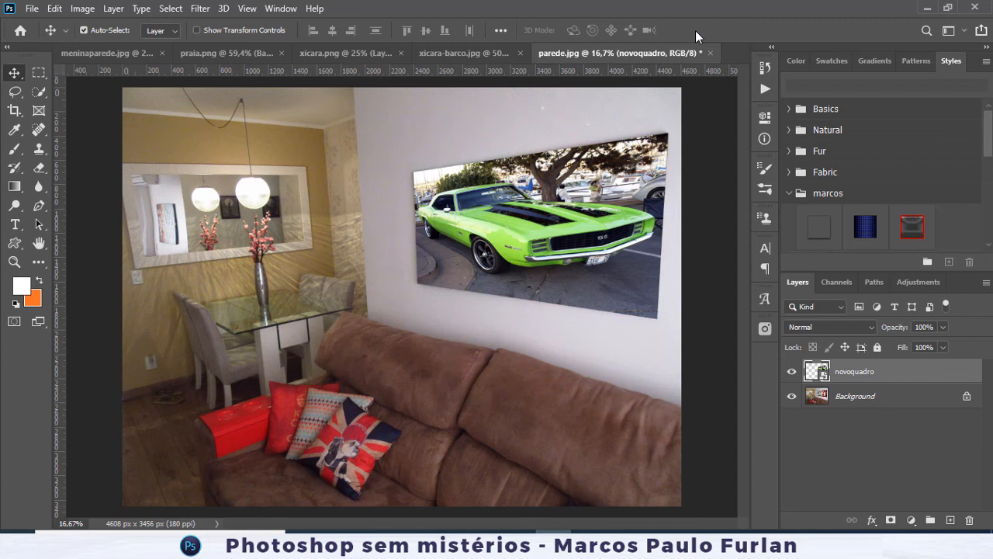
# - Open the contents of the novoquadro smart object and place aventura.jpg from the imagens folder as an embedded image
pyautogui.doubleClick(817, 373)
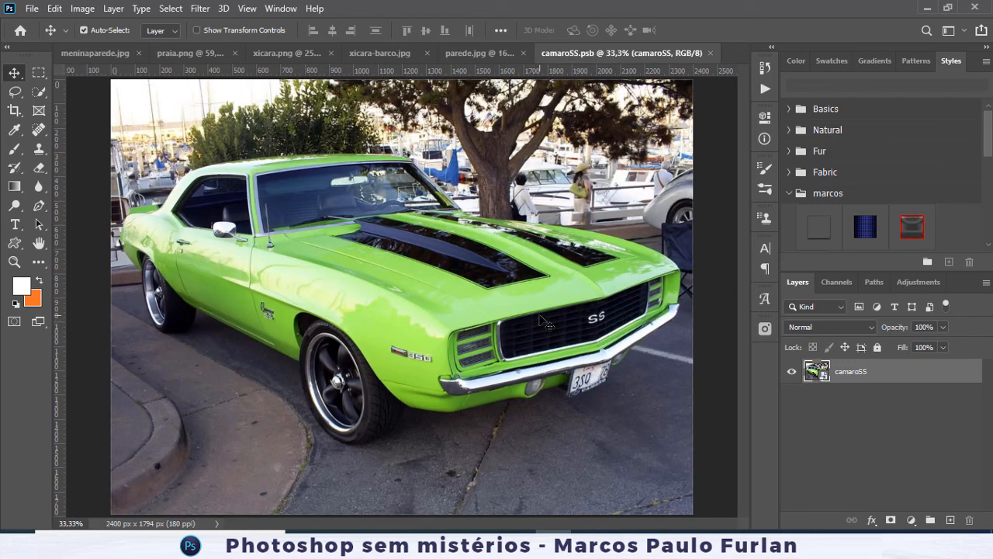
pyautogui.hotkey('ctrl', '-')
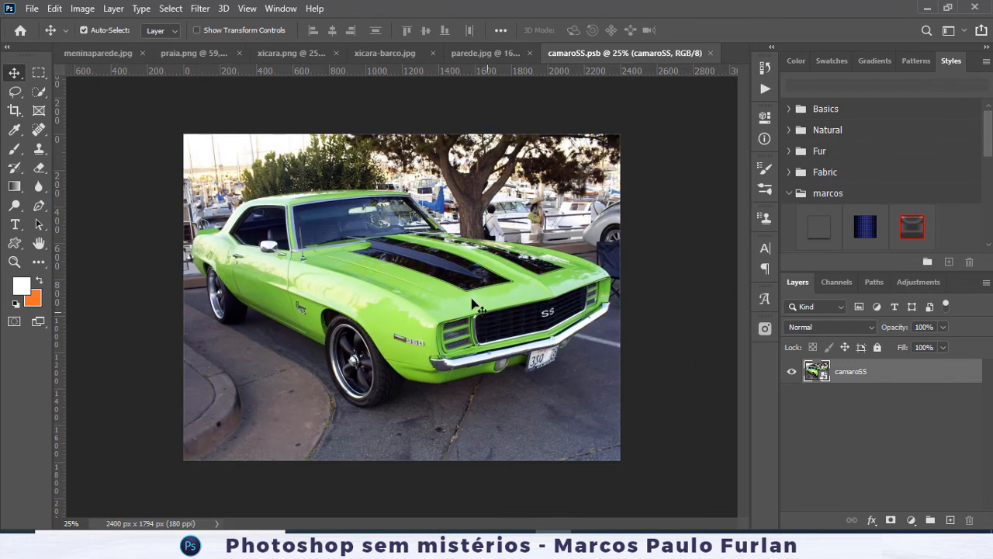
pyautogui.click(34, 10)
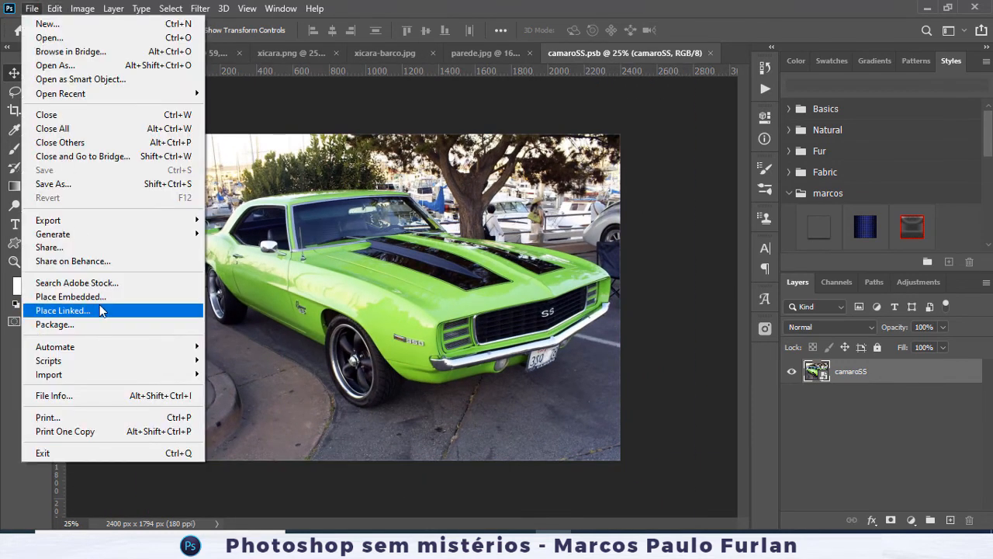
pyautogui.click(118, 296)
pyautogui.scroll(-2, 297, 182)
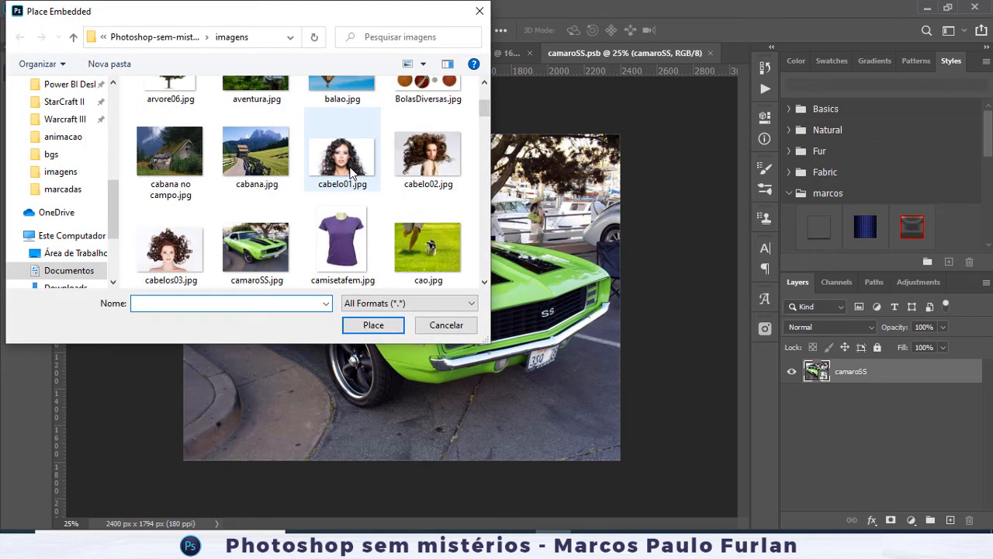
pyautogui.scroll(2, 297, 181)
pyautogui.scroll(-2, 297, 181)
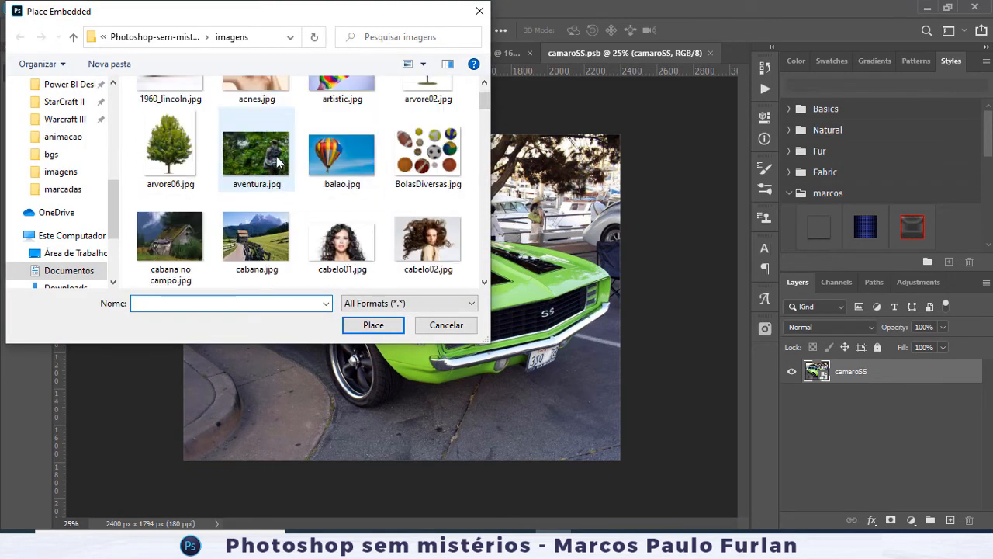
pyautogui.doubleClick(270, 153)
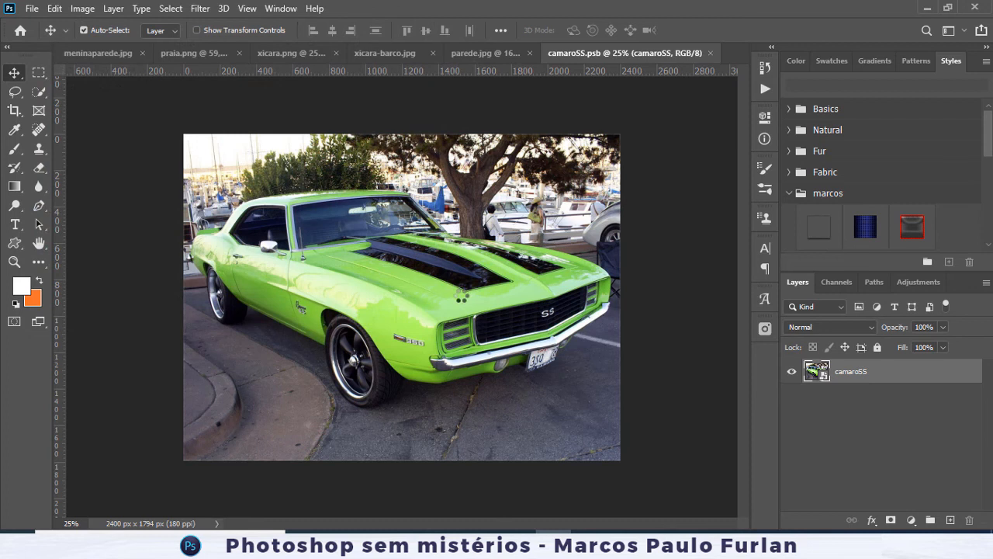
# - Scale the placed aventura image to 45.49% so it covers the canvas, and save and close camaroSS.psb
pyautogui.moveTo(401, 152); pyautogui.dragTo(401, 133)
pyautogui.moveTo(402, 442); pyautogui.dragTo(401, 463)
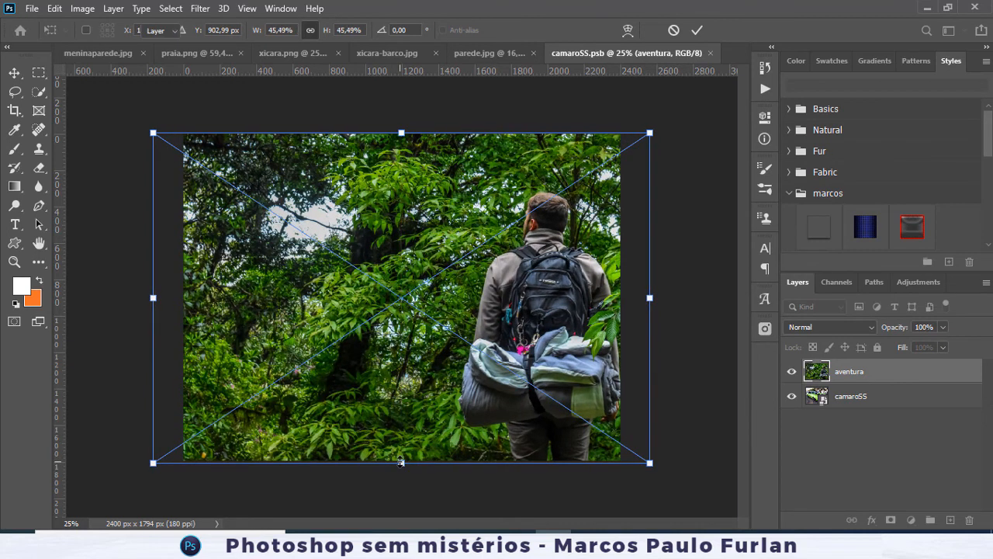
pyautogui.press('Return')
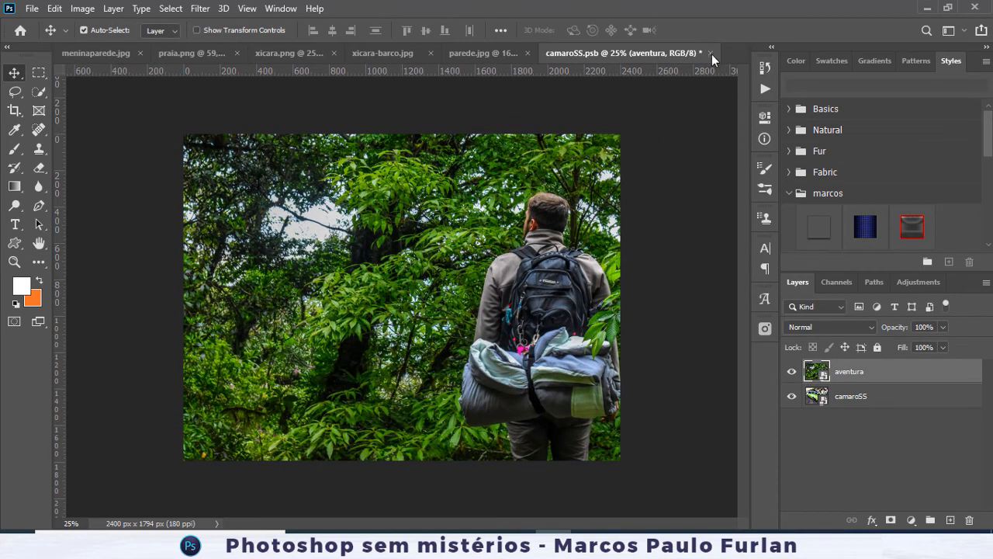
pyautogui.click(712, 54)
pyautogui.click(437, 209)
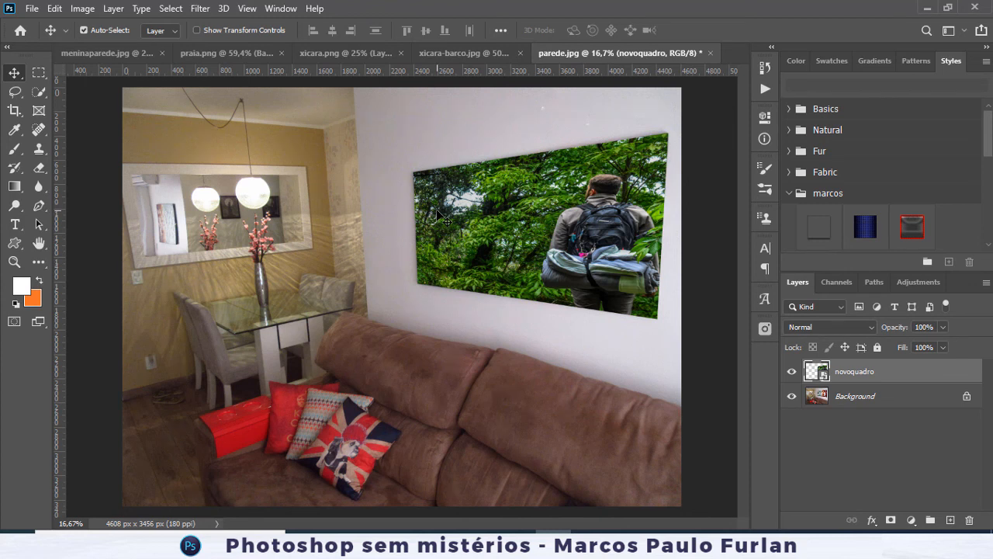
# - Reopen the novoquadro smart object contents and place cidade.jpg from the imagens folder as an embedded image
pyautogui.doubleClick(823, 376)
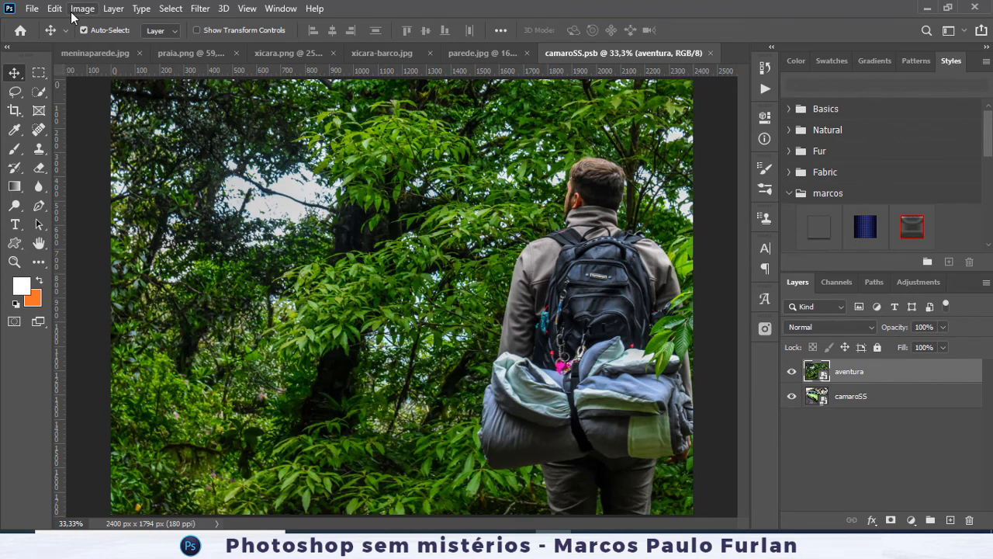
pyautogui.hotkey('ctrl', '-')
pyautogui.click(32, 8)
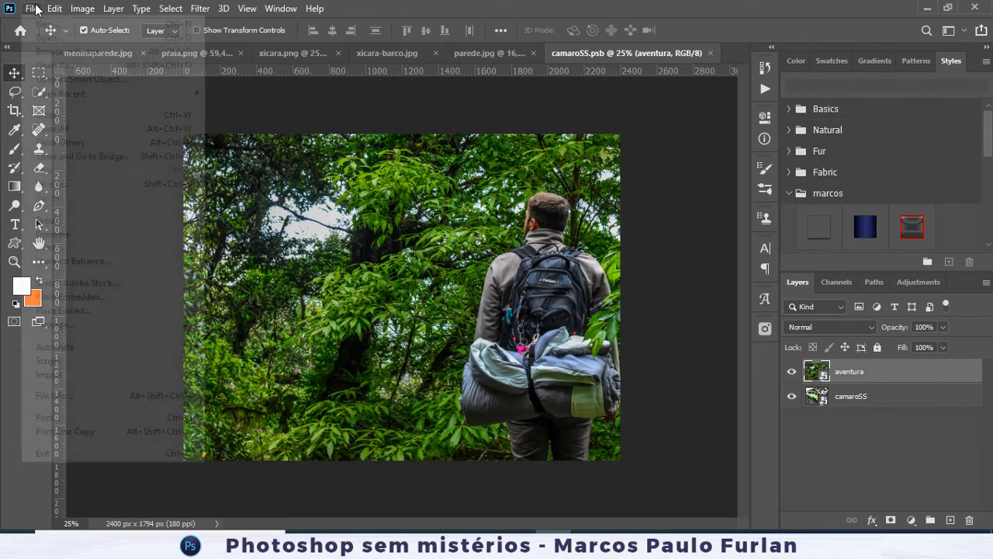
pyautogui.click(98, 297)
pyautogui.scroll(-5, 299, 210)
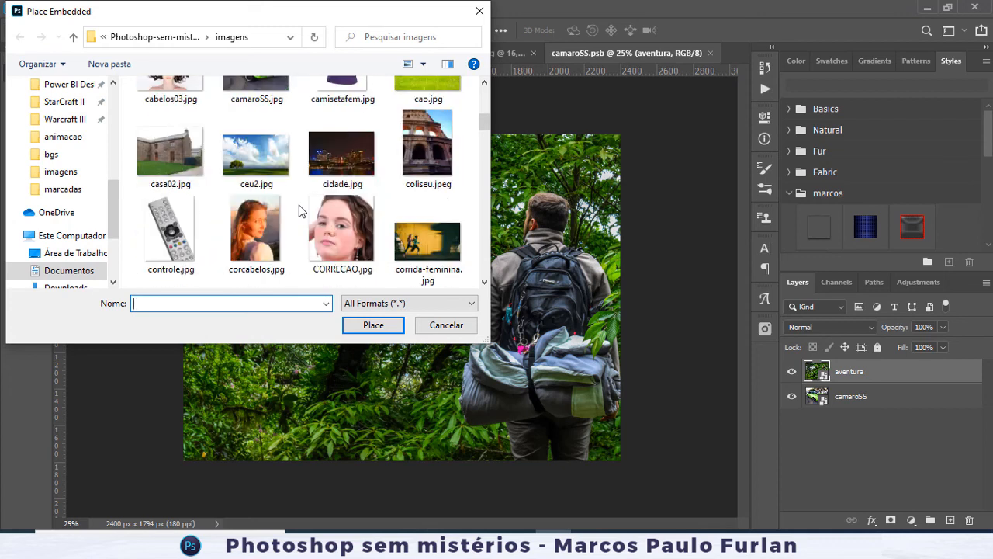
pyautogui.doubleClick(357, 165)
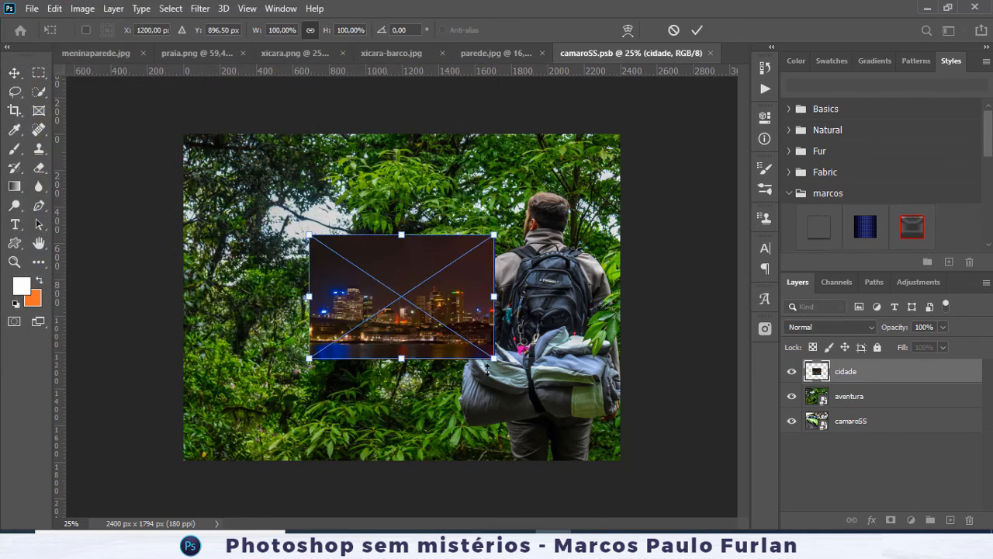
# - Enlarge the placed cidade image to 163.34% to cover the canvas, and save and close camaroSS.psb
pyautogui.moveTo(495, 358); pyautogui.dragTo(642, 480)
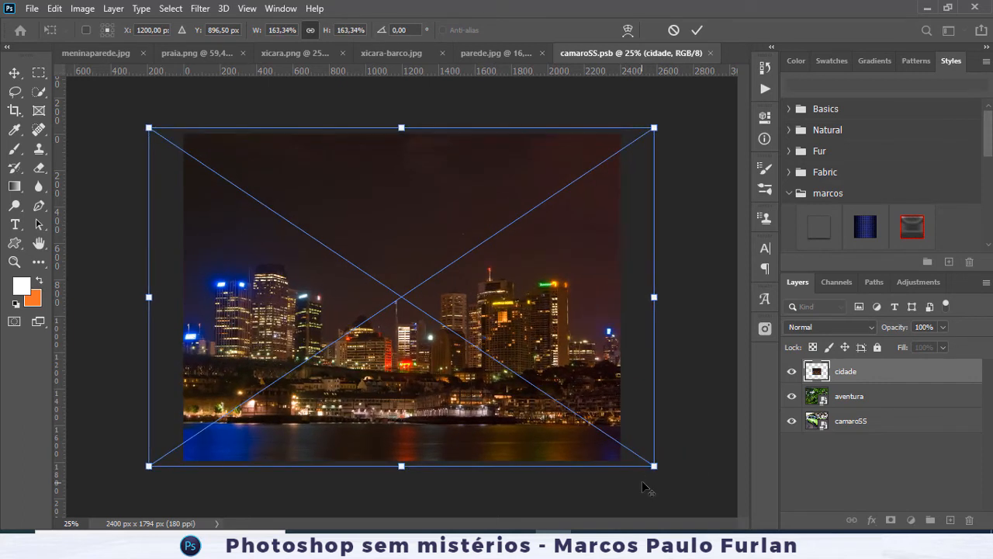
pyautogui.press('Return')
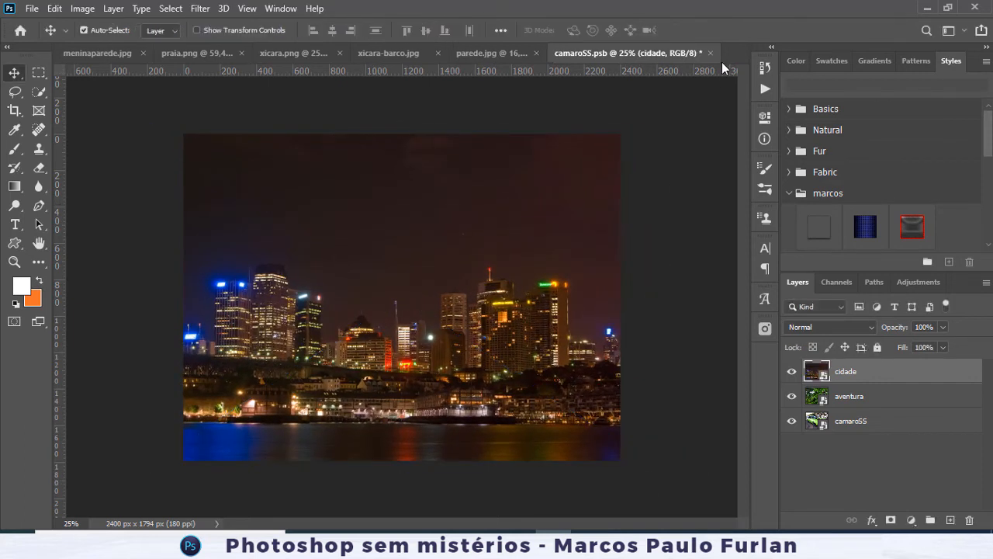
pyautogui.click(711, 53)
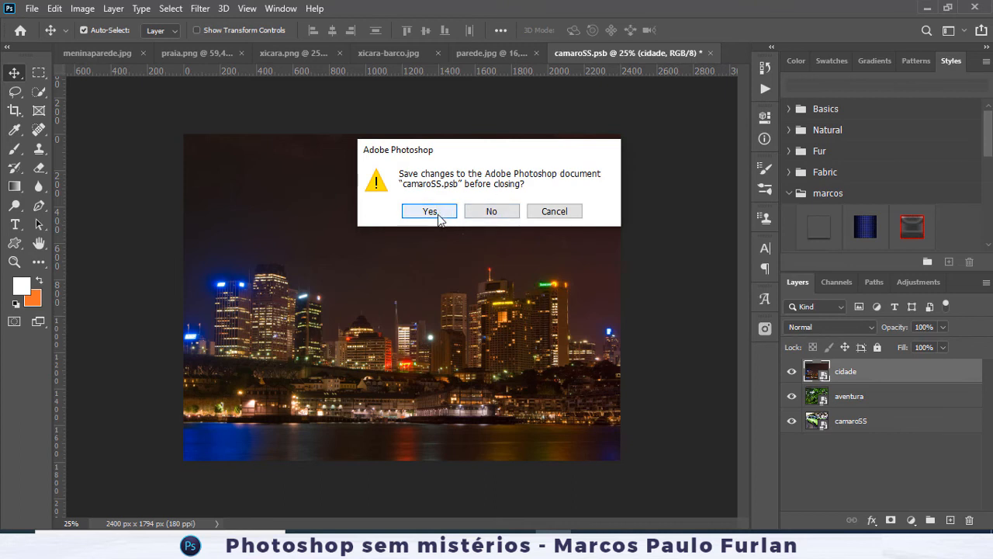
pyautogui.click(431, 211)
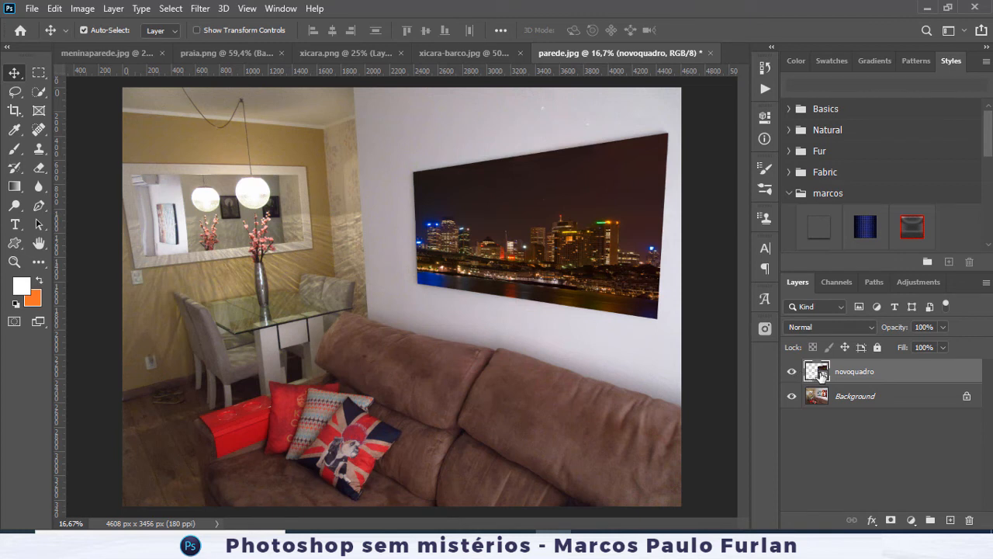
# - Hide the cidade and aventura layers inside the novoquadro smart object, and save and close its contents
pyautogui.doubleClick(823, 374)
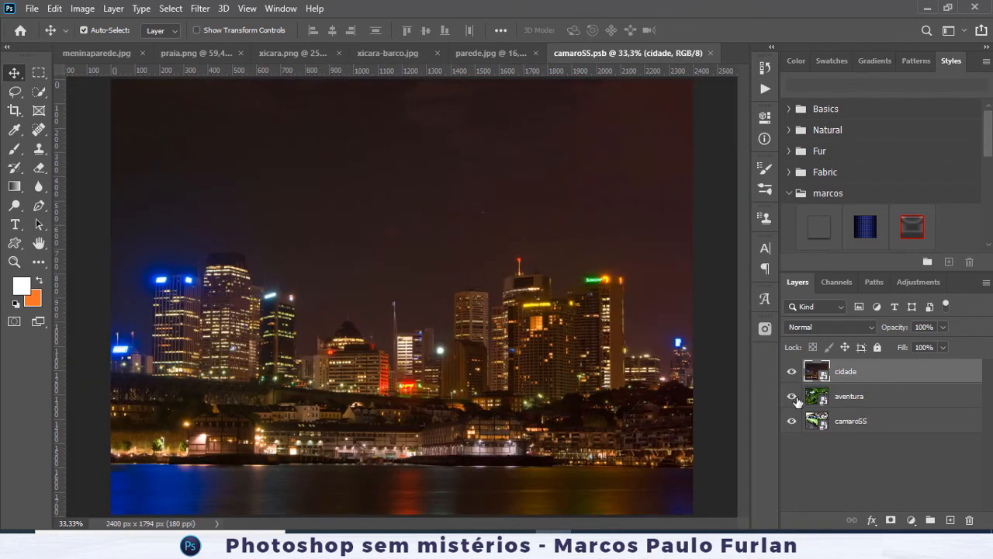
pyautogui.click(793, 371)
pyautogui.click(792, 396)
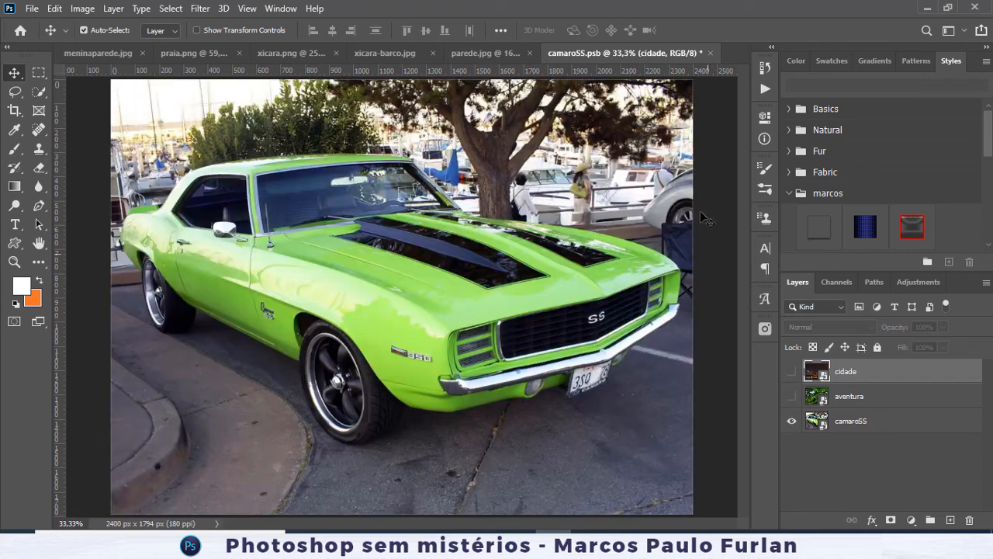
pyautogui.click(710, 53)
pyautogui.click(442, 212)
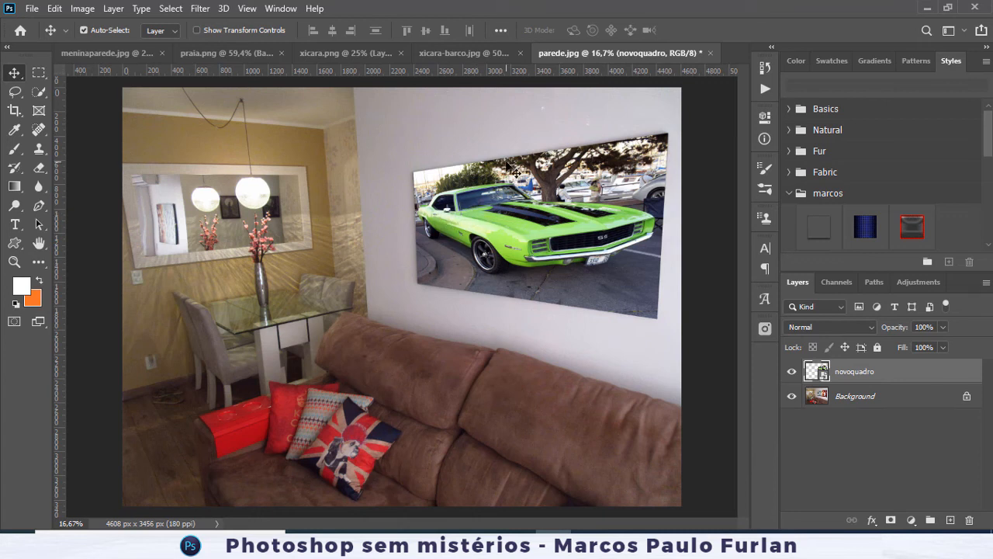
# - Close parede.jpg without saving its changes
pyautogui.click(714, 51)
pyautogui.click(494, 215)
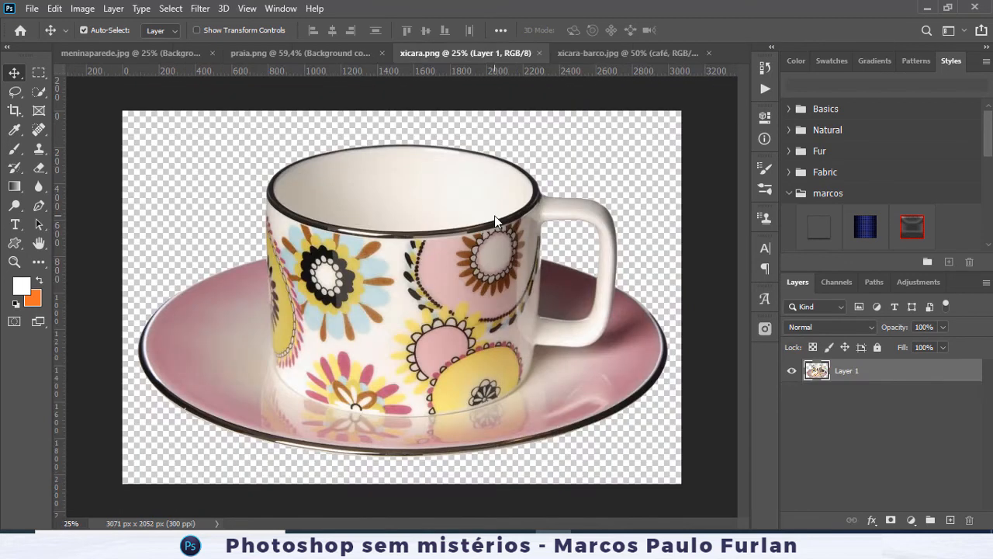
# - Apply a Perspective transform to the cup on Layer 1 of xicara.png, pinching its top edge strongly inward
pyautogui.click(53, 8)
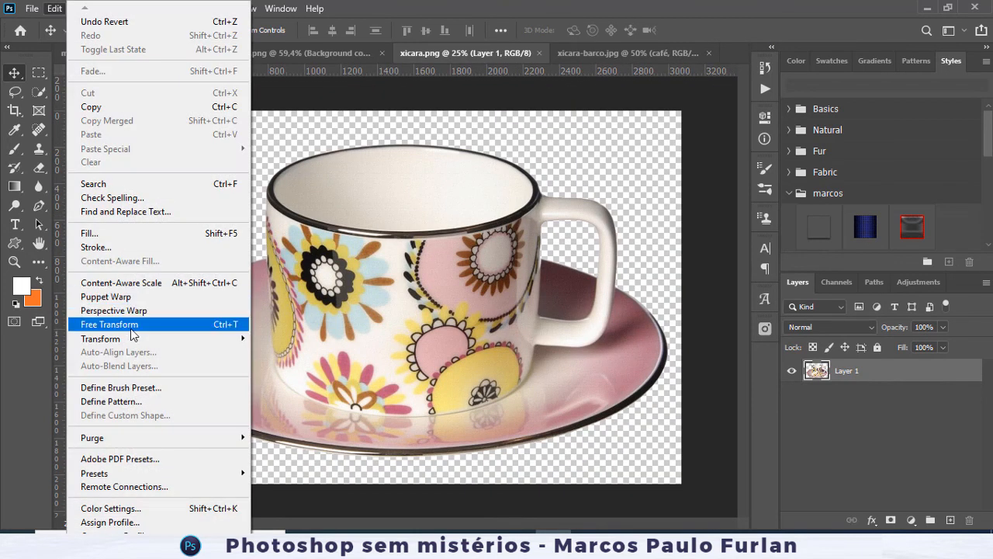
pyautogui.moveTo(138, 343)
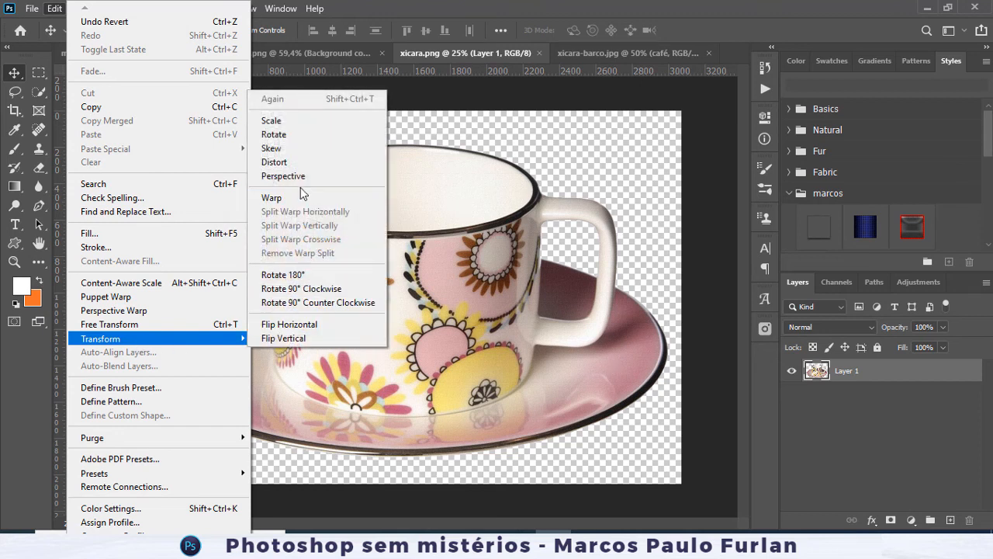
pyautogui.click(301, 177)
pyautogui.moveTo(140, 149); pyautogui.dragTo(359, 296)
pyautogui.click(721, 31)
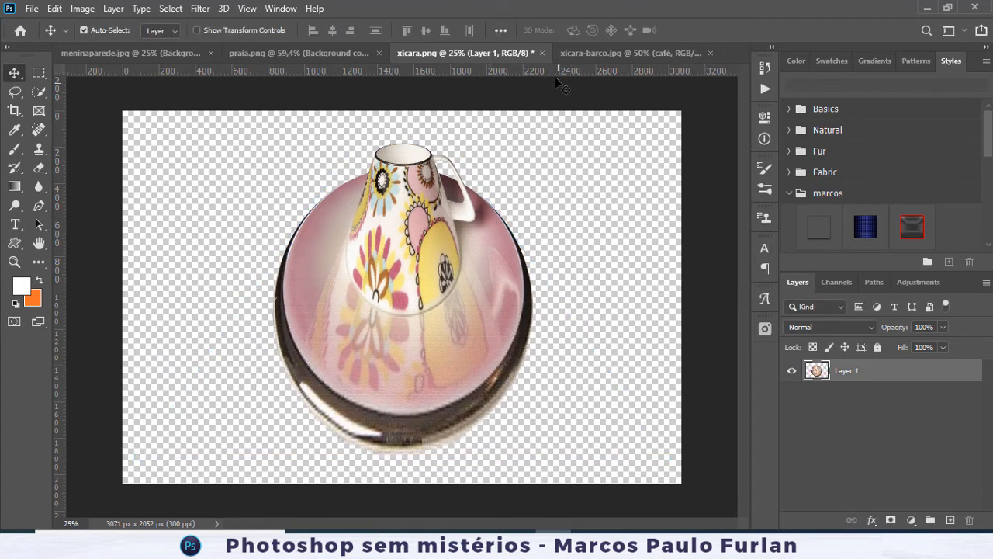
# - Revert xicara.png to its saved version and close the file
pyautogui.click(32, 8)
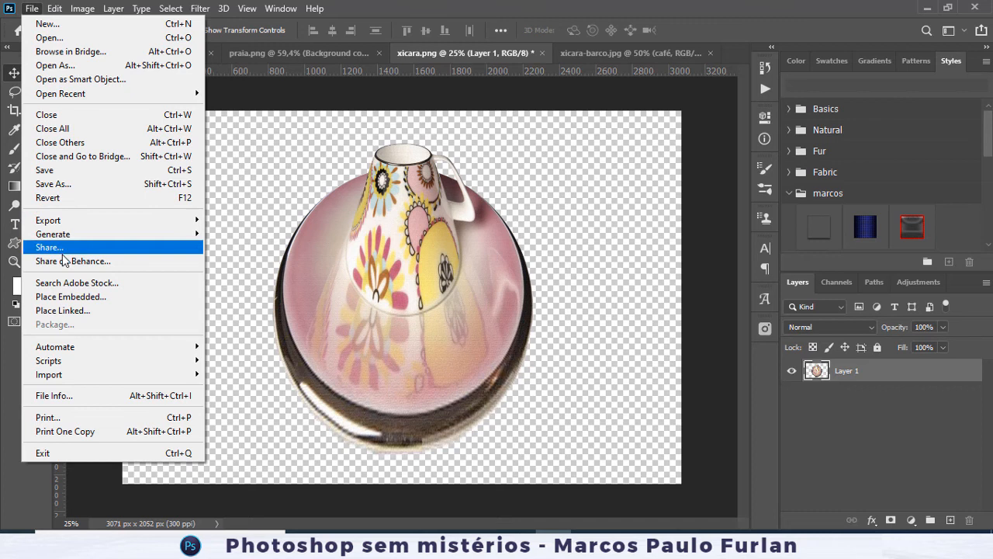
pyautogui.click(73, 200)
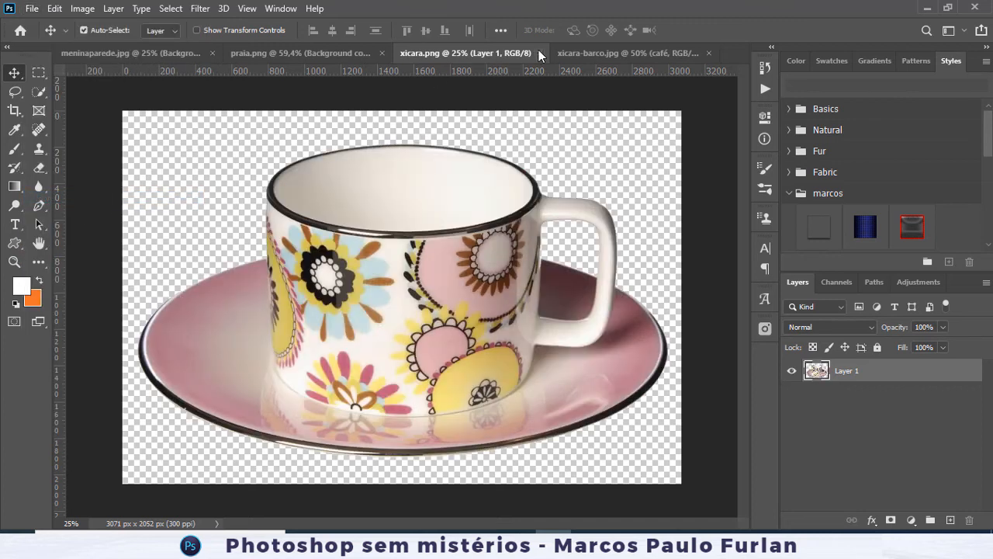
pyautogui.click(539, 52)
# - Step praia.png back in its history to the Ungroup Layers state
pyautogui.click(337, 57)
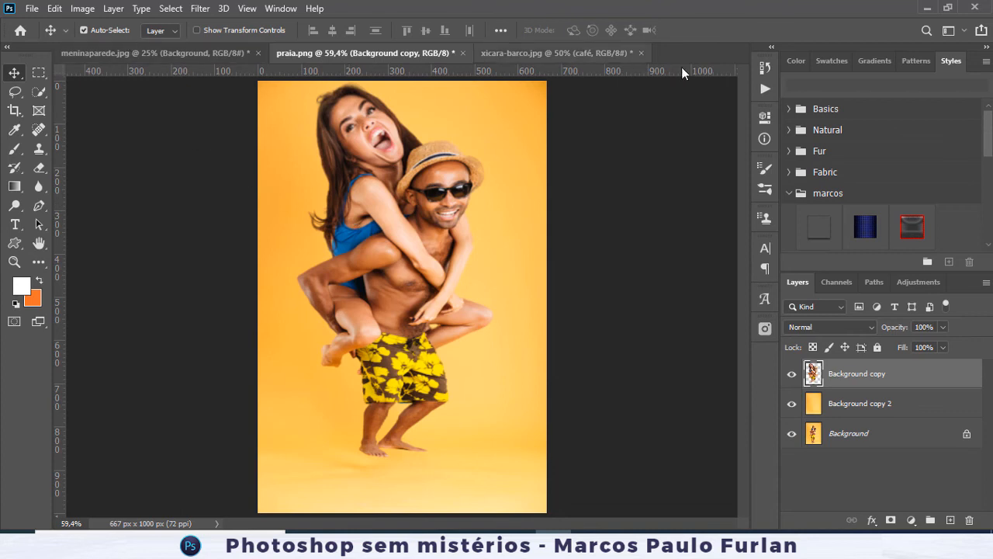
pyautogui.click(764, 67)
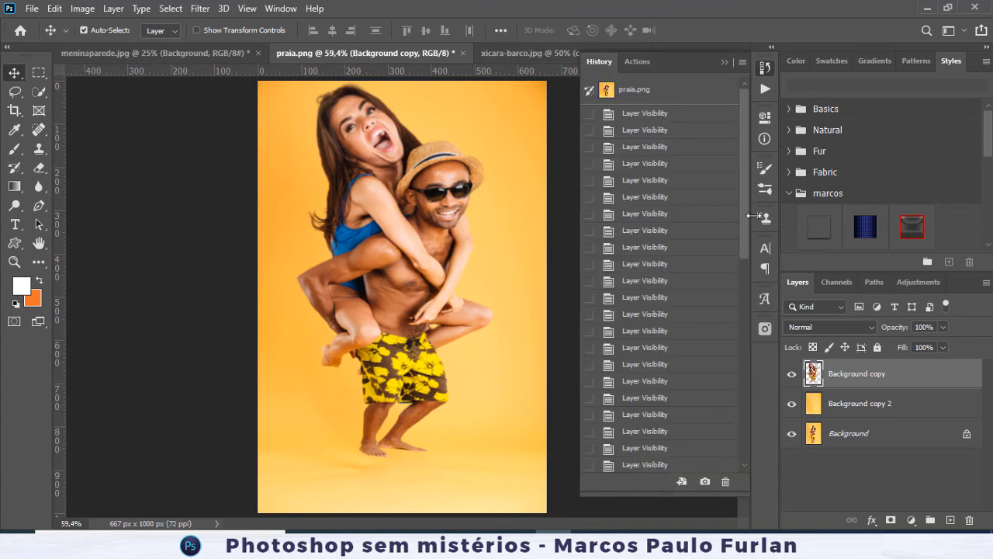
pyautogui.moveTo(742, 220); pyautogui.dragTo(761, 466)
pyautogui.click(681, 437)
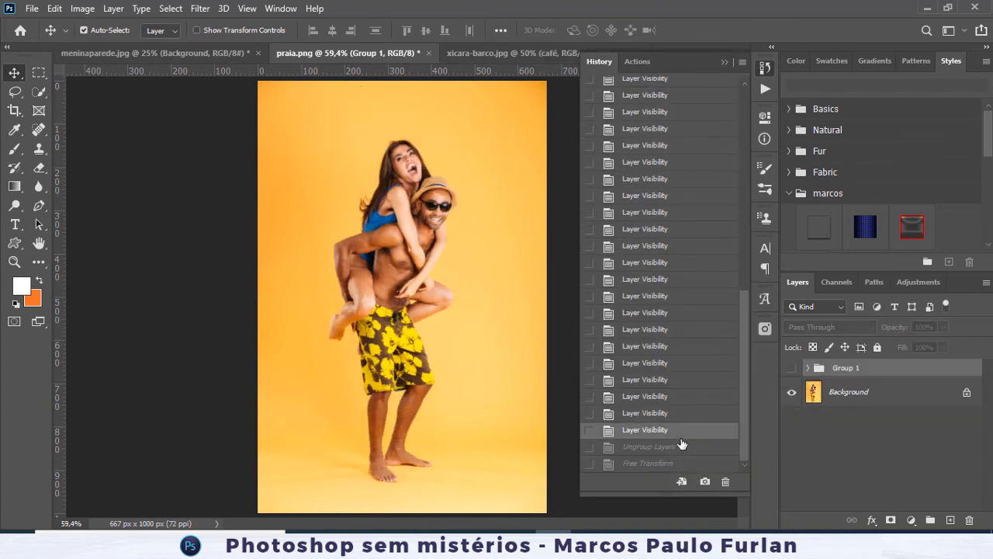
pyautogui.click(660, 450)
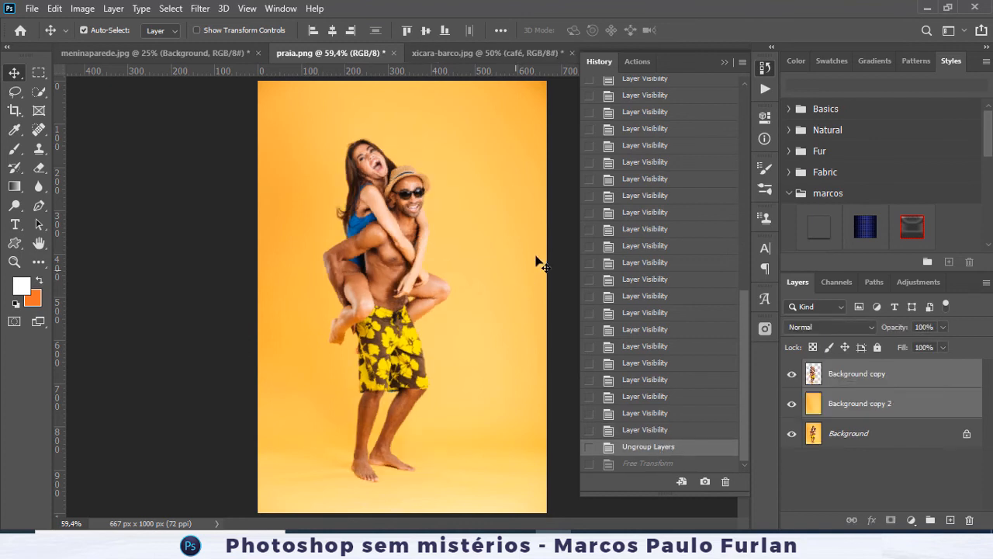
pyautogui.click(767, 67)
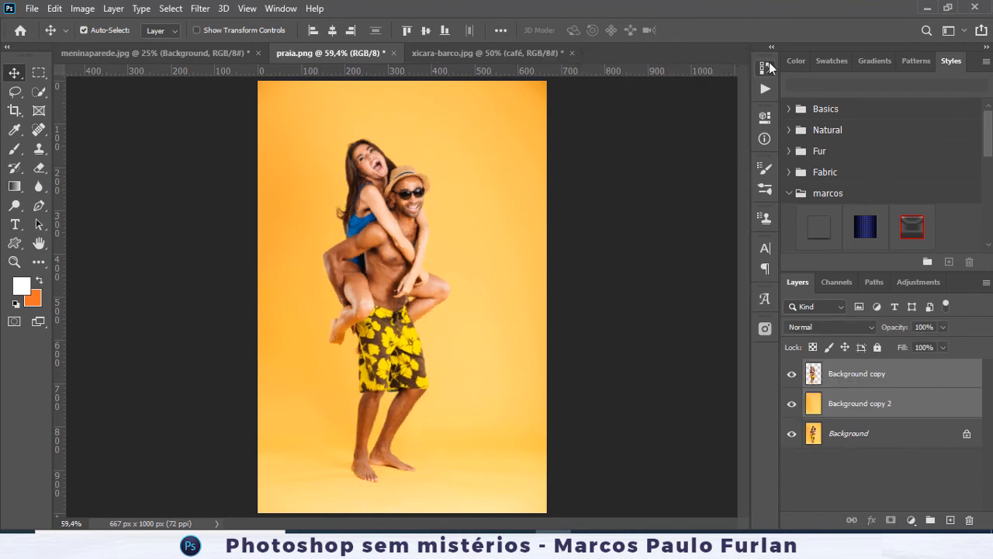
# - Try rotating the two selected praia.png layers by 180° and undo the rotation
pyautogui.click(54, 8)
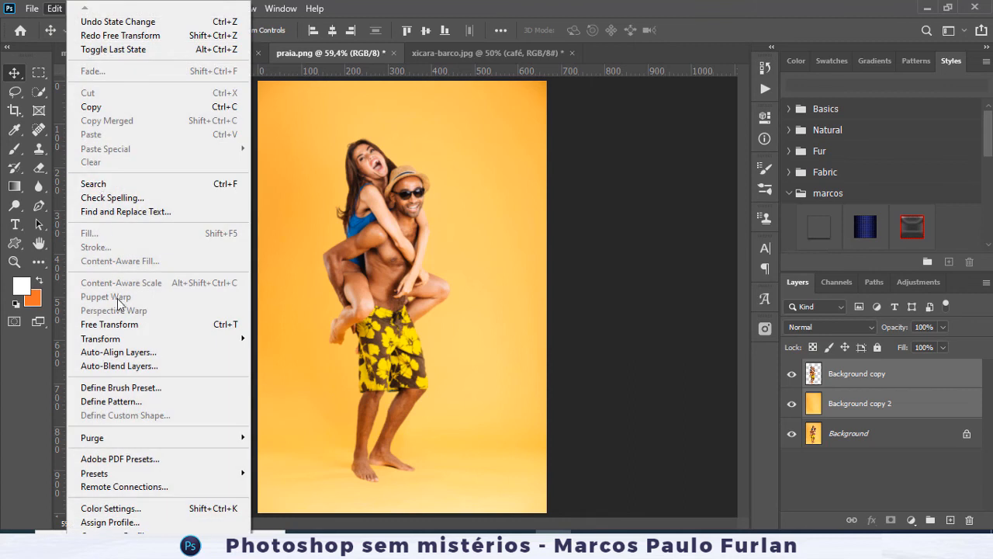
pyautogui.moveTo(124, 339)
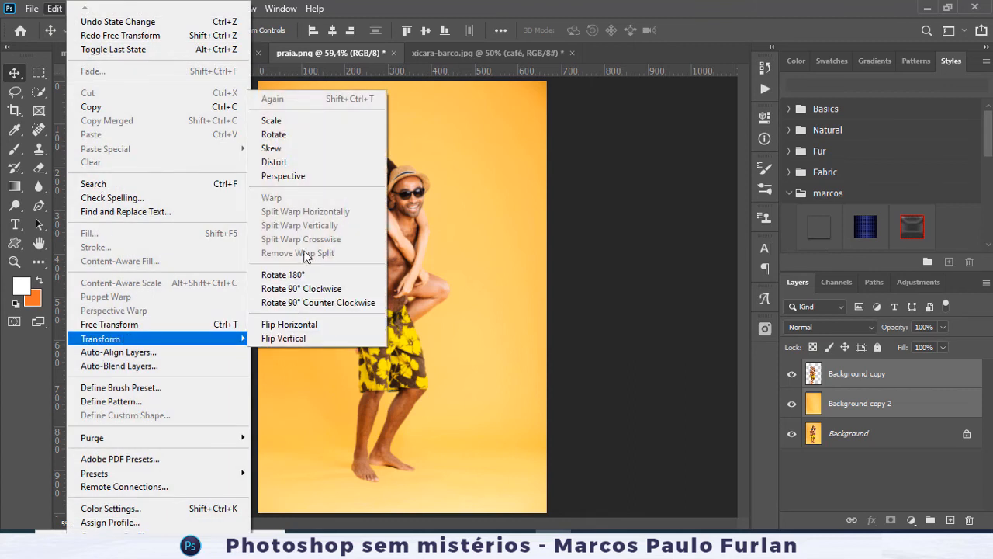
pyautogui.click(304, 277)
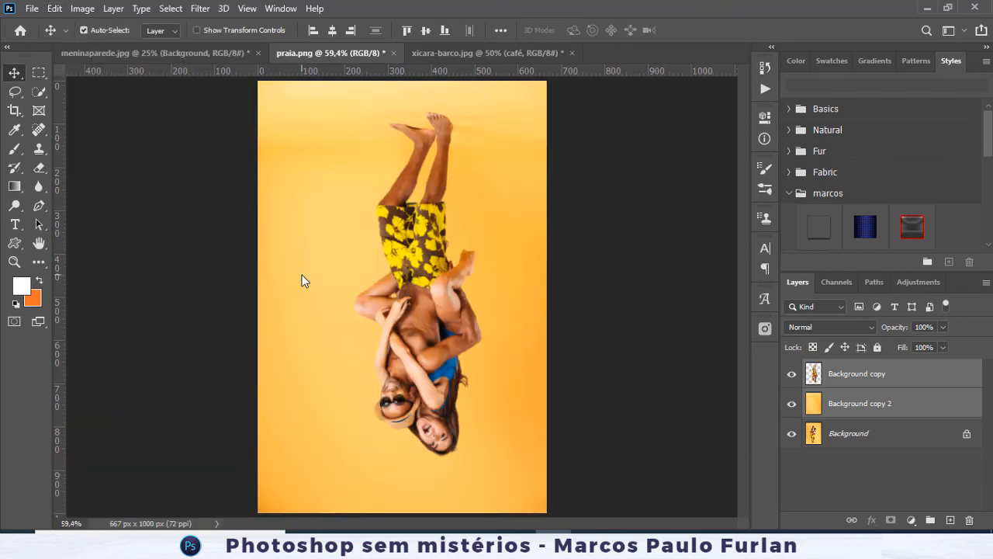
pyautogui.hotkey('ctrl', 'z')
# - Try flipping the two selected praia.png layers horizontally and undo the flip
pyautogui.click(54, 9)
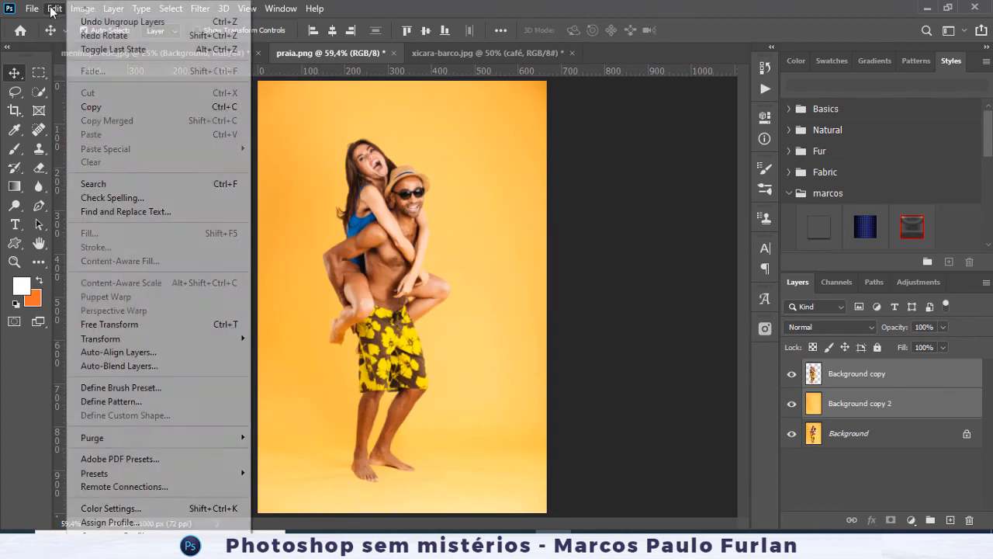
pyautogui.moveTo(153, 339)
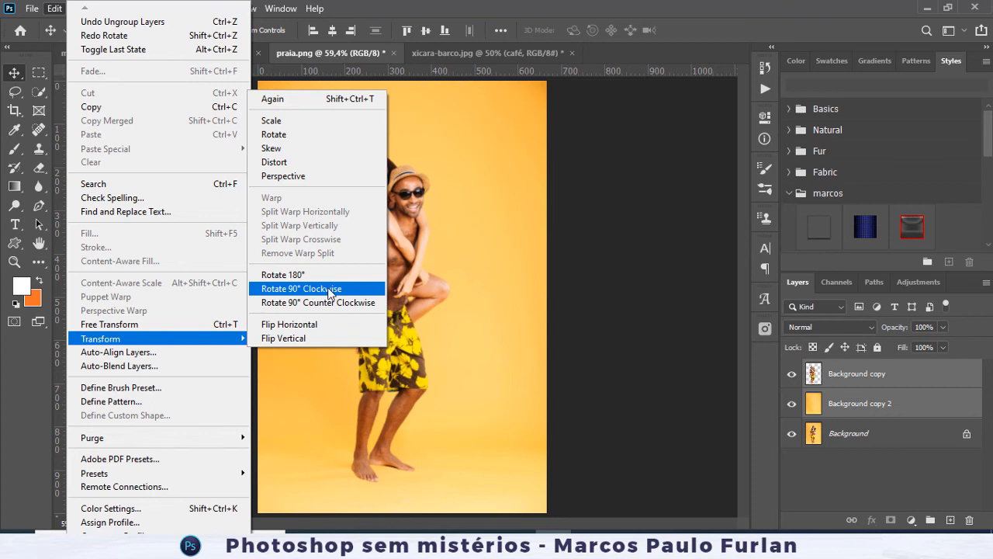
pyautogui.click(309, 325)
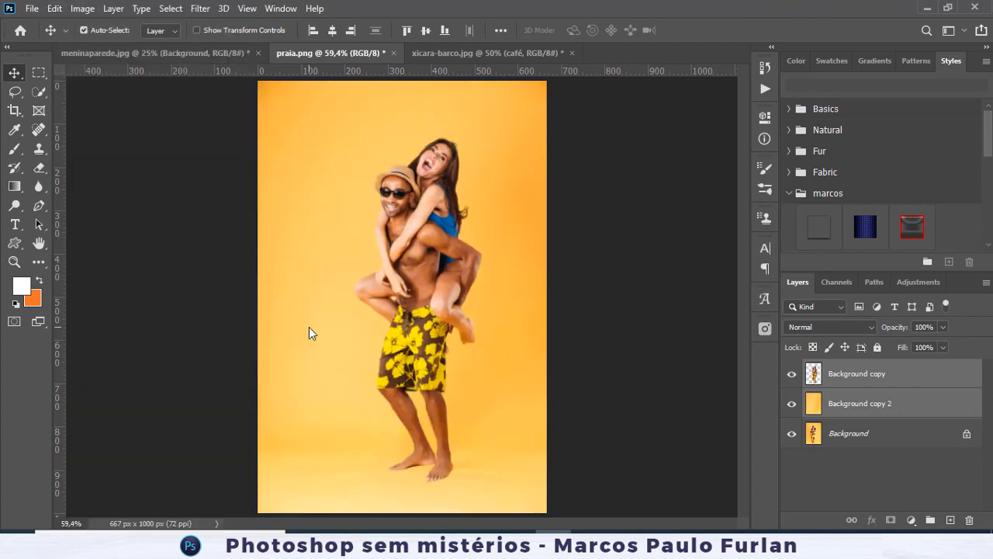
pyautogui.hotkey('ctrl', 'z')
pyautogui.click(55, 9)
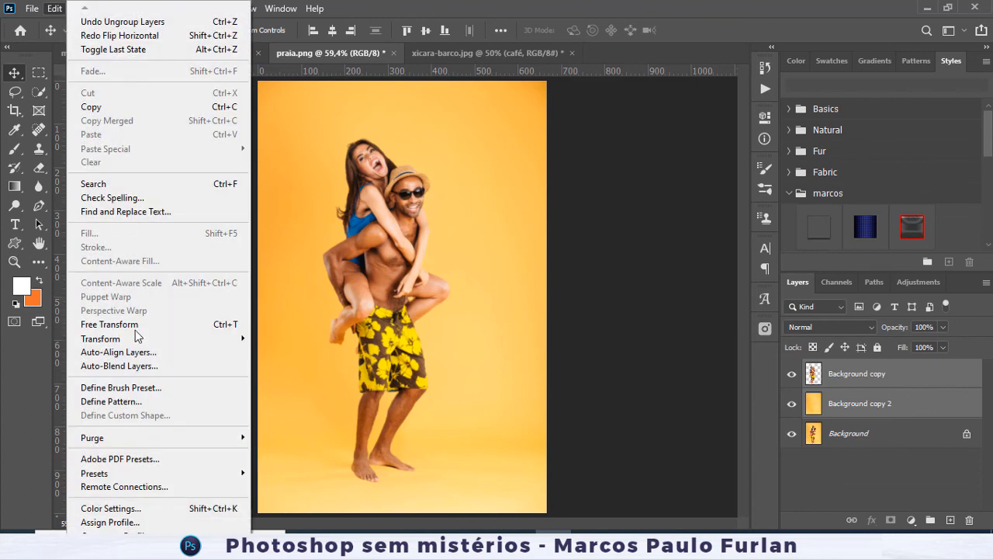
pyautogui.moveTo(138, 338)
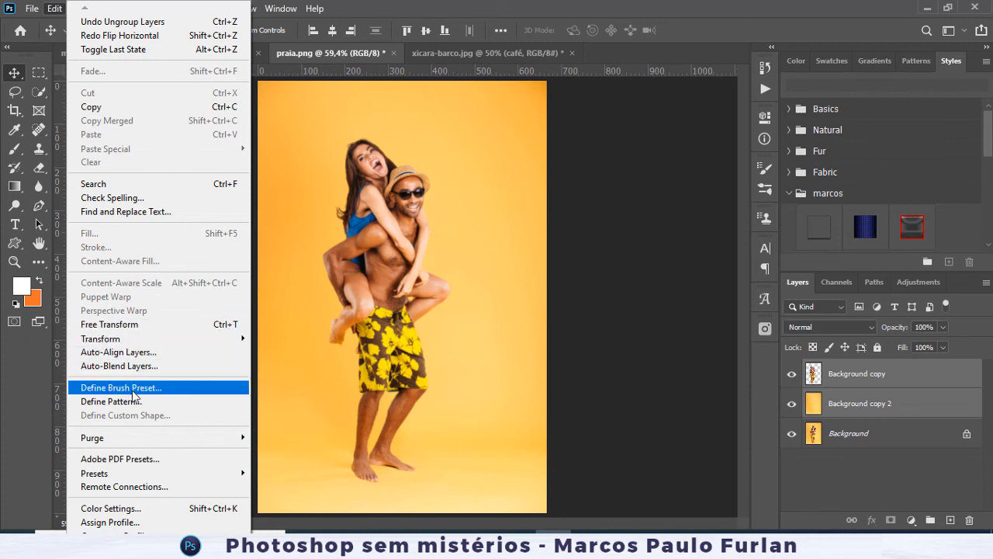
pyautogui.click(380, 195)
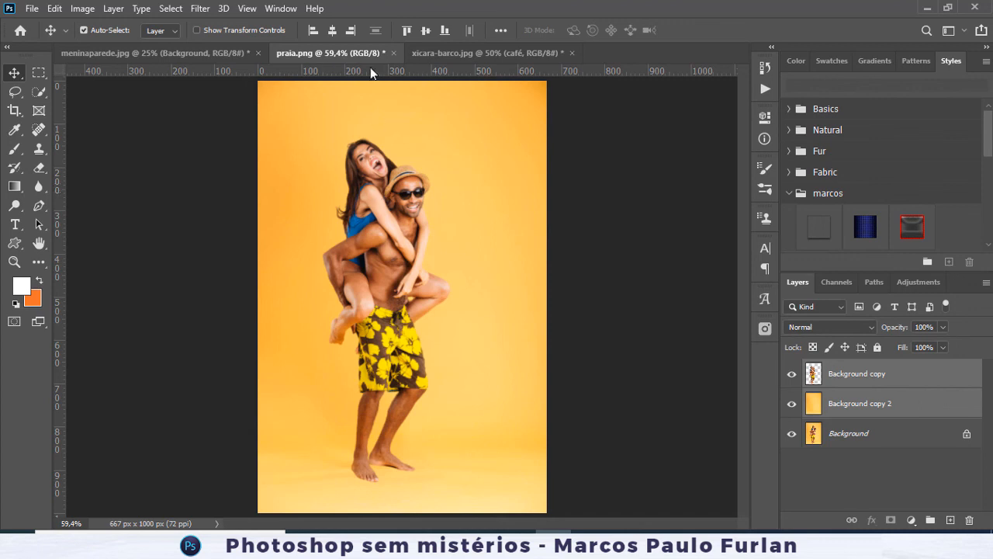
# - Close praia.png without saving its changes
pyautogui.click(392, 52)
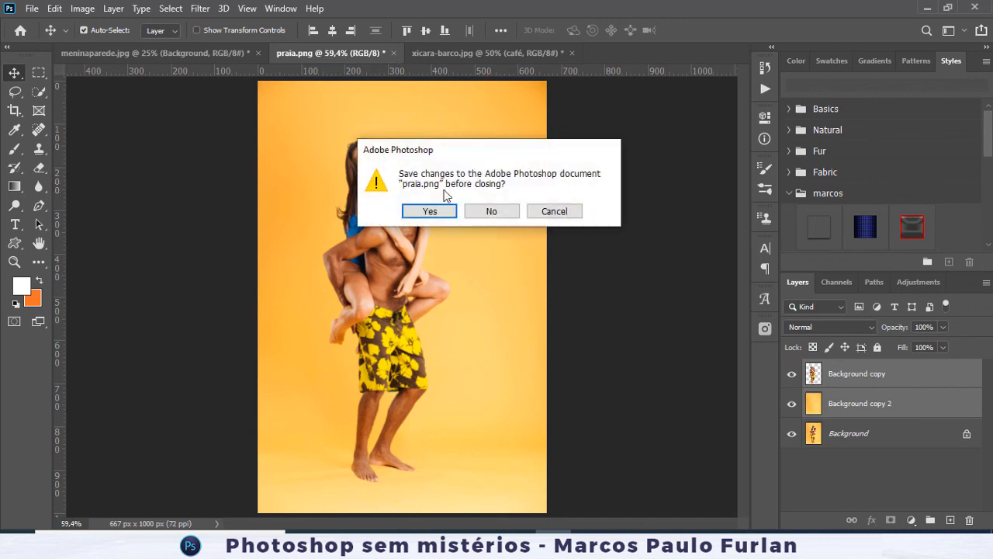
pyautogui.click(490, 211)
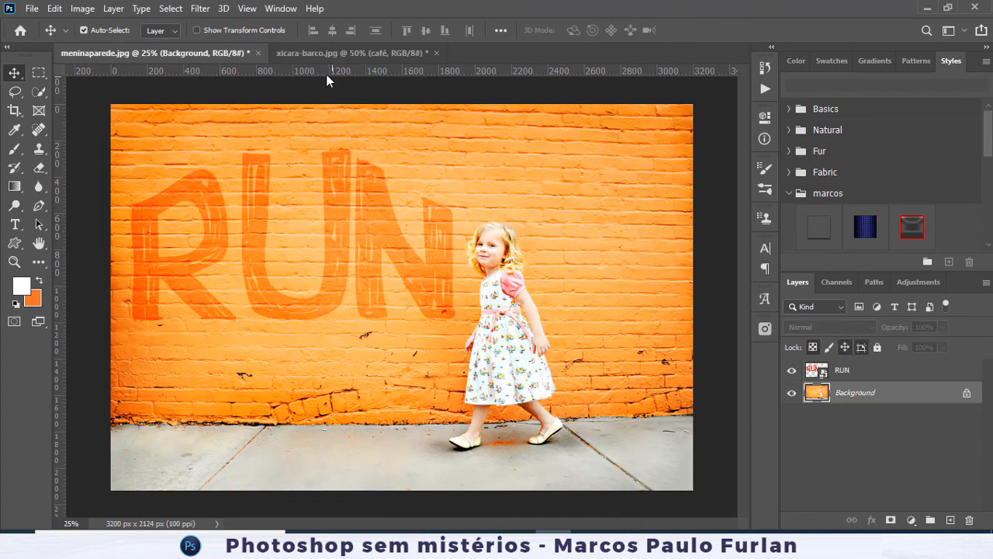
# - Merge the RUN lettering into the Background of meninaparede.jpg and unlock the merged layer
pyautogui.rightClick(860, 392)
pyautogui.click(905, 349)
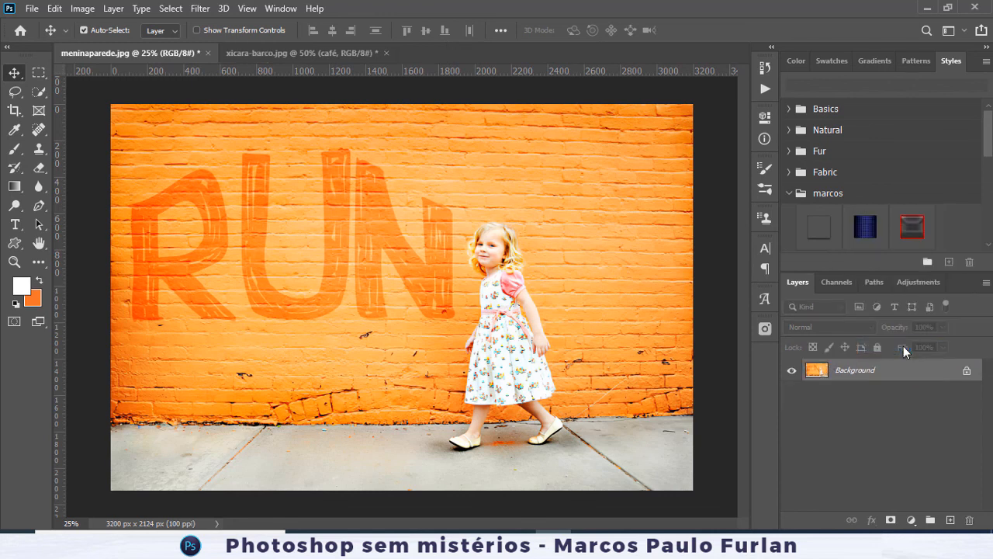
pyautogui.click(967, 371)
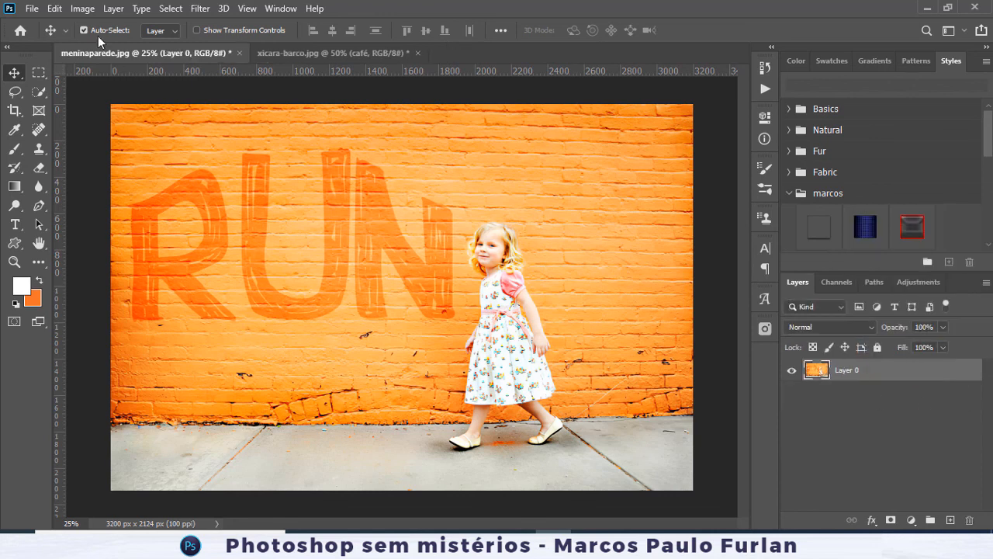
# - Try flipping the merged girl and wall picture vertically, and undo the flip
pyautogui.click(54, 8)
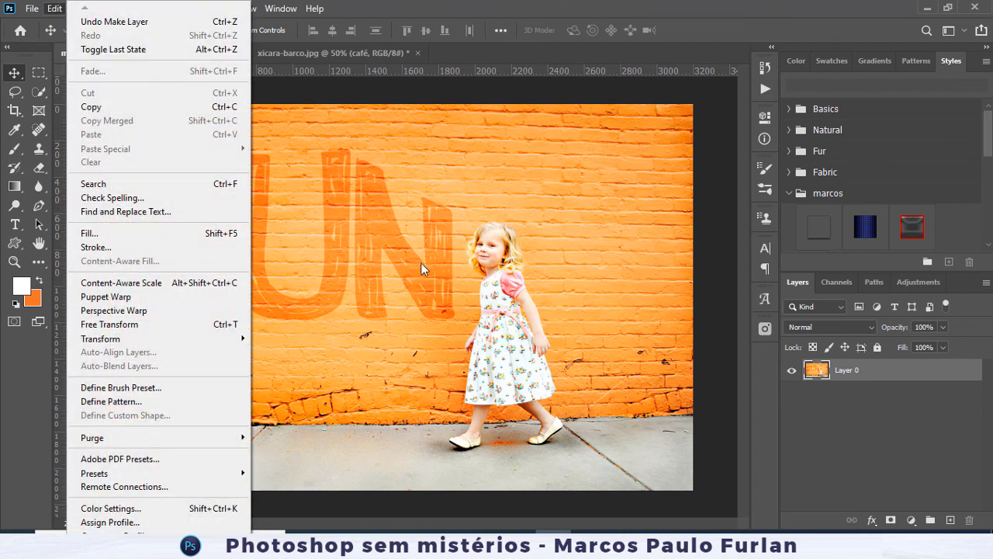
pyautogui.moveTo(233, 338)
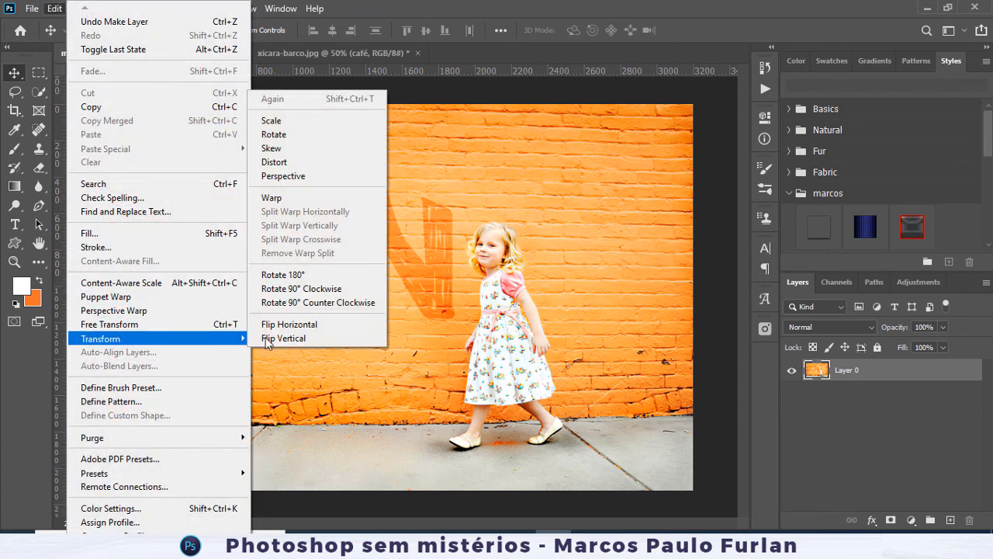
pyautogui.click(268, 339)
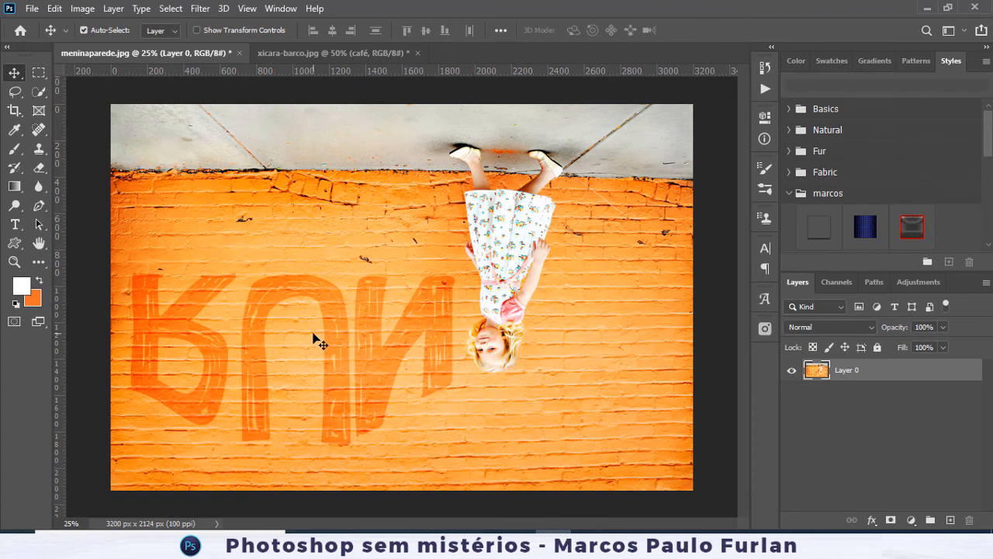
pyautogui.hotkey('ctrl', 'z')
# - Try flipping the merged picture horizontally, lettering included, and undo the flip
pyautogui.click(55, 8)
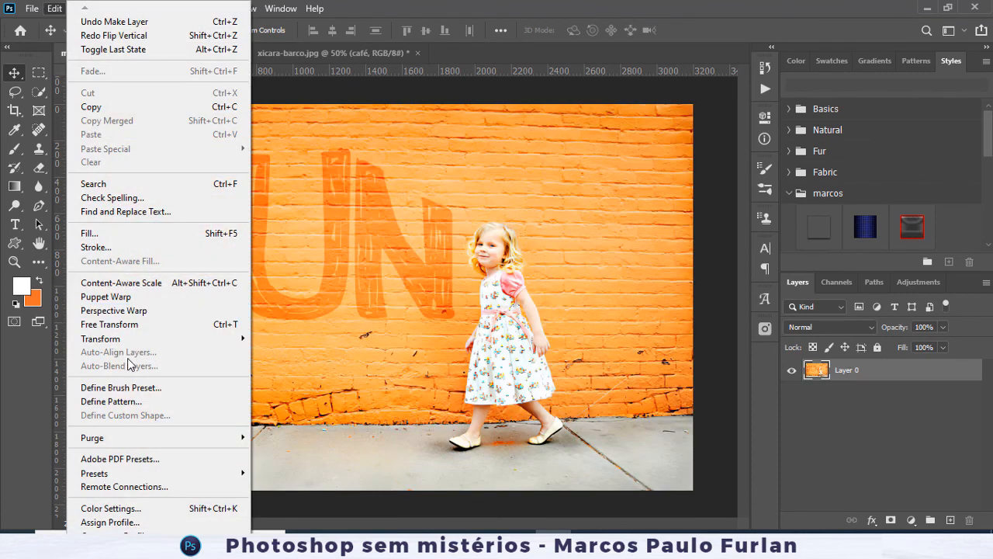
pyautogui.click(288, 325)
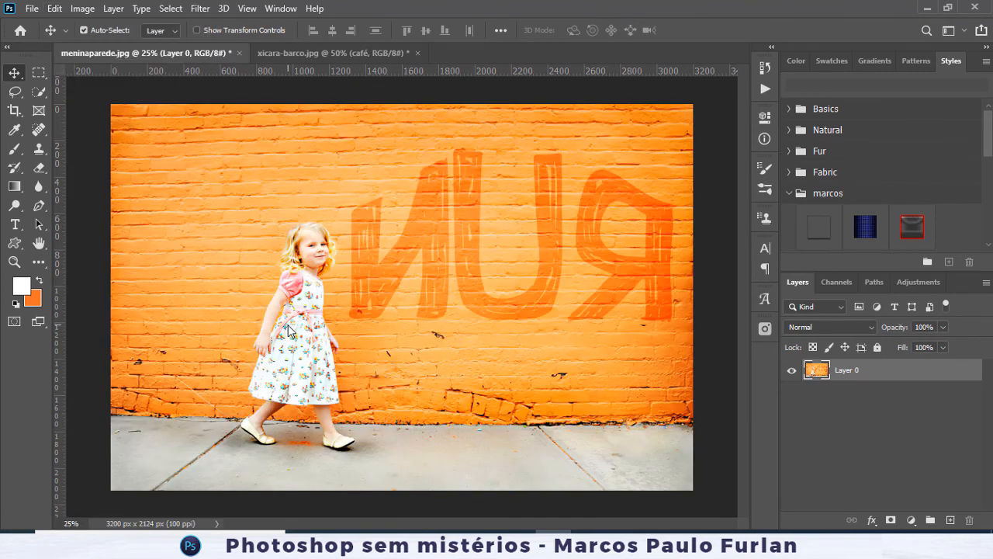
pyautogui.hotkey('ctrl', 'z')
# - Undo the layer unlocking and the merge to restore RUN as a separate layer above the Background
pyautogui.hotkey('ctrl', 'z')
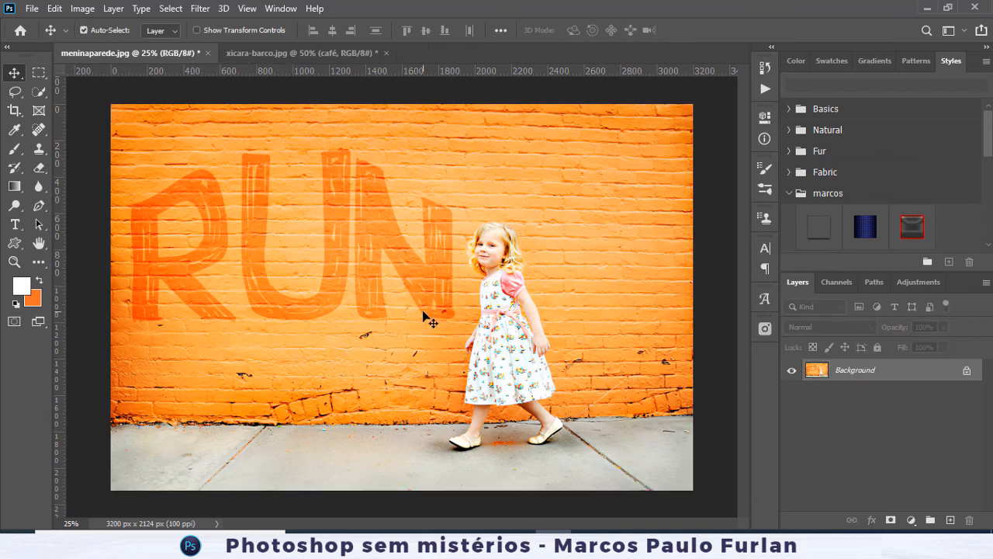
pyautogui.hotkey('ctrl', 'z')
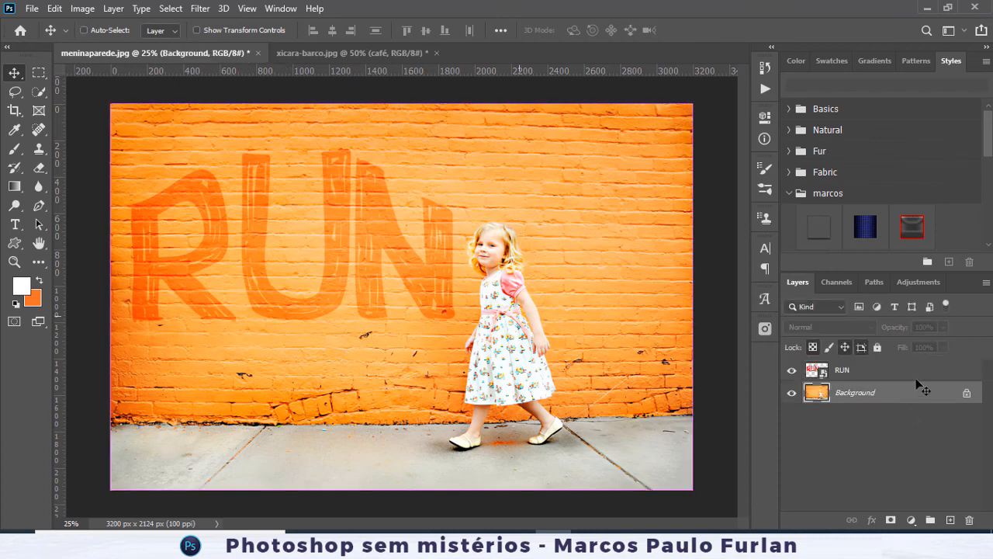
pyautogui.hotkey('ctrl', 'z')
pyautogui.hotkey('ctrl', 'shift', 'z')
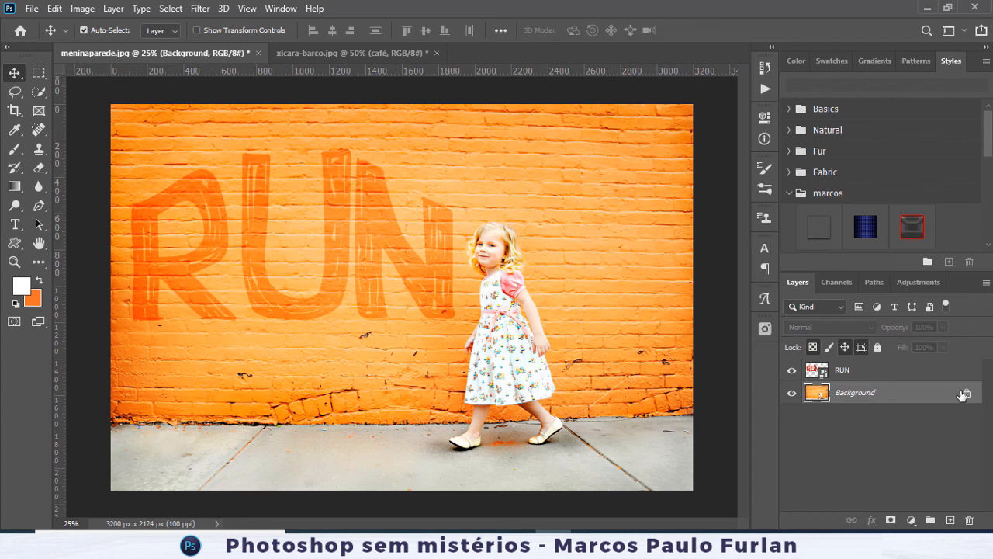
# - Unlock the Background layer and flip it horizontally, and move the RUN lettering onto the empty wall in front of the girl
pyautogui.click(963, 394)
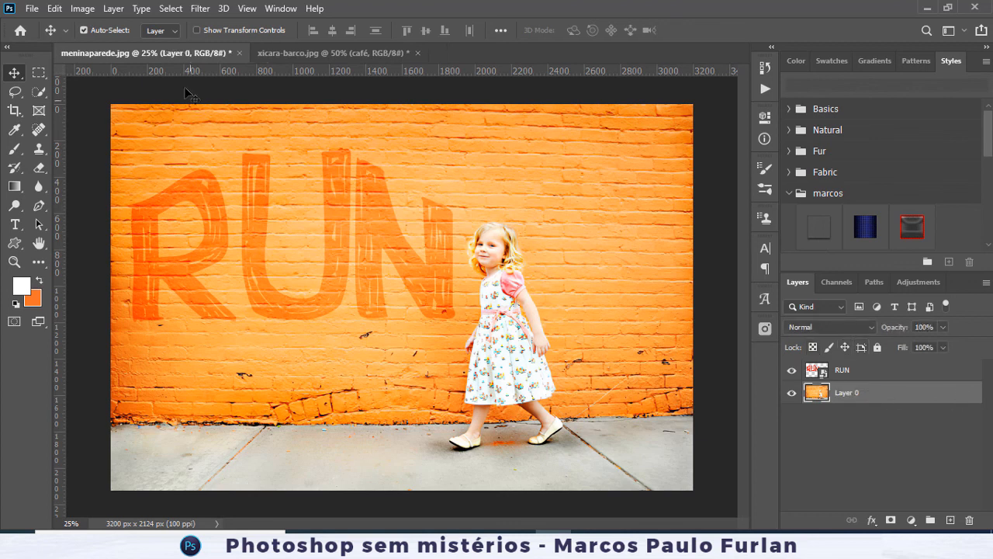
pyautogui.click(54, 8)
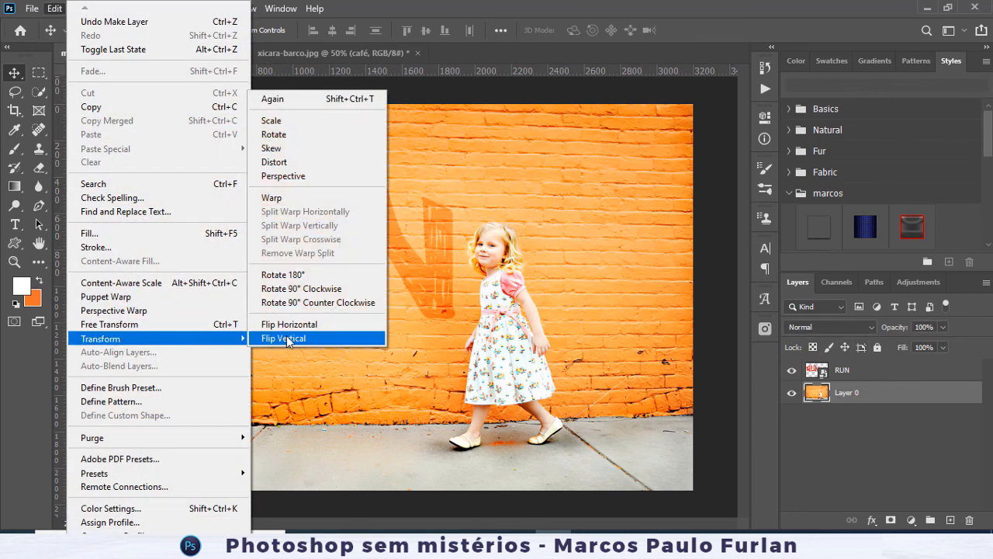
pyautogui.click(294, 330)
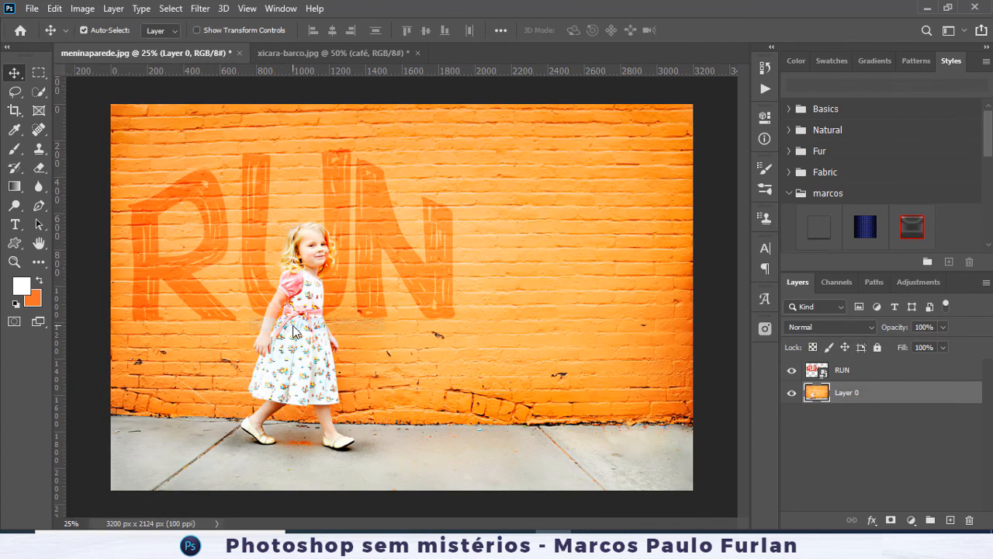
pyautogui.click(426, 281)
pyautogui.moveTo(419, 273); pyautogui.dragTo(638, 281)
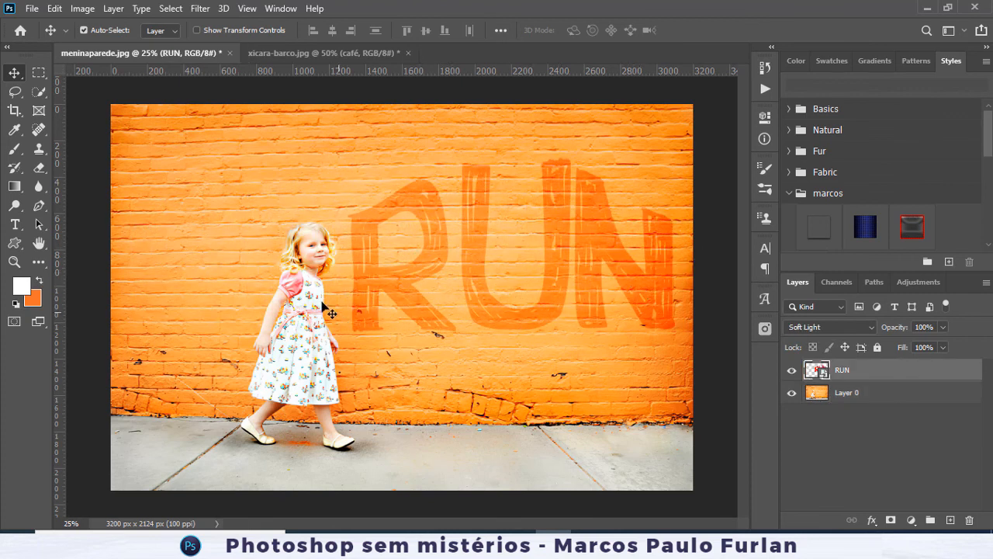
# - Close meninaparede.jpg and xicara-barco.jpg without saving their changes
pyautogui.click(230, 53)
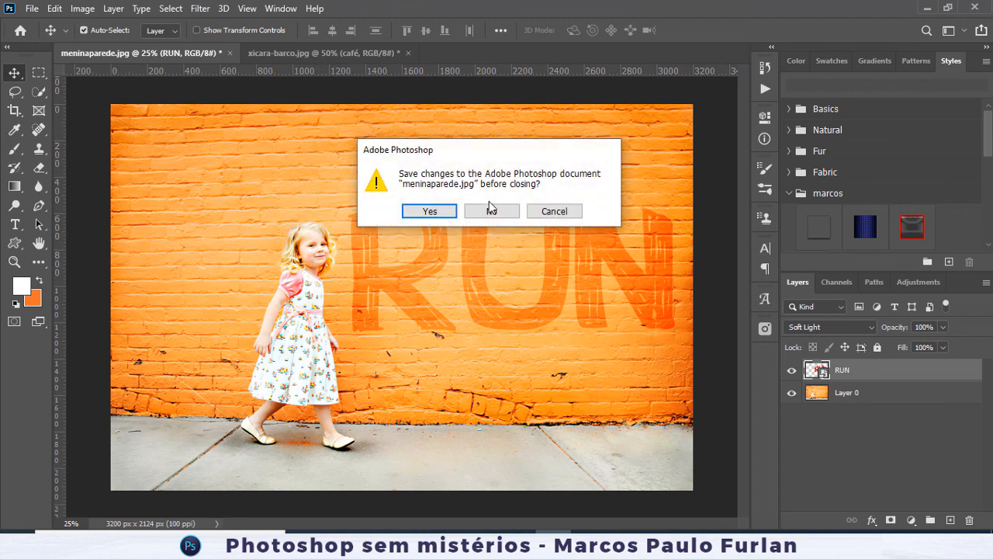
pyautogui.click(489, 206)
pyautogui.click(221, 53)
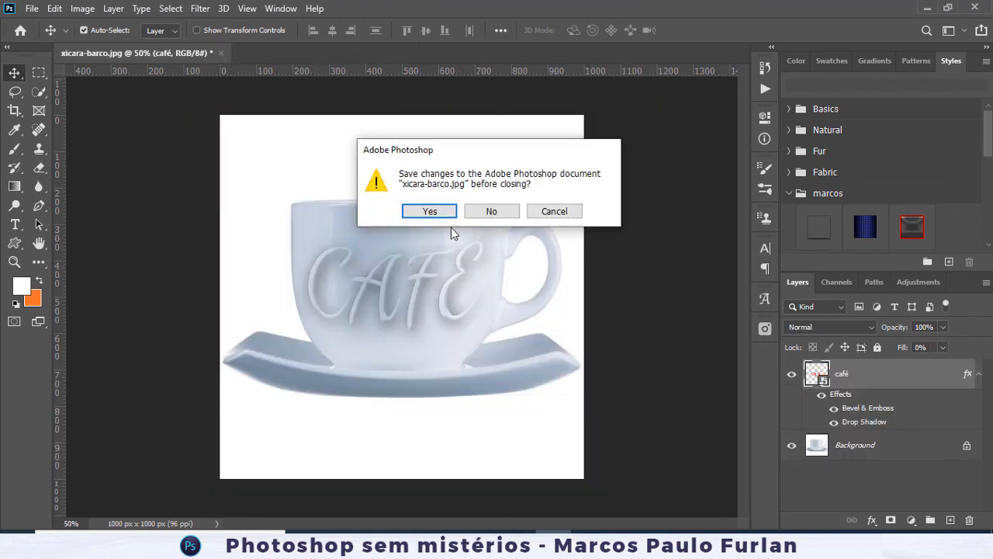
pyautogui.click(492, 212)
# - Open moto.jpg from the imagens folder to view it, and close it again
pyautogui.scroll(-3, 568, 255)
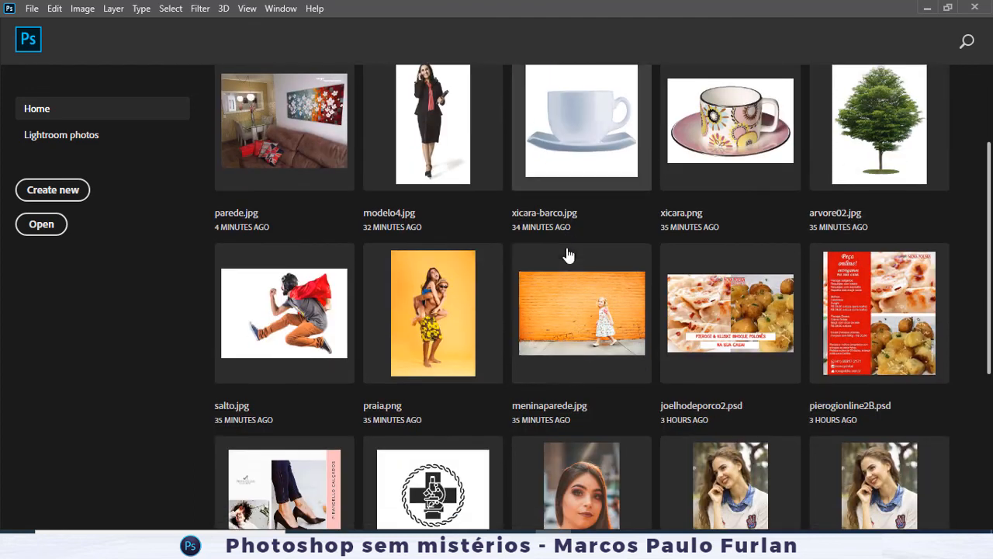
pyautogui.scroll(-4, 410, 282)
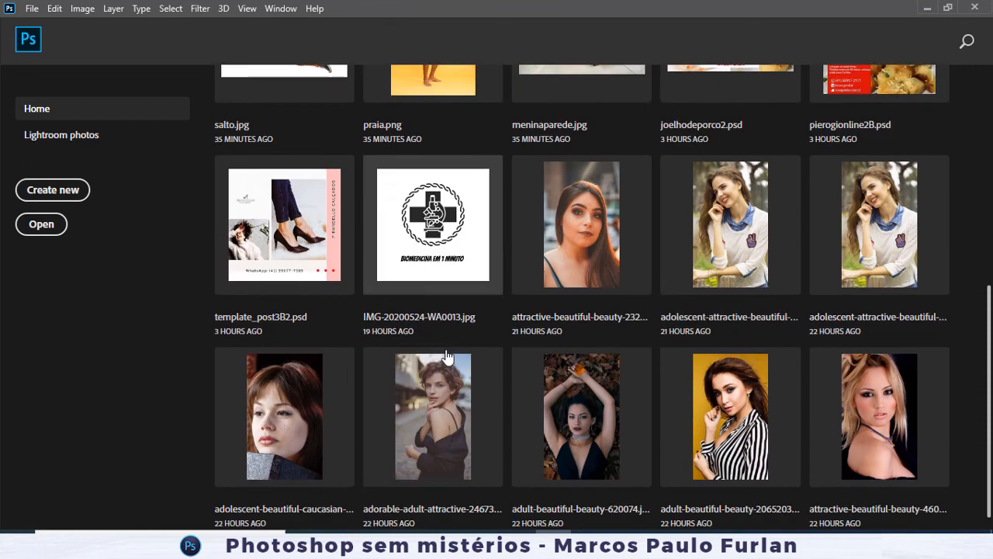
pyautogui.click(38, 225)
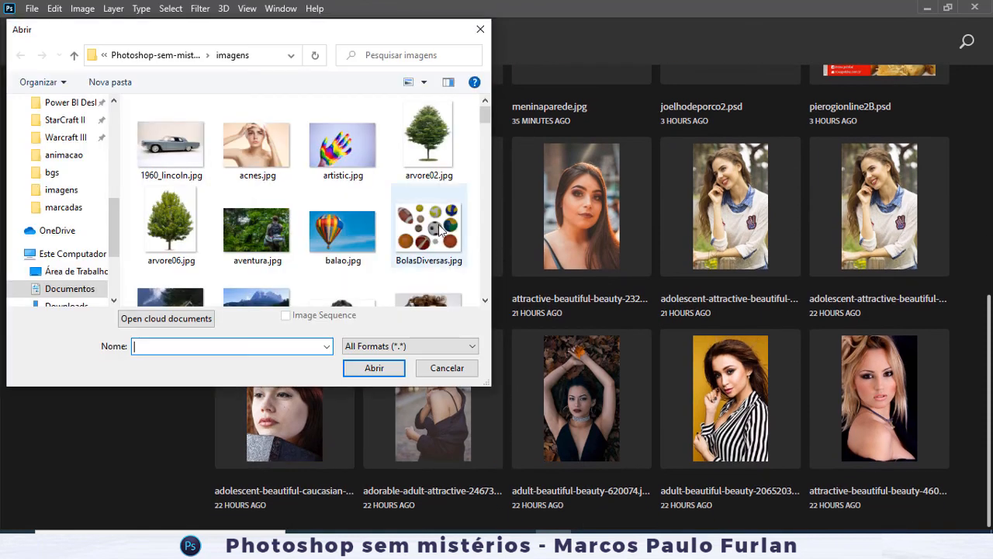
pyautogui.scroll(-5, 481, 136)
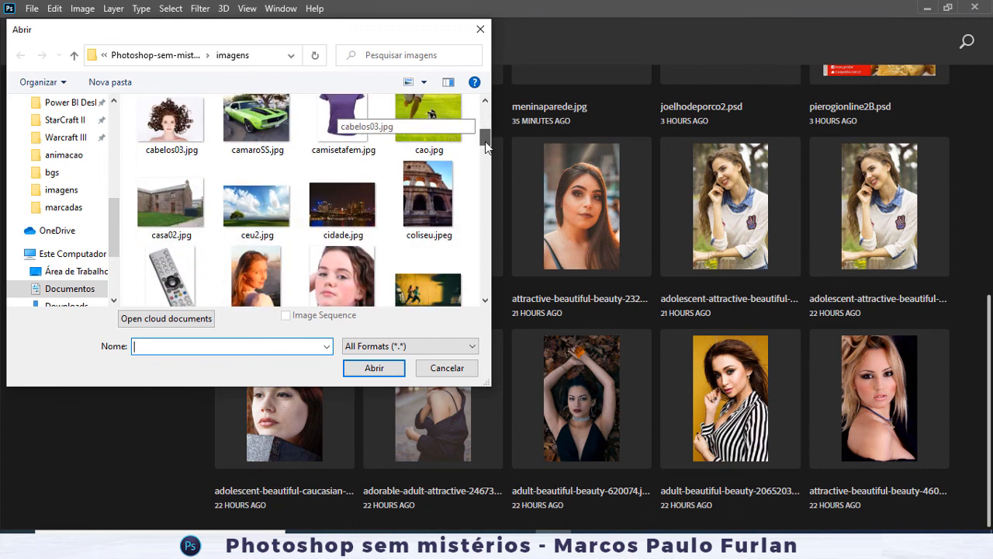
pyautogui.moveTo(485, 151); pyautogui.dragTo(477, 236)
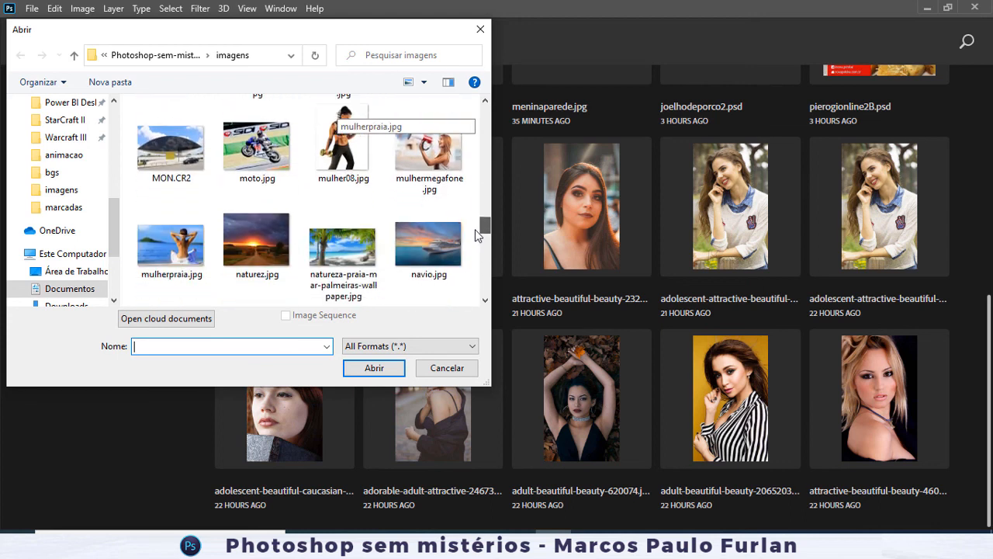
pyautogui.doubleClick(243, 135)
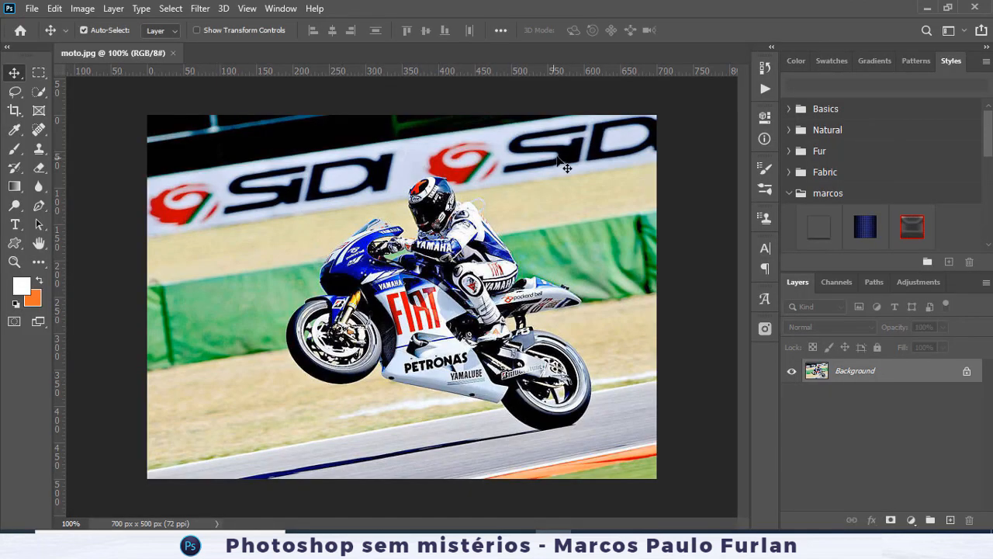
pyautogui.click(173, 52)
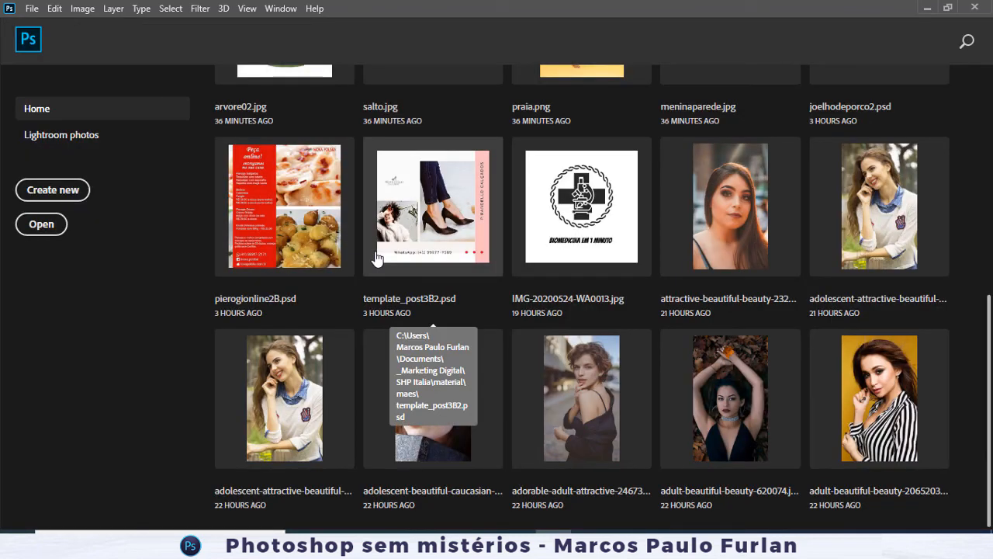